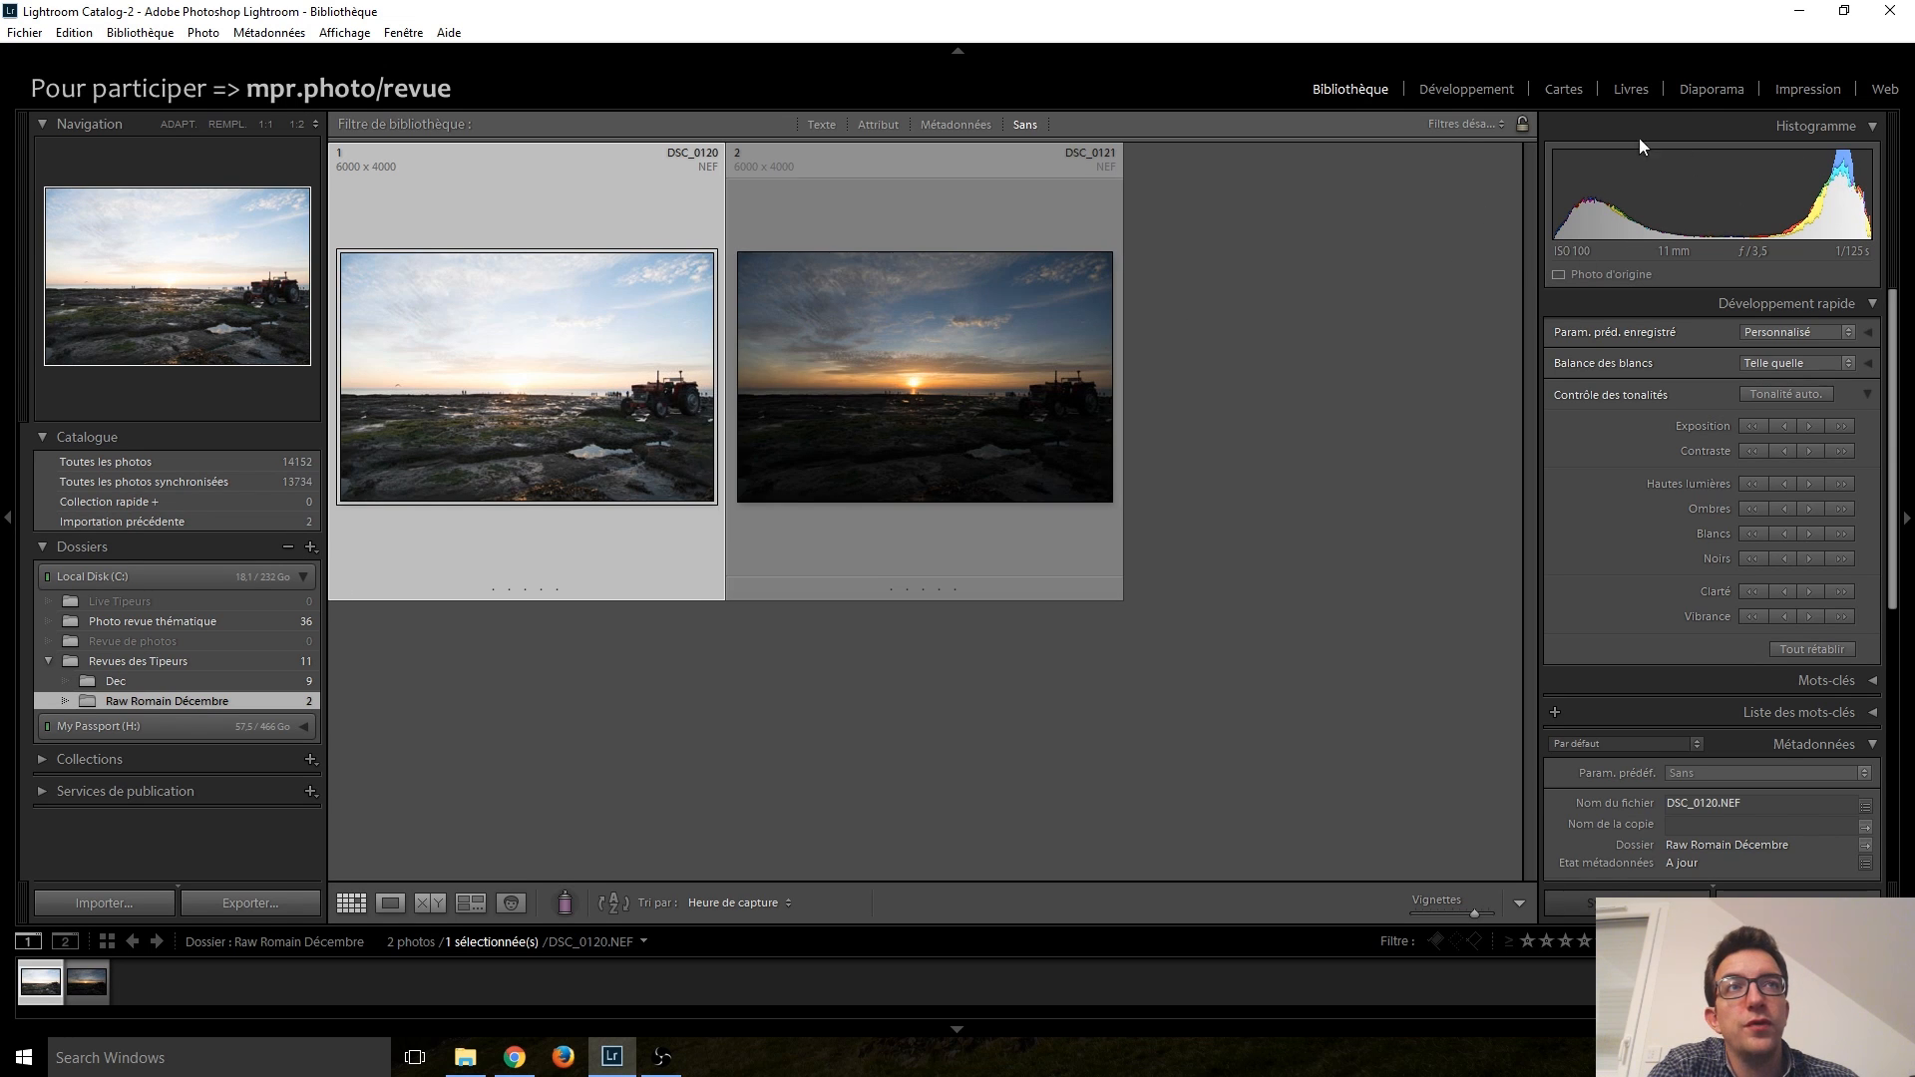
Step: Open DSC_0120 in the Develop module, check its highlight clipping, and compare it with the darker DSC_0121
click(1468, 89)
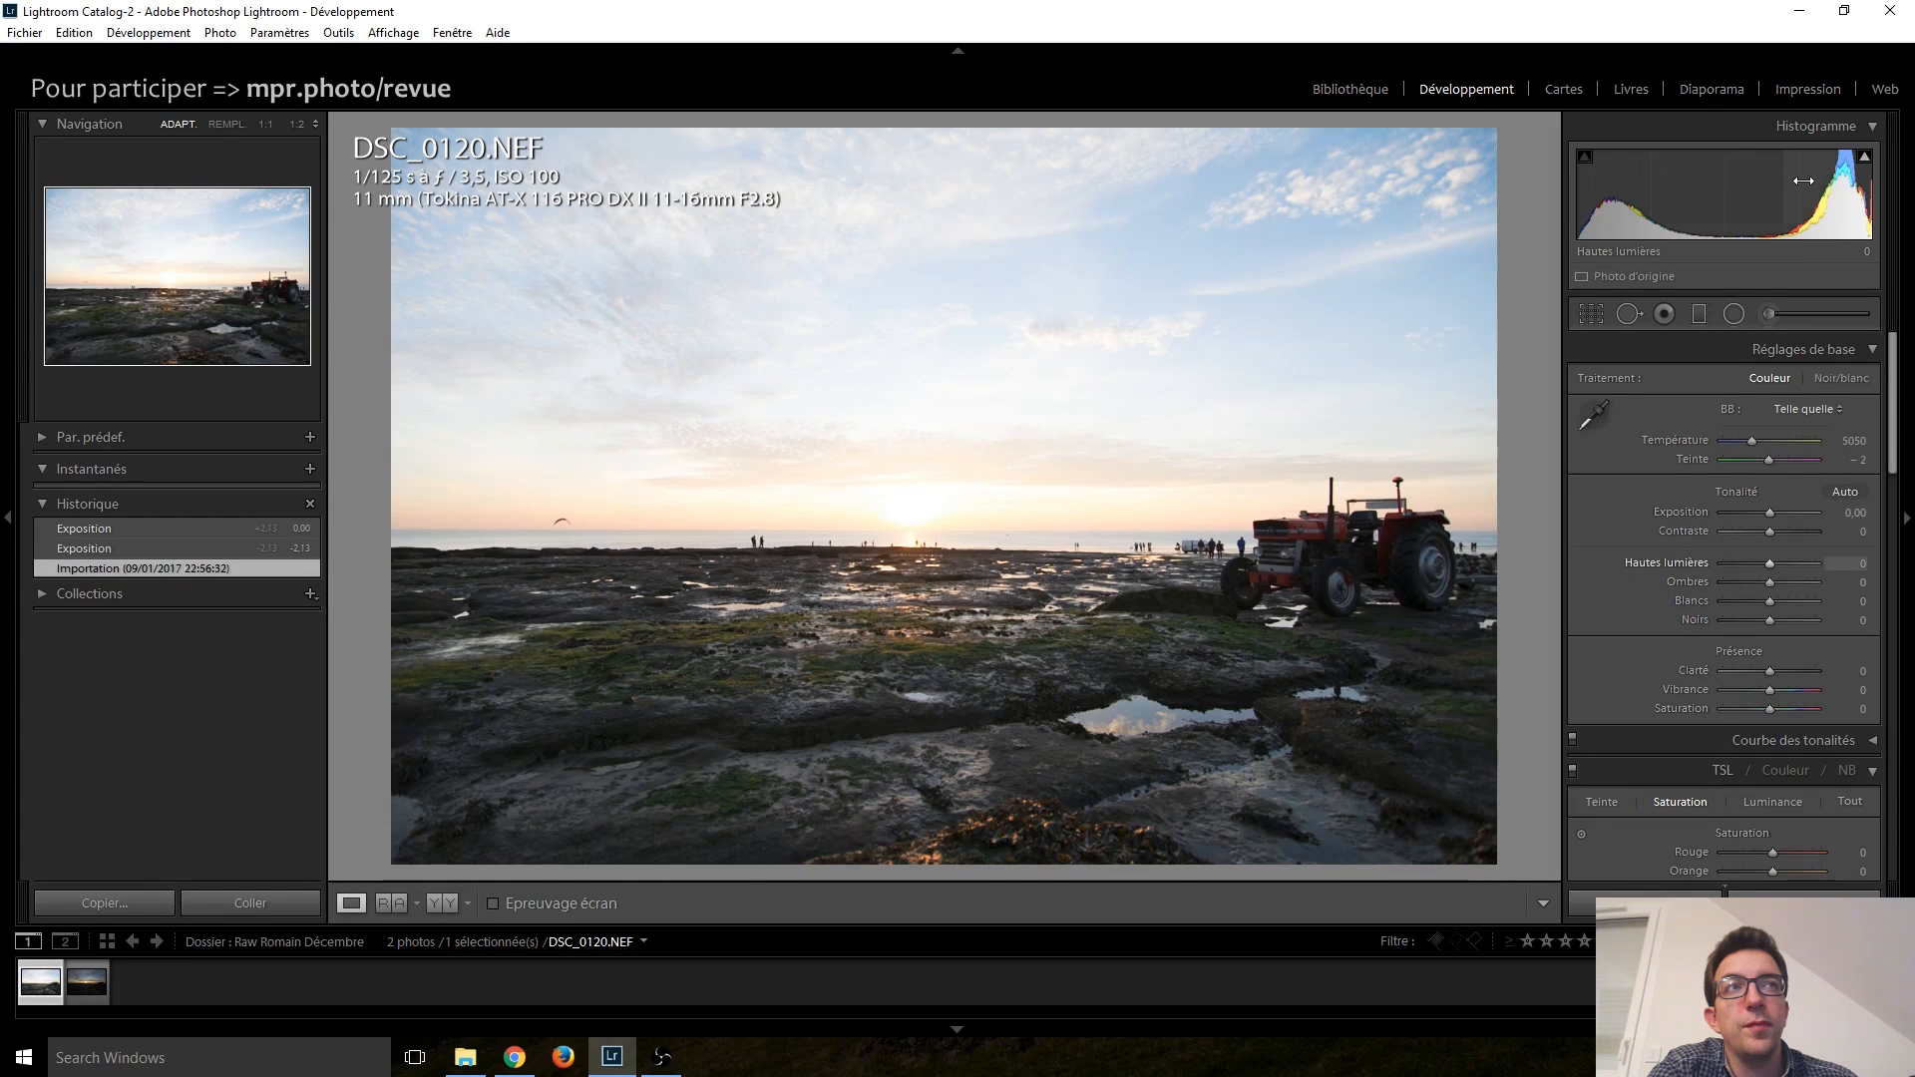
click(1865, 159)
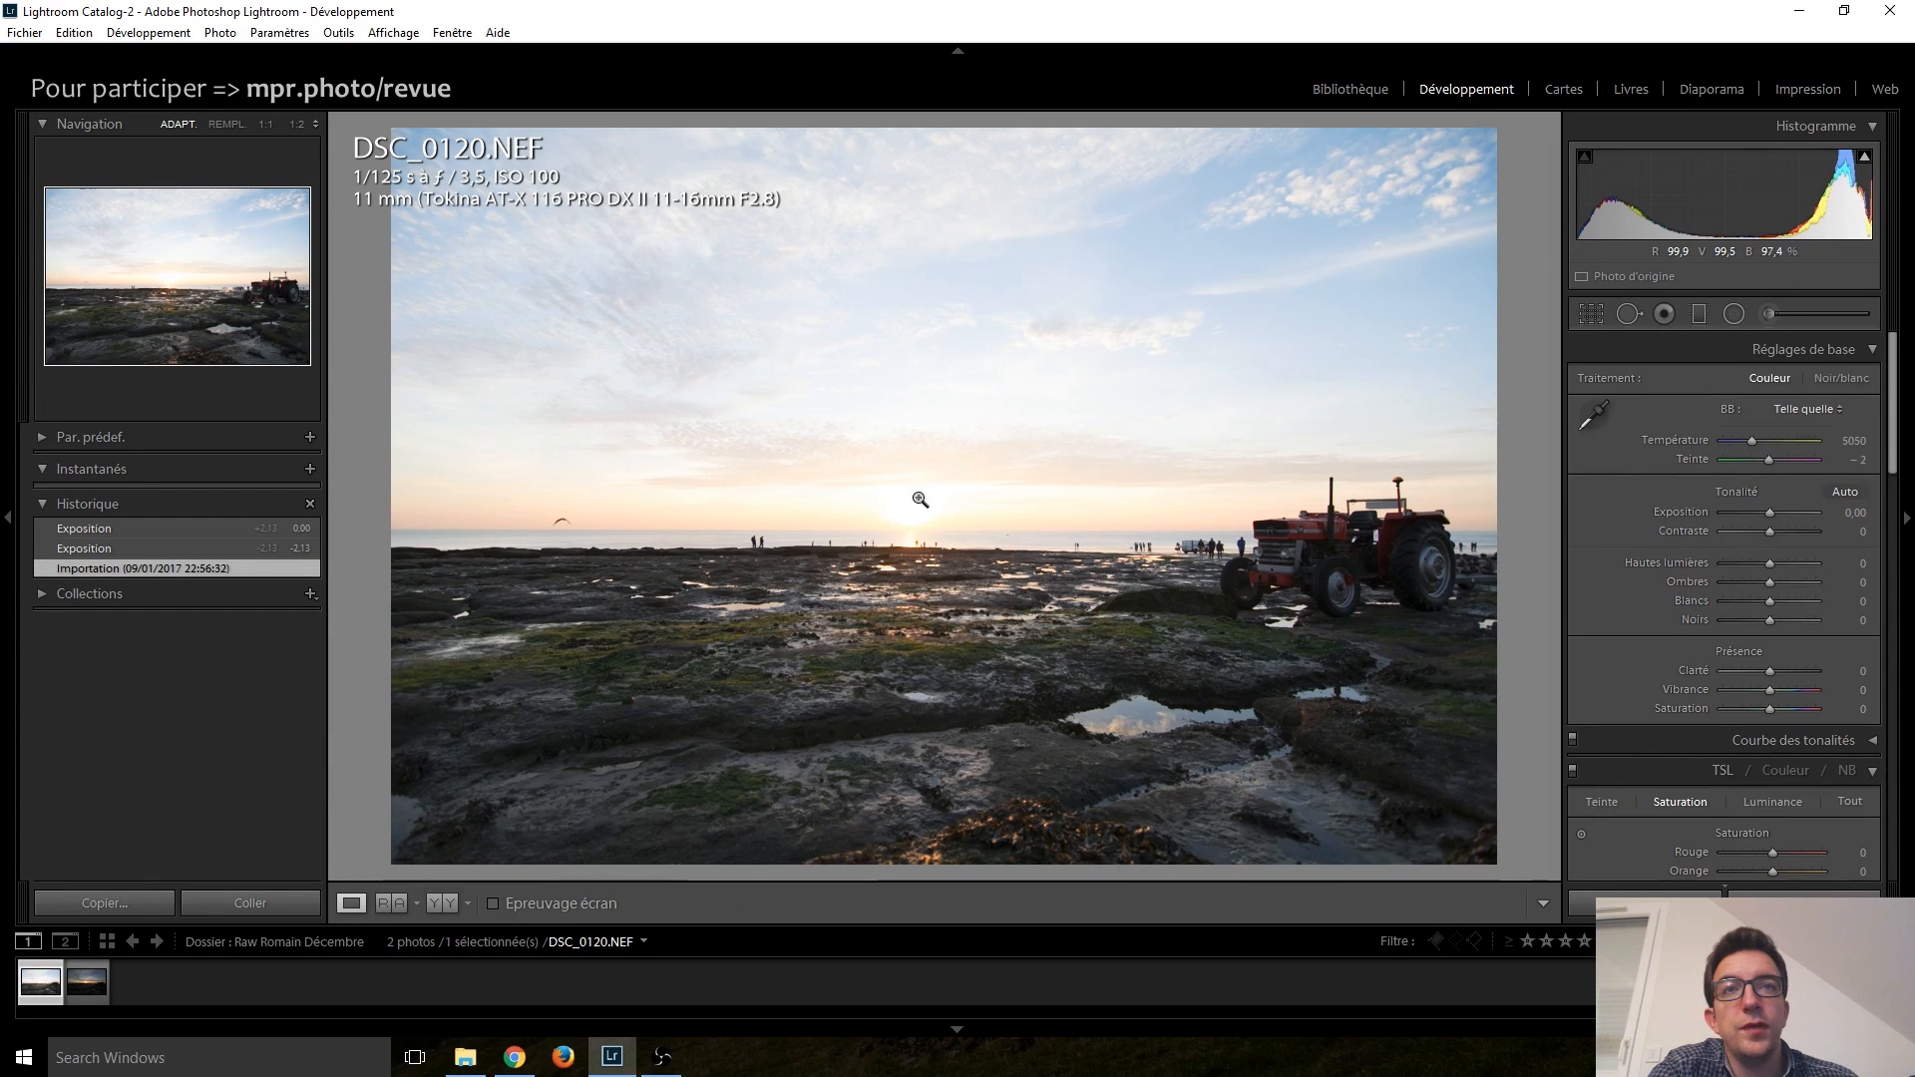
mouse_move(1868, 157)
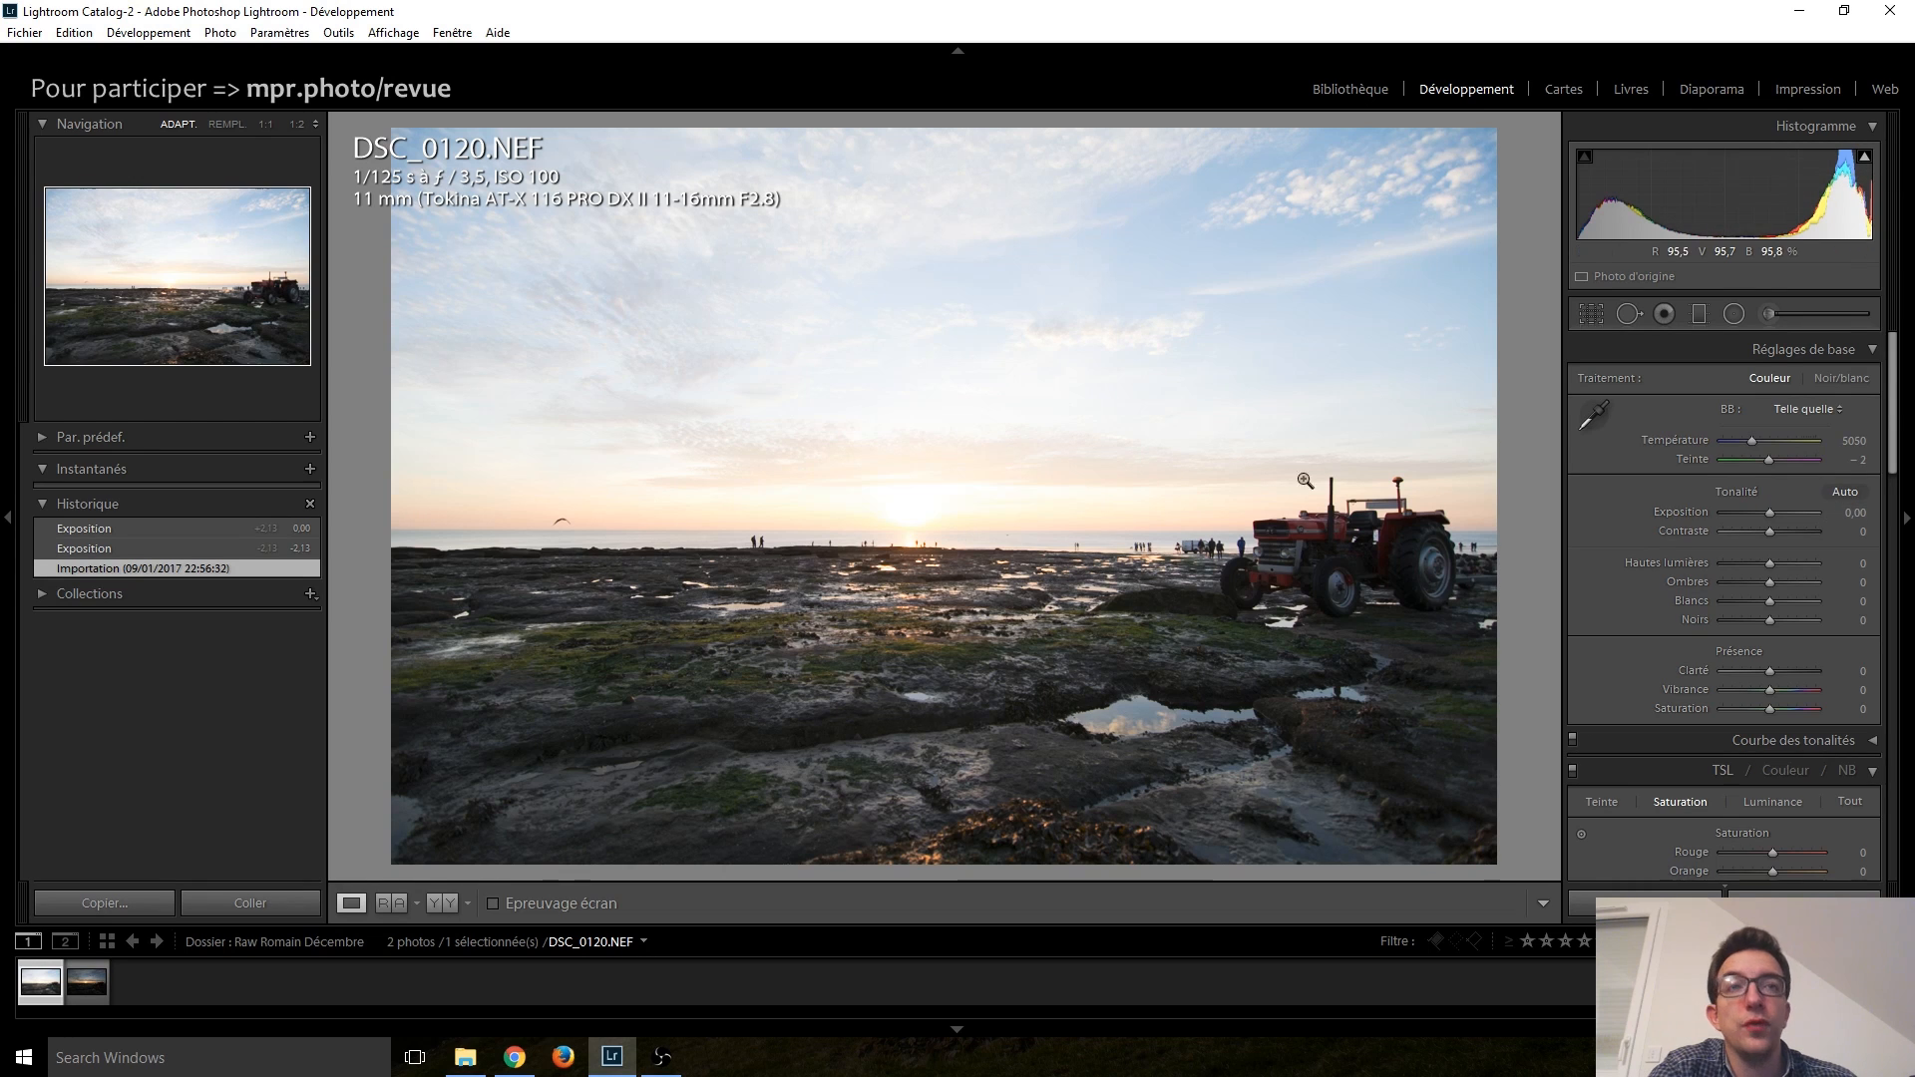
key(Right)
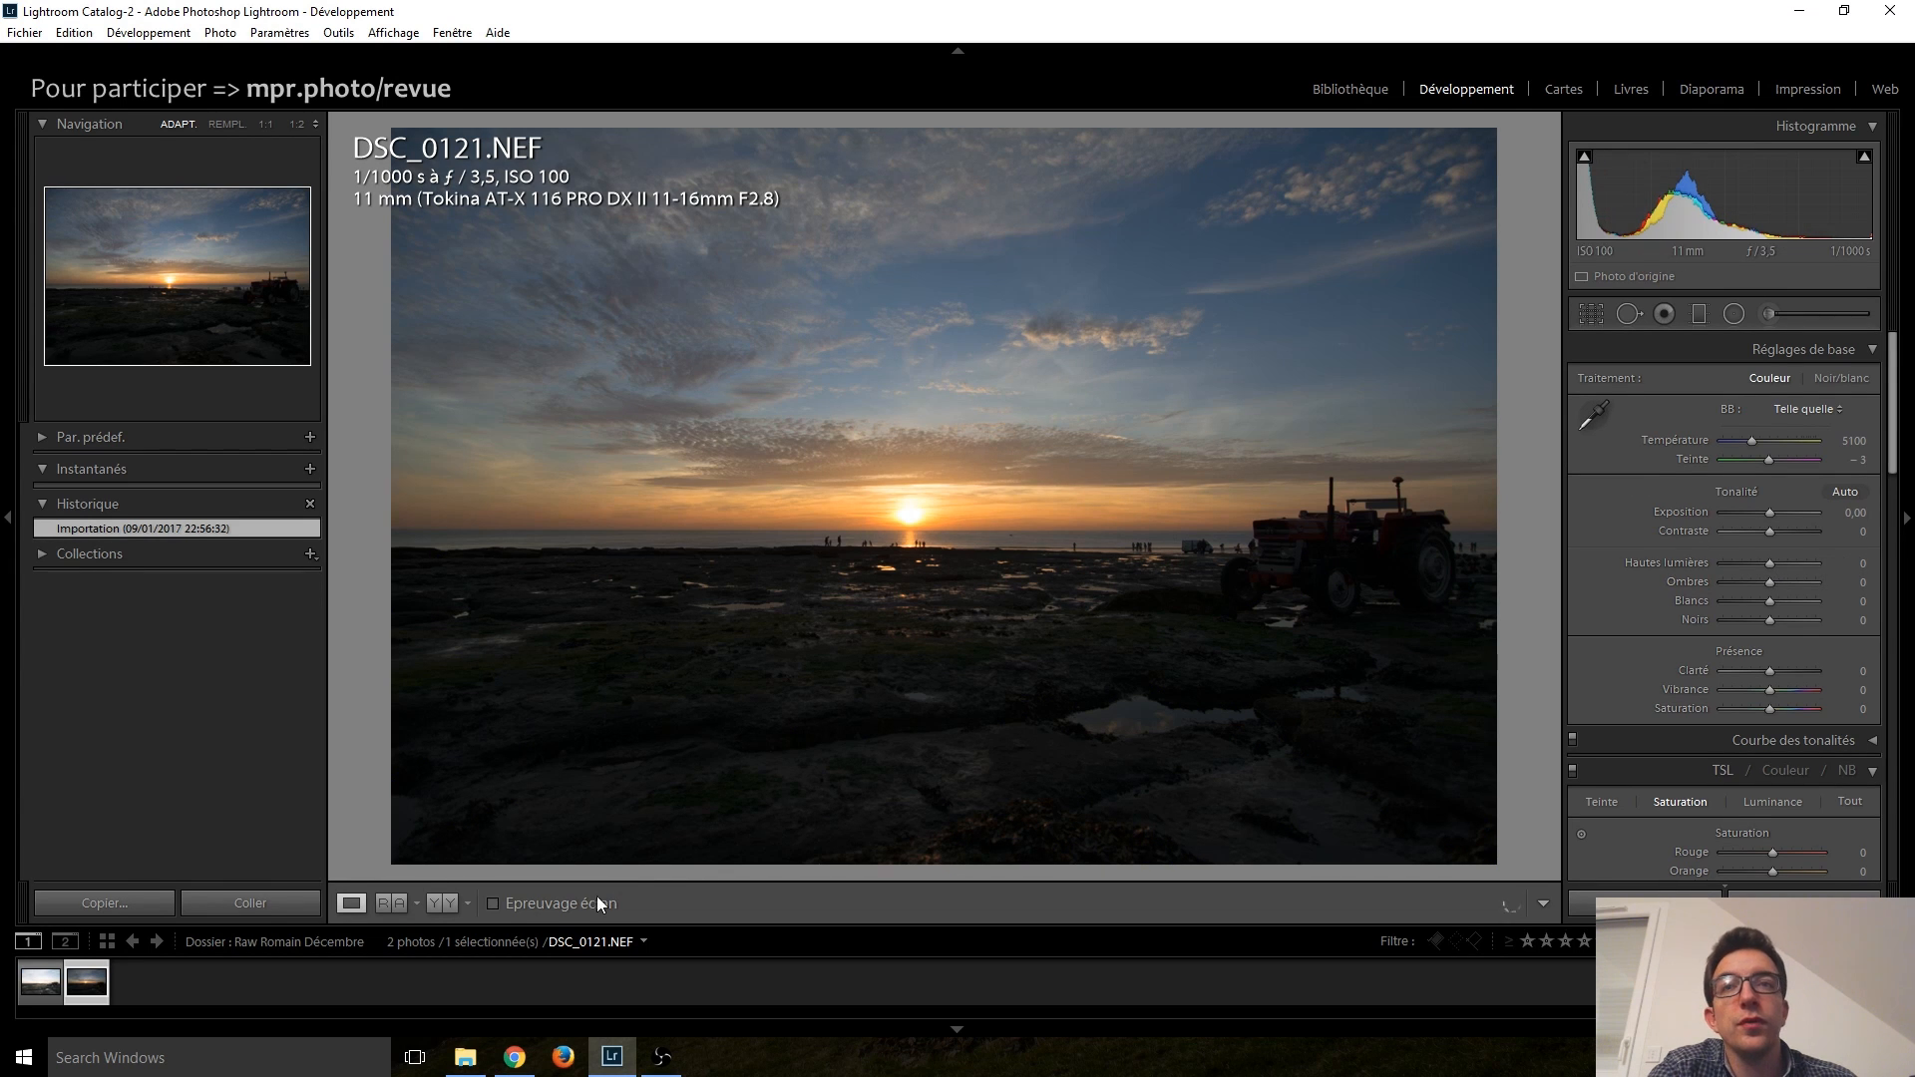
key(Left)
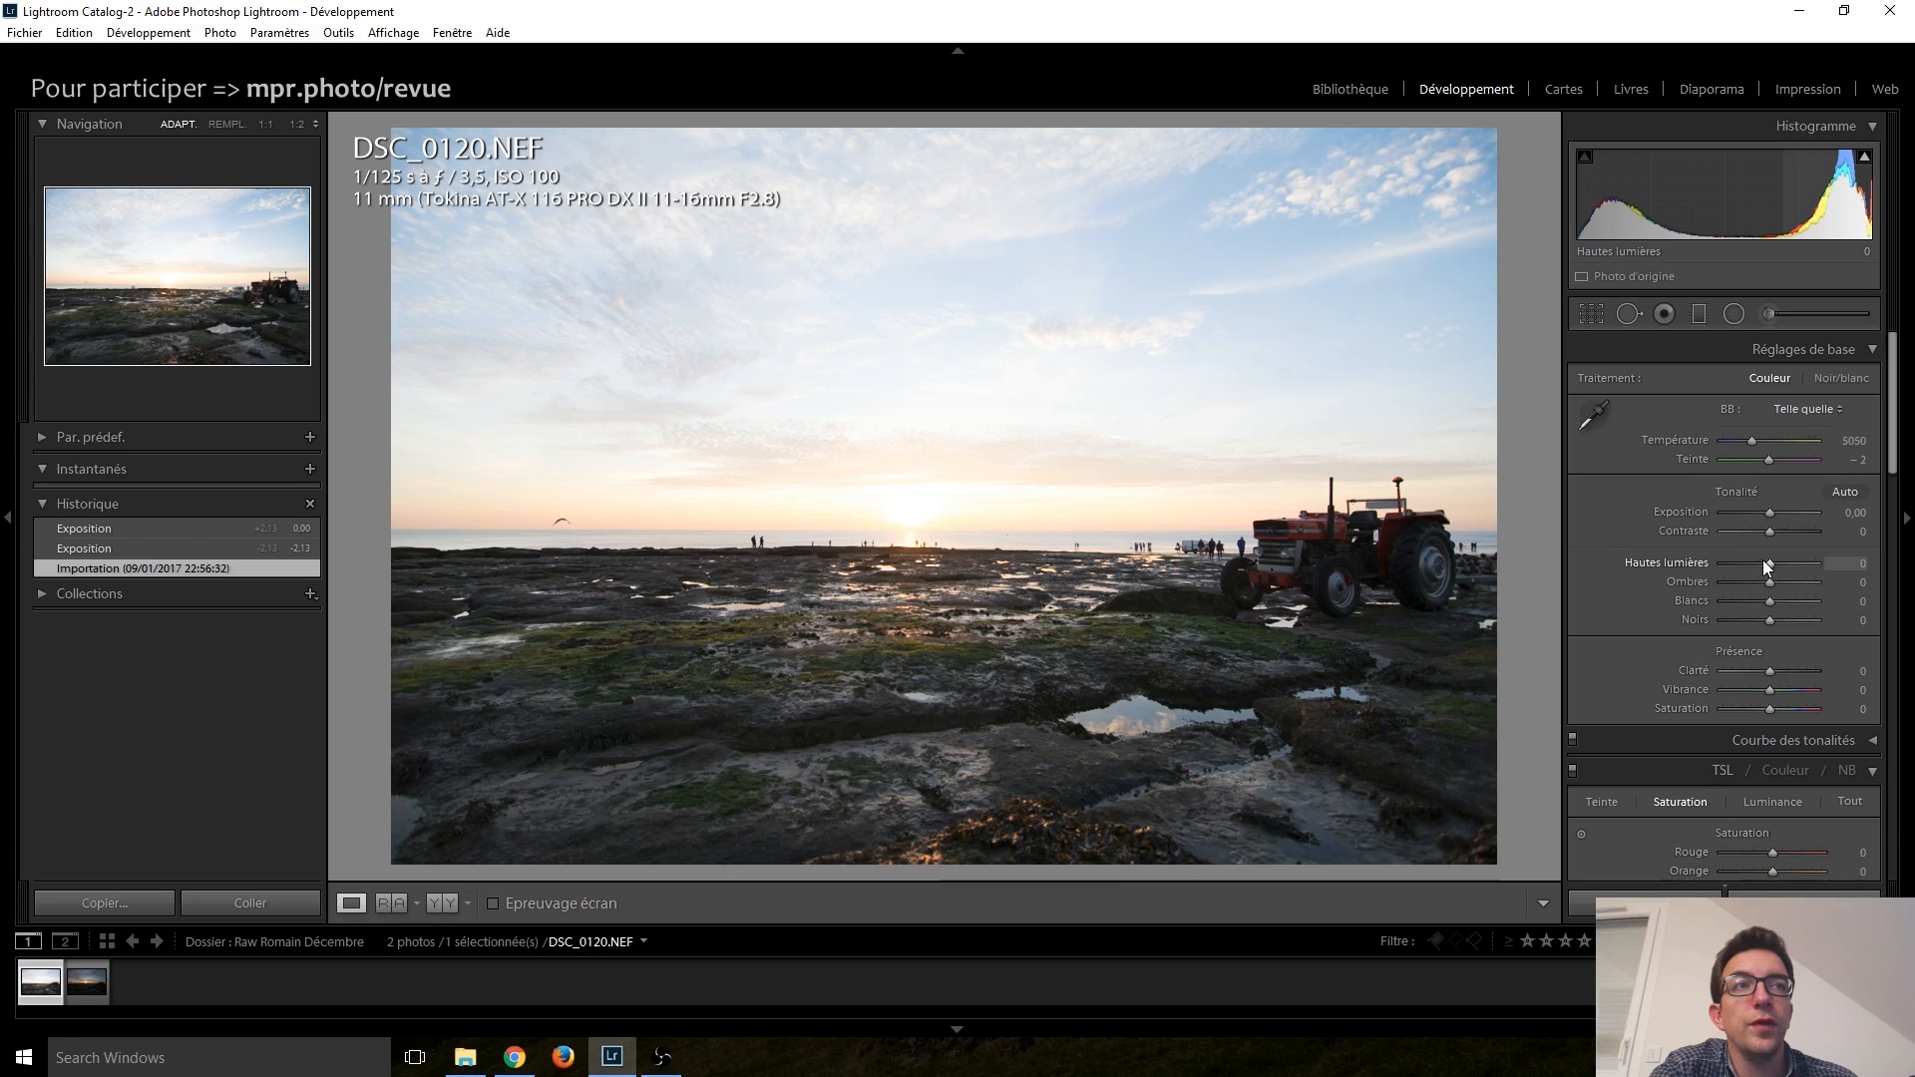
Step: Lower the exposure of DSC_0120 to -2.23 and inspect the sky and clouds at 1:1 magnification
drag(1771, 511, 1750, 511)
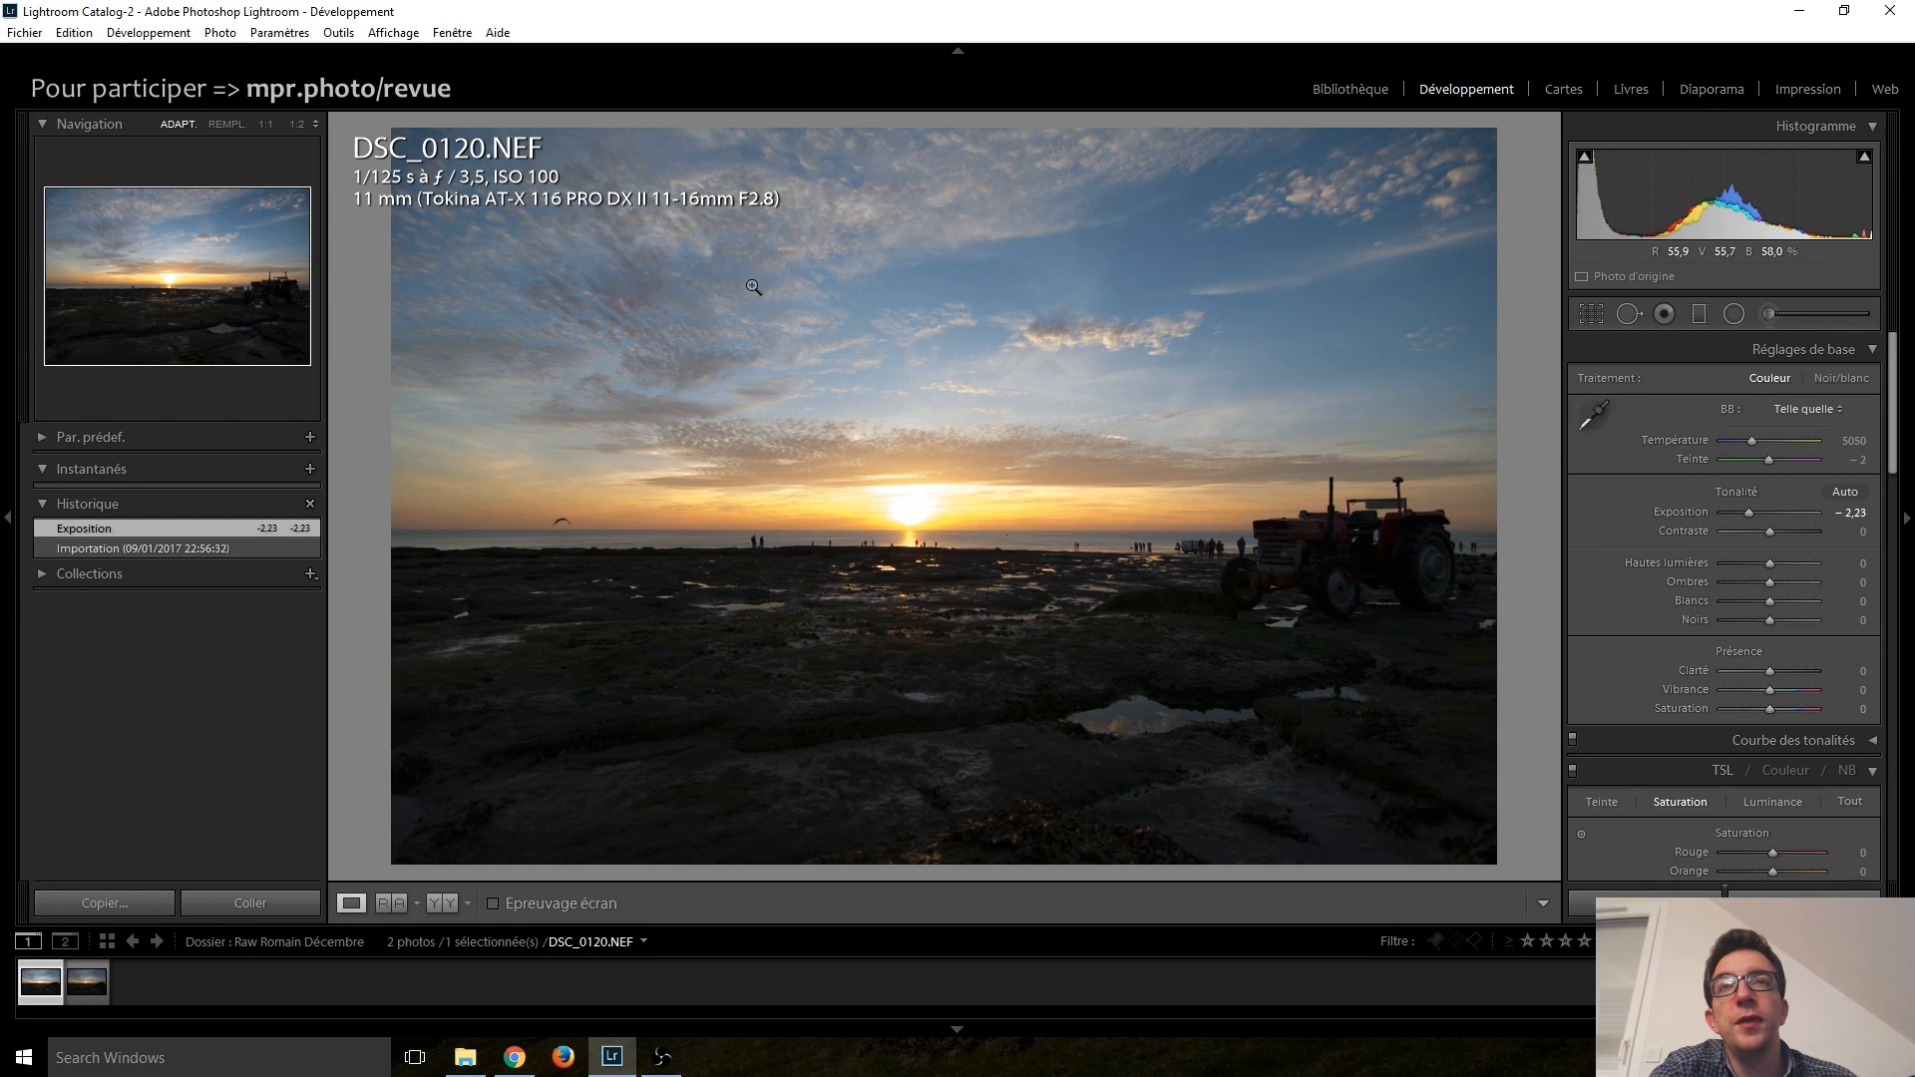
click(892, 272)
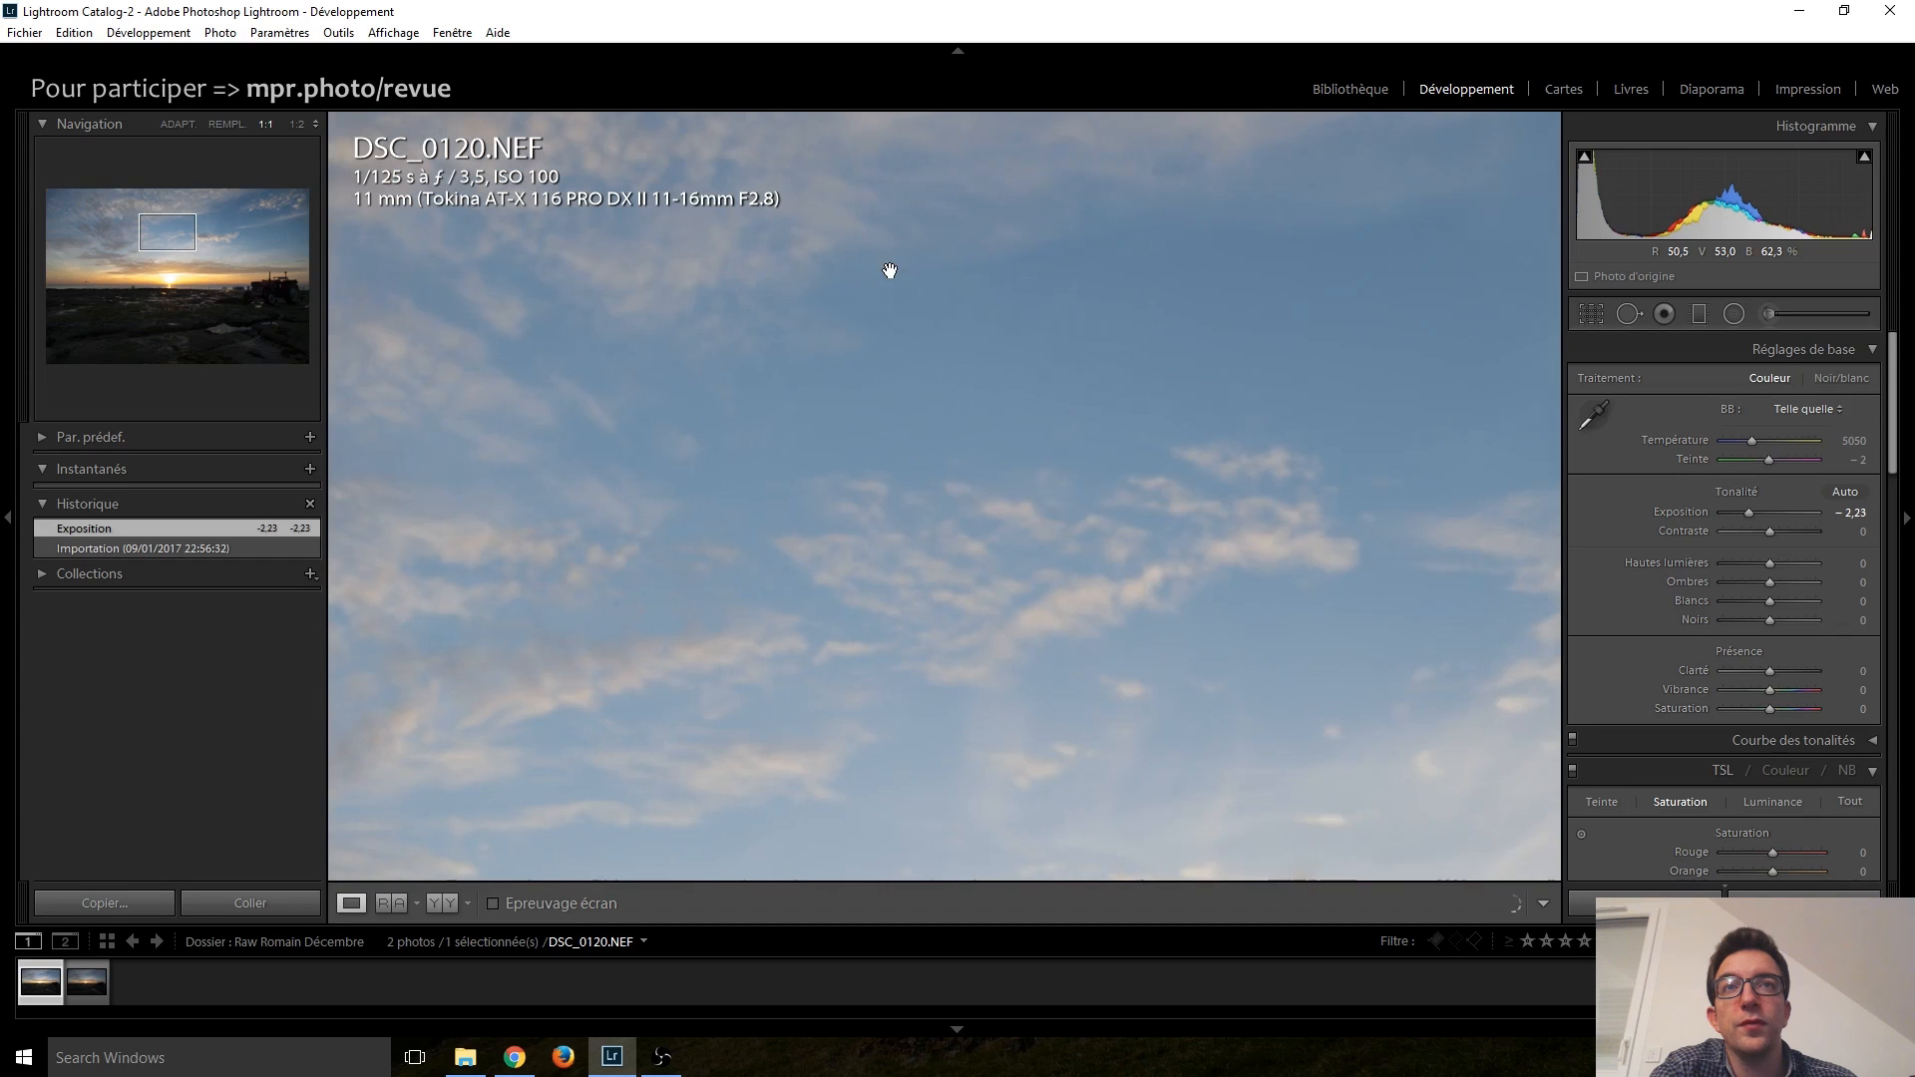
drag(759, 375, 957, 481)
drag(636, 644, 849, 256)
drag(674, 508, 595, 228)
drag(992, 505, 569, 372)
drag(1140, 443, 589, 251)
click(1007, 408)
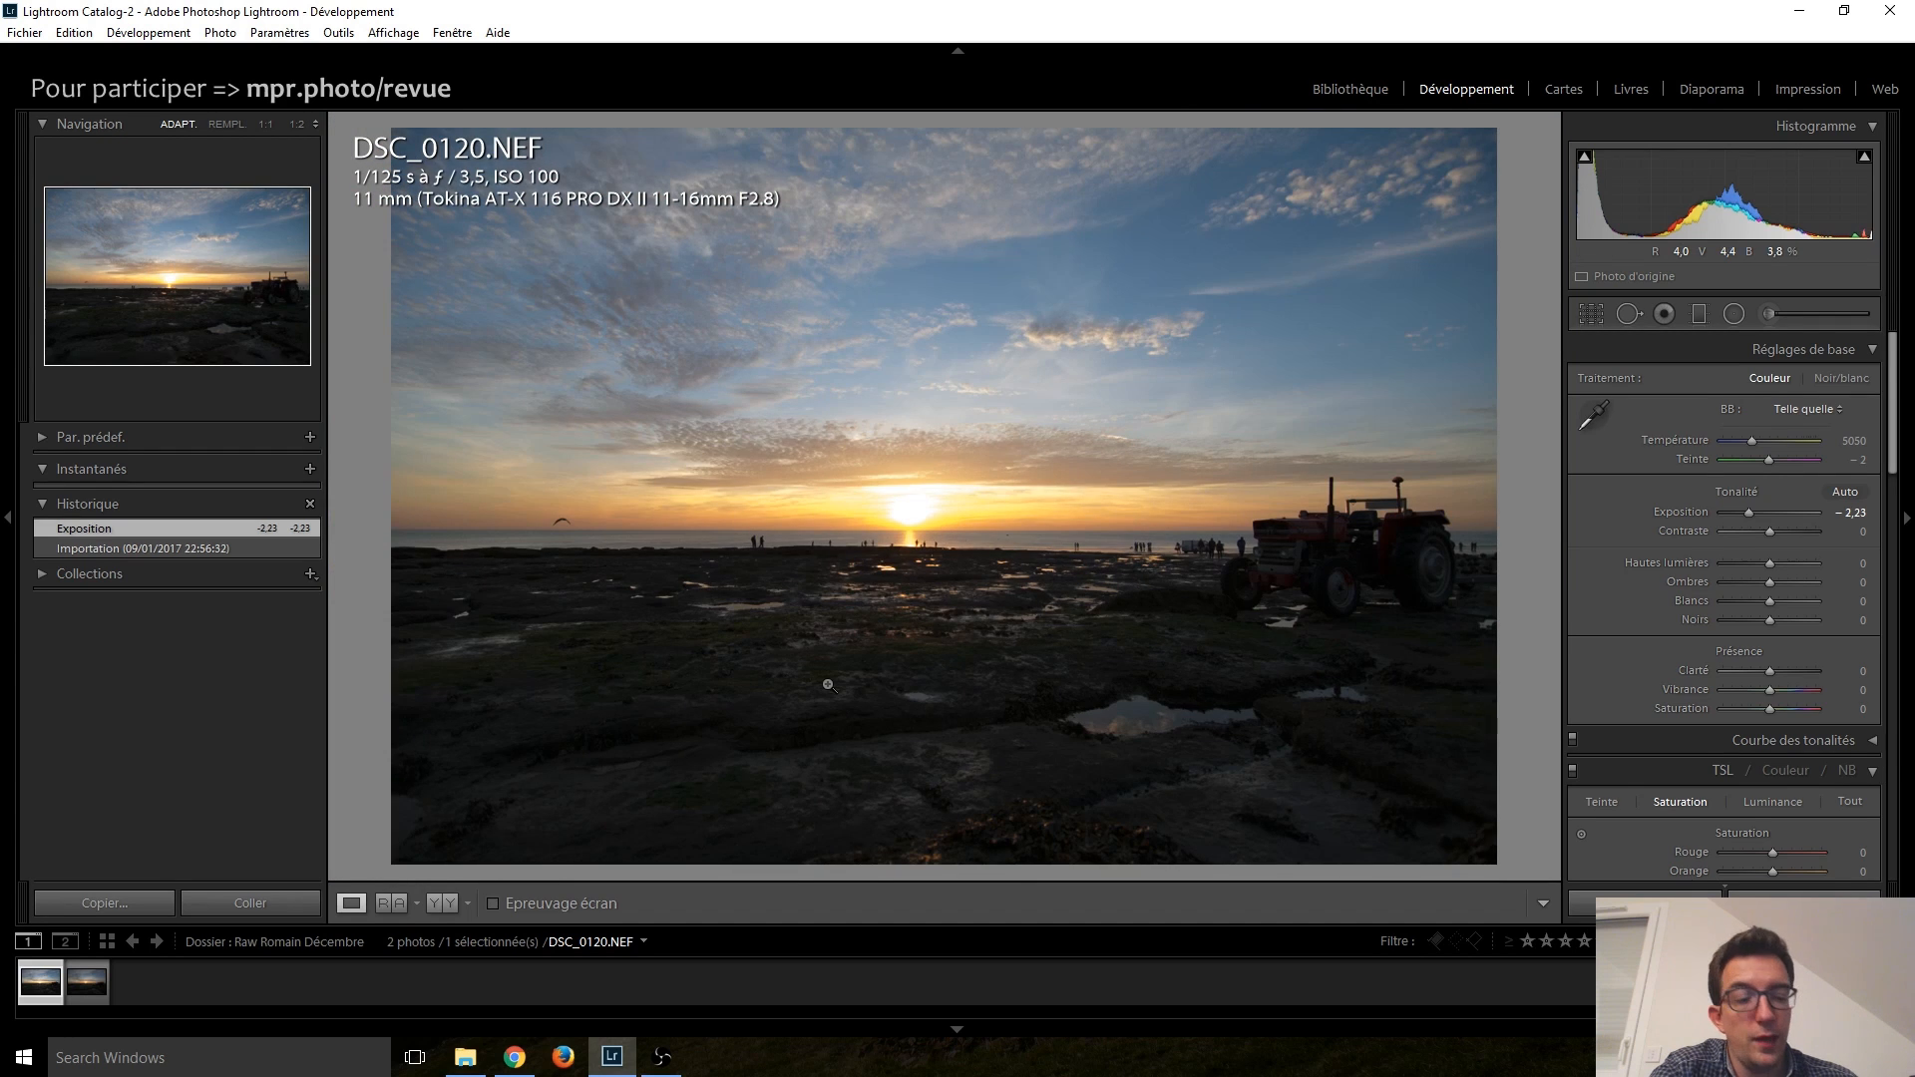
Step: Raise the exposure of DSC_0121 to +4.04 and inspect the rocks and pools in the foreground at 1:1 magnification
key(Right)
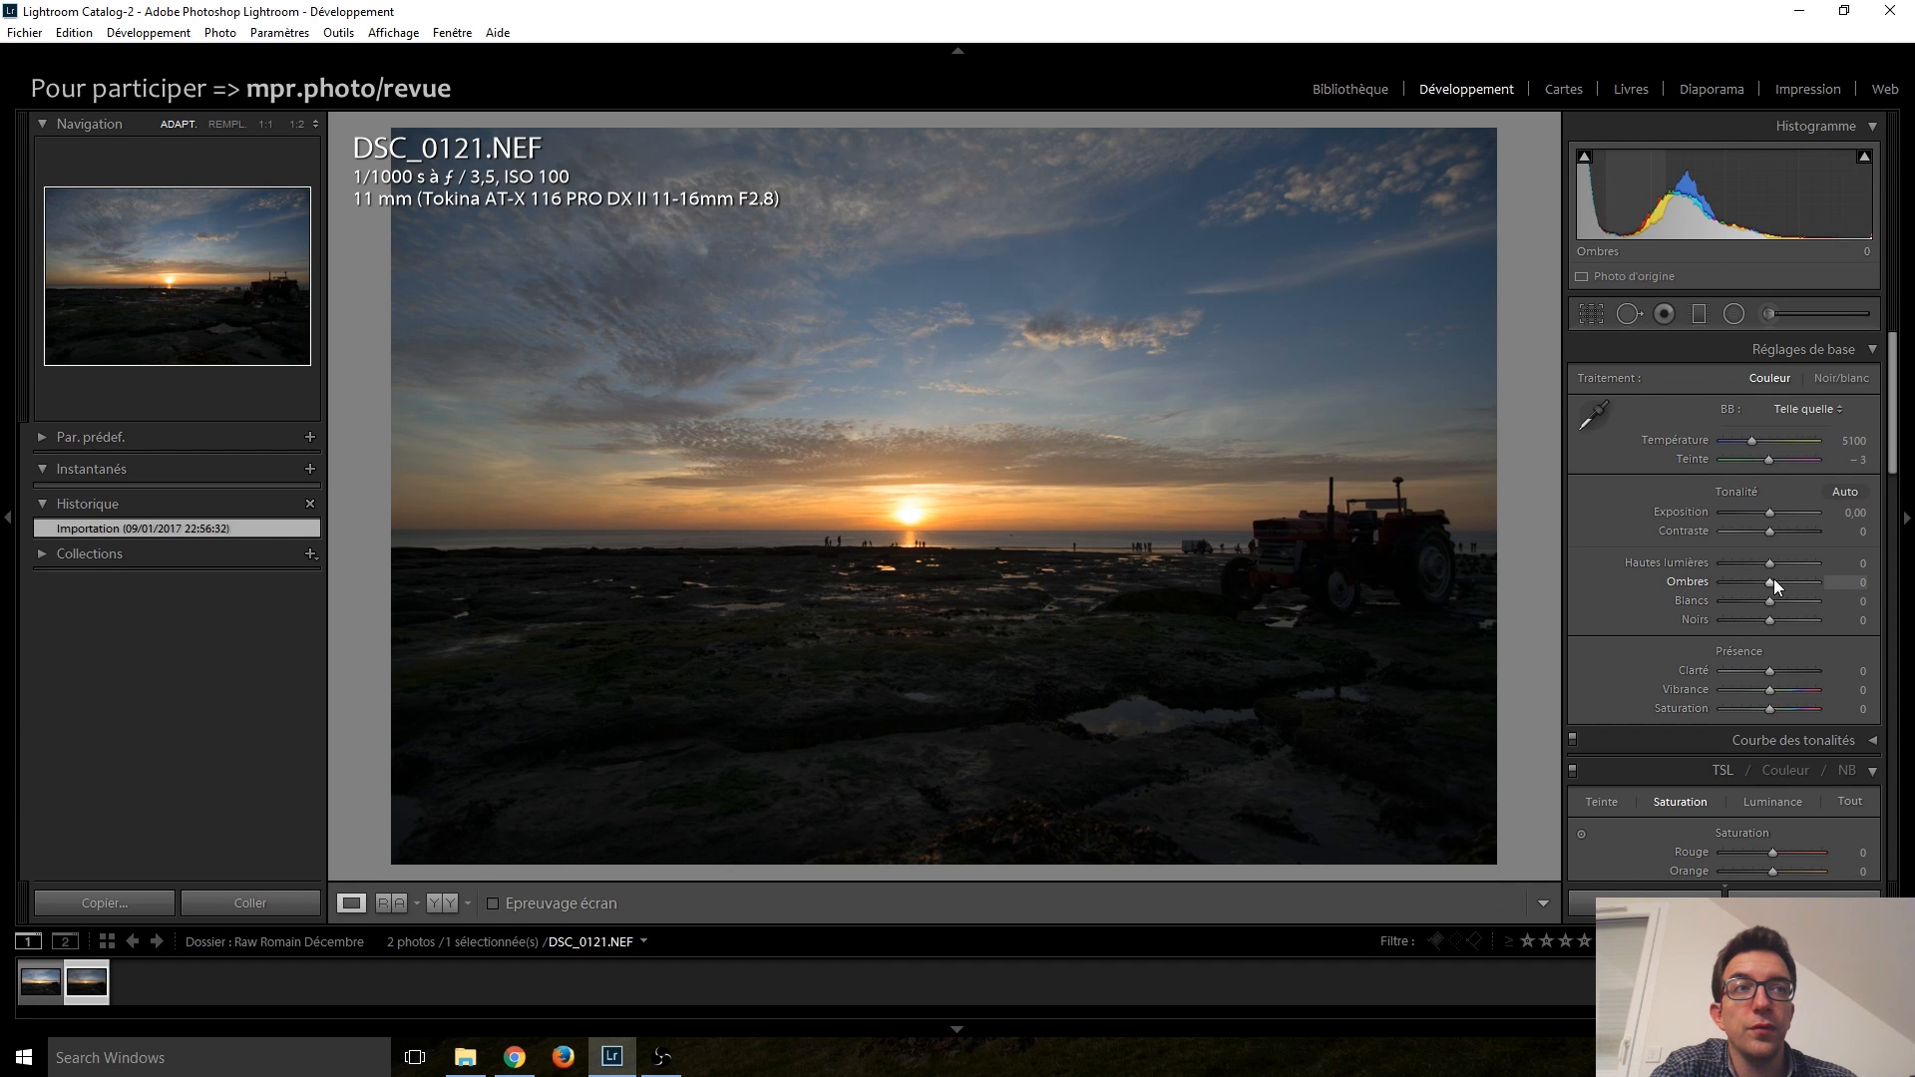
drag(1770, 512, 1809, 511)
click(929, 694)
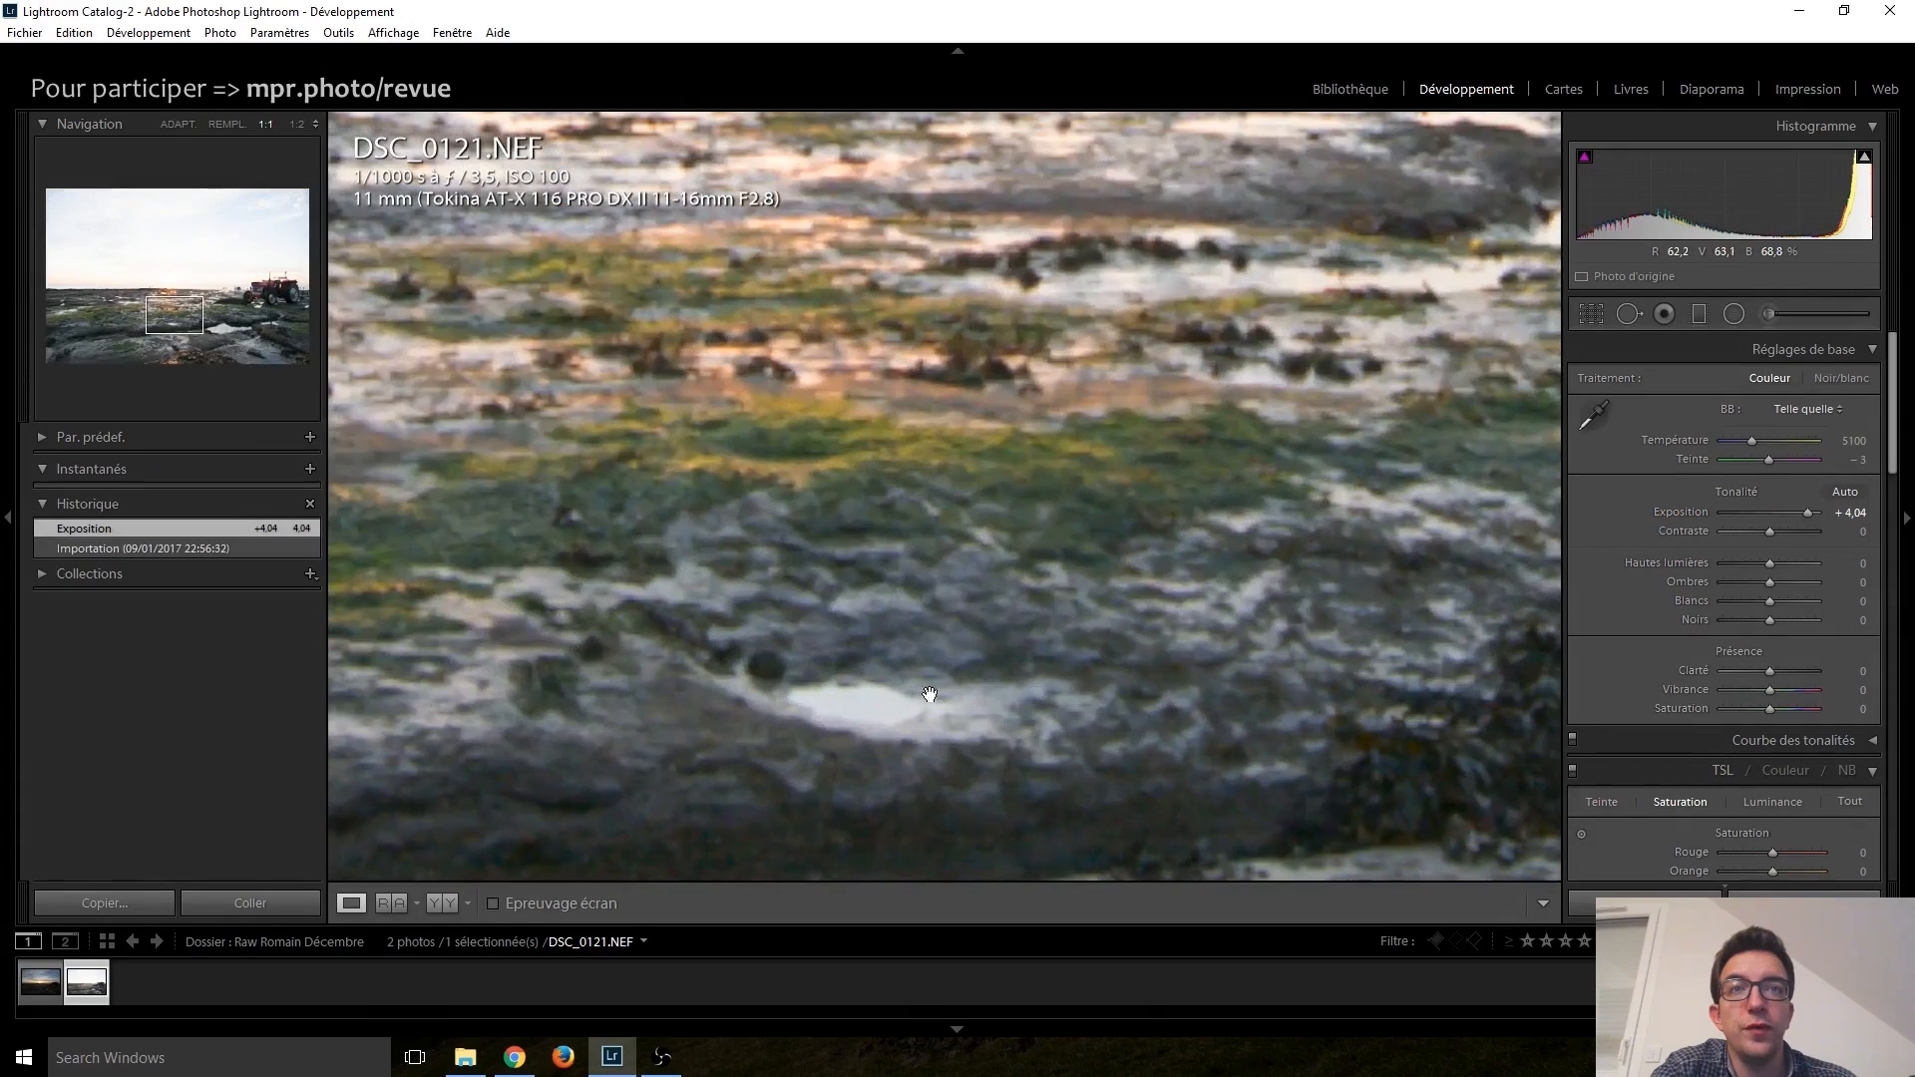
drag(963, 626, 678, 521)
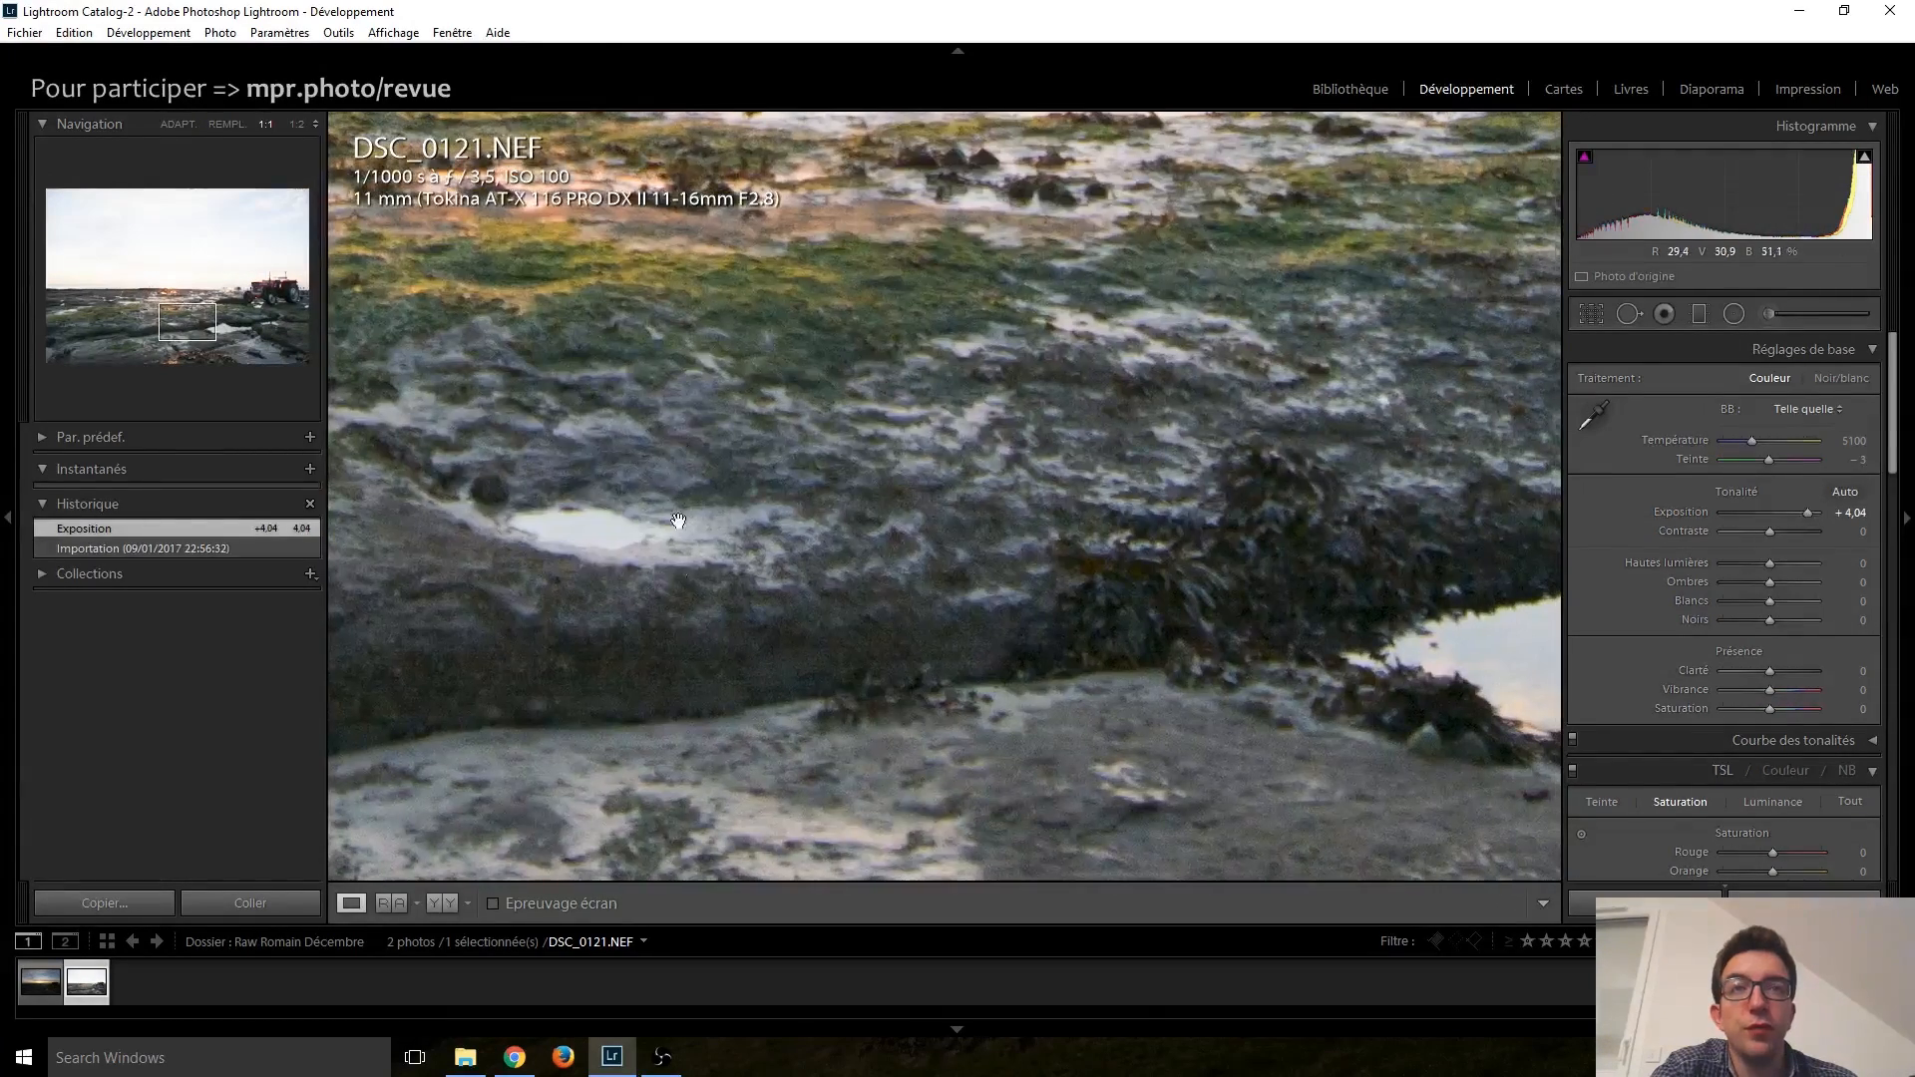
drag(1065, 718, 877, 406)
drag(1233, 637, 826, 532)
drag(1137, 355, 946, 813)
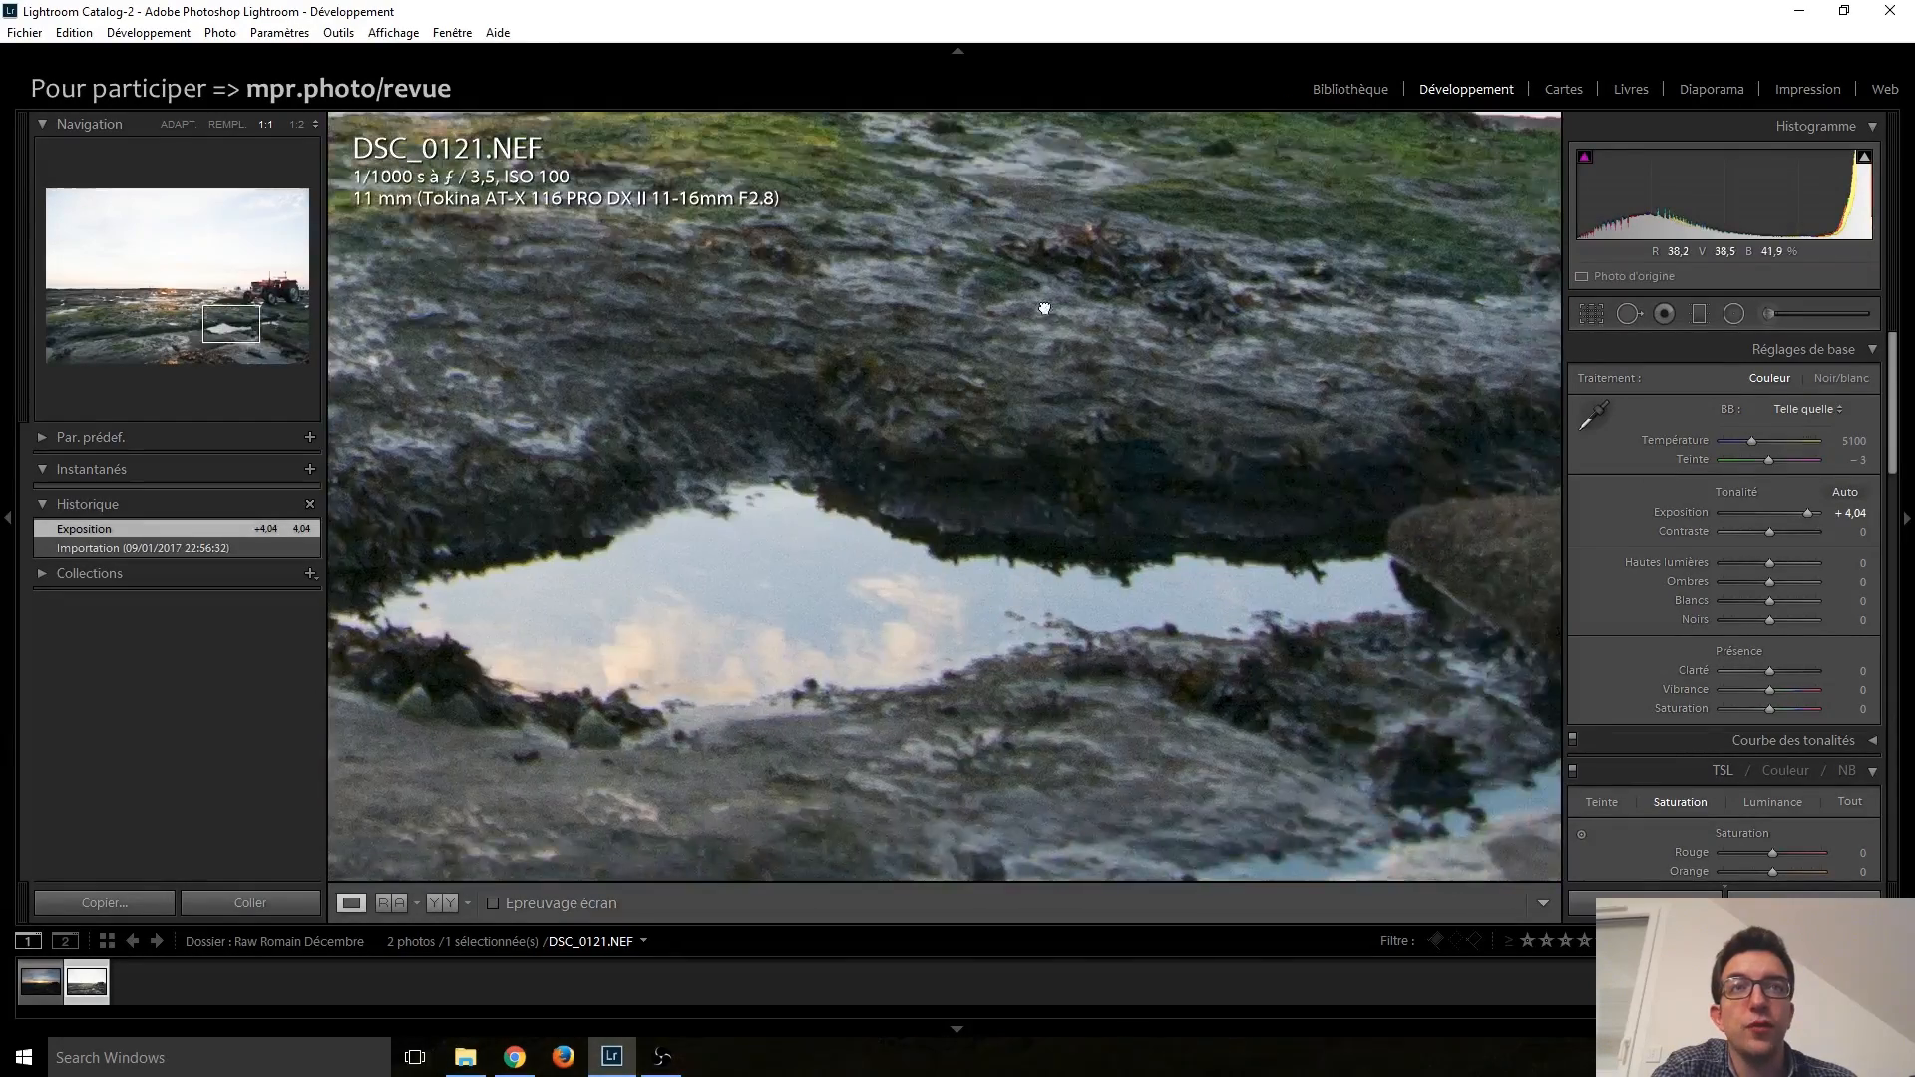
drag(1045, 308, 973, 649)
drag(989, 362, 917, 667)
drag(676, 392, 1080, 561)
drag(440, 561, 1234, 451)
drag(664, 547, 1305, 483)
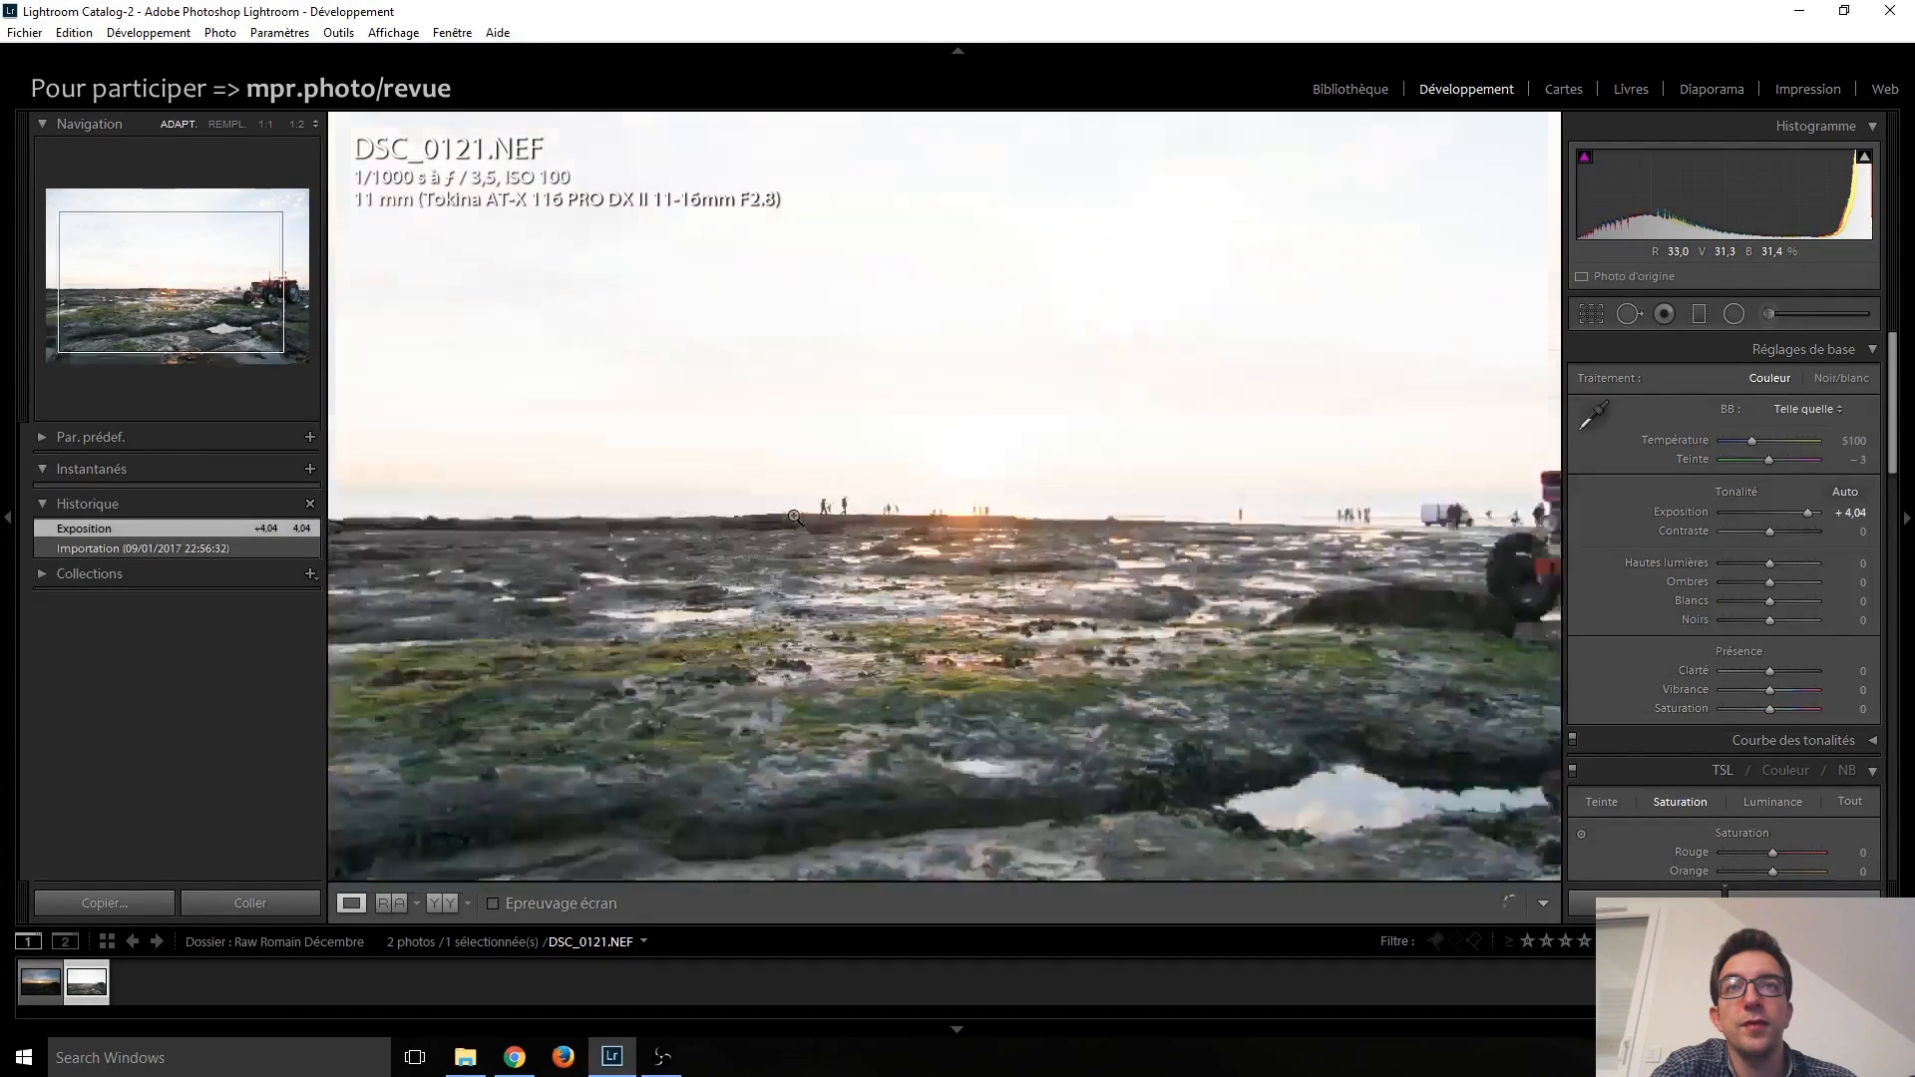
click(792, 512)
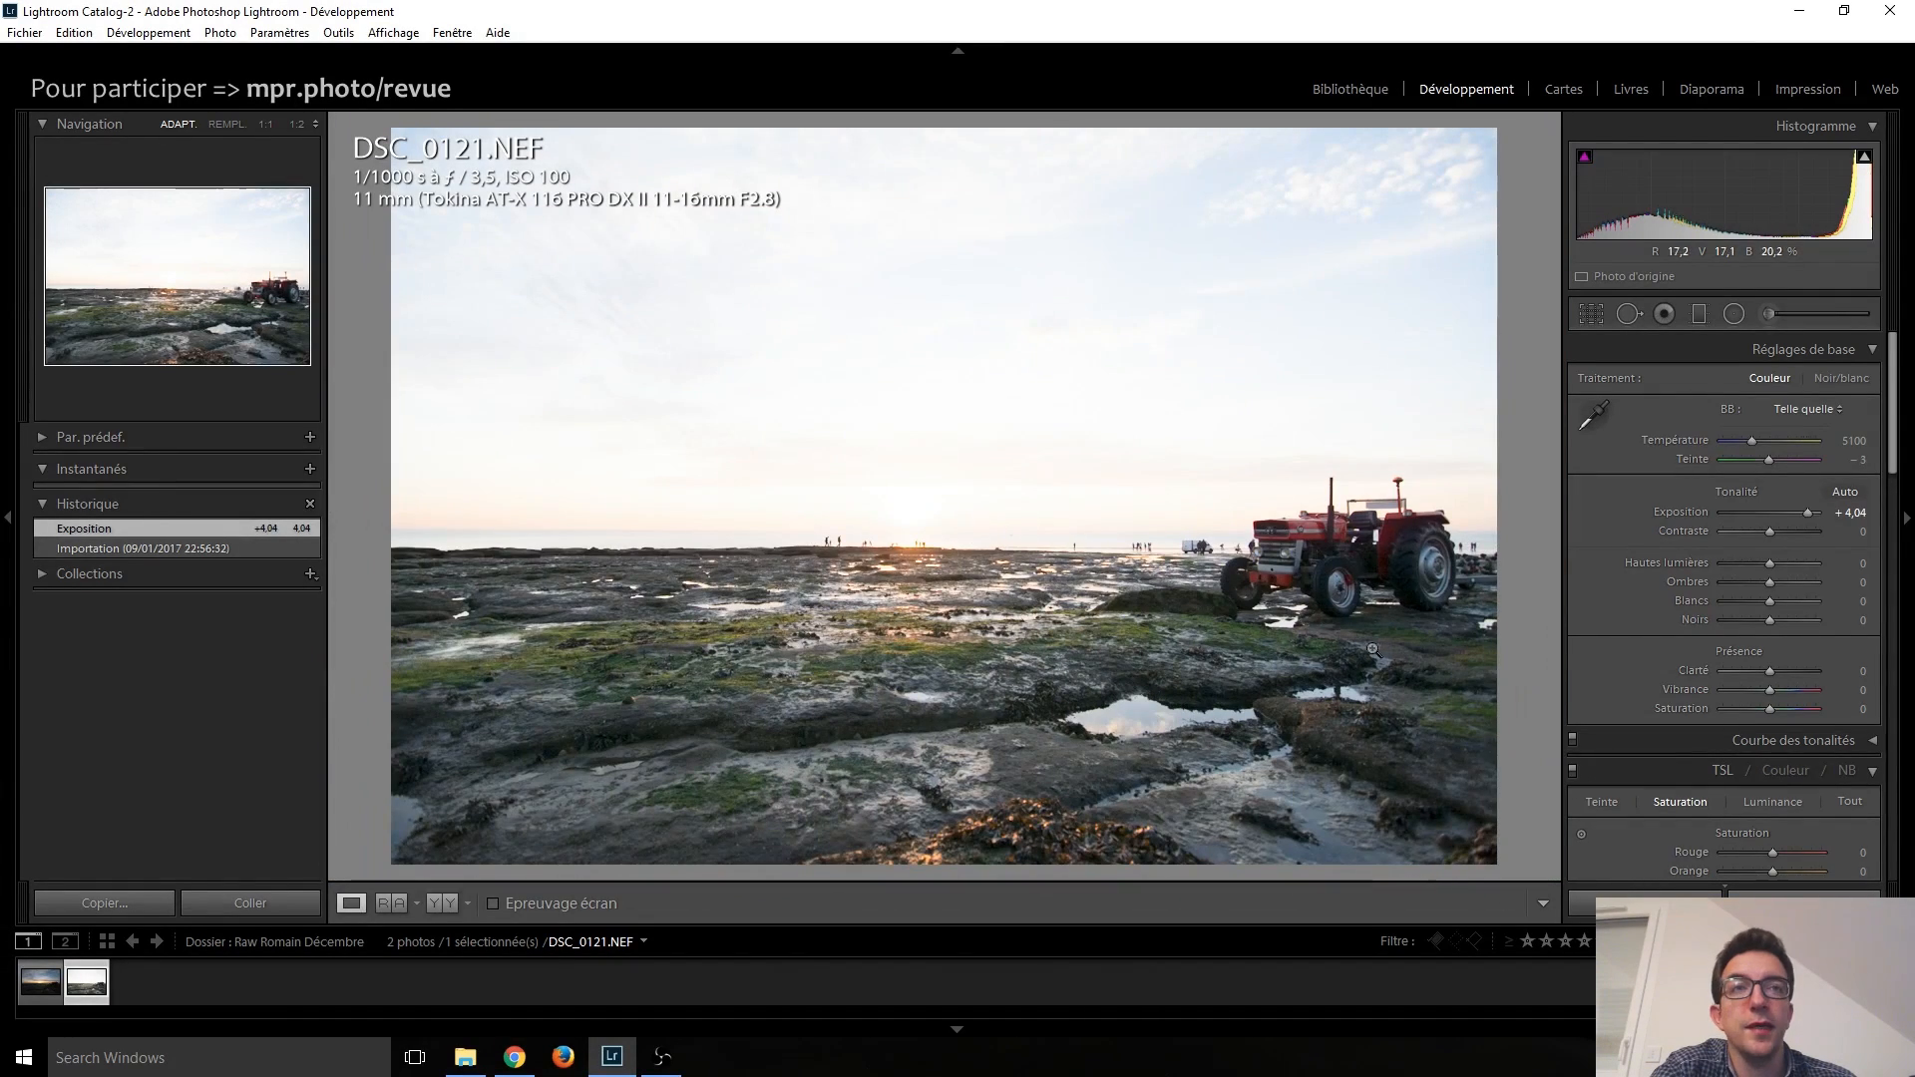
Step: Return to DSC_0120, select both photos in the Library, and look for the photo merge commands without merging
key(Left)
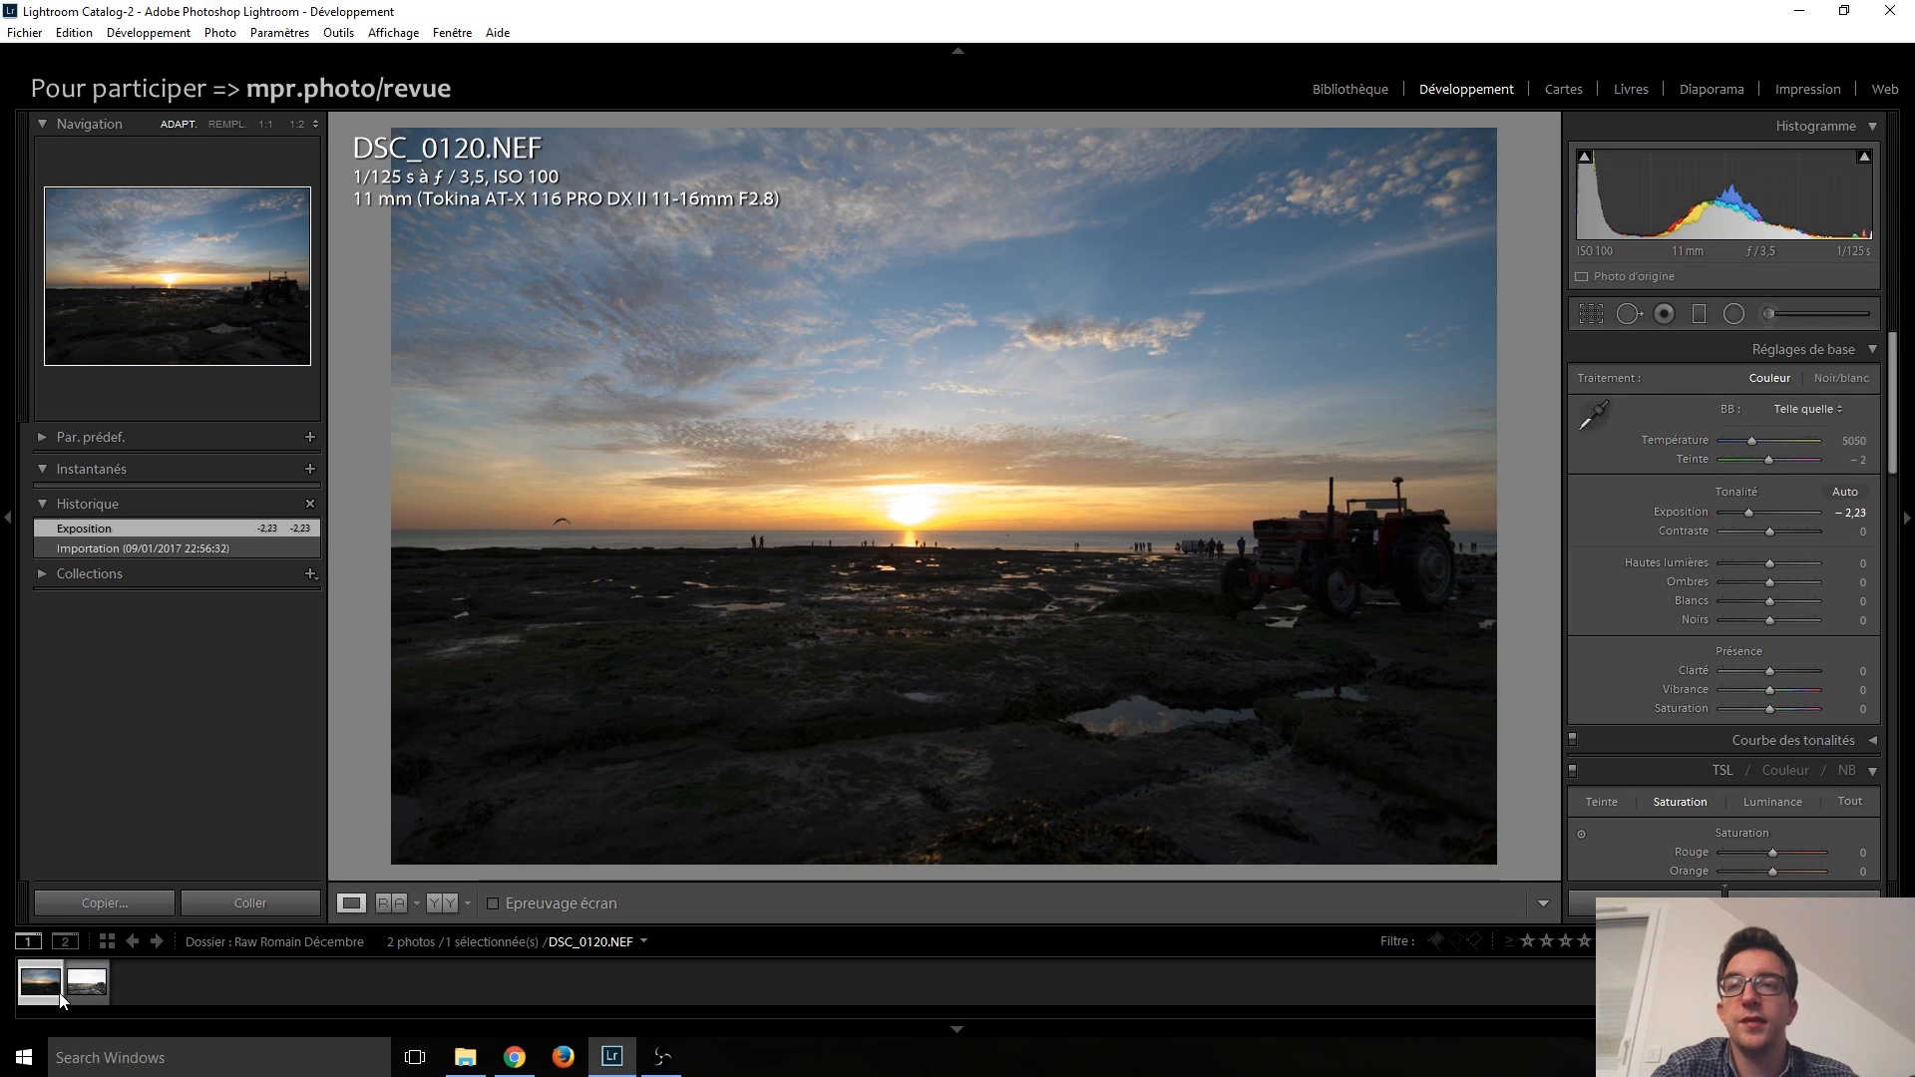
click(1361, 87)
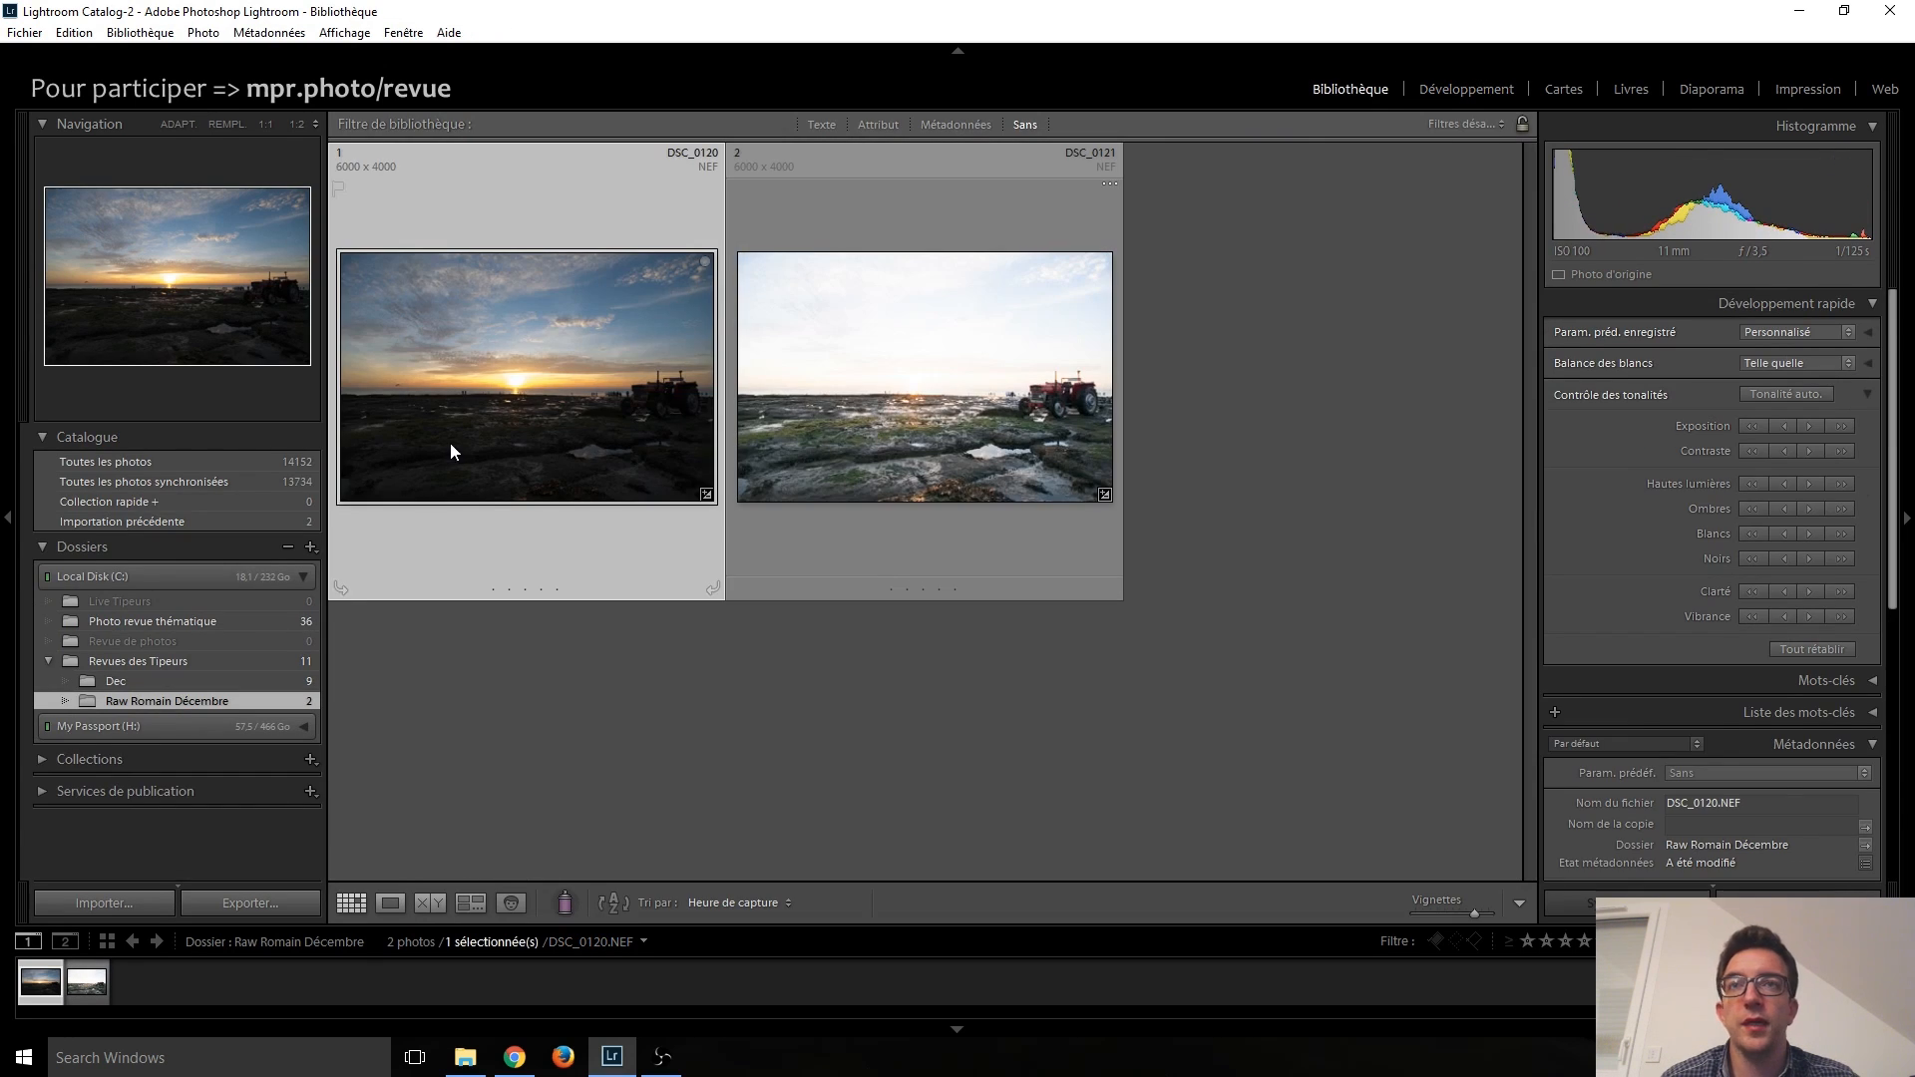
key(ctrl+a)
right_click(928, 401)
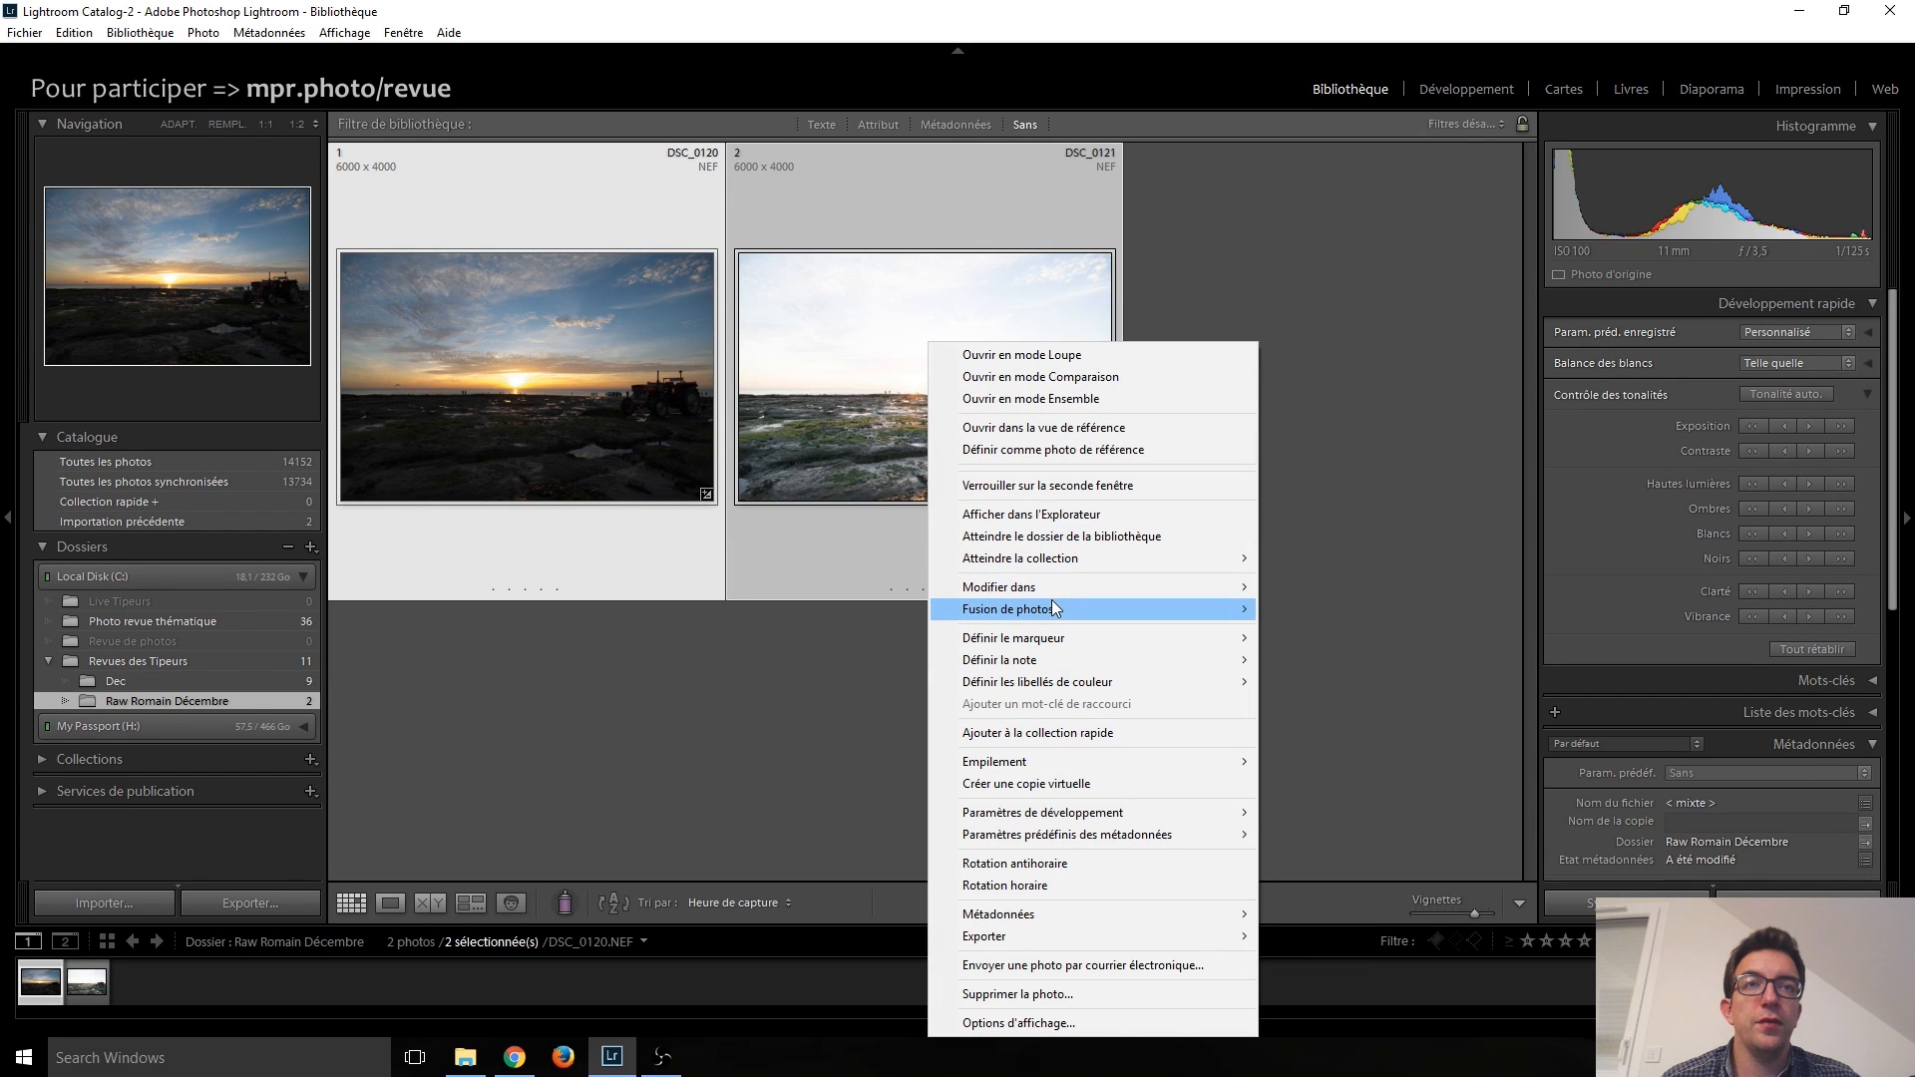
mouse_move(1051, 604)
click(691, 744)
click(535, 450)
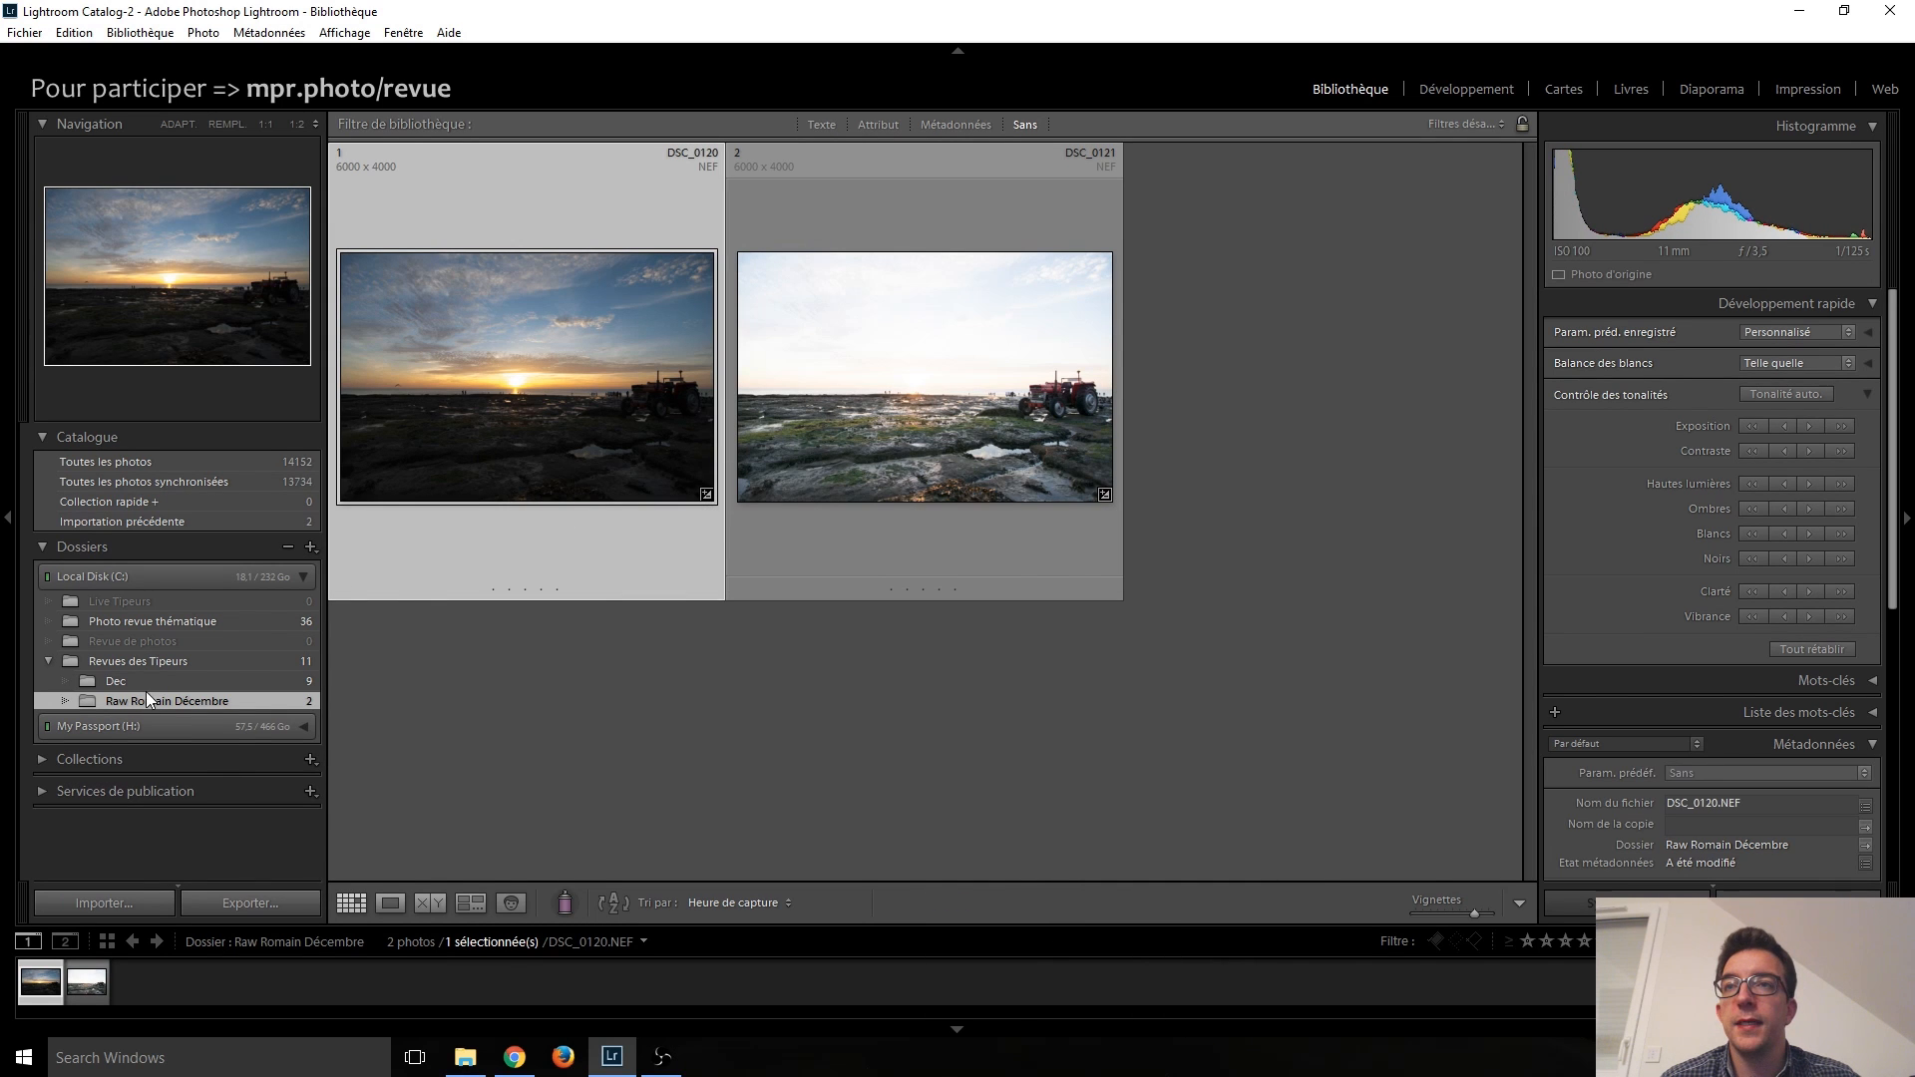
Step: Revert DSC_0120 and DSC_0121 to their import state in the Develop history
click(1433, 91)
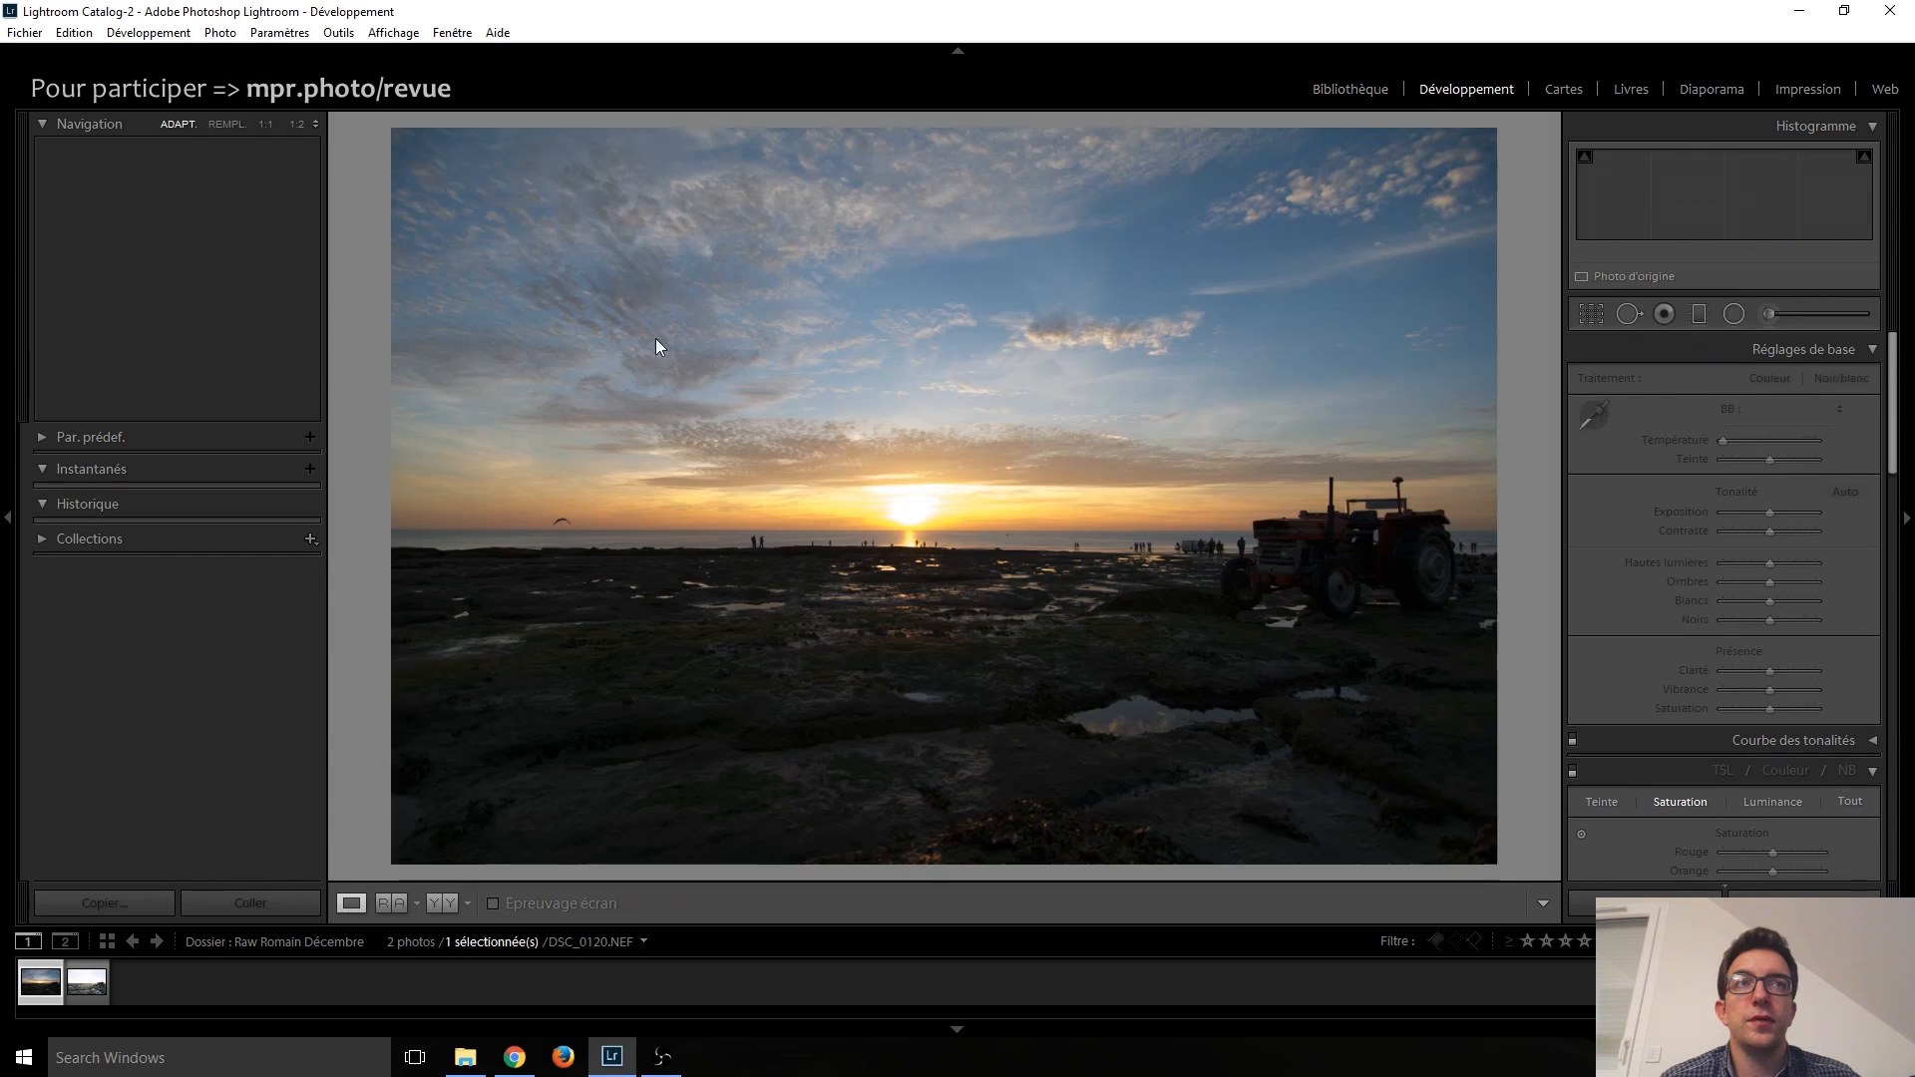
click(163, 551)
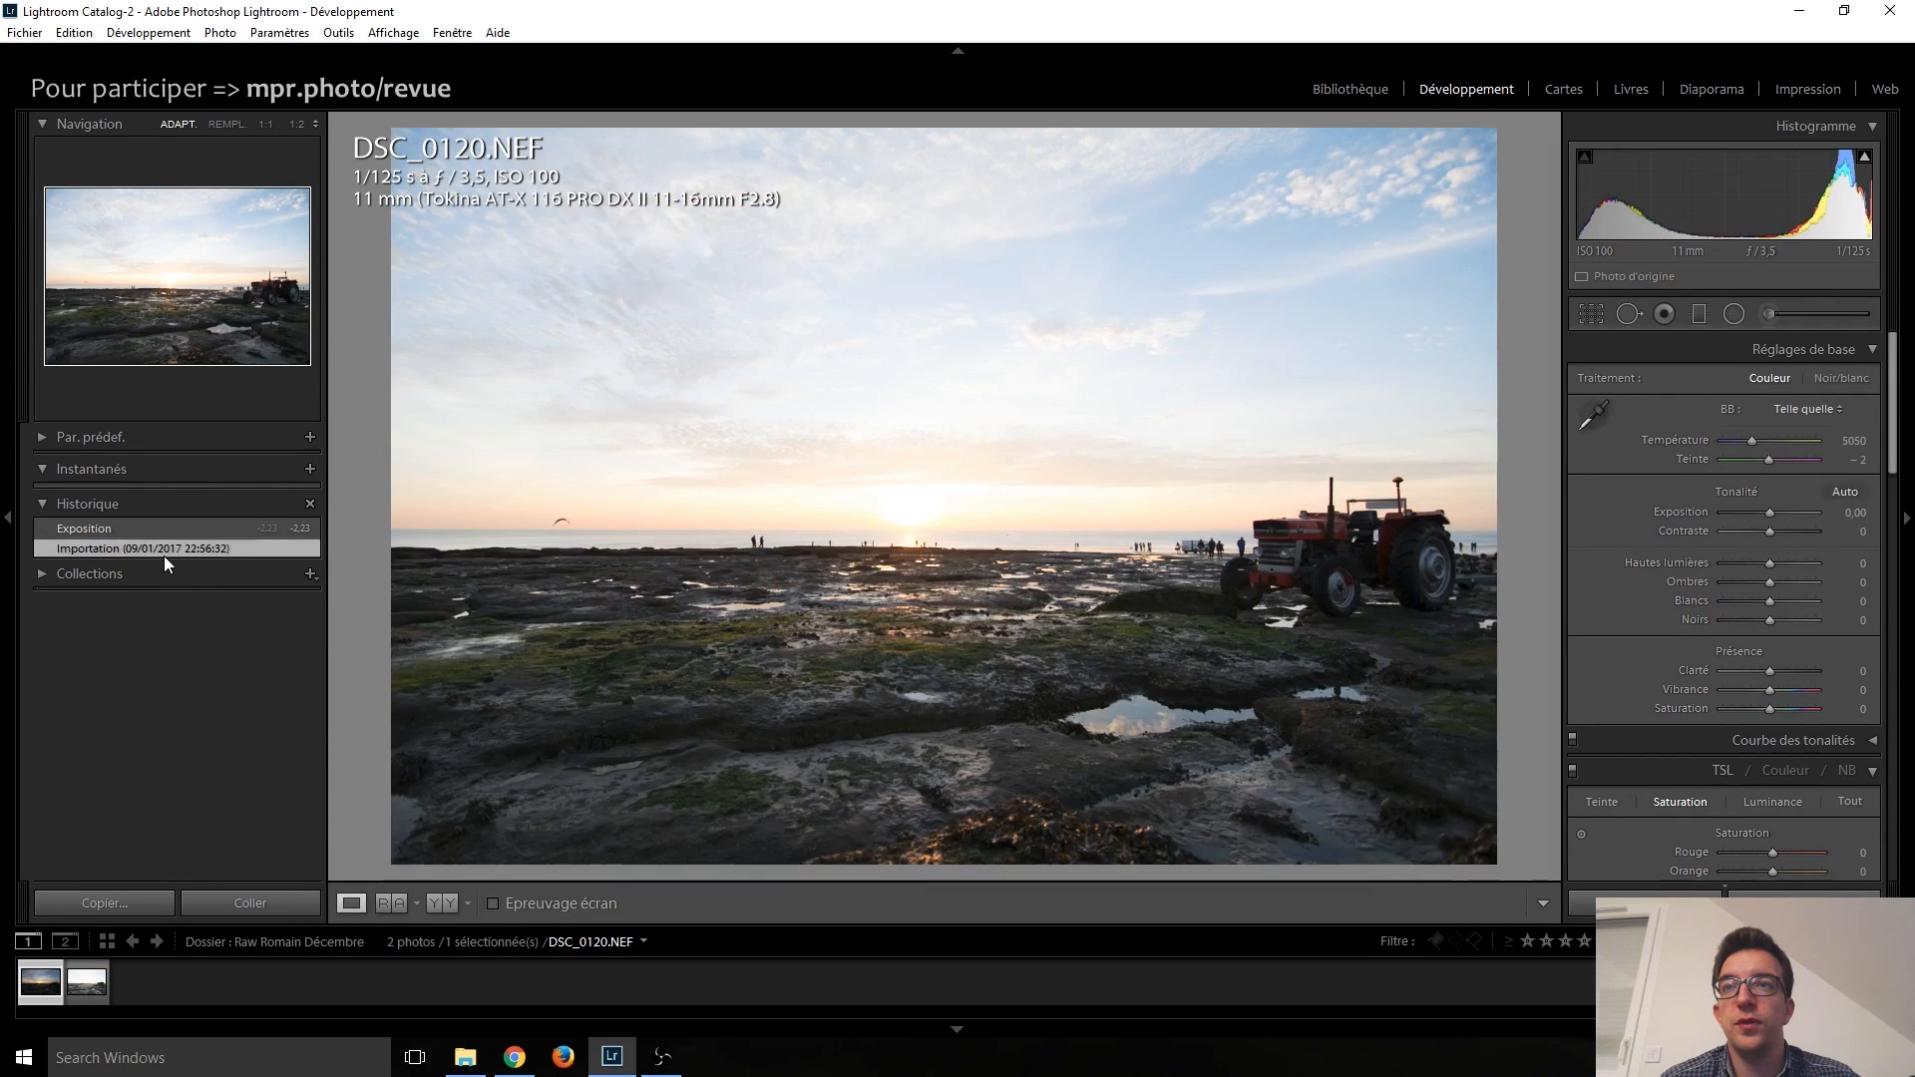
click(77, 990)
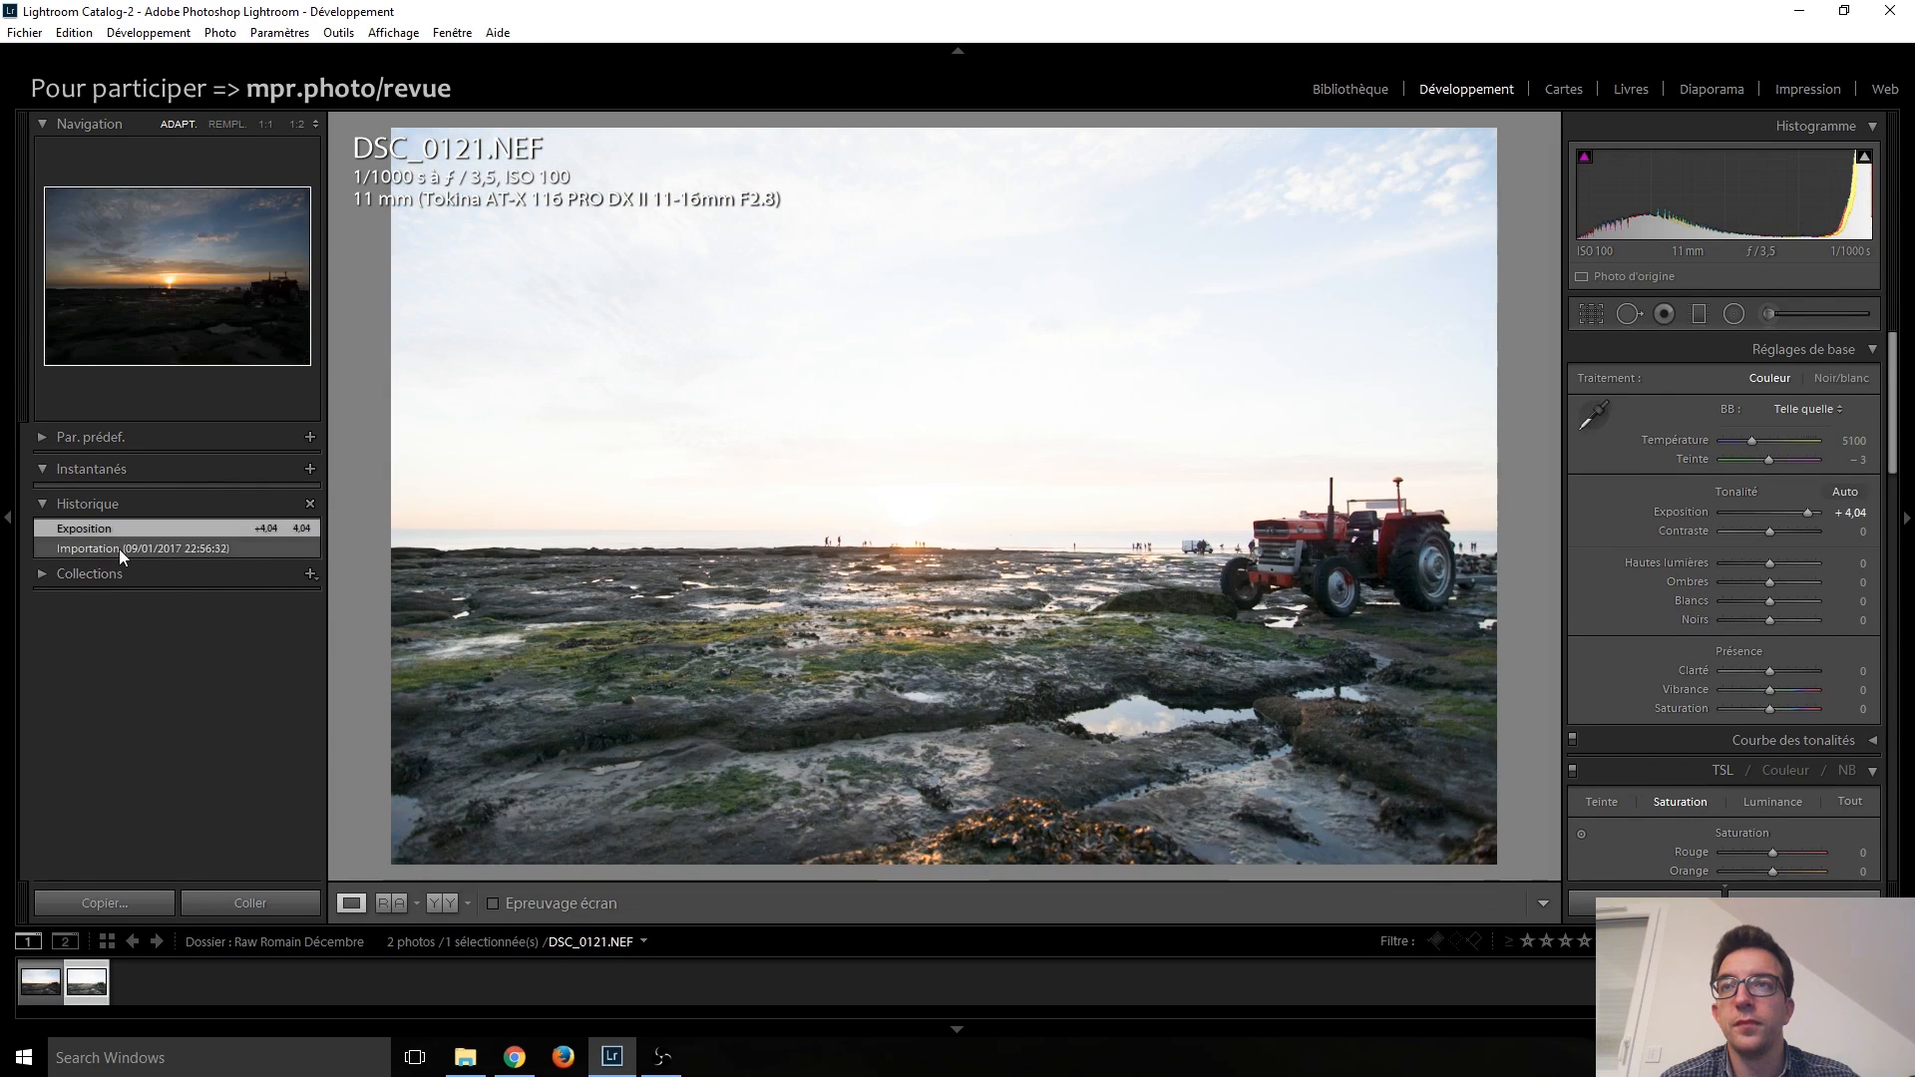
click(118, 548)
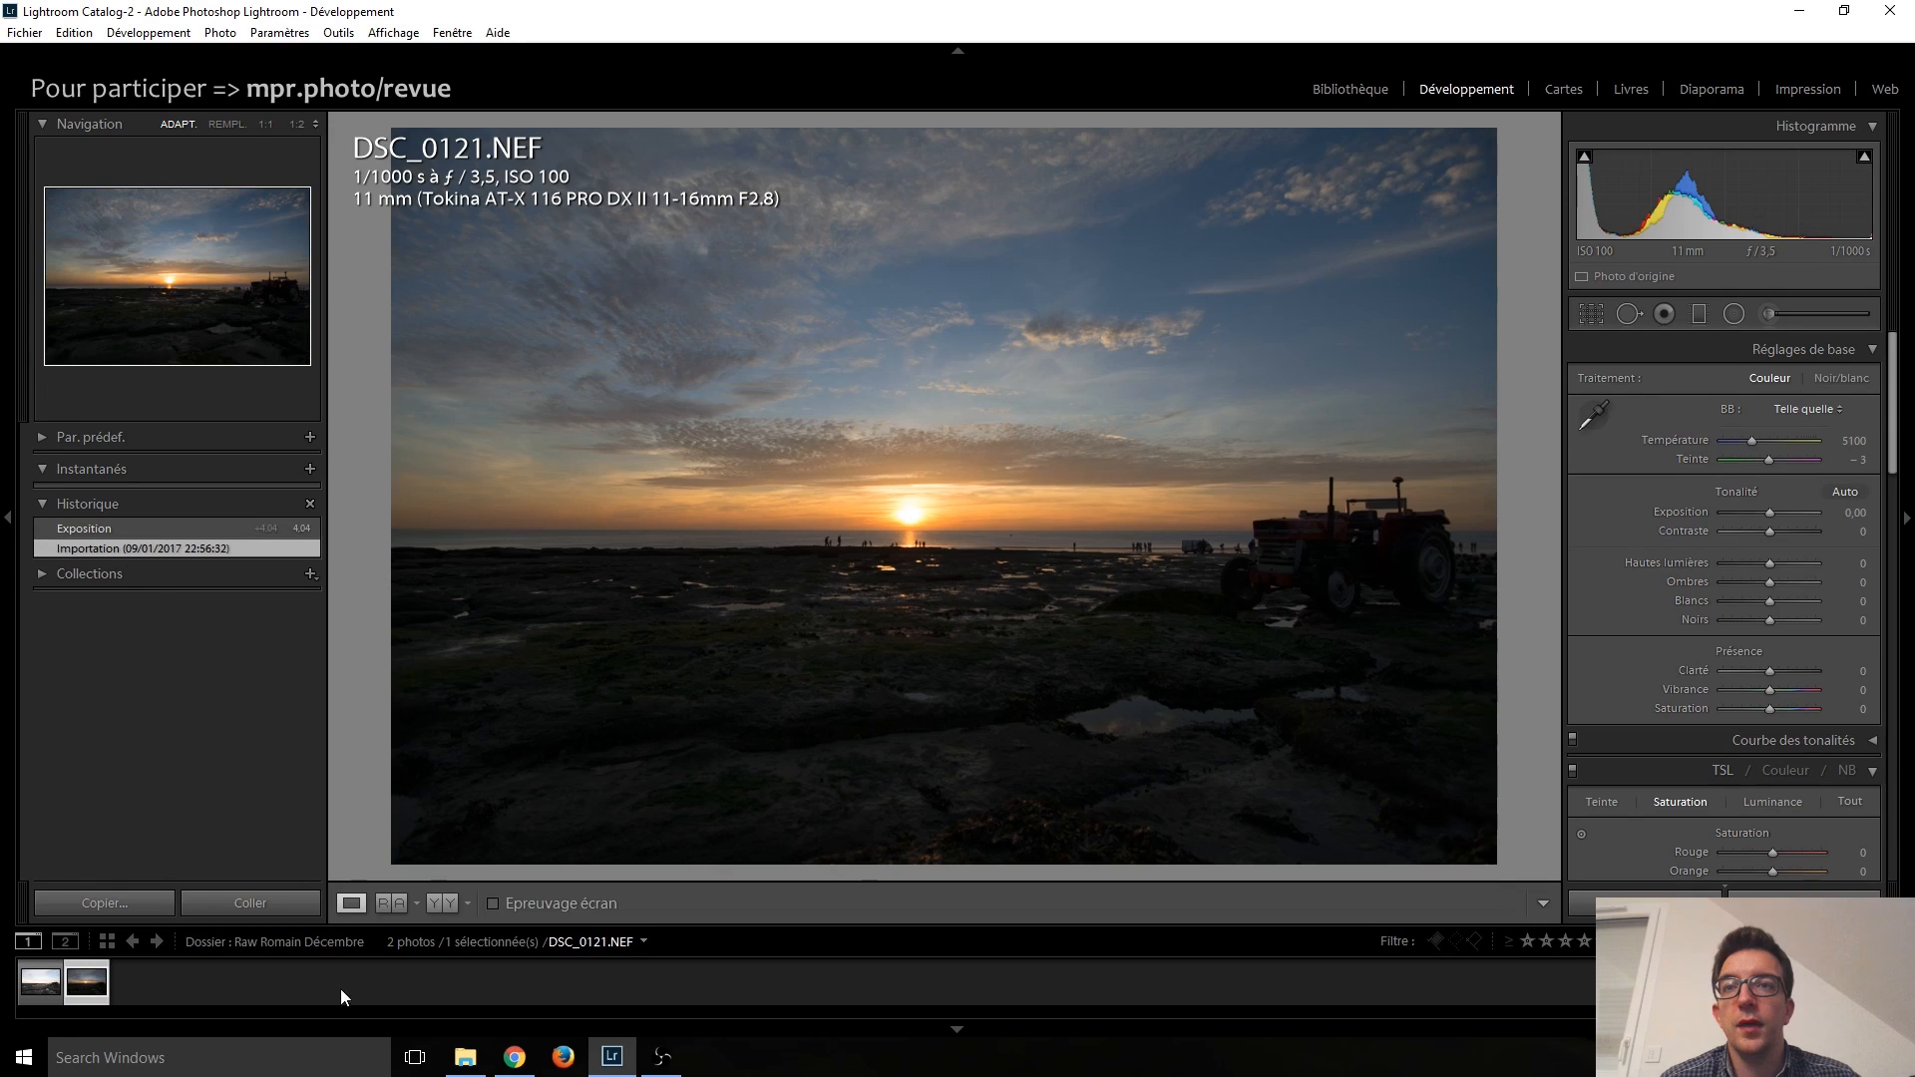
Step: Select both reverted photos in the Library and check the HDR and Panorama merge options, leaving without merging
click(1319, 89)
click(1106, 620)
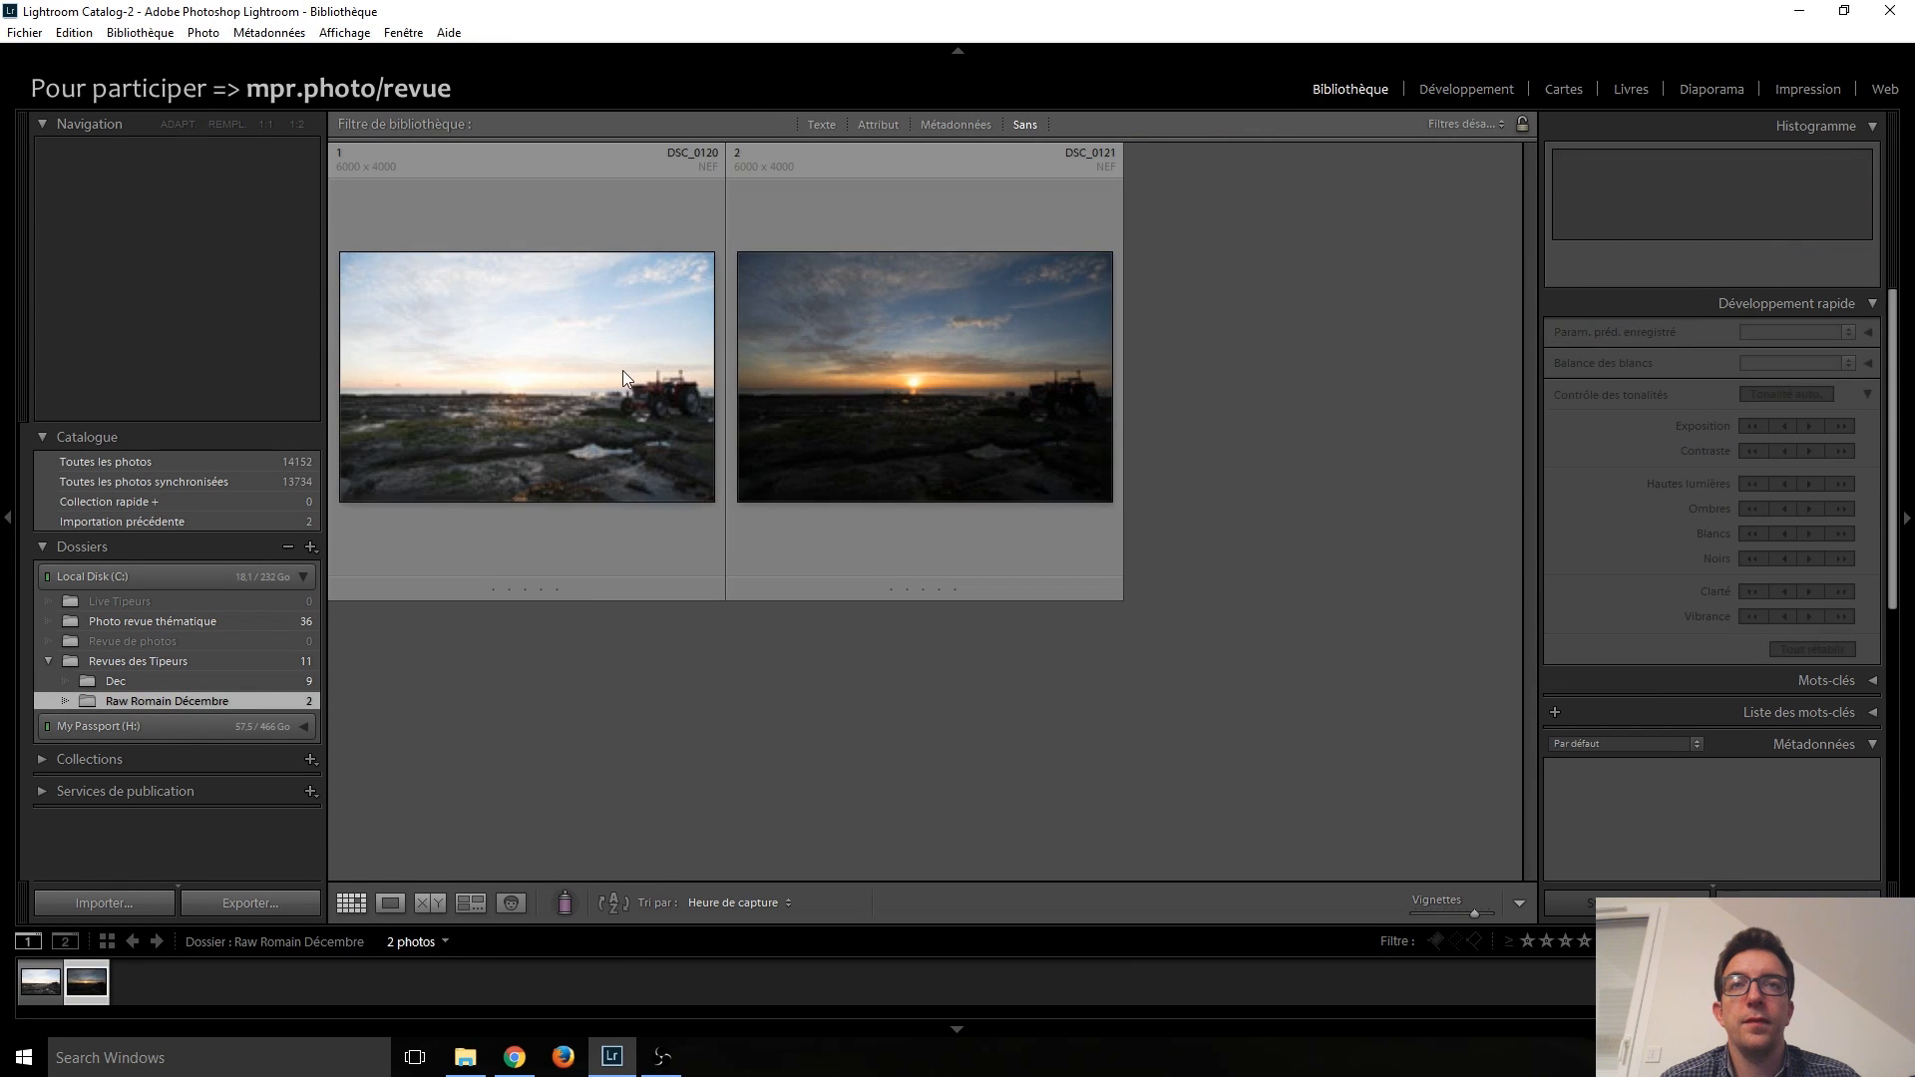
click(622, 369)
ctrl+click(871, 415)
right_click(872, 415)
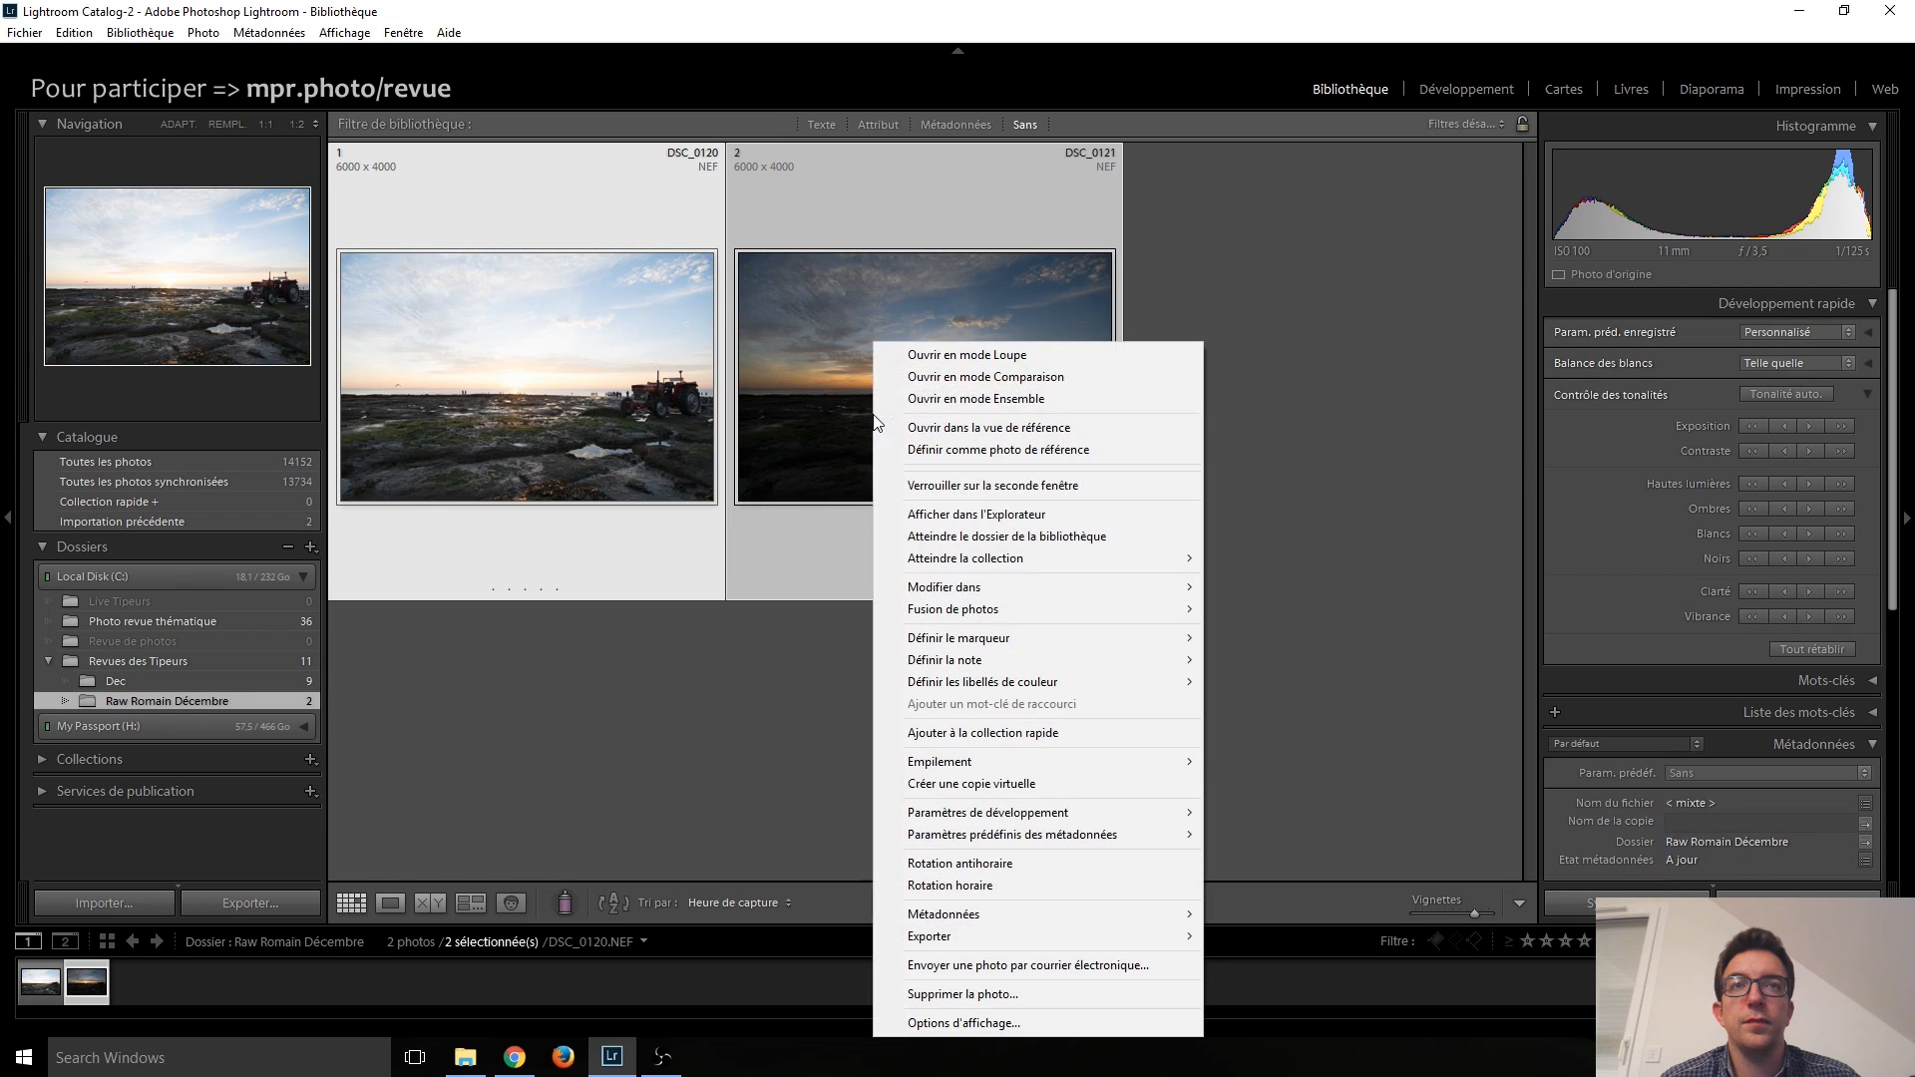
mouse_move(987, 609)
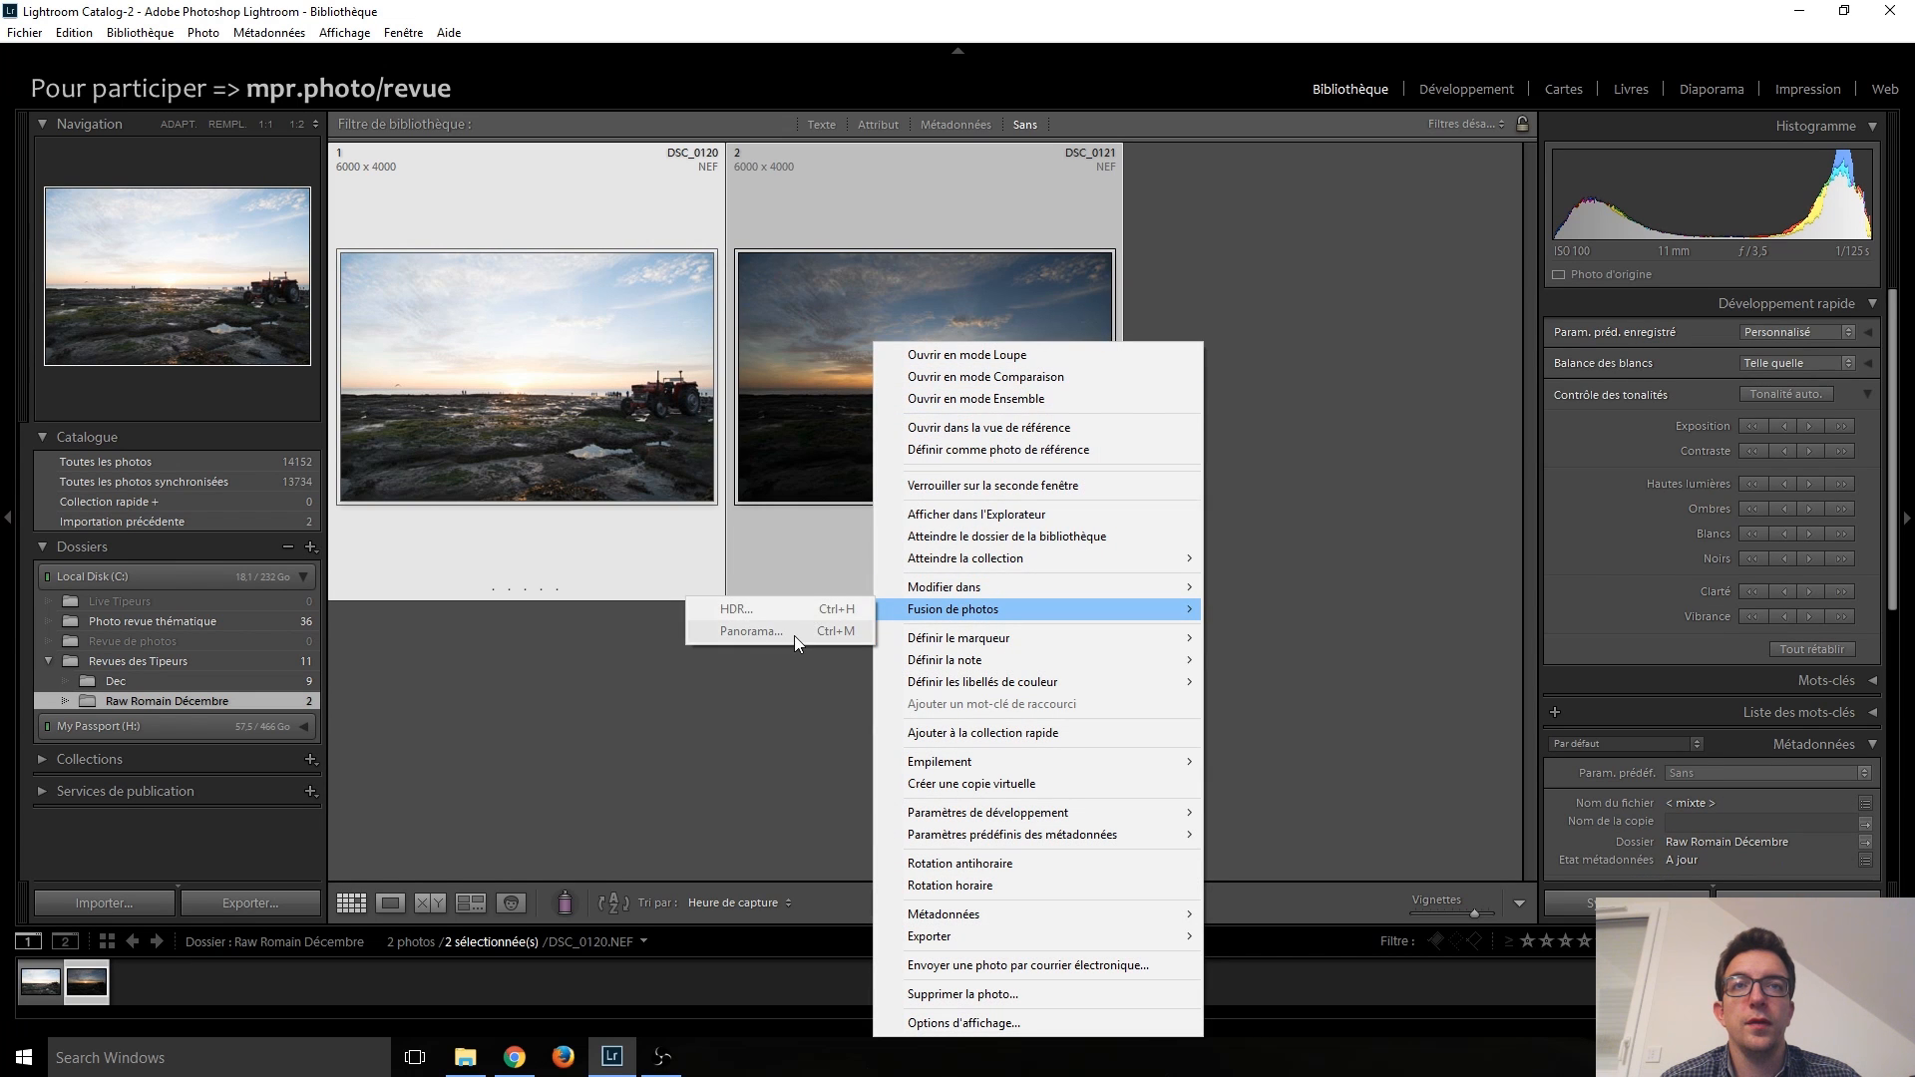
click(716, 781)
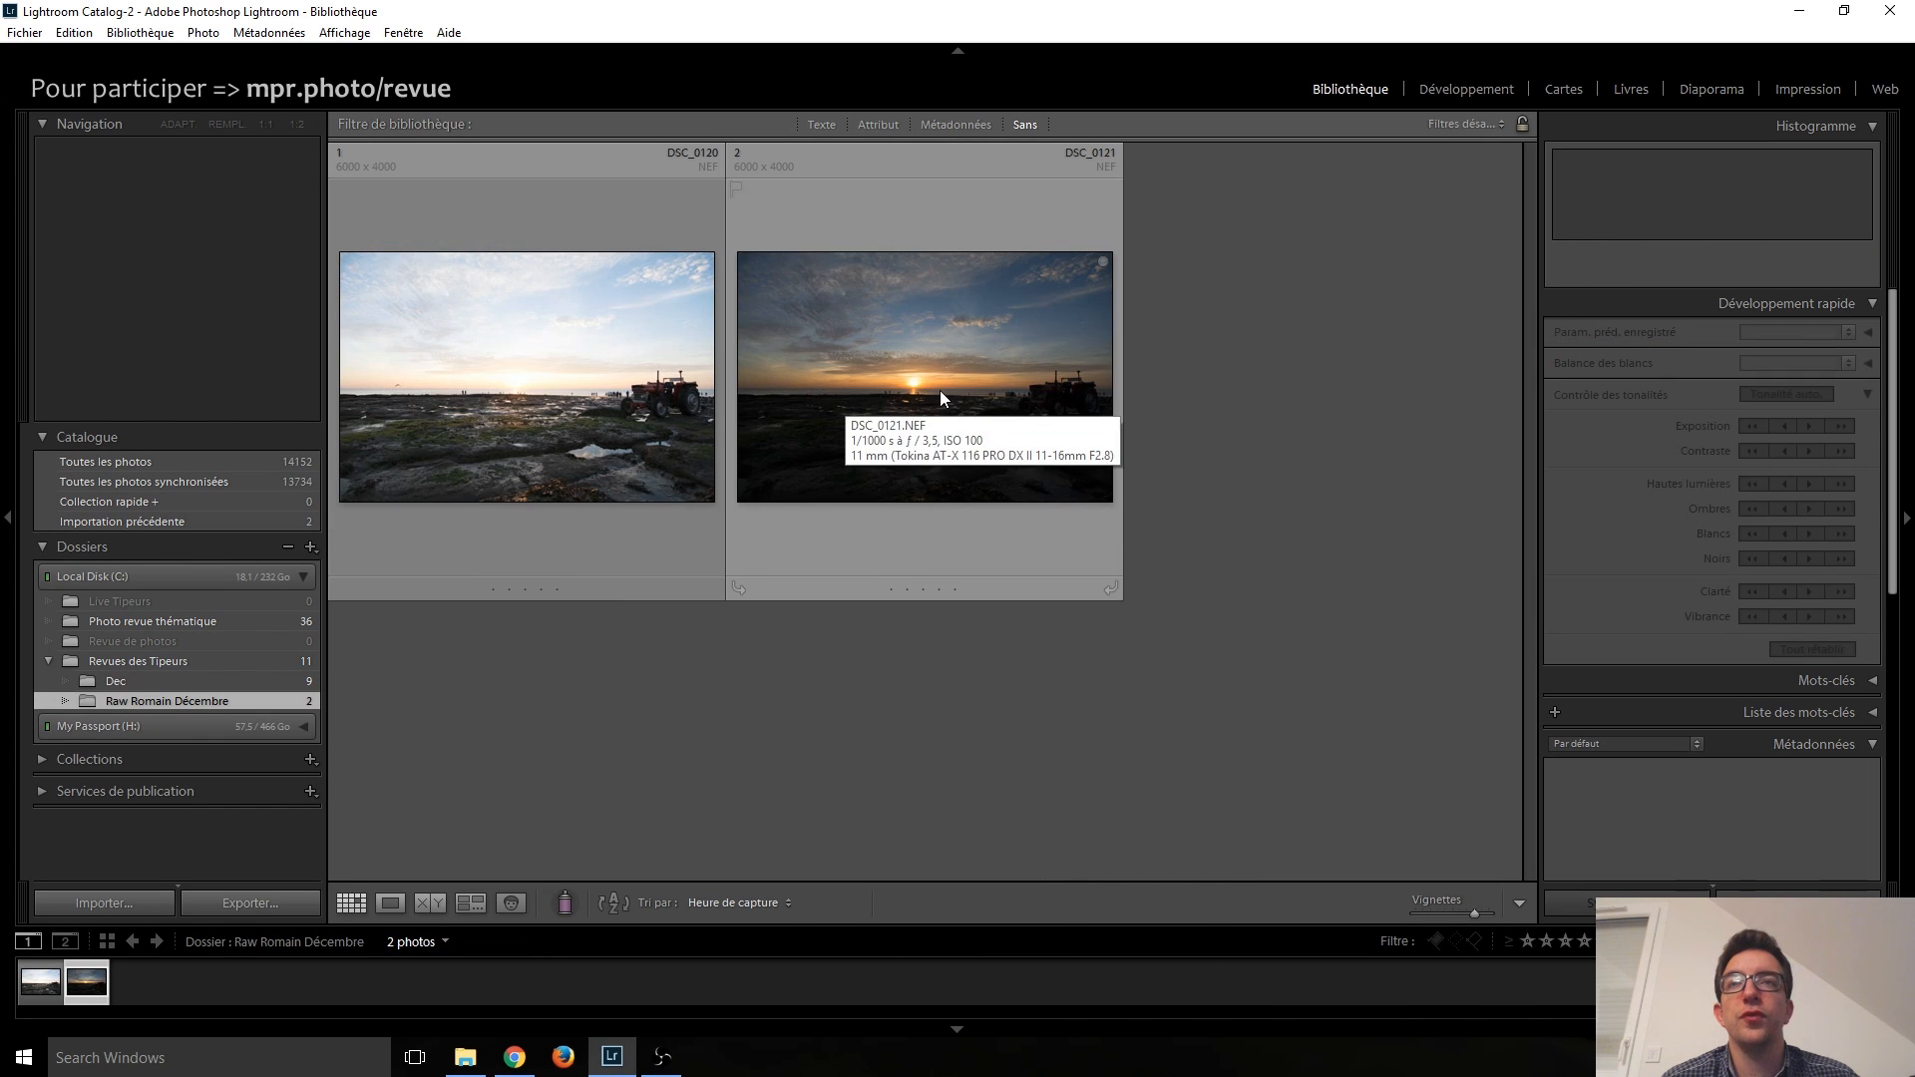
Step: View DSC_0121 in Loupe view and examine the sun on the horizon at 1:1 magnification
double_click(847, 399)
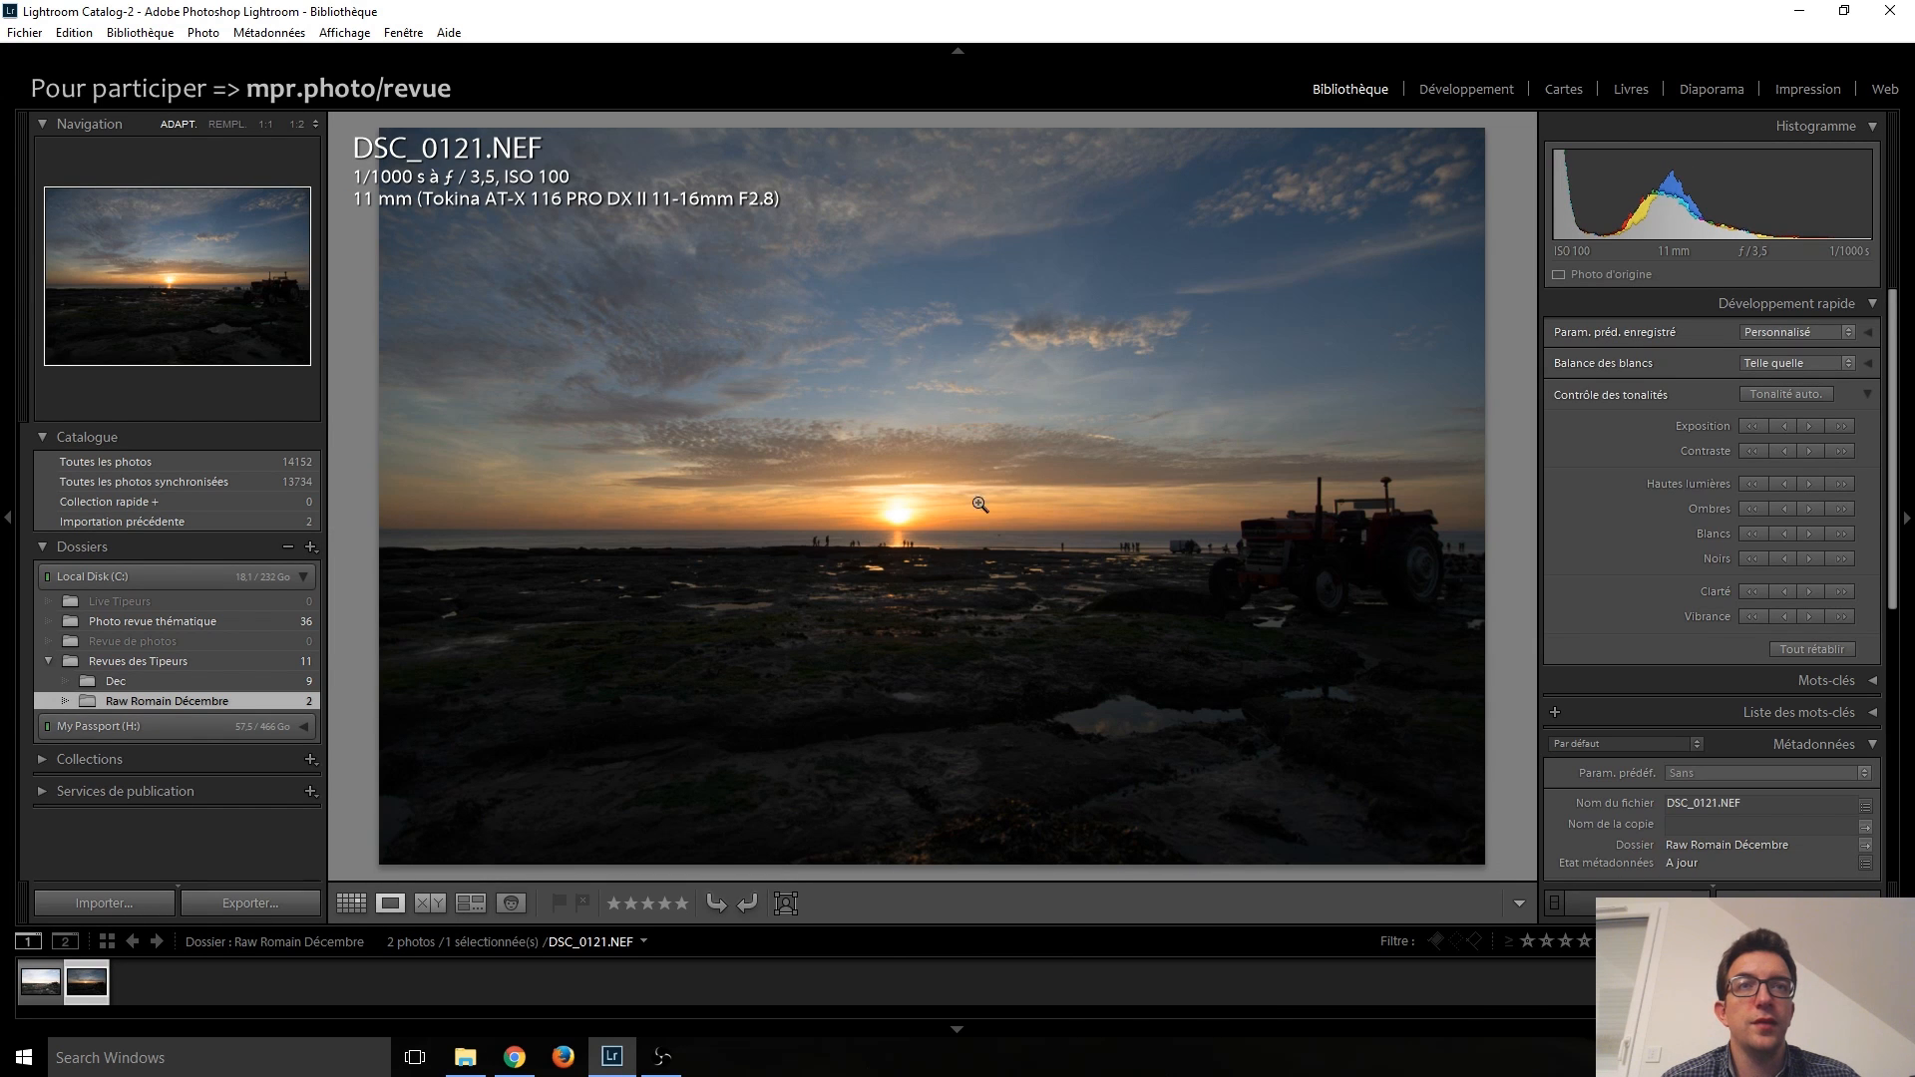
click(883, 508)
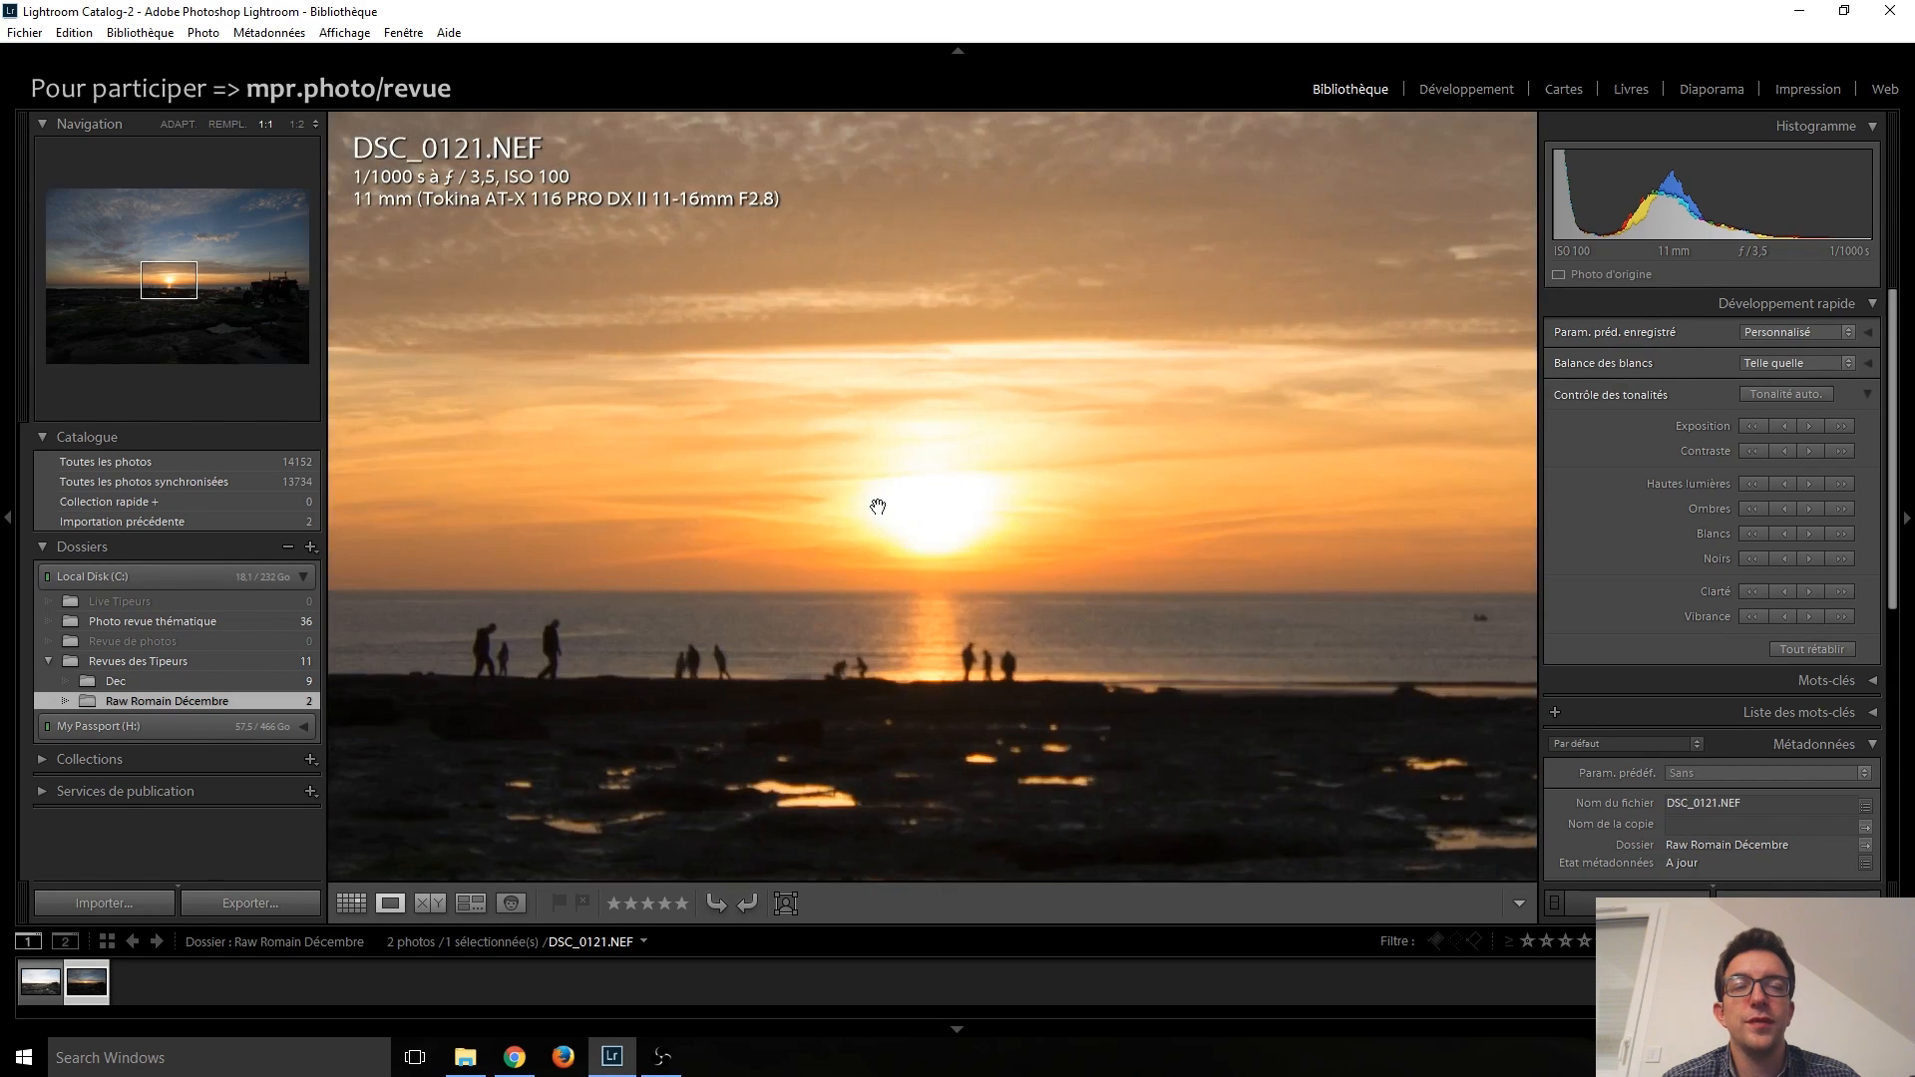
click(942, 520)
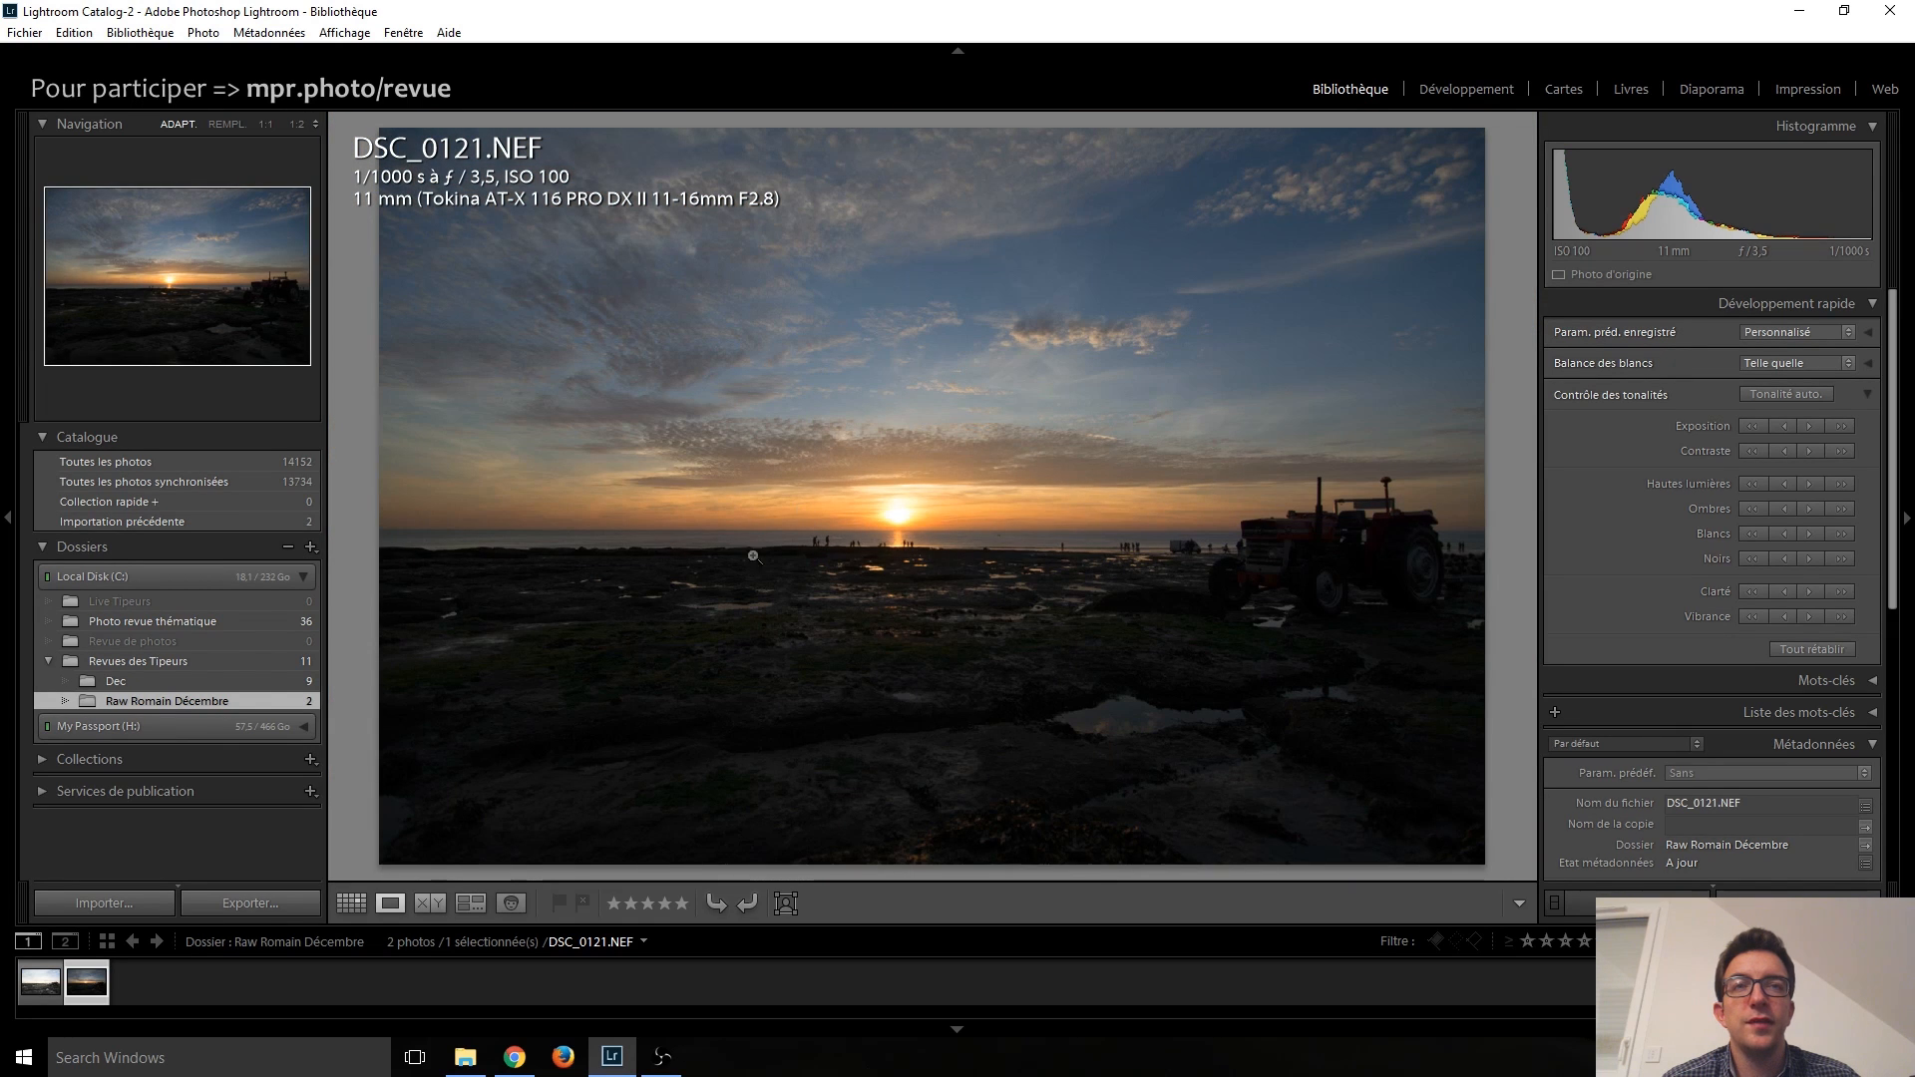
Step: Open DSC_0120 in the Develop module and lower its exposure to -2.45
key(Left)
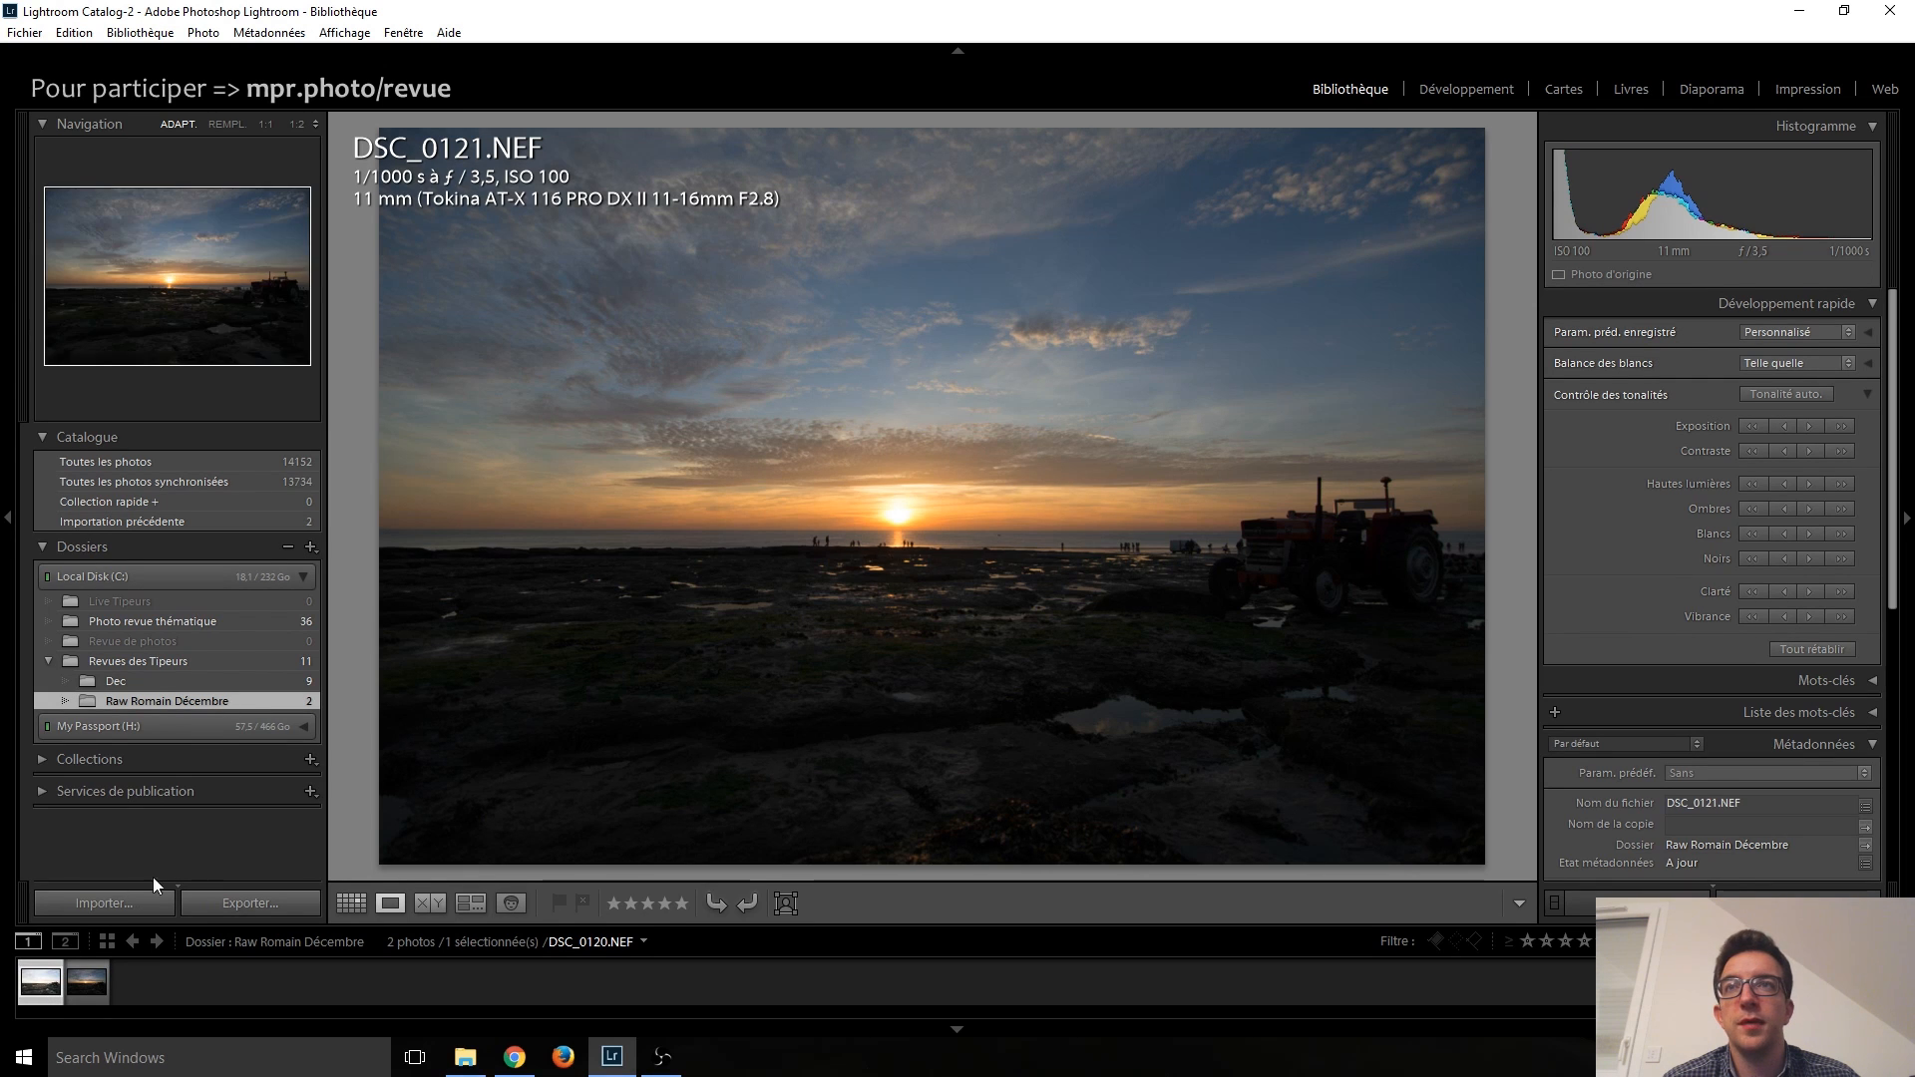
click(1466, 89)
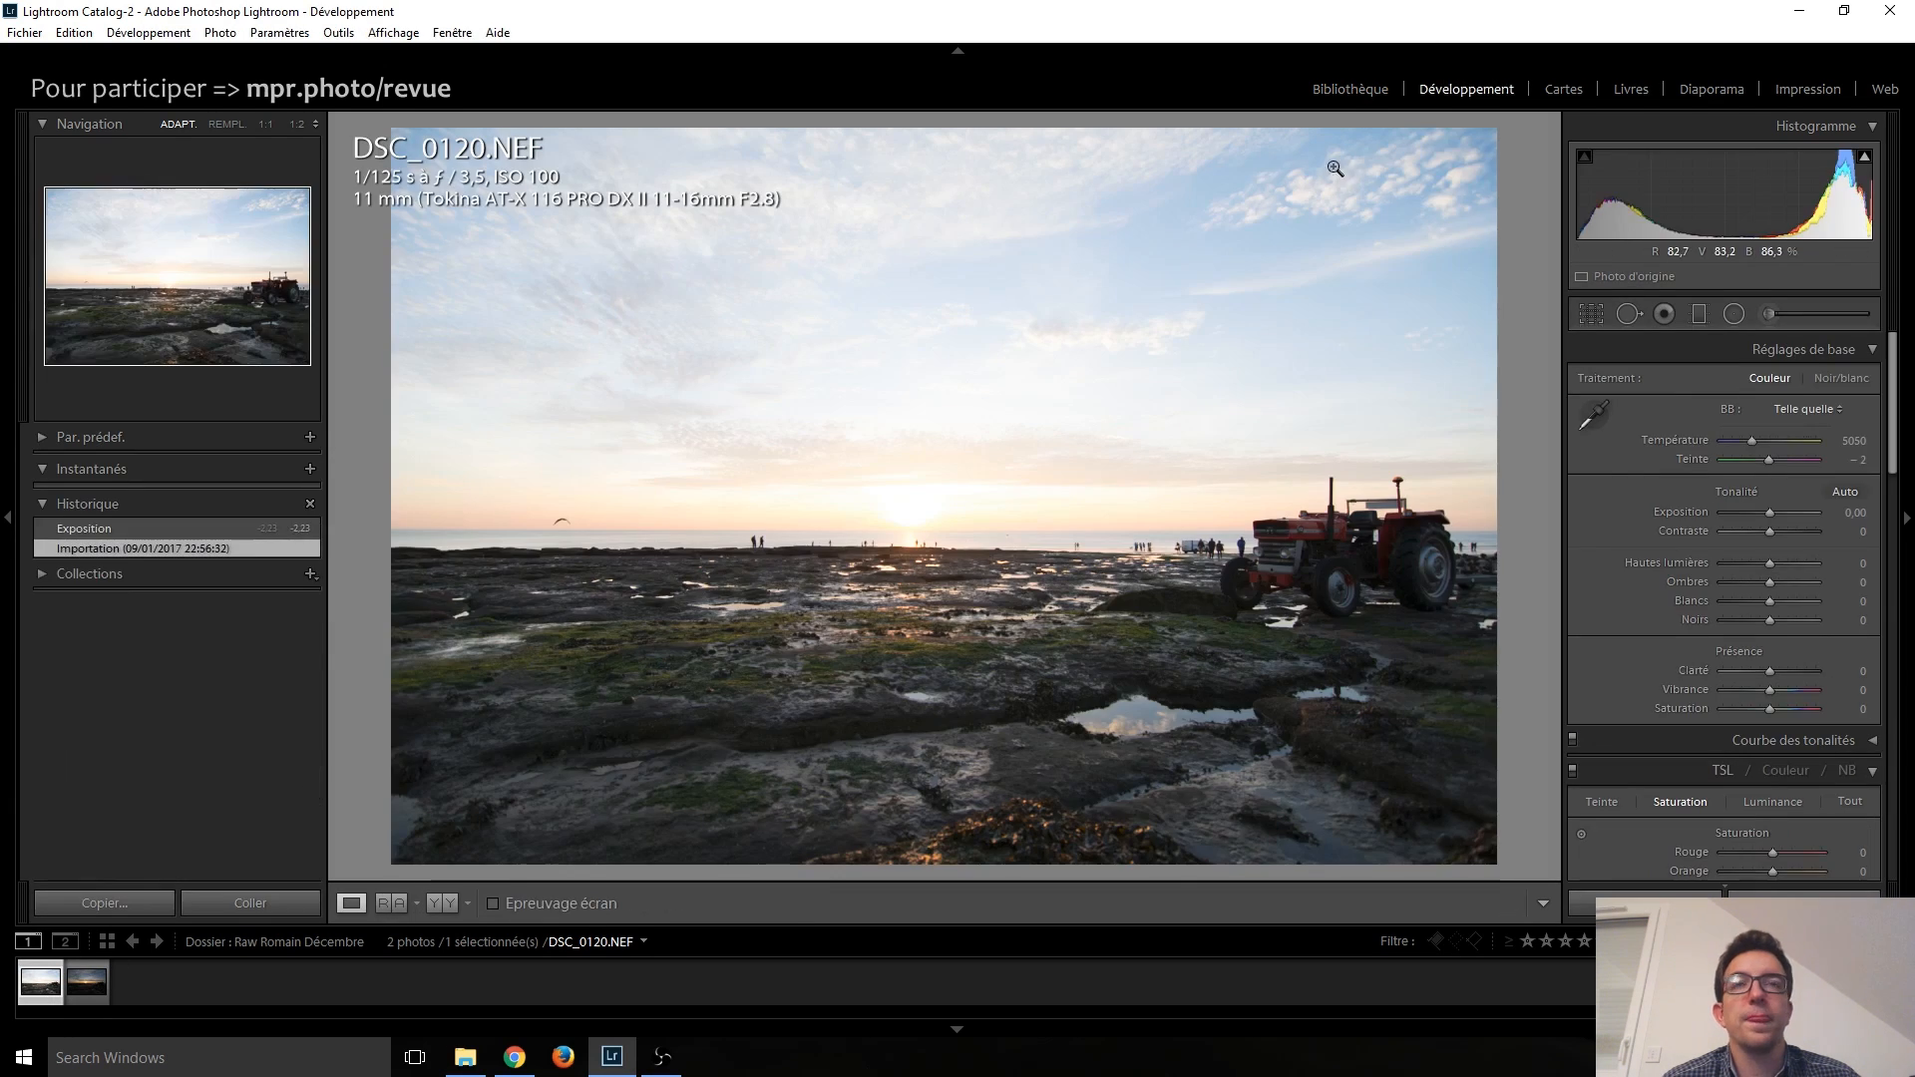
drag(1764, 517, 1745, 517)
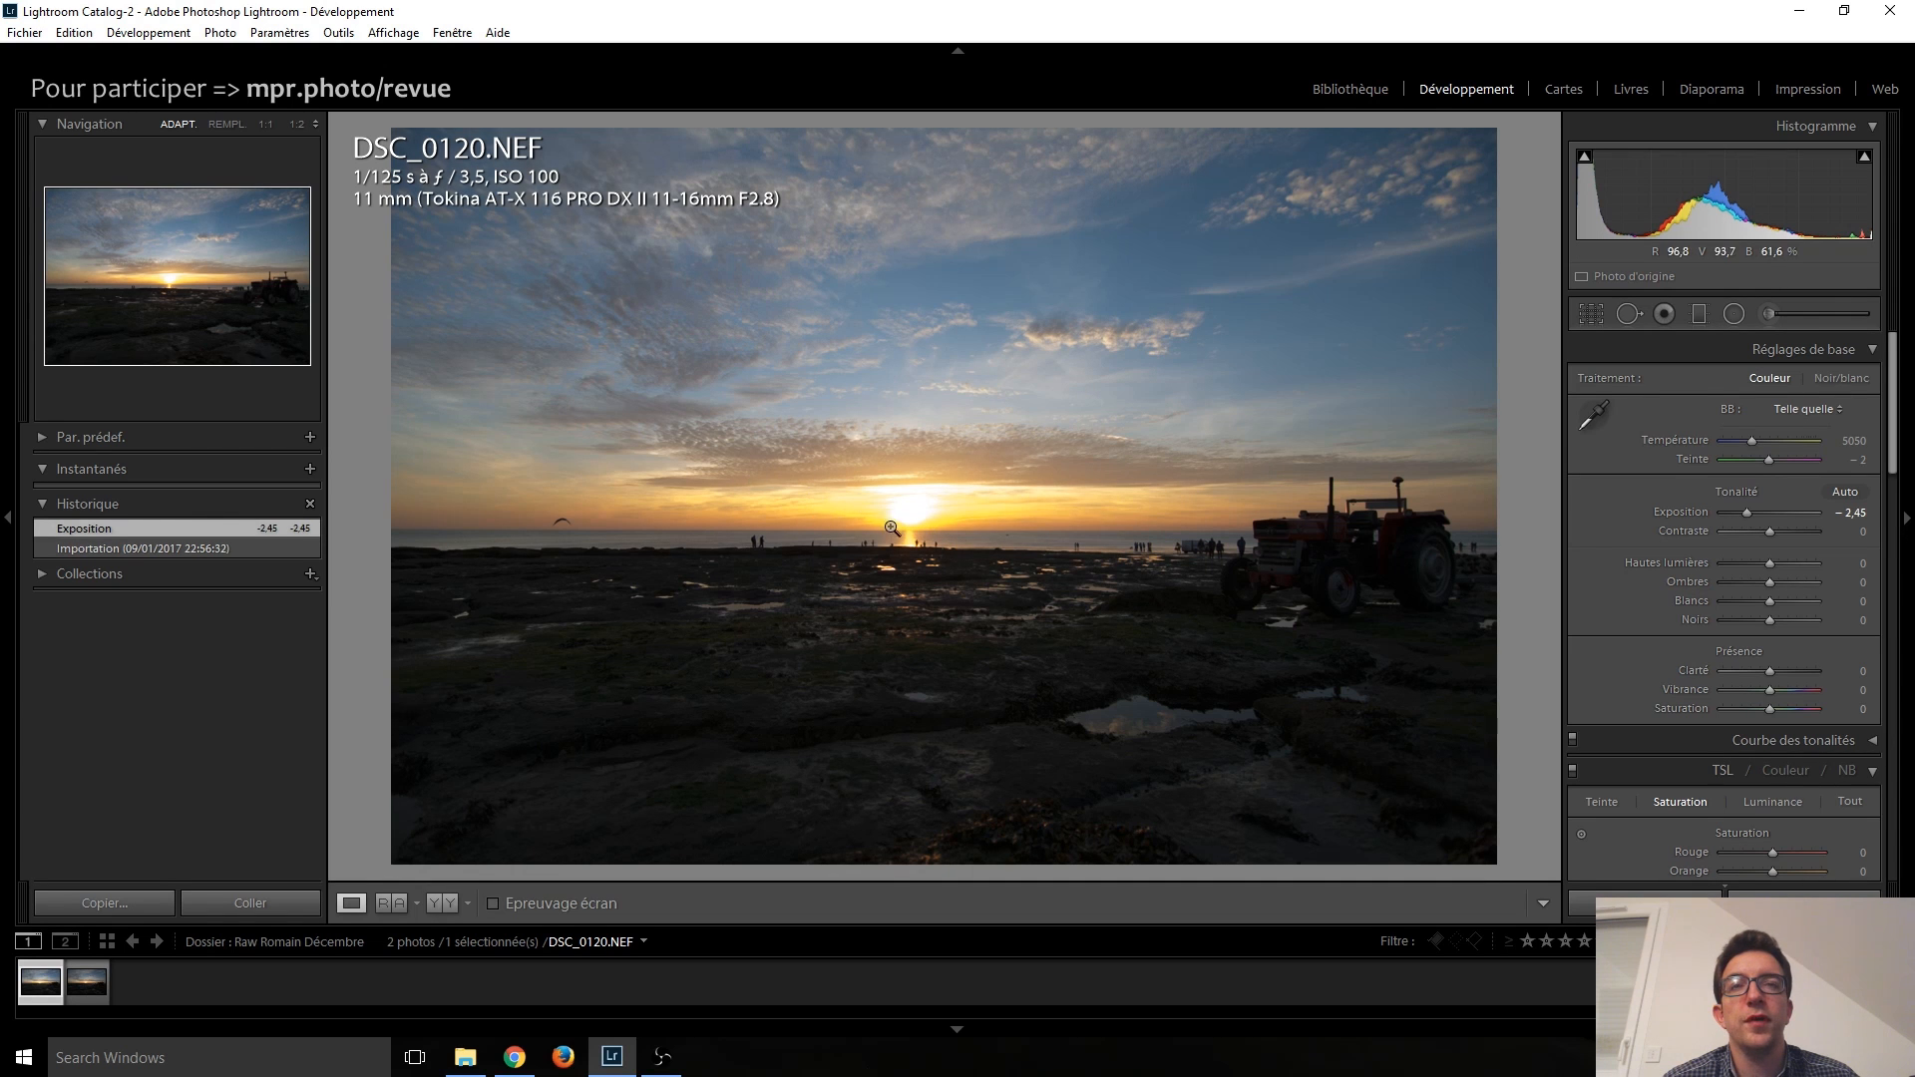
Step: Switch between DSC_0120 and DSC_0121 to compare the darkened exposure with the original dark shot, ending on DSC_0120
click(85, 985)
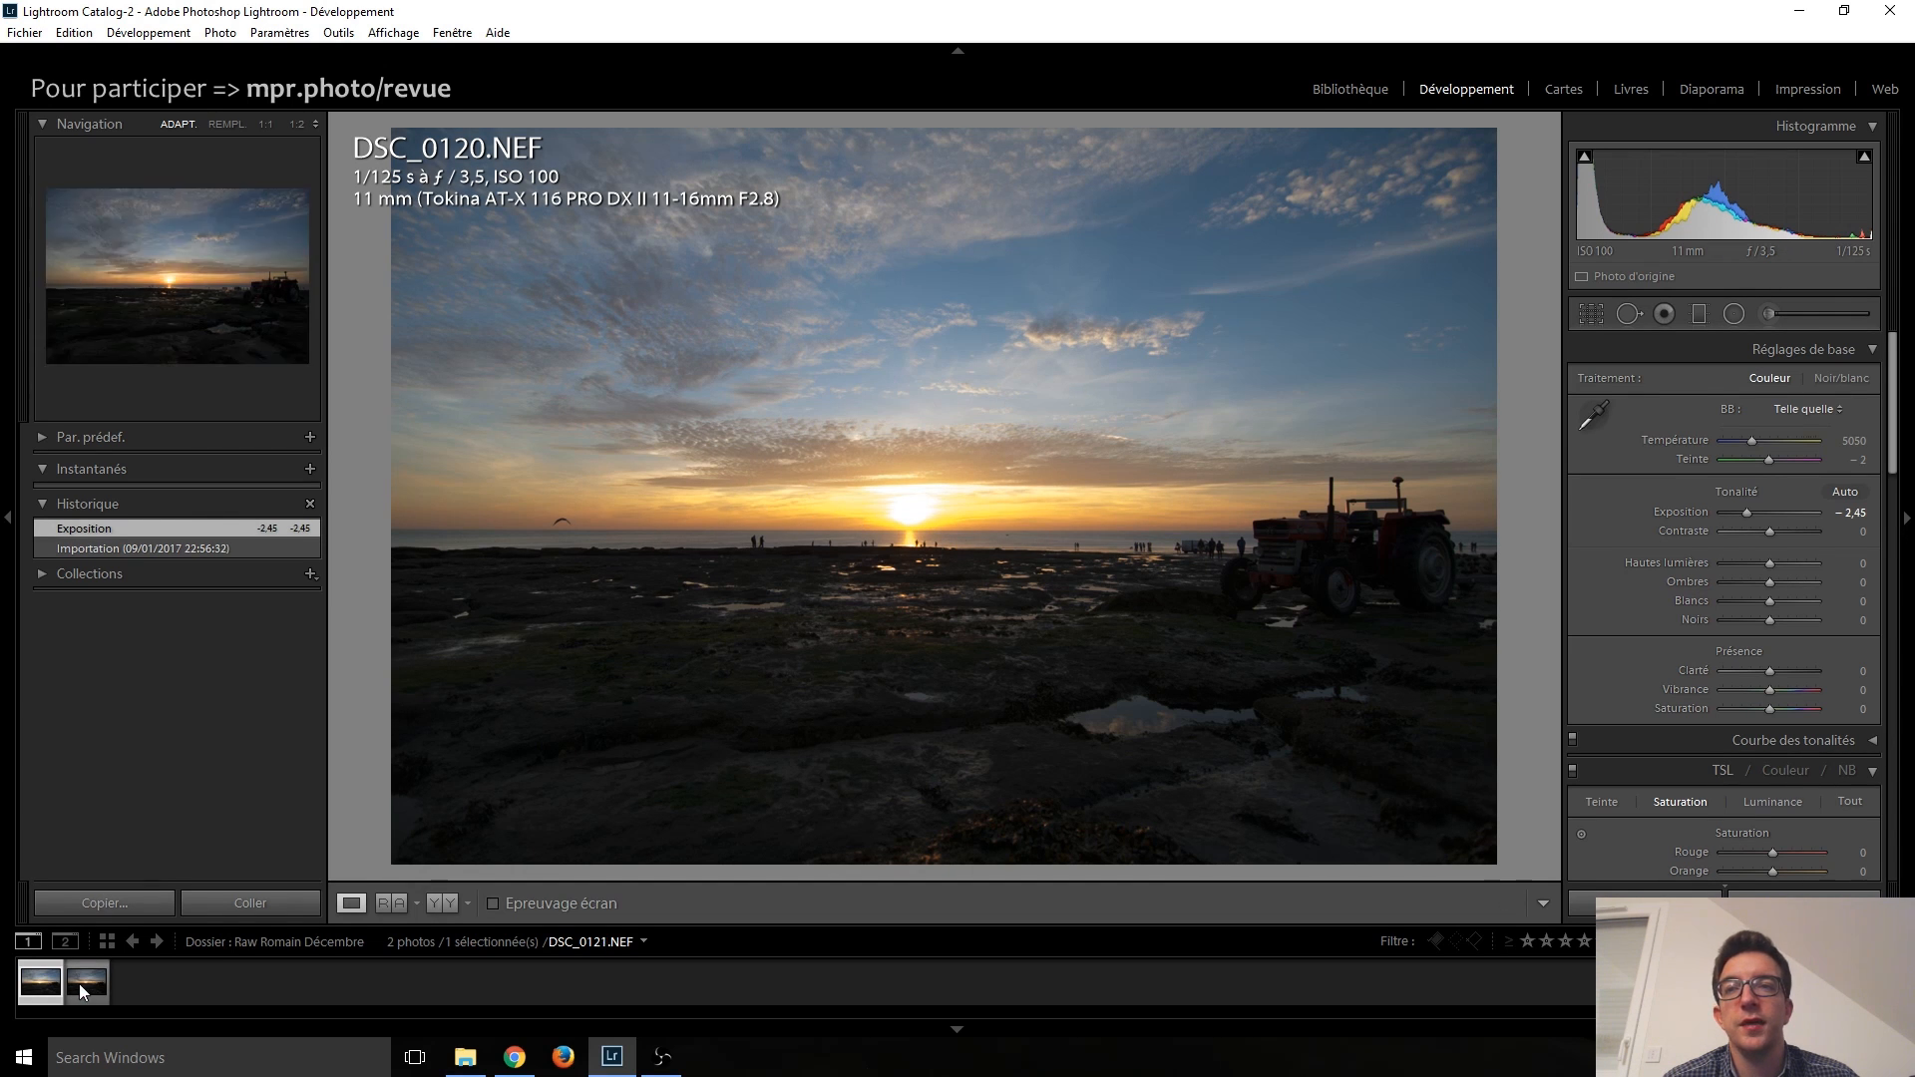
click(29, 994)
click(86, 995)
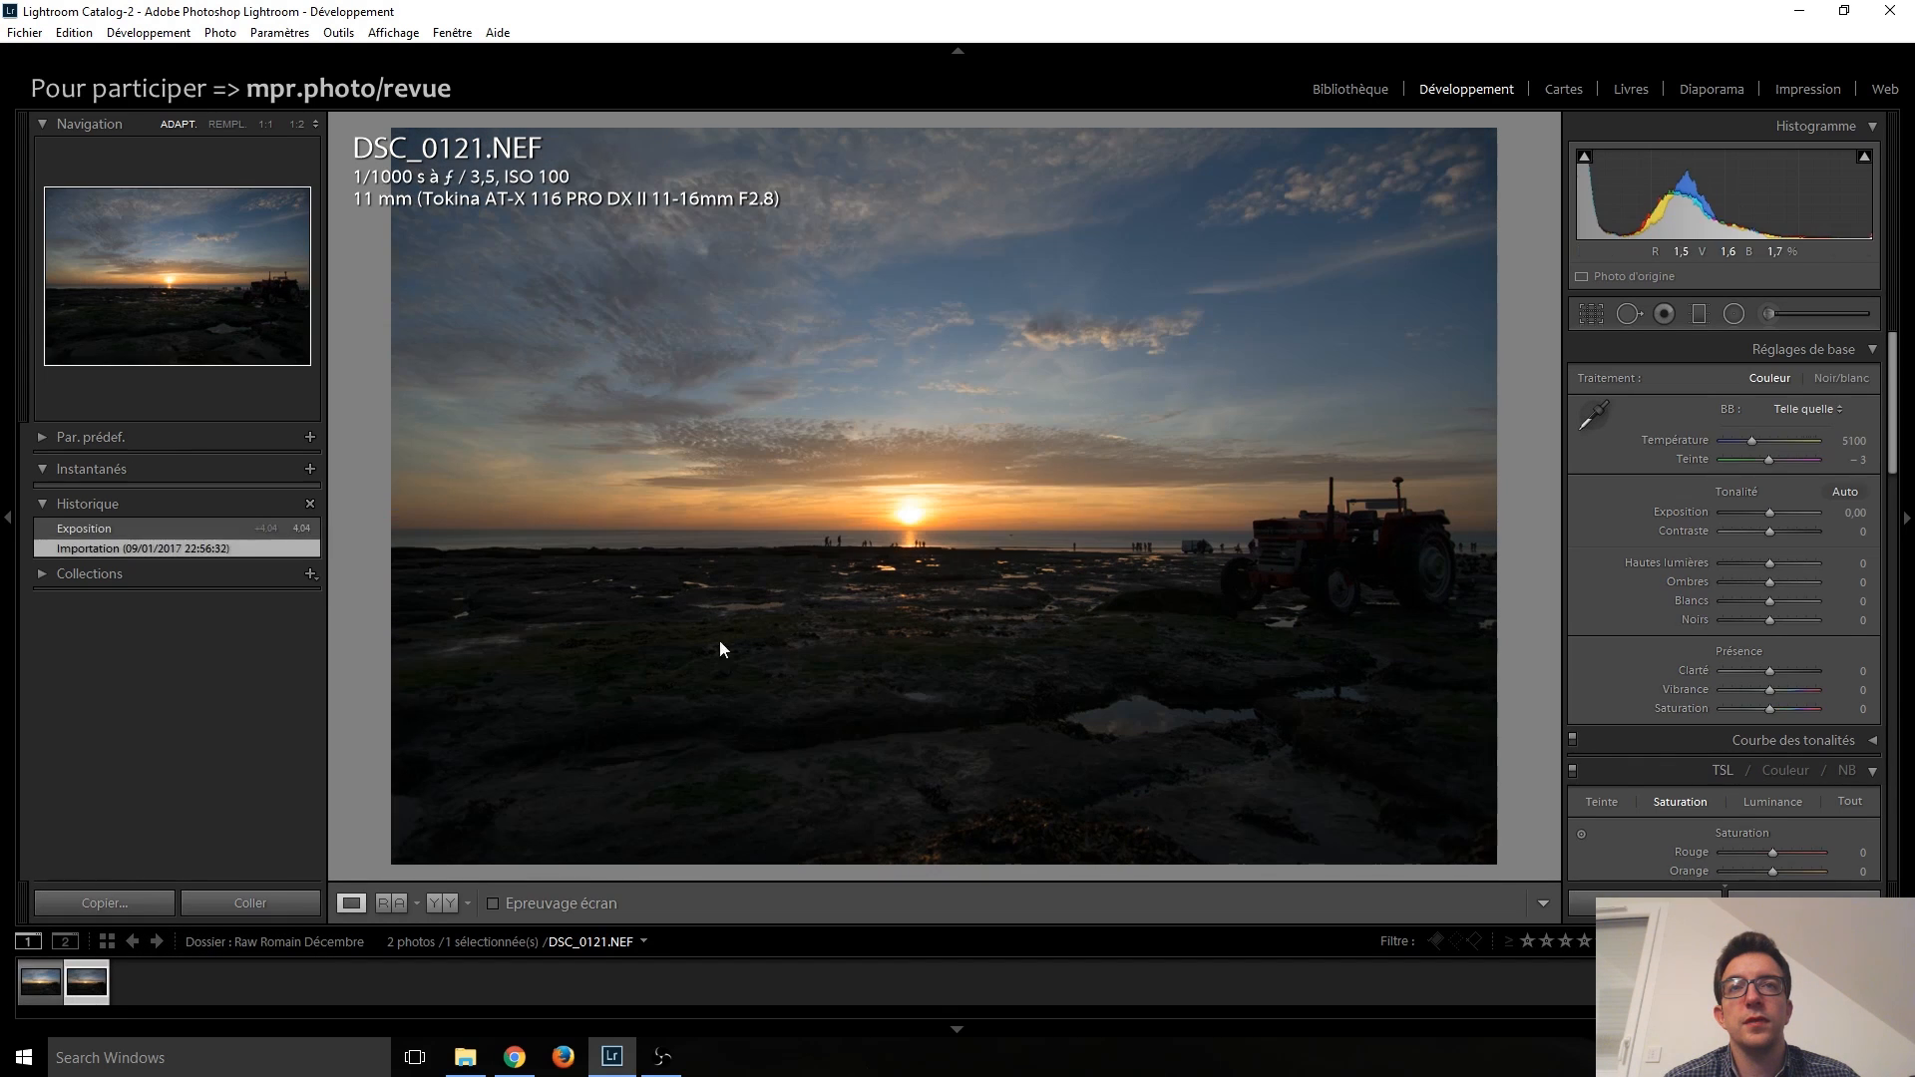
click(40, 982)
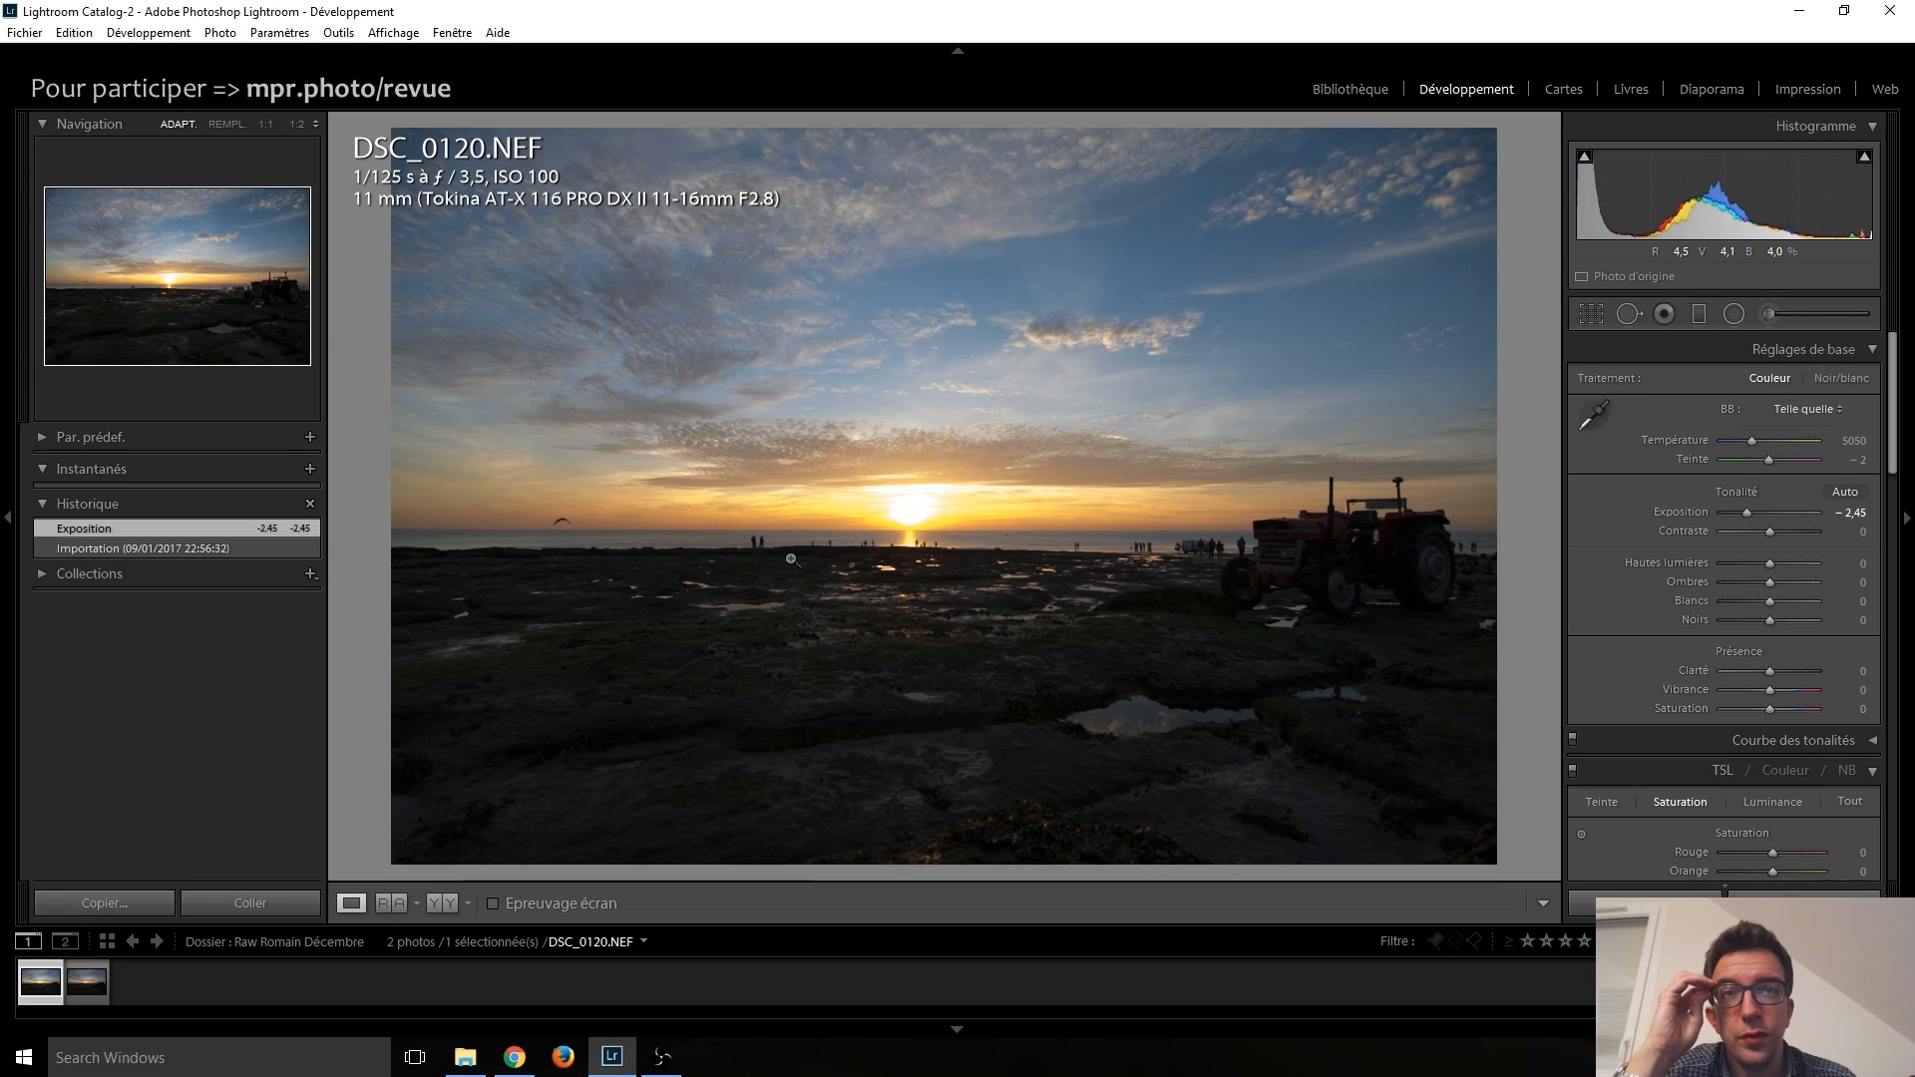
Step: Inspect the sun on the horizon at 1:1 magnification, and reset the exposure of DSC_0120 to 0
click(869, 546)
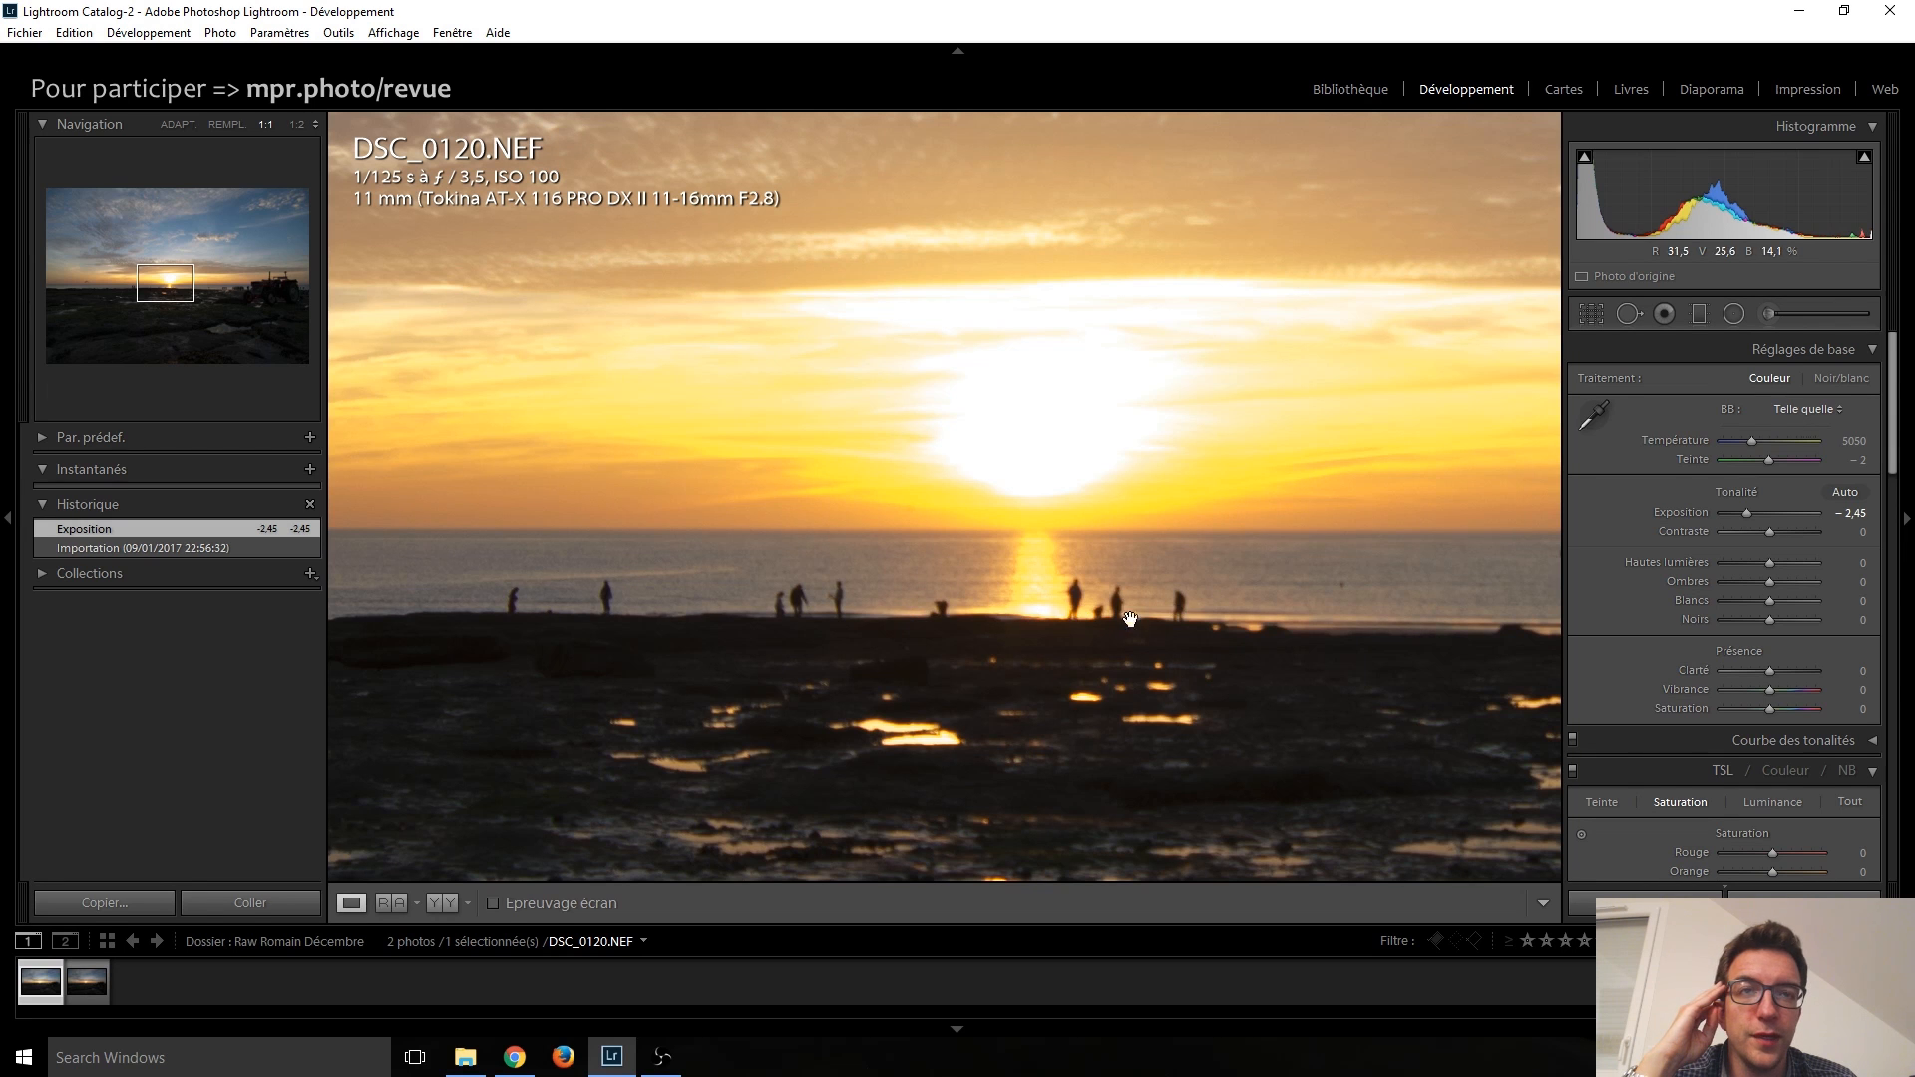
click(936, 575)
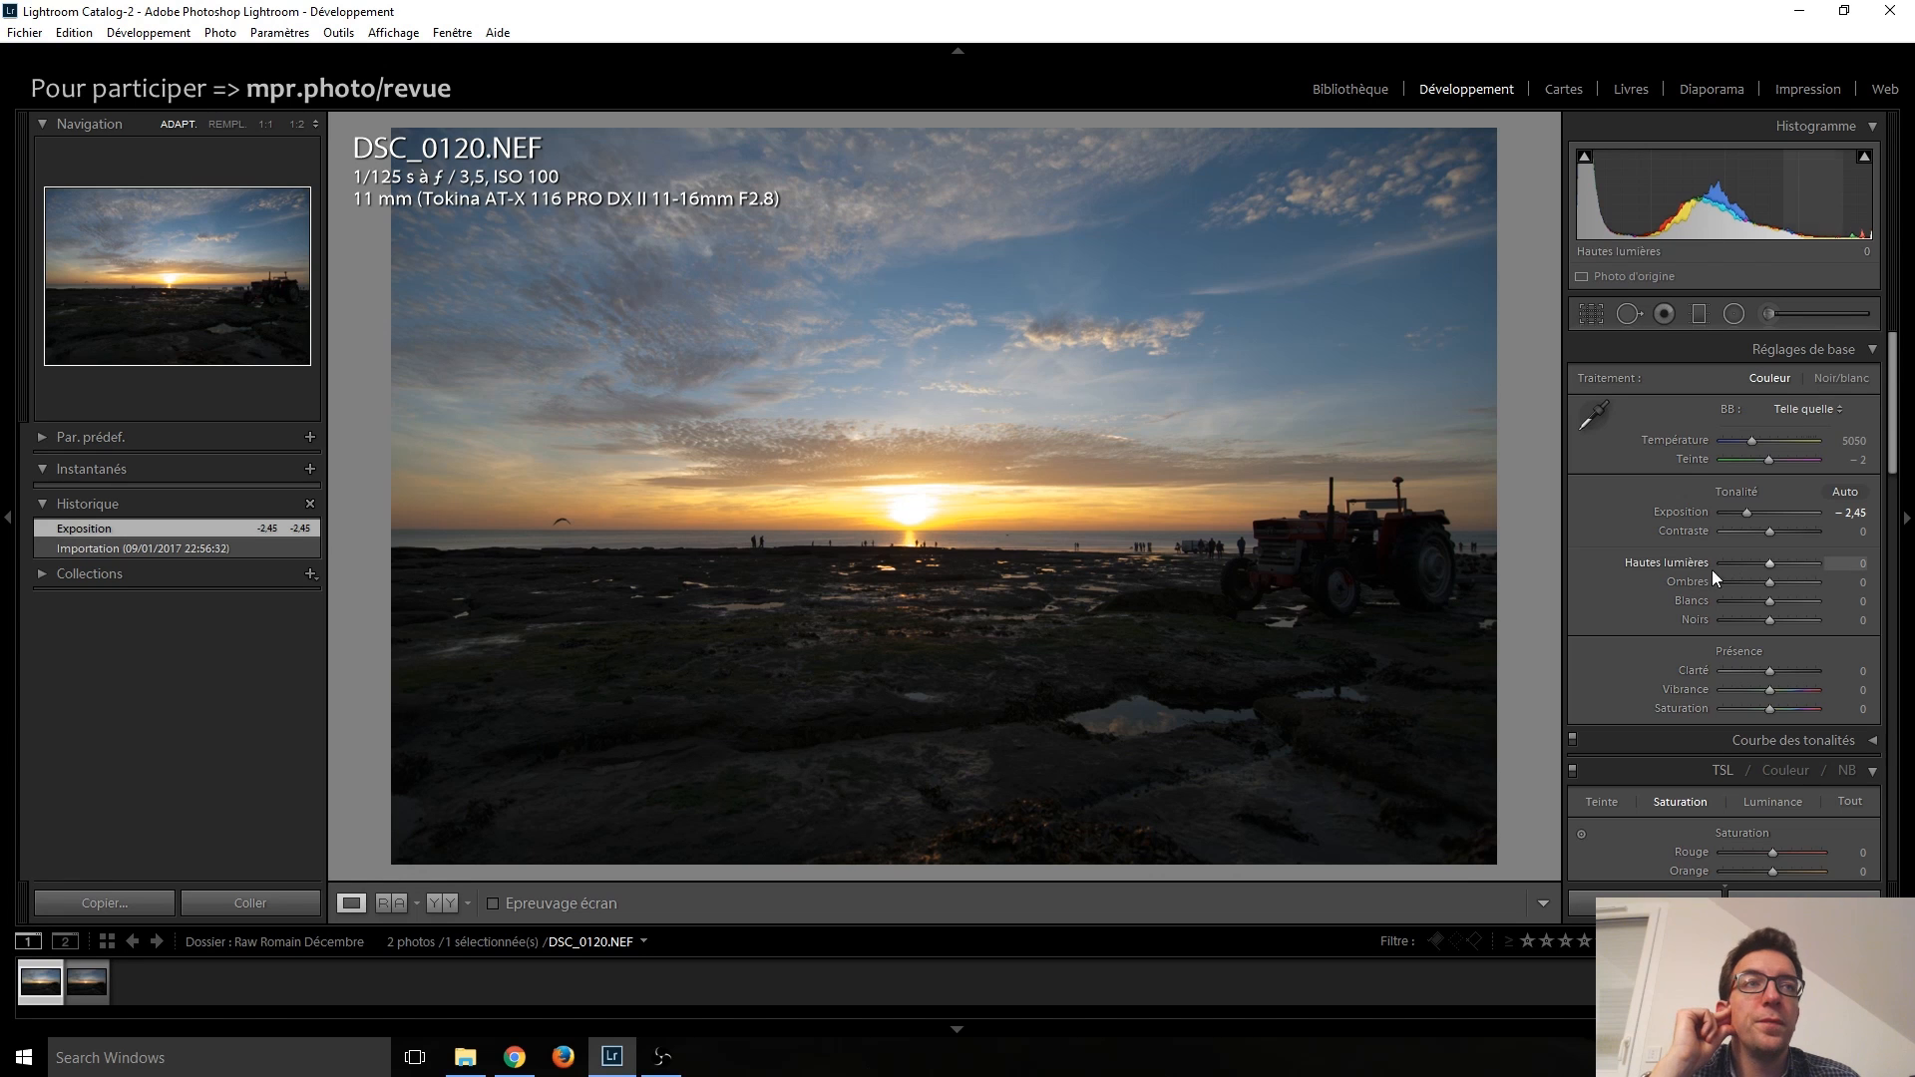
double_click(1750, 511)
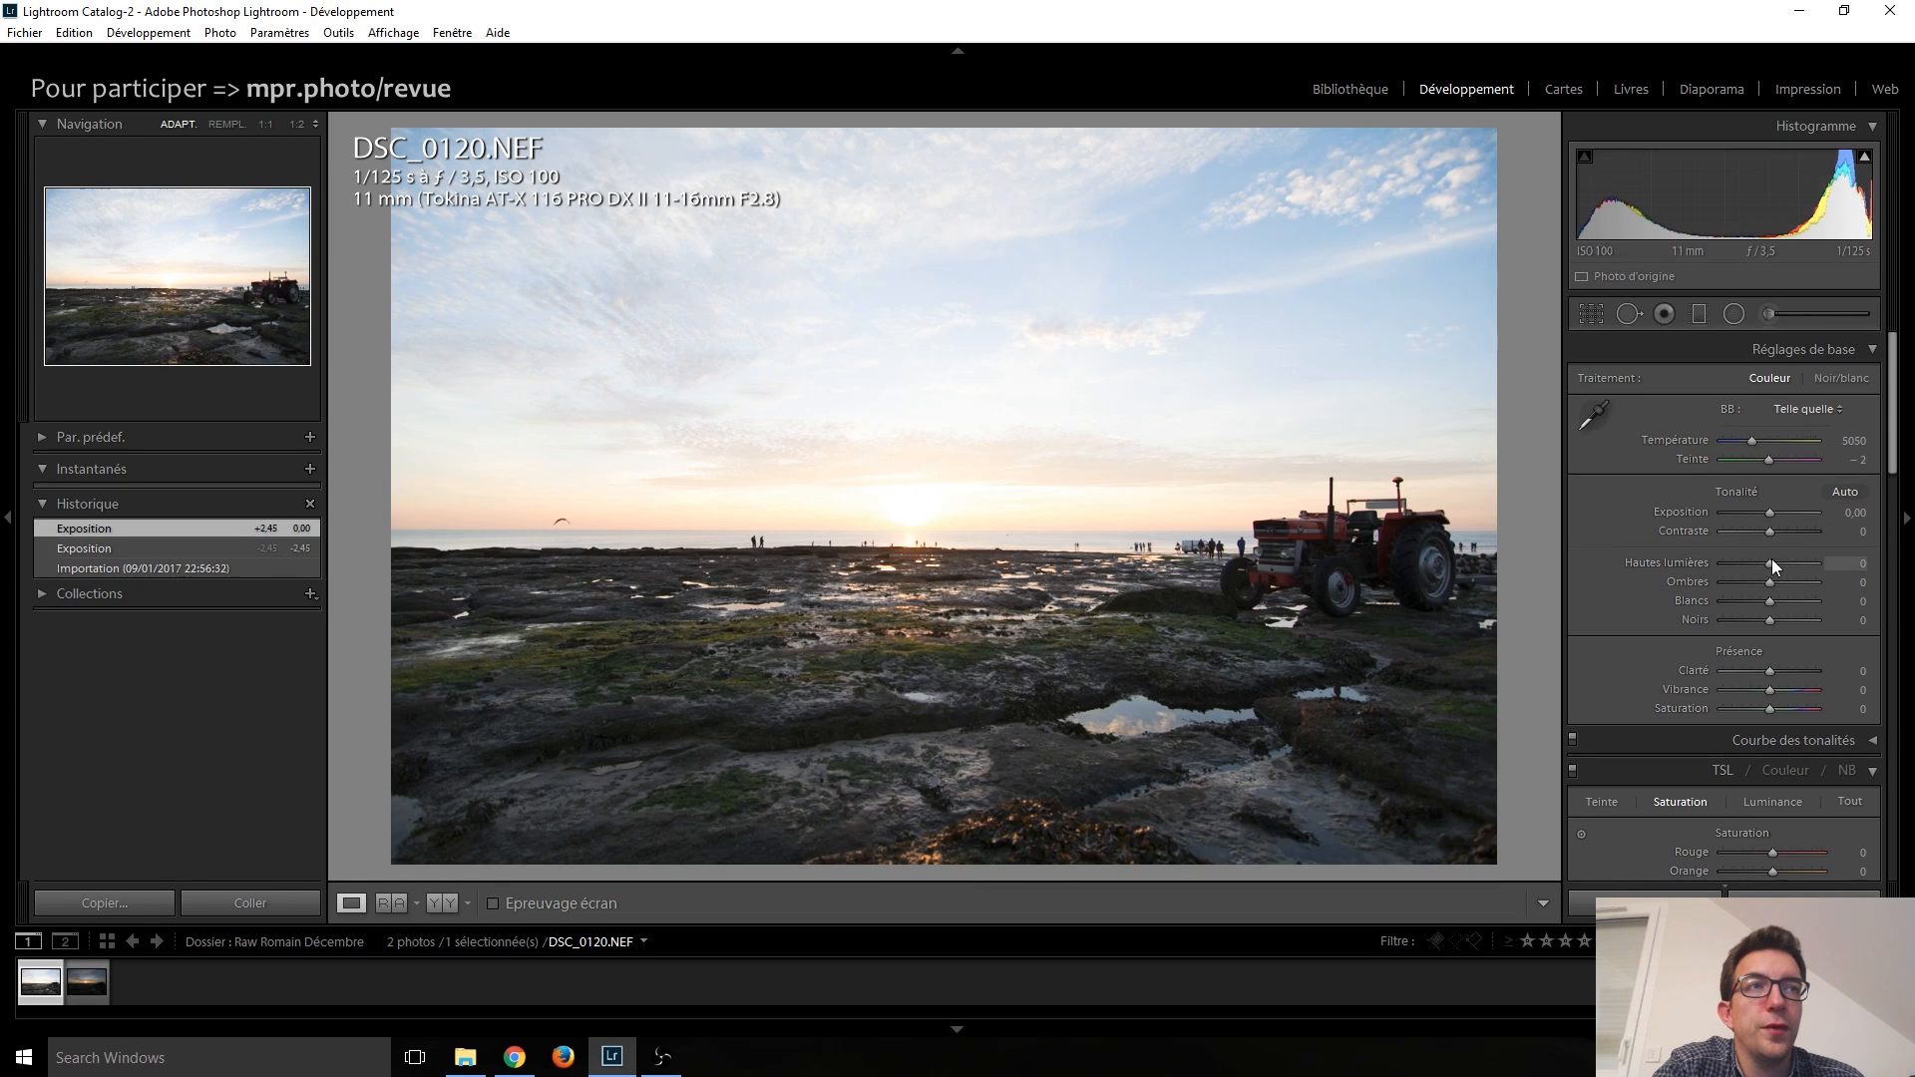
Step: Lower the overall highlights of DSC_0120 to -100 to bring back detail in the sky
key(Down)
key(Down)
key(Down)
key(Down)
key(Down)
key(Down)
key(Down)
key(Down)
key(Down)
key(Down)
key(Down)
key(Down)
key(Down)
key(Down)
key(Down)
key(Down)
key(Down)
key(Down)
key(Down)
key(Down)
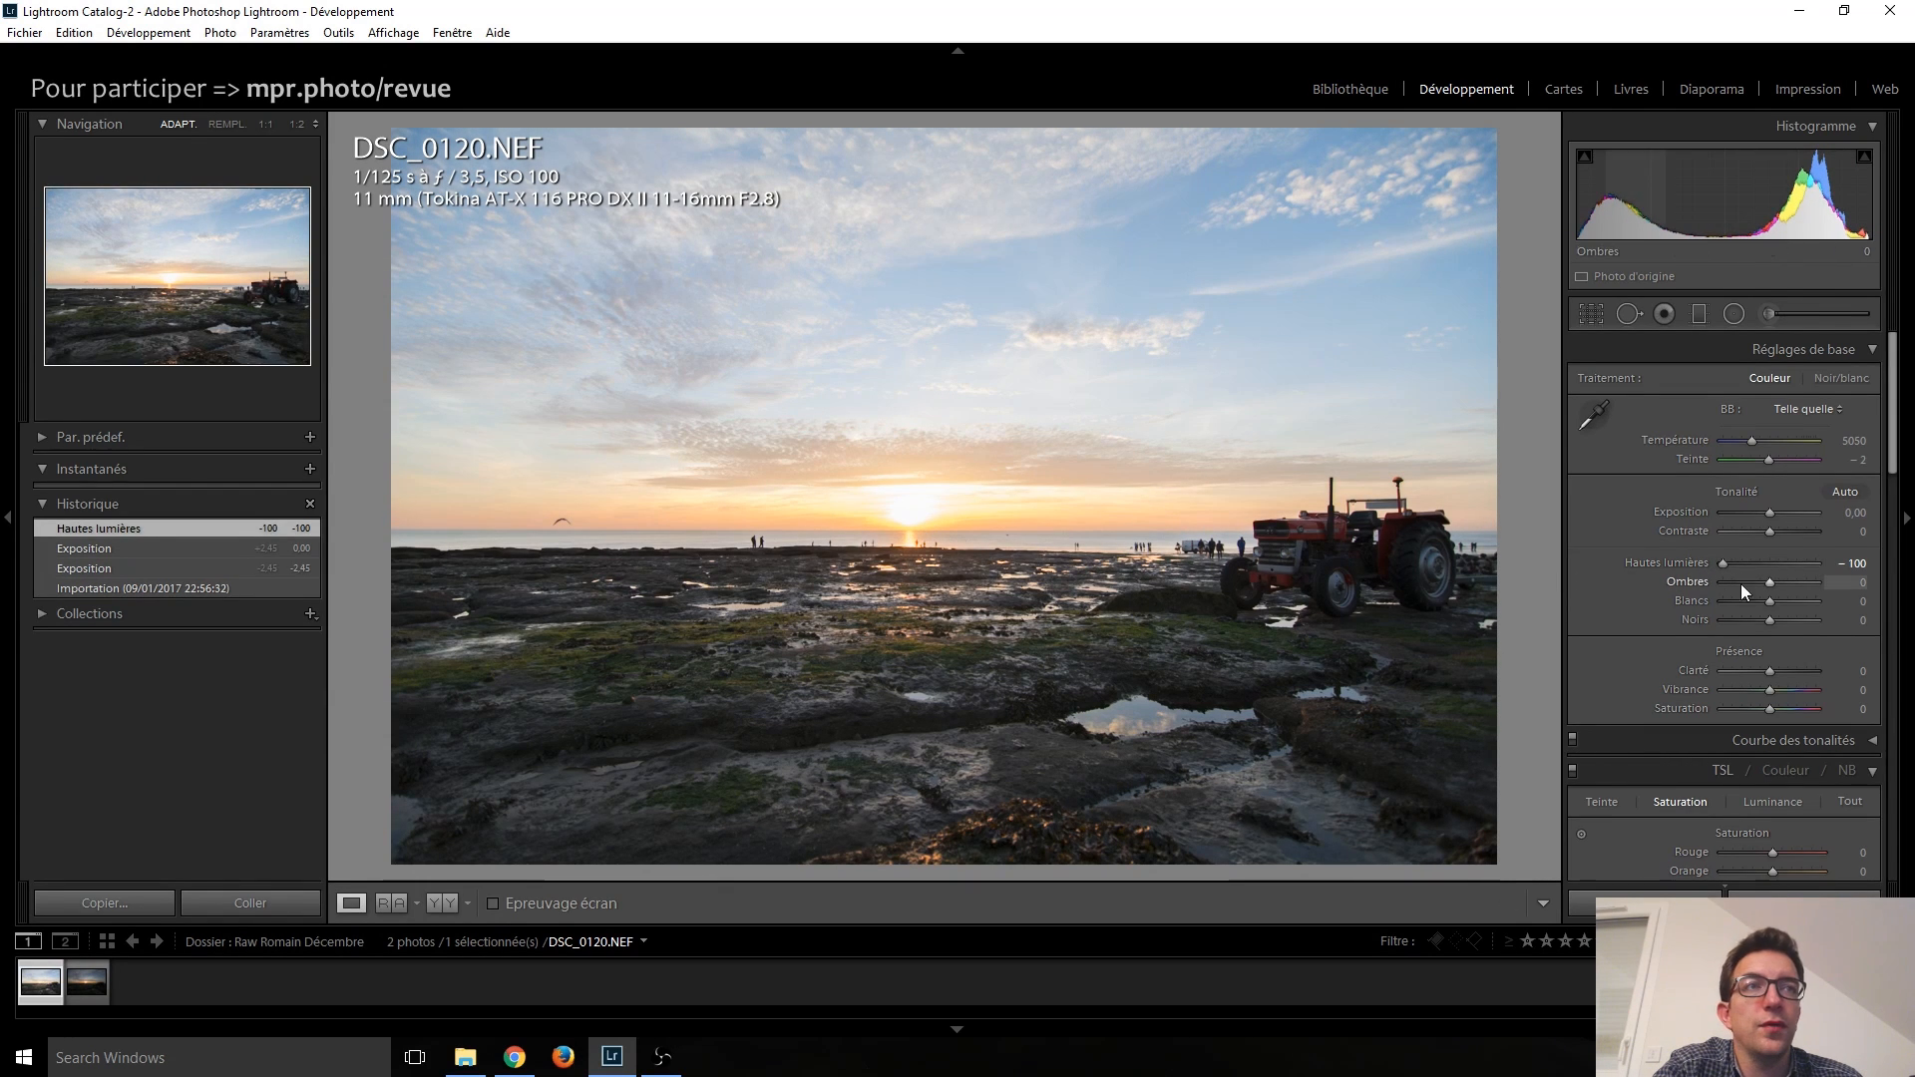
Step: Raise the overall shadows of DSC_0120 to +50 to brighten the rocky foreground
key(Up)
key(Up)
key(Up)
key(Up)
key(Up)
key(Up)
key(Up)
key(Up)
key(Up)
key(Up)
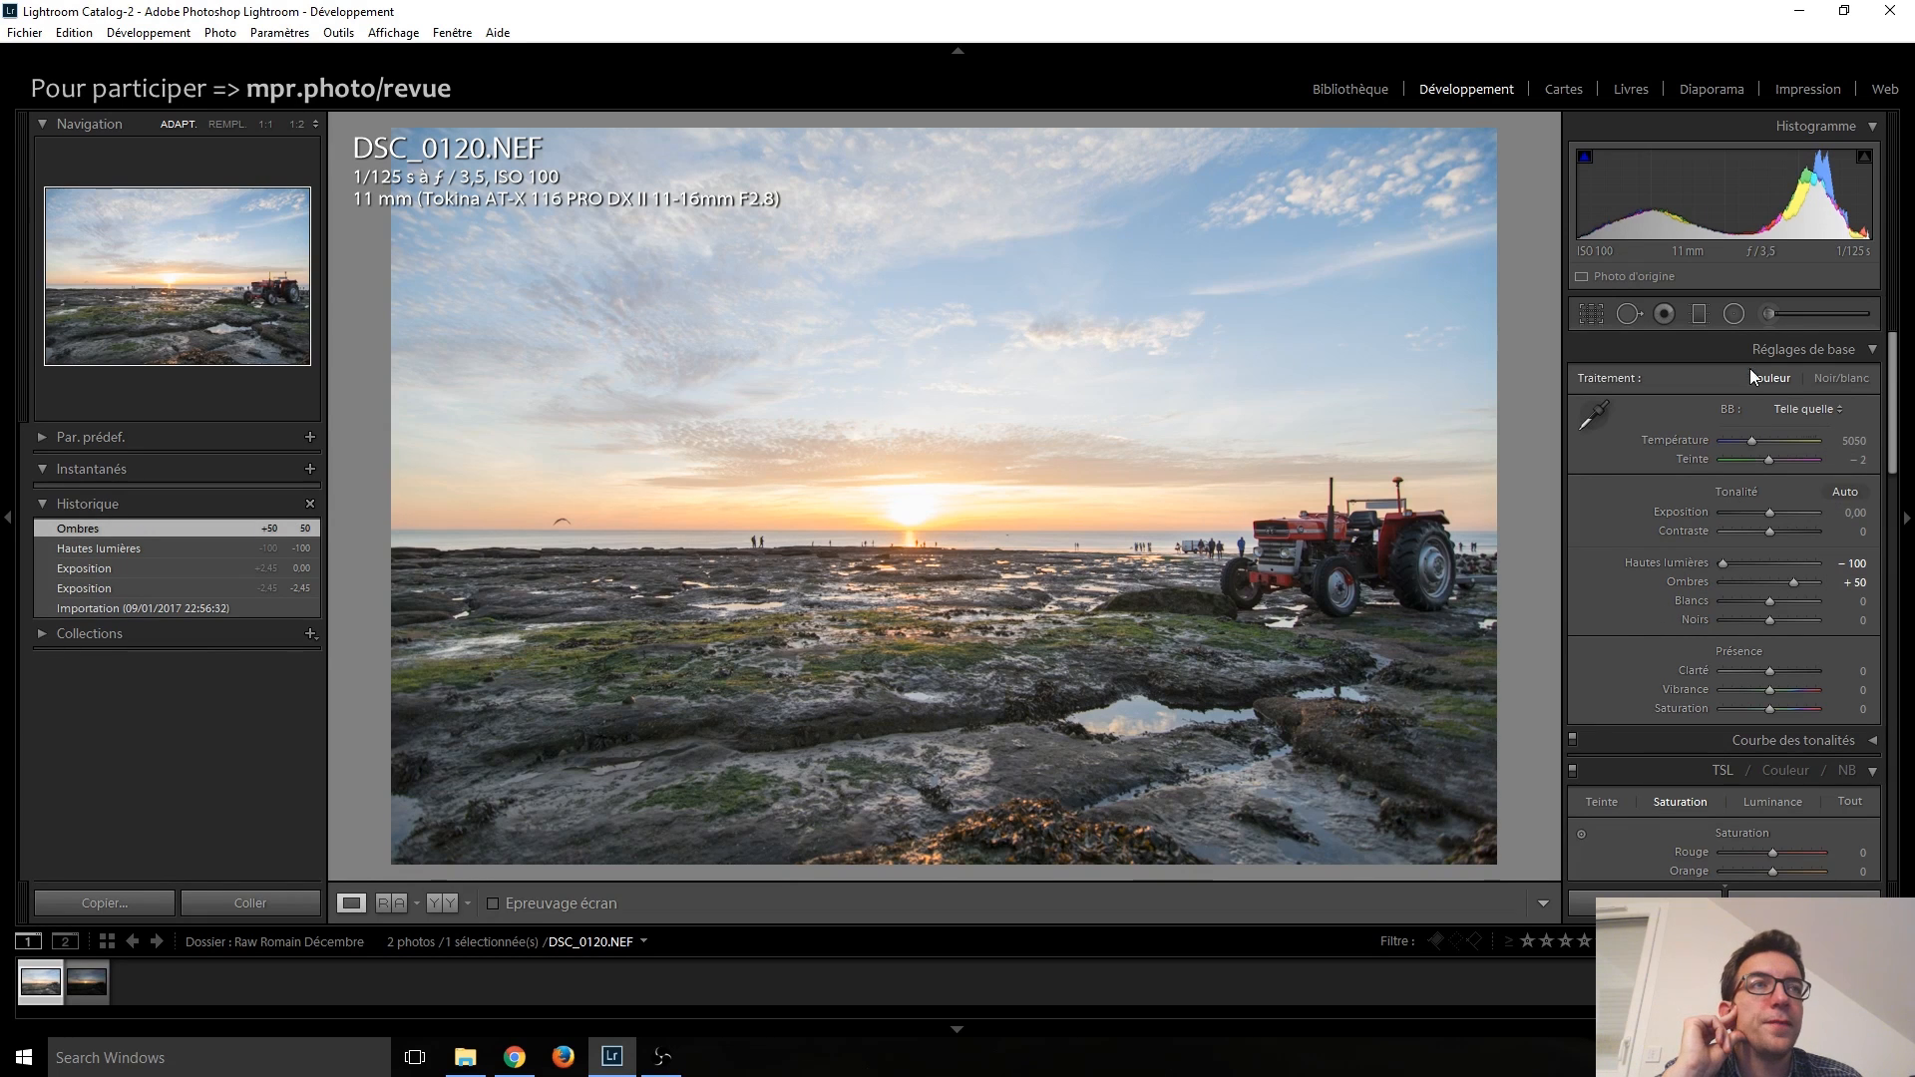
Step: Try lowering the overall exposure to -0.70 and then easing it up to -0.35
drag(1776, 514, 1774, 514)
key(Down)
key(Down)
key(Down)
key(Down)
key(Down)
key(Down)
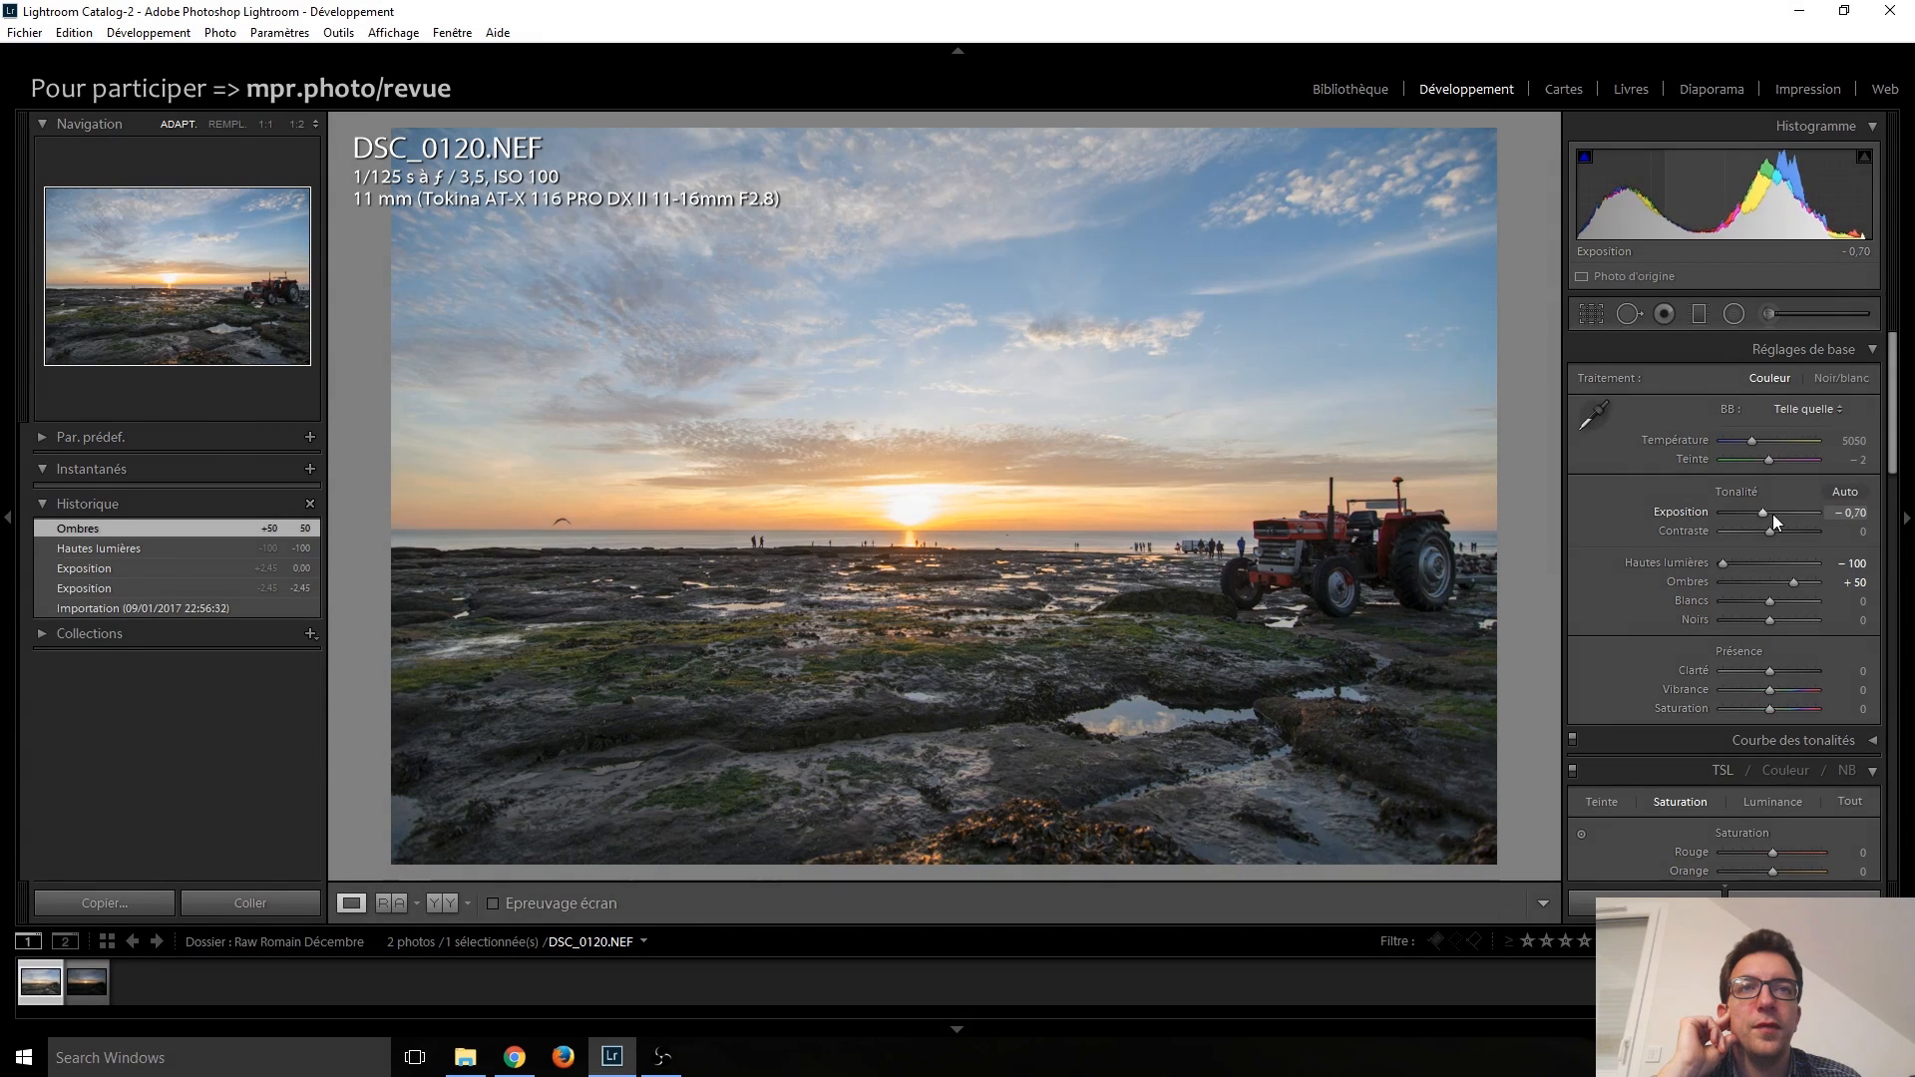
key(Up)
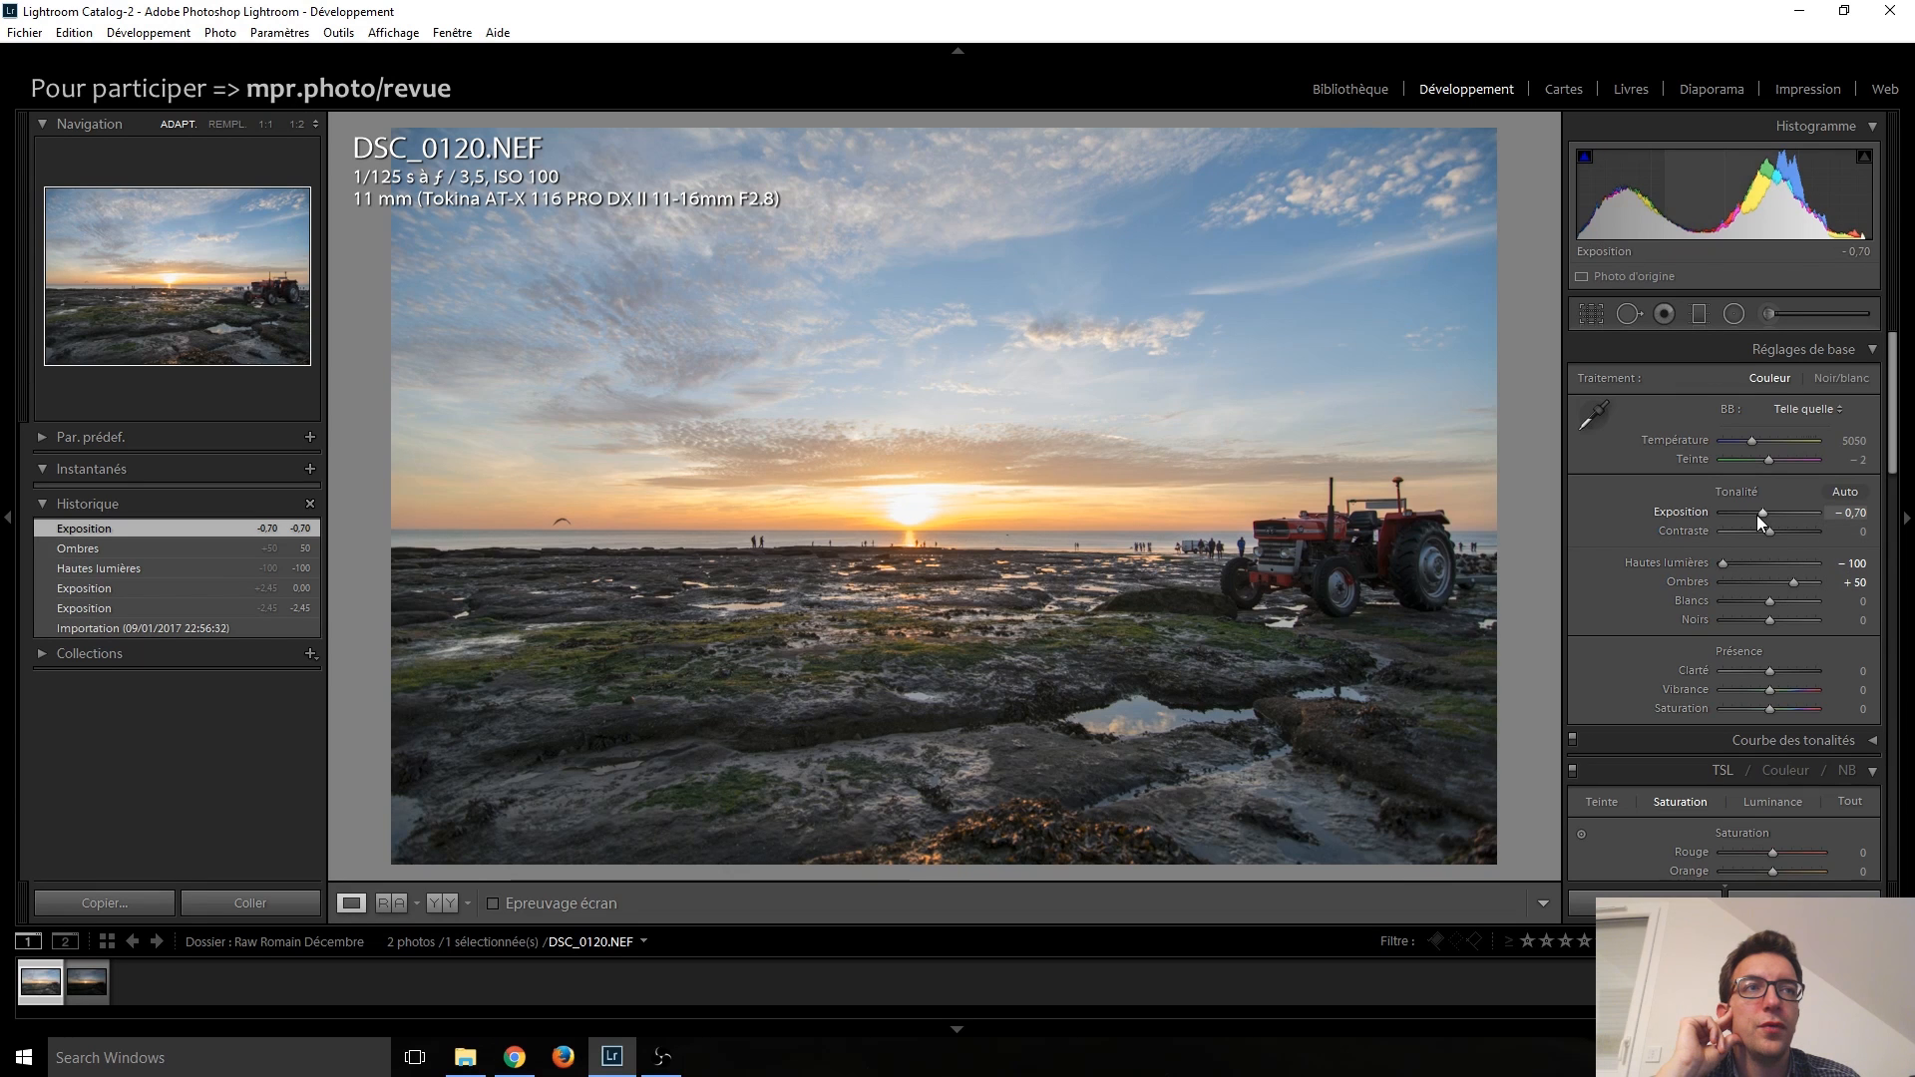
scroll(1759, 515, up, 3)
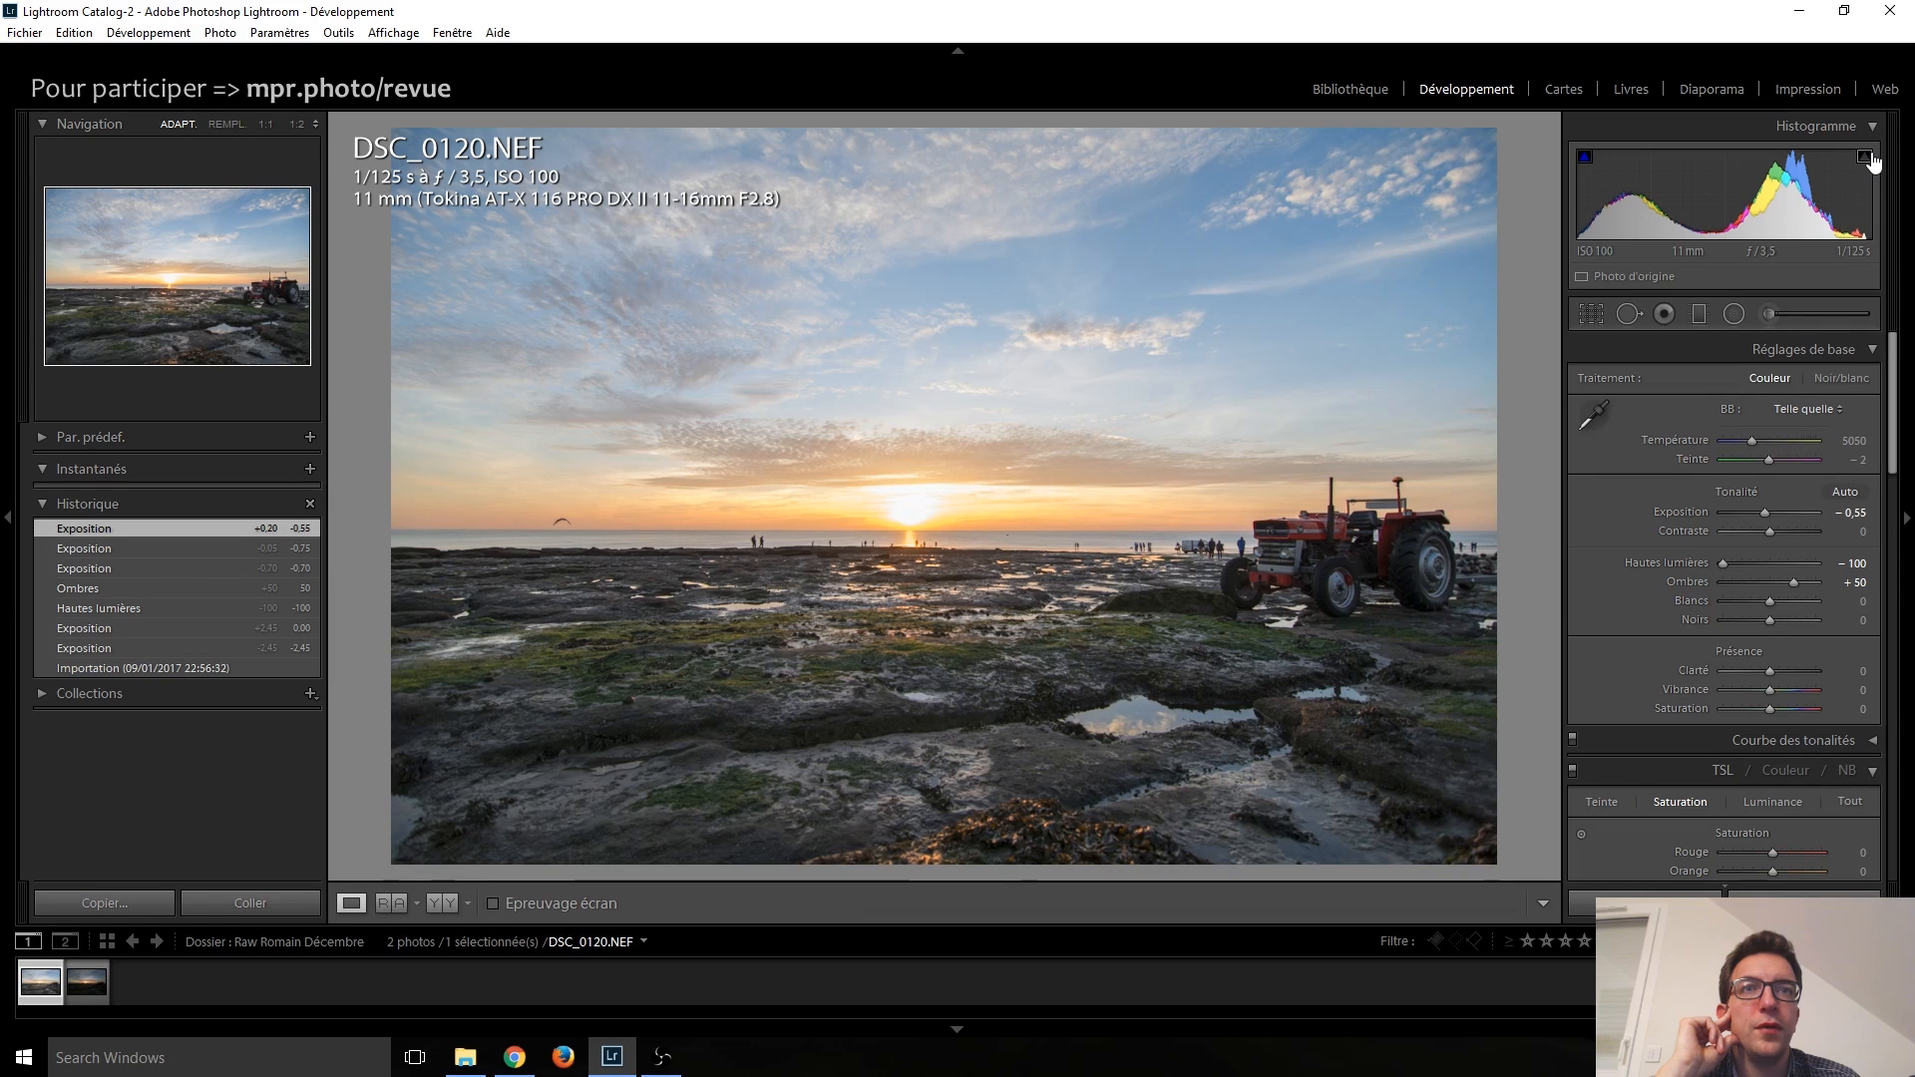
scroll(1762, 511, up, 4)
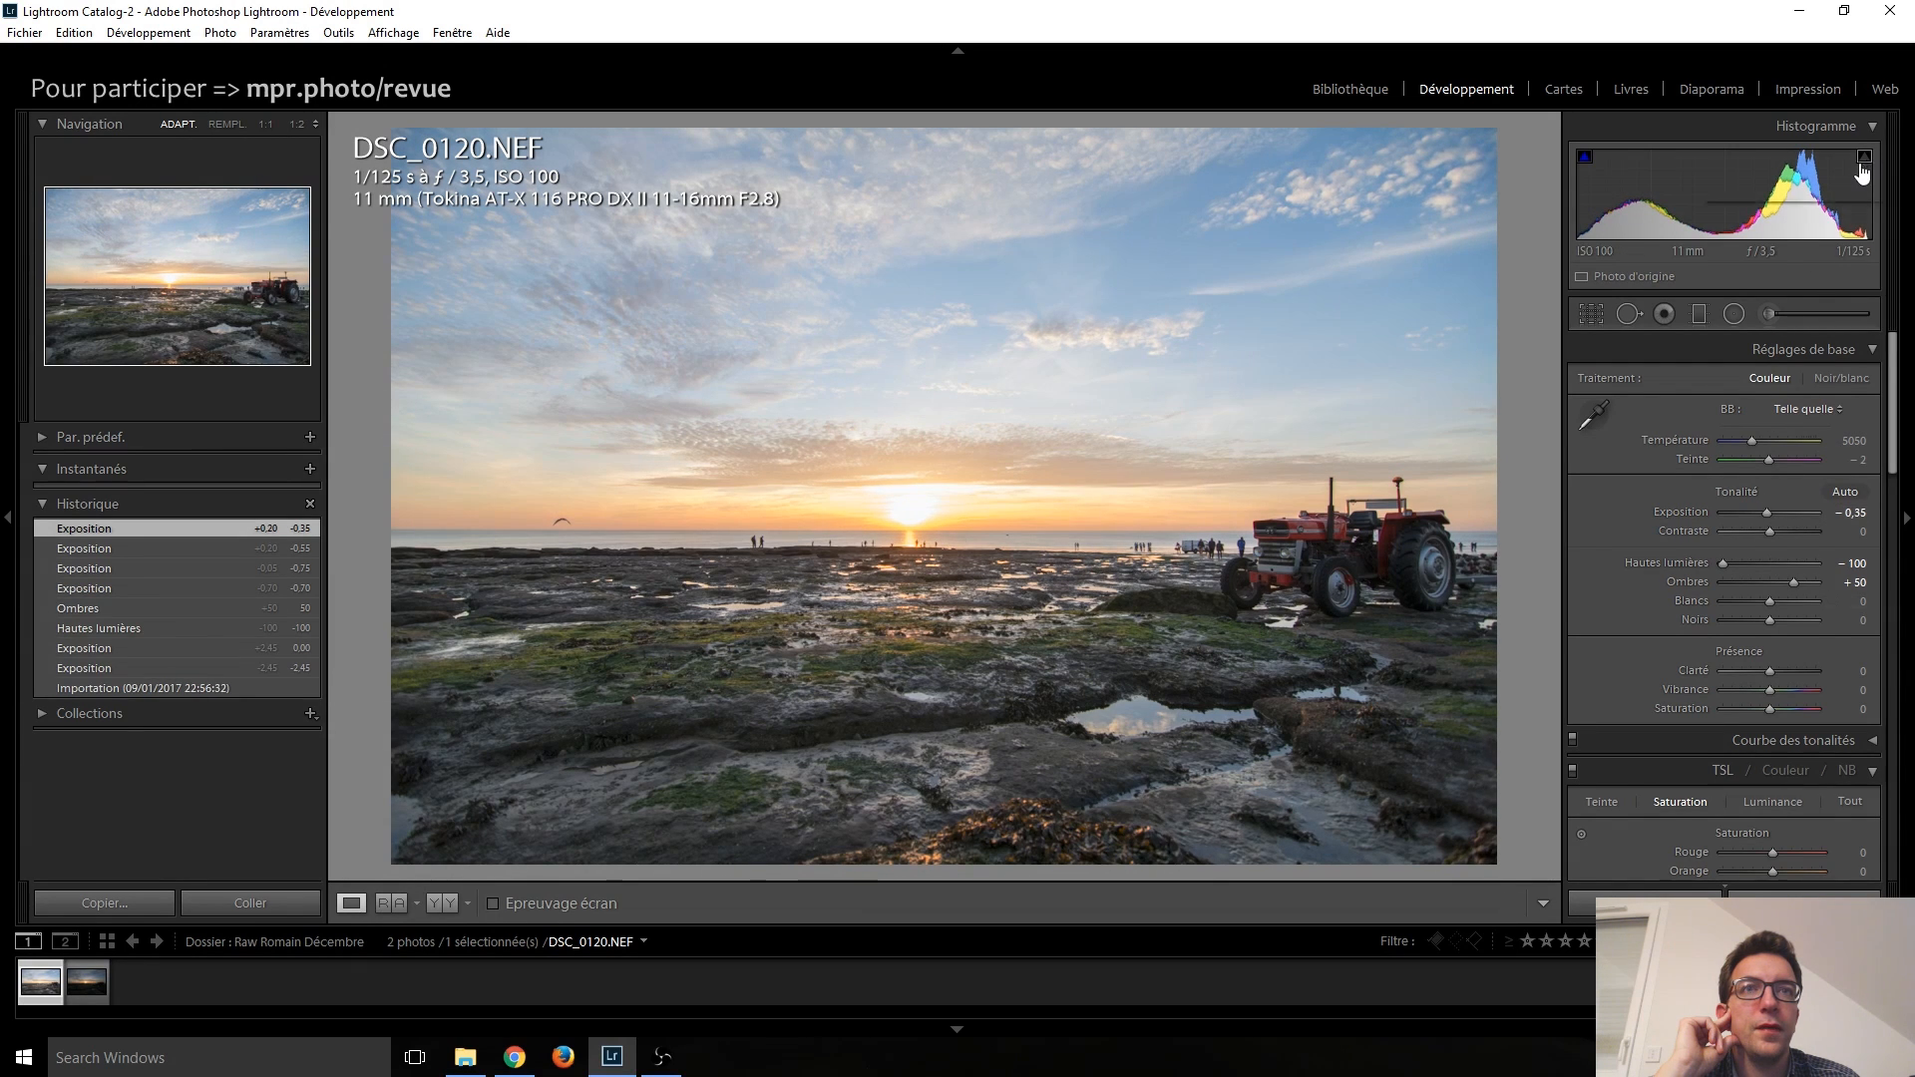
Step: Reset the overall exposure to 0 and raise the overall highlights to -35
scroll(1723, 567, up, 3)
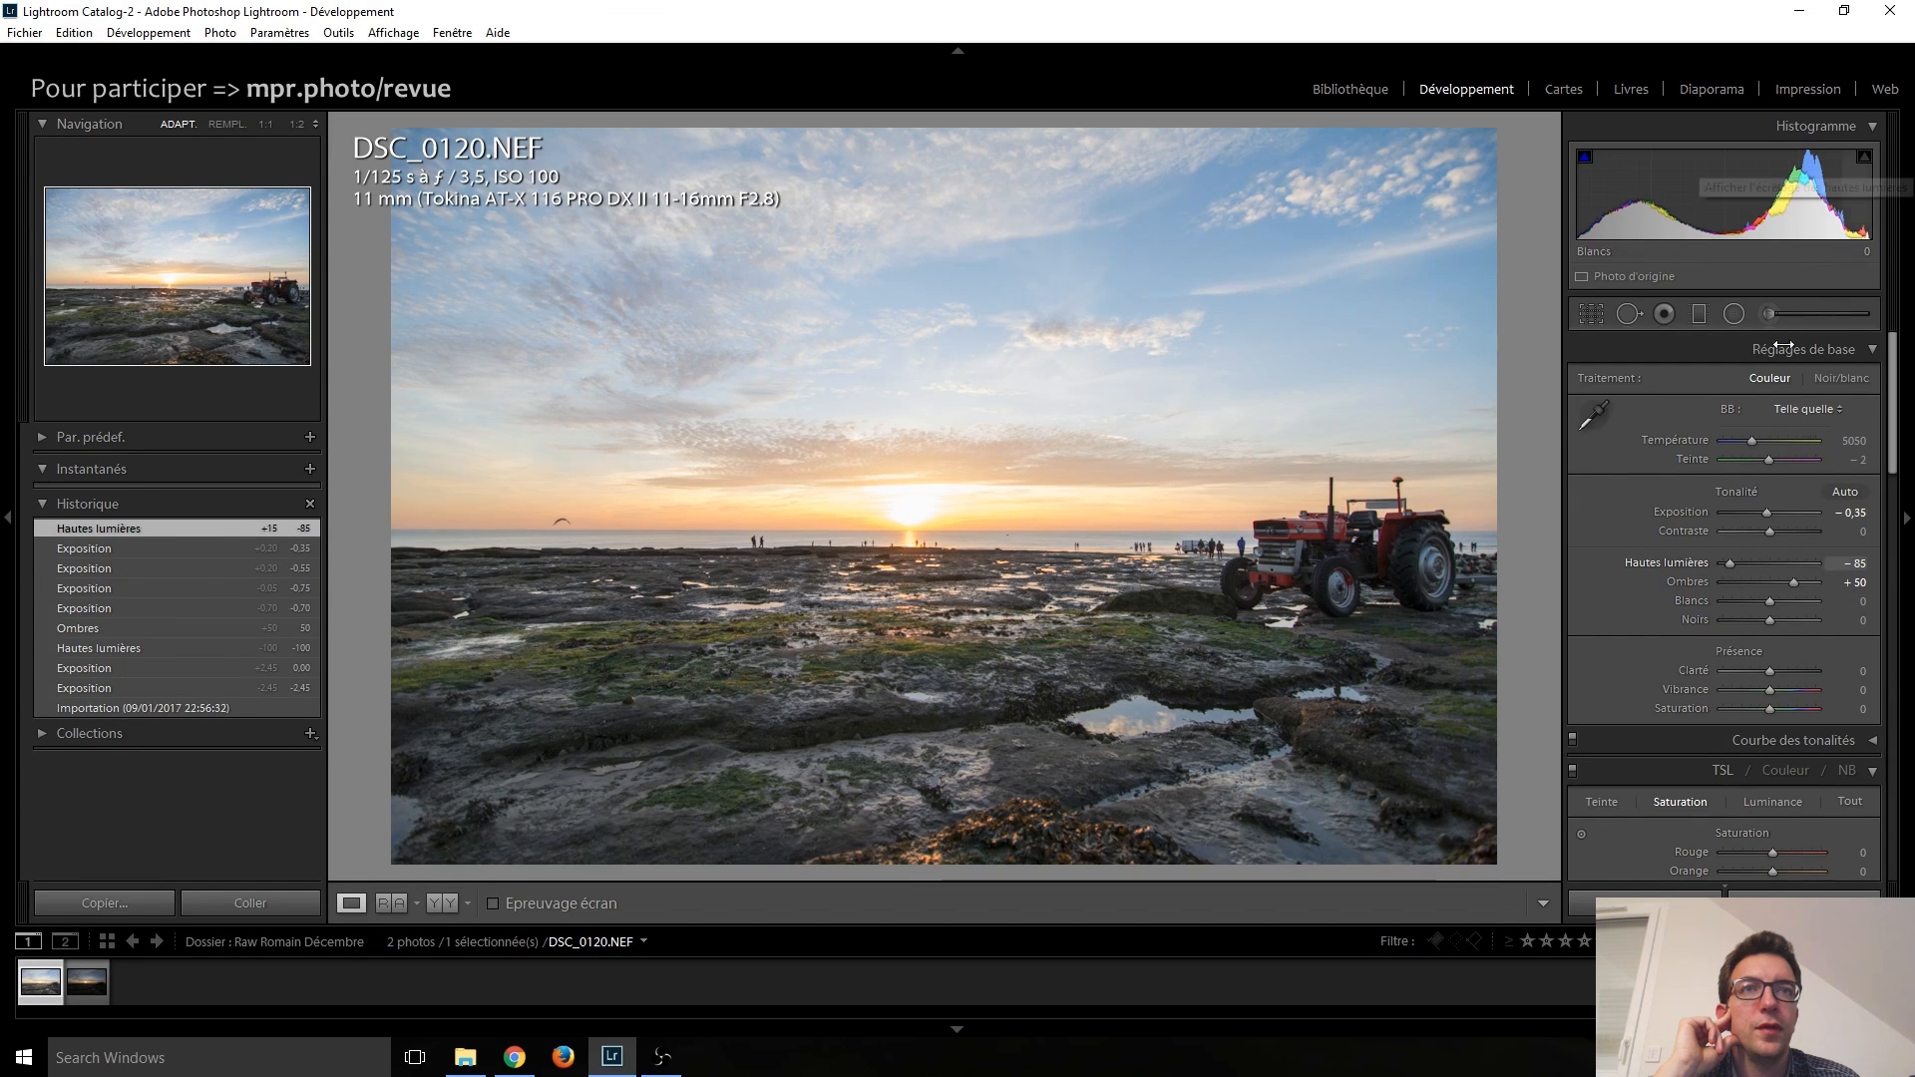
double_click(1758, 517)
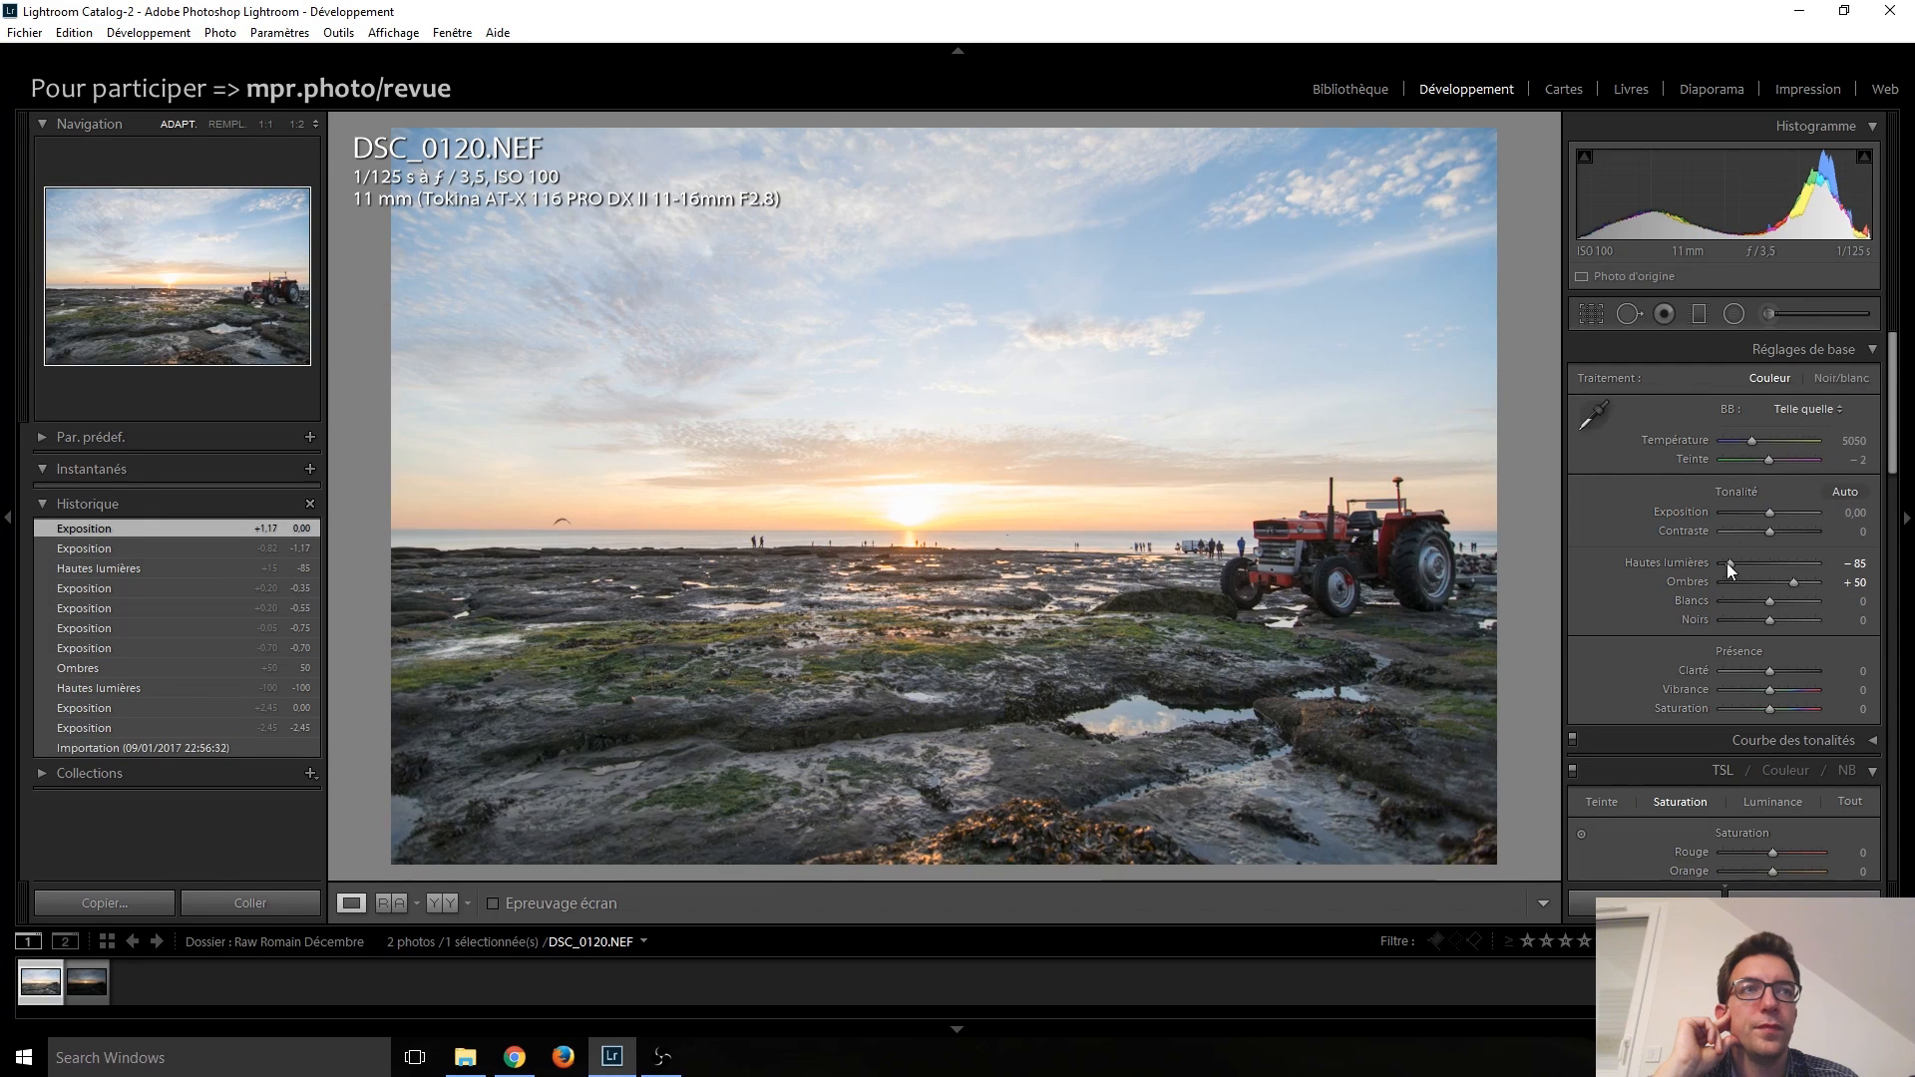
key(Up)
key(Up)
key(Up)
key(Up)
key(Up)
key(Up)
key(Up)
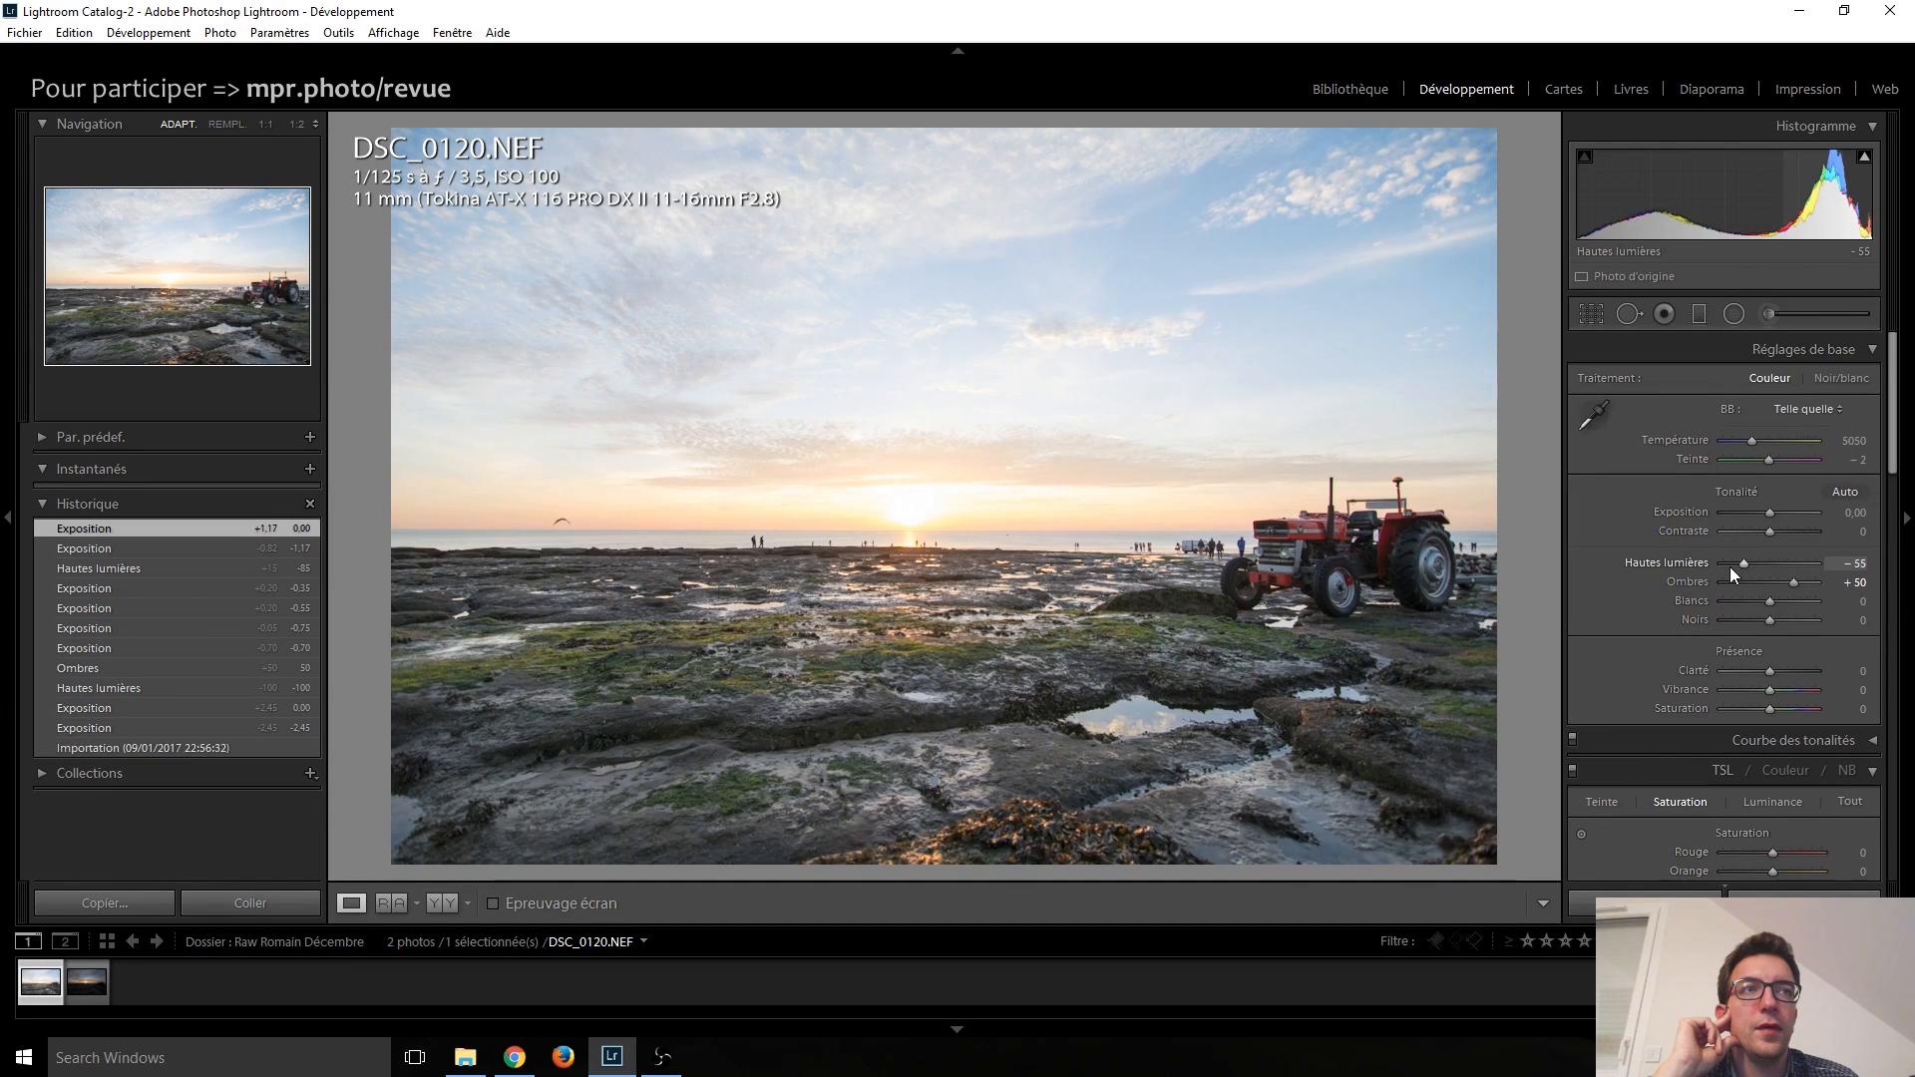
key(Down)
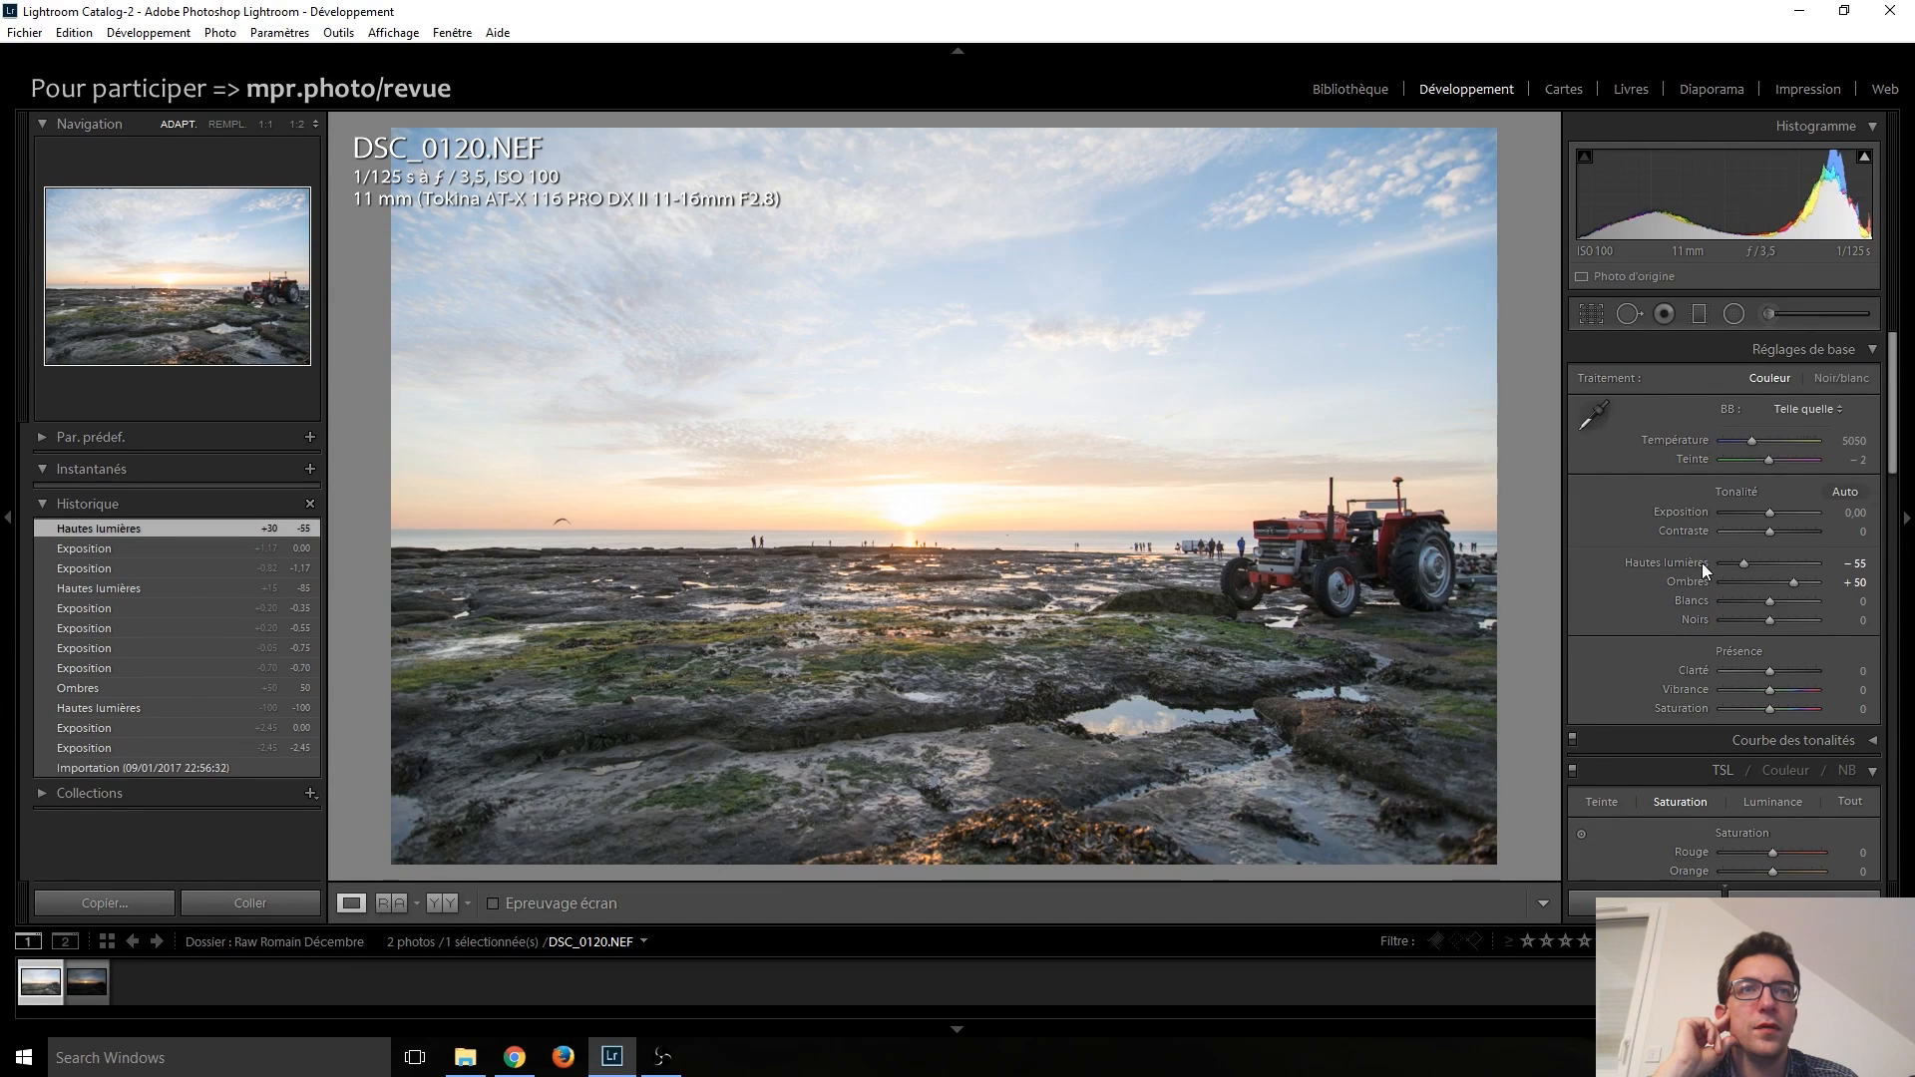
key(Up)
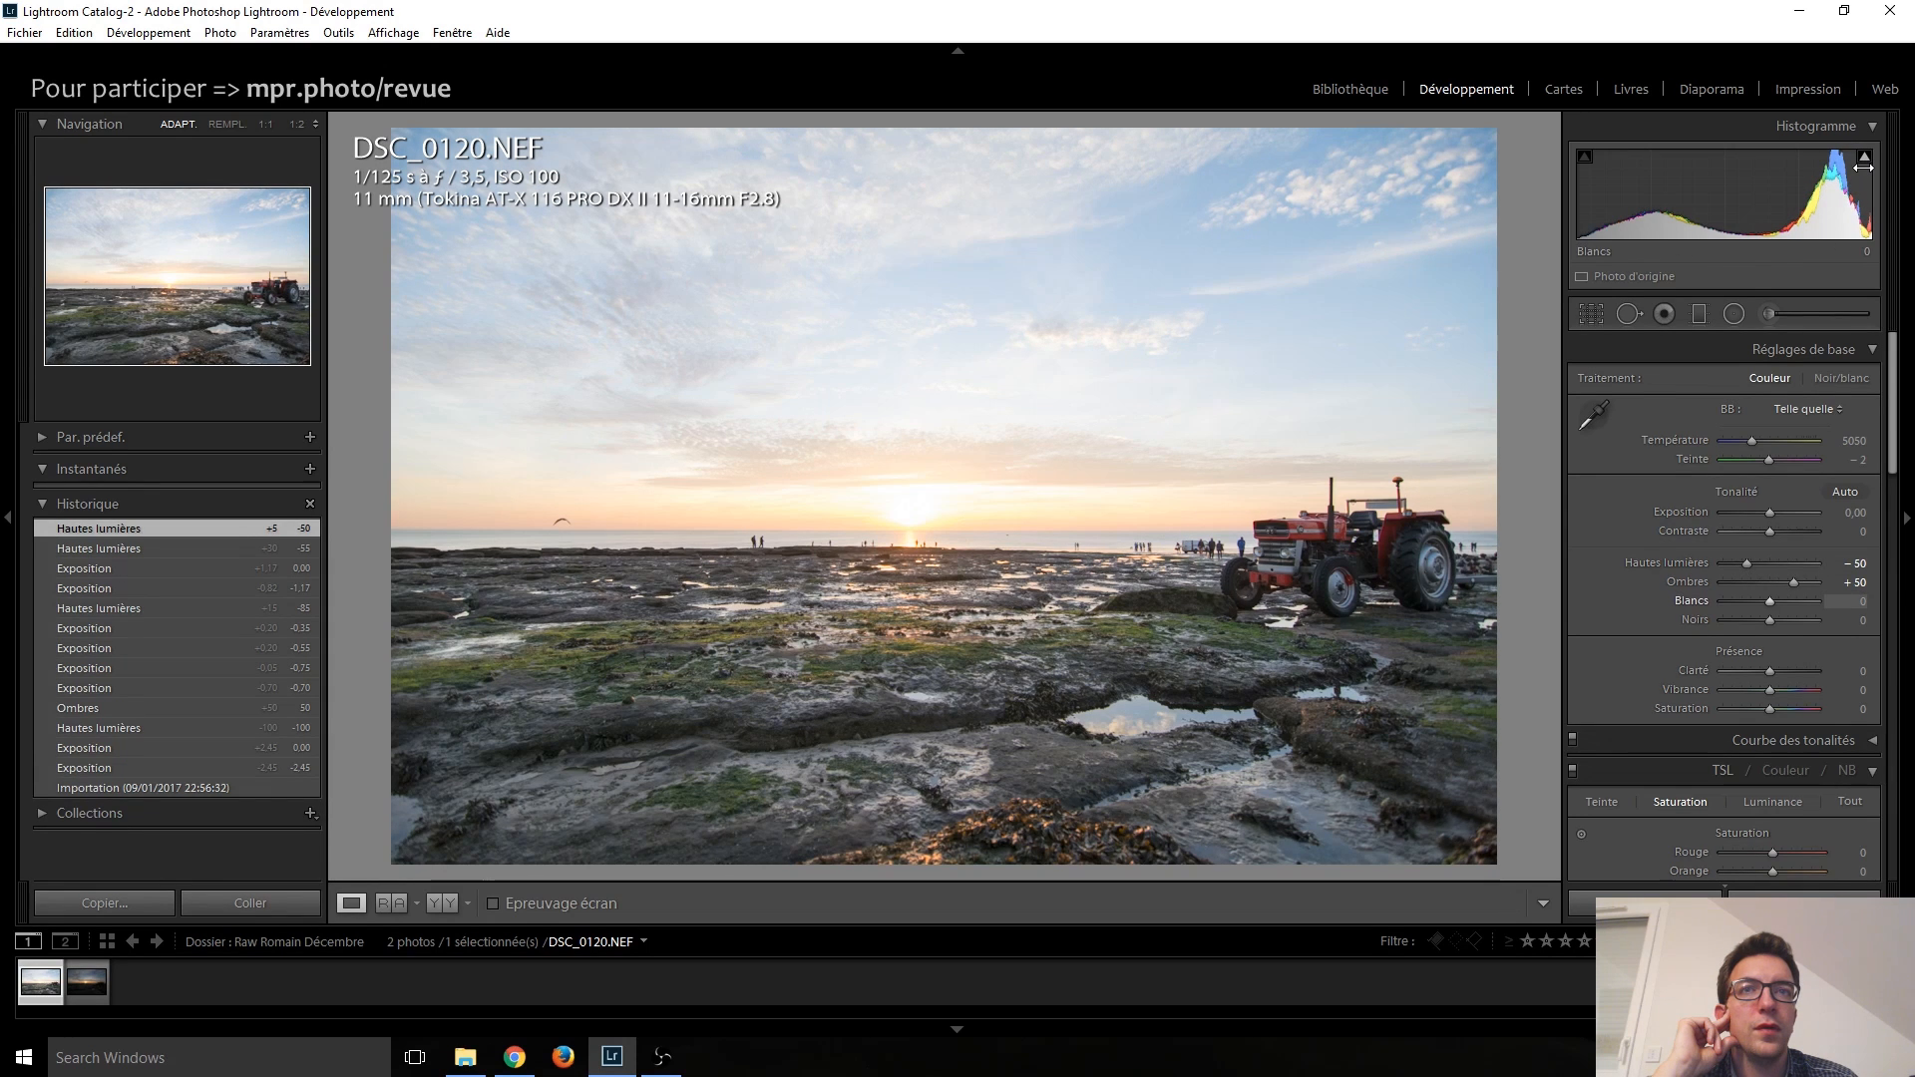
key(Up)
key(Up)
key(Up)
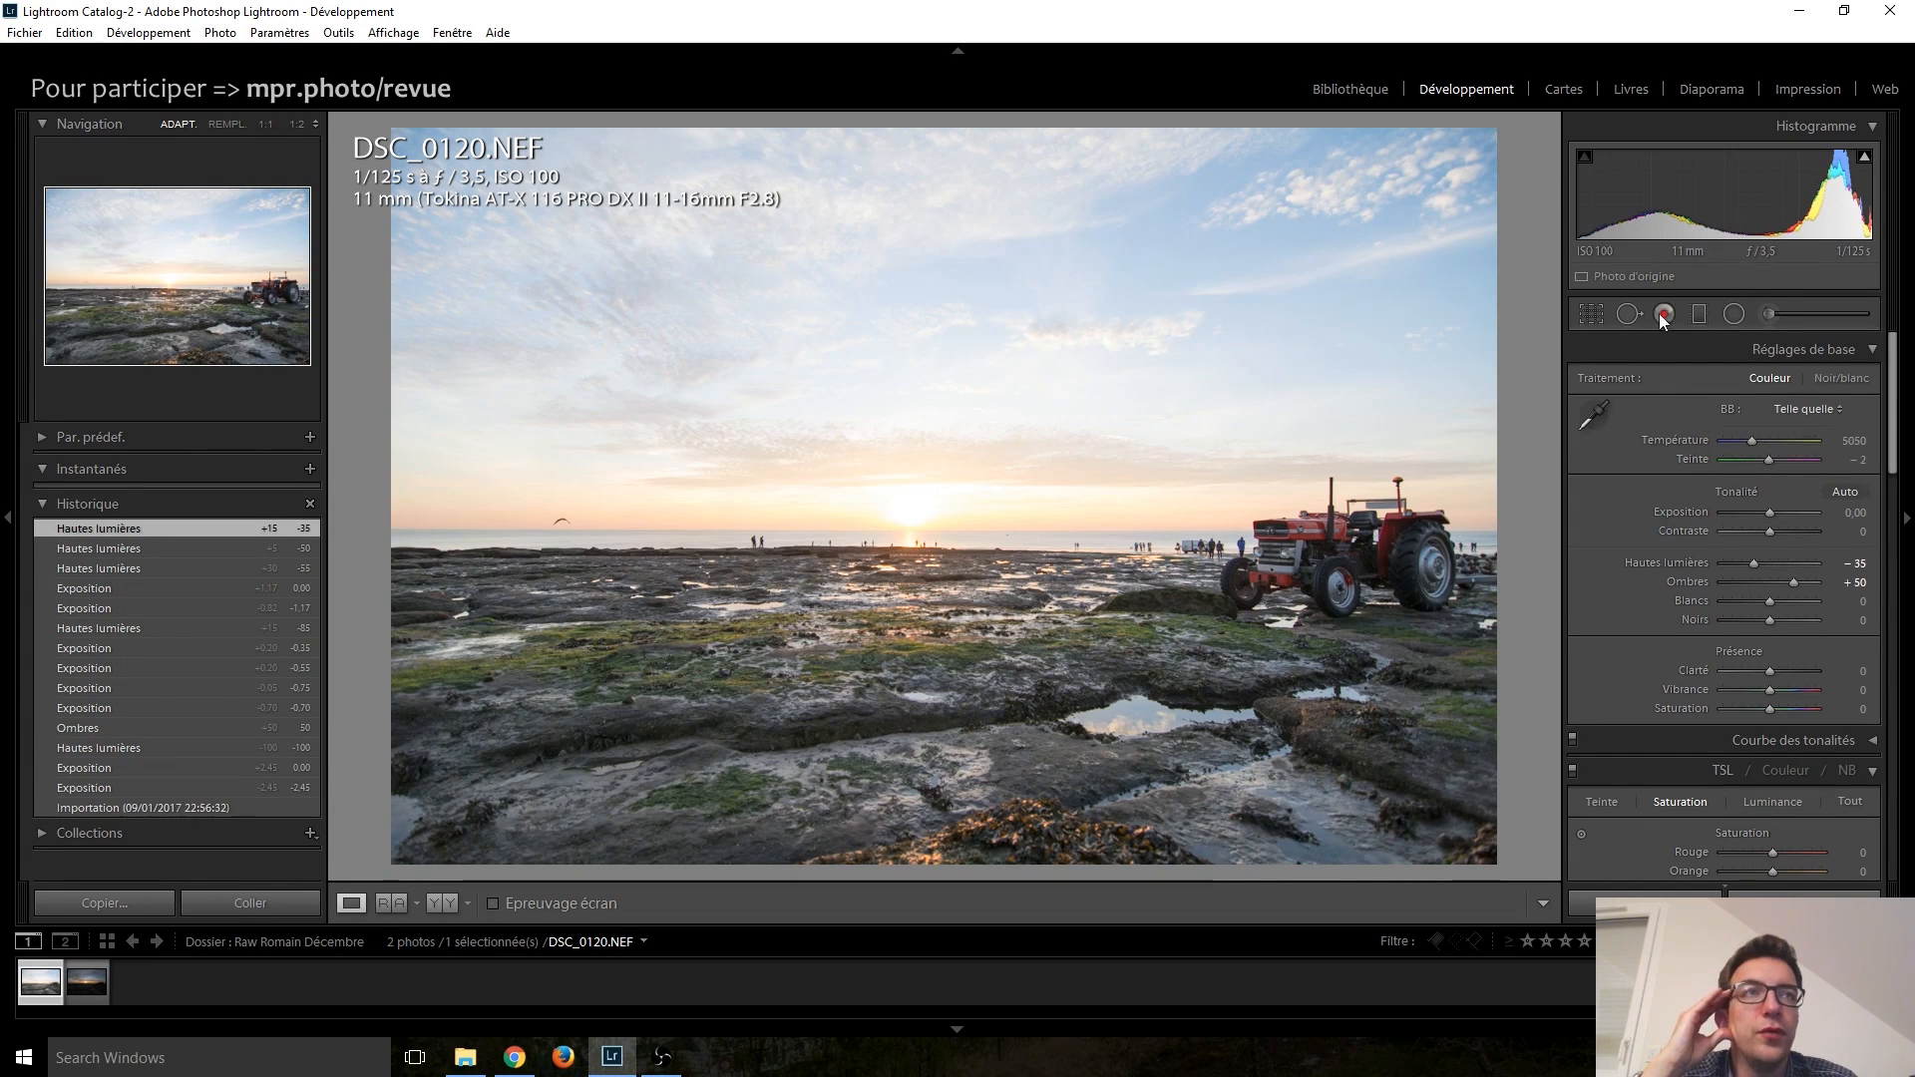
Step: Add a horizontal graduated filter centred on the horizon, darkening from the sky downward, and reset its clarity to 0
click(1701, 314)
drag(888, 433, 890, 646)
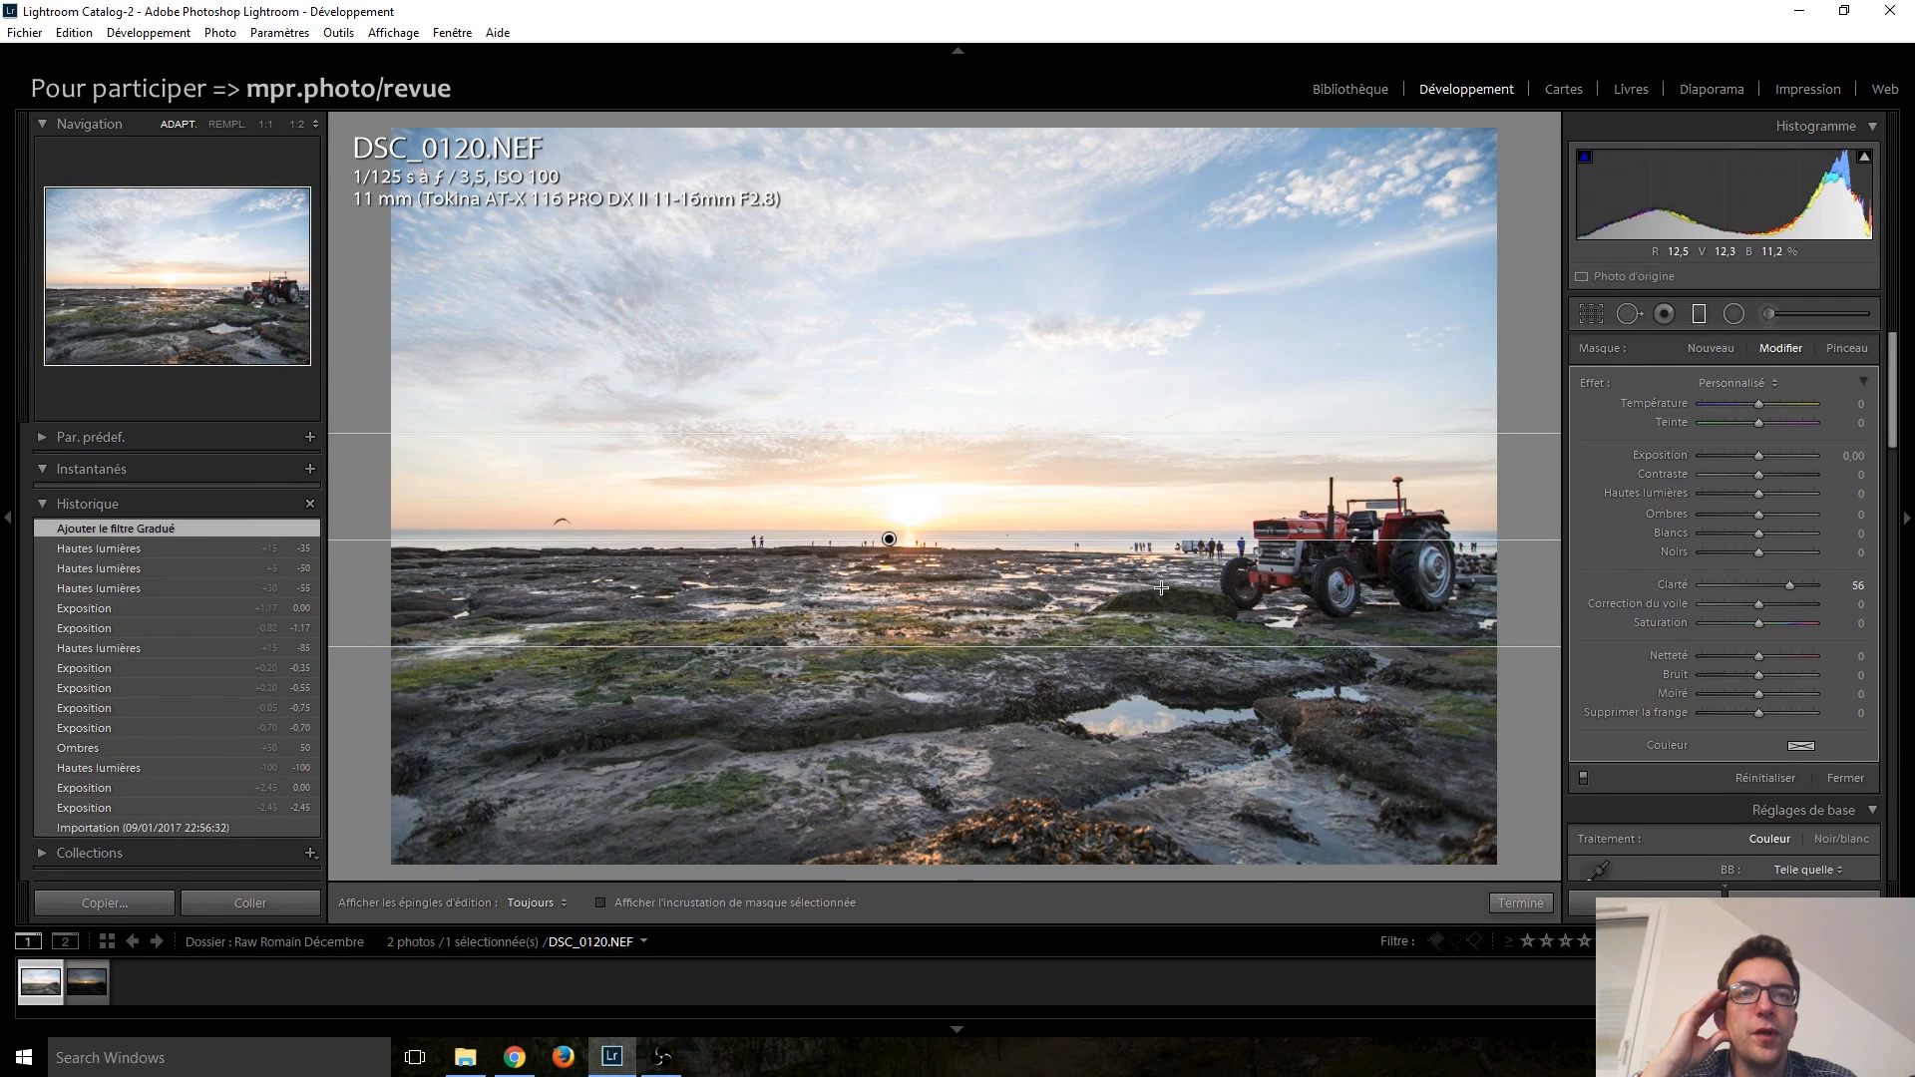
double_click(1785, 588)
Step: Lower the graduated filter's exposure to -1.00 to darken the sky
drag(1759, 461, 1756, 457)
key(Down)
key(Down)
key(Down)
key(Down)
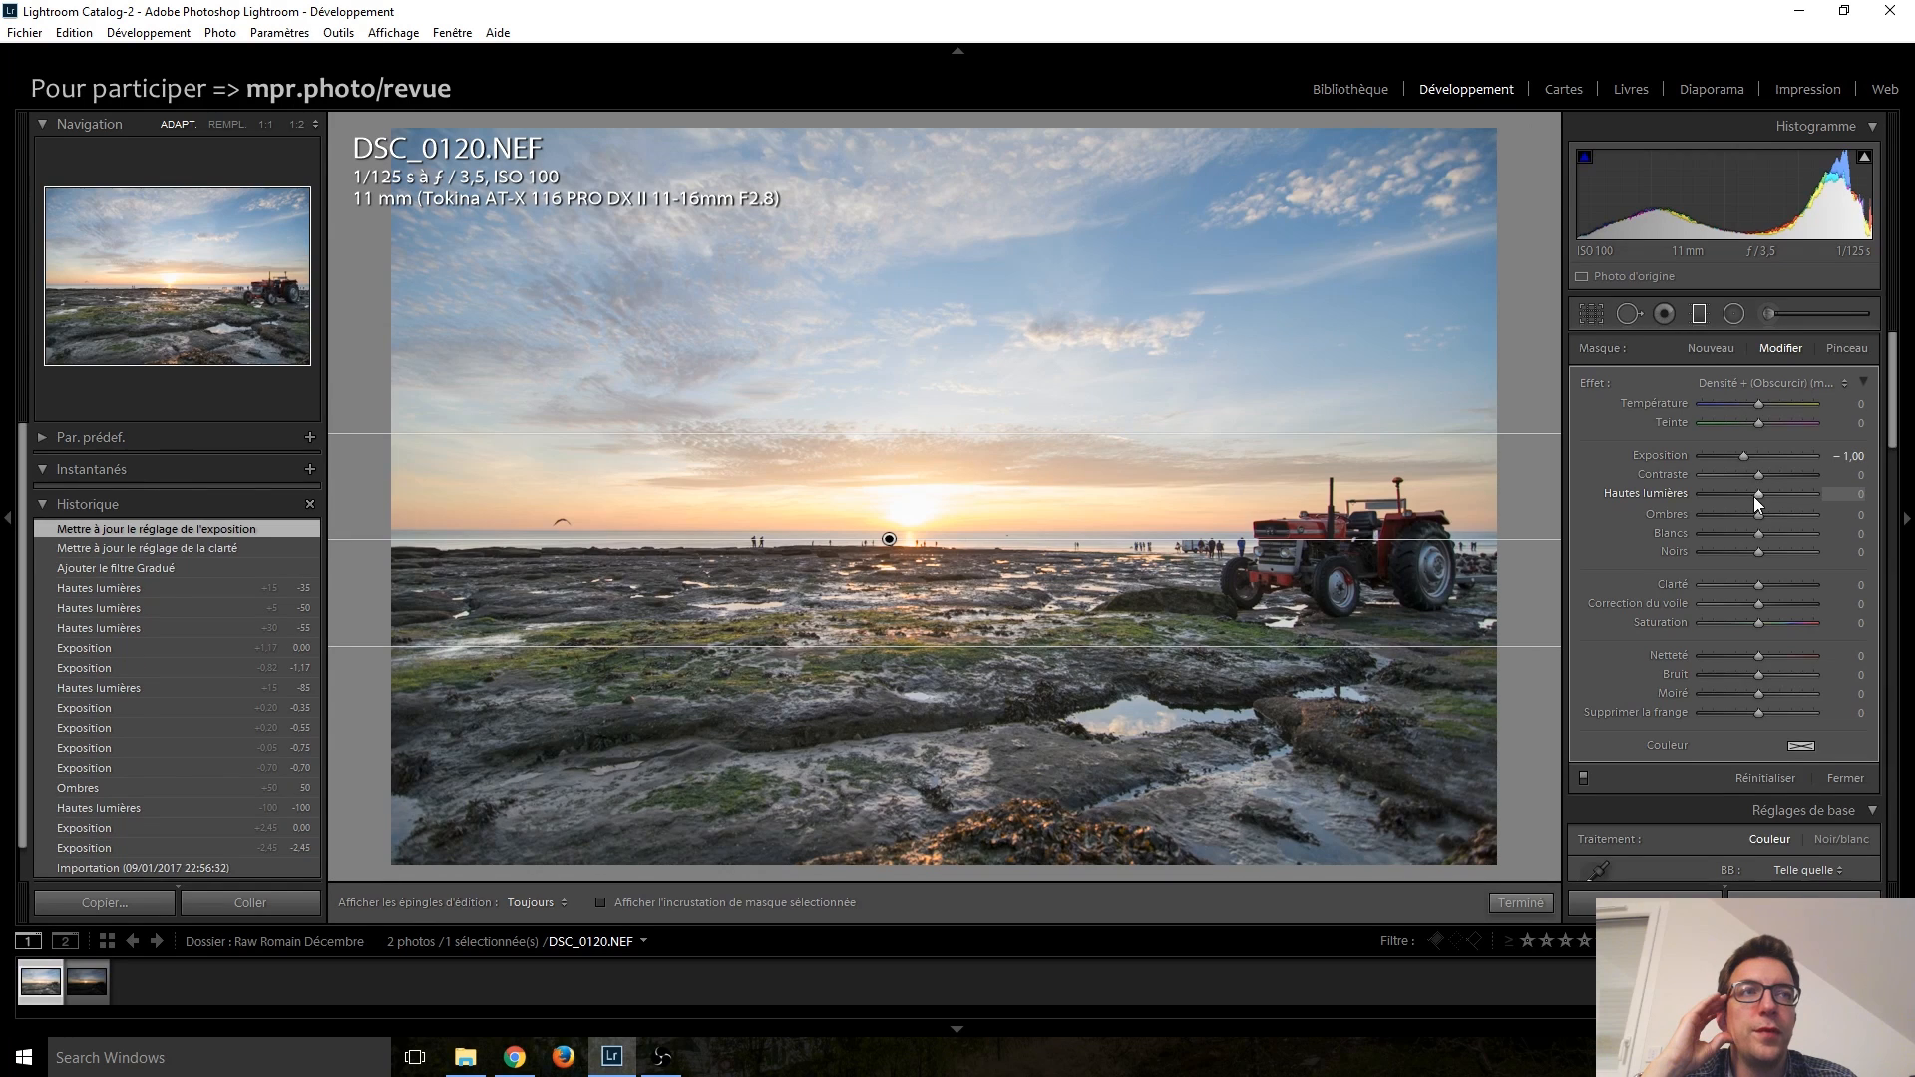
Step: Try lowering the graduated filter's highlights to -52
drag(1754, 495, 1756, 493)
key(Down)
key(Down)
key(Down)
key(Down)
key(Down)
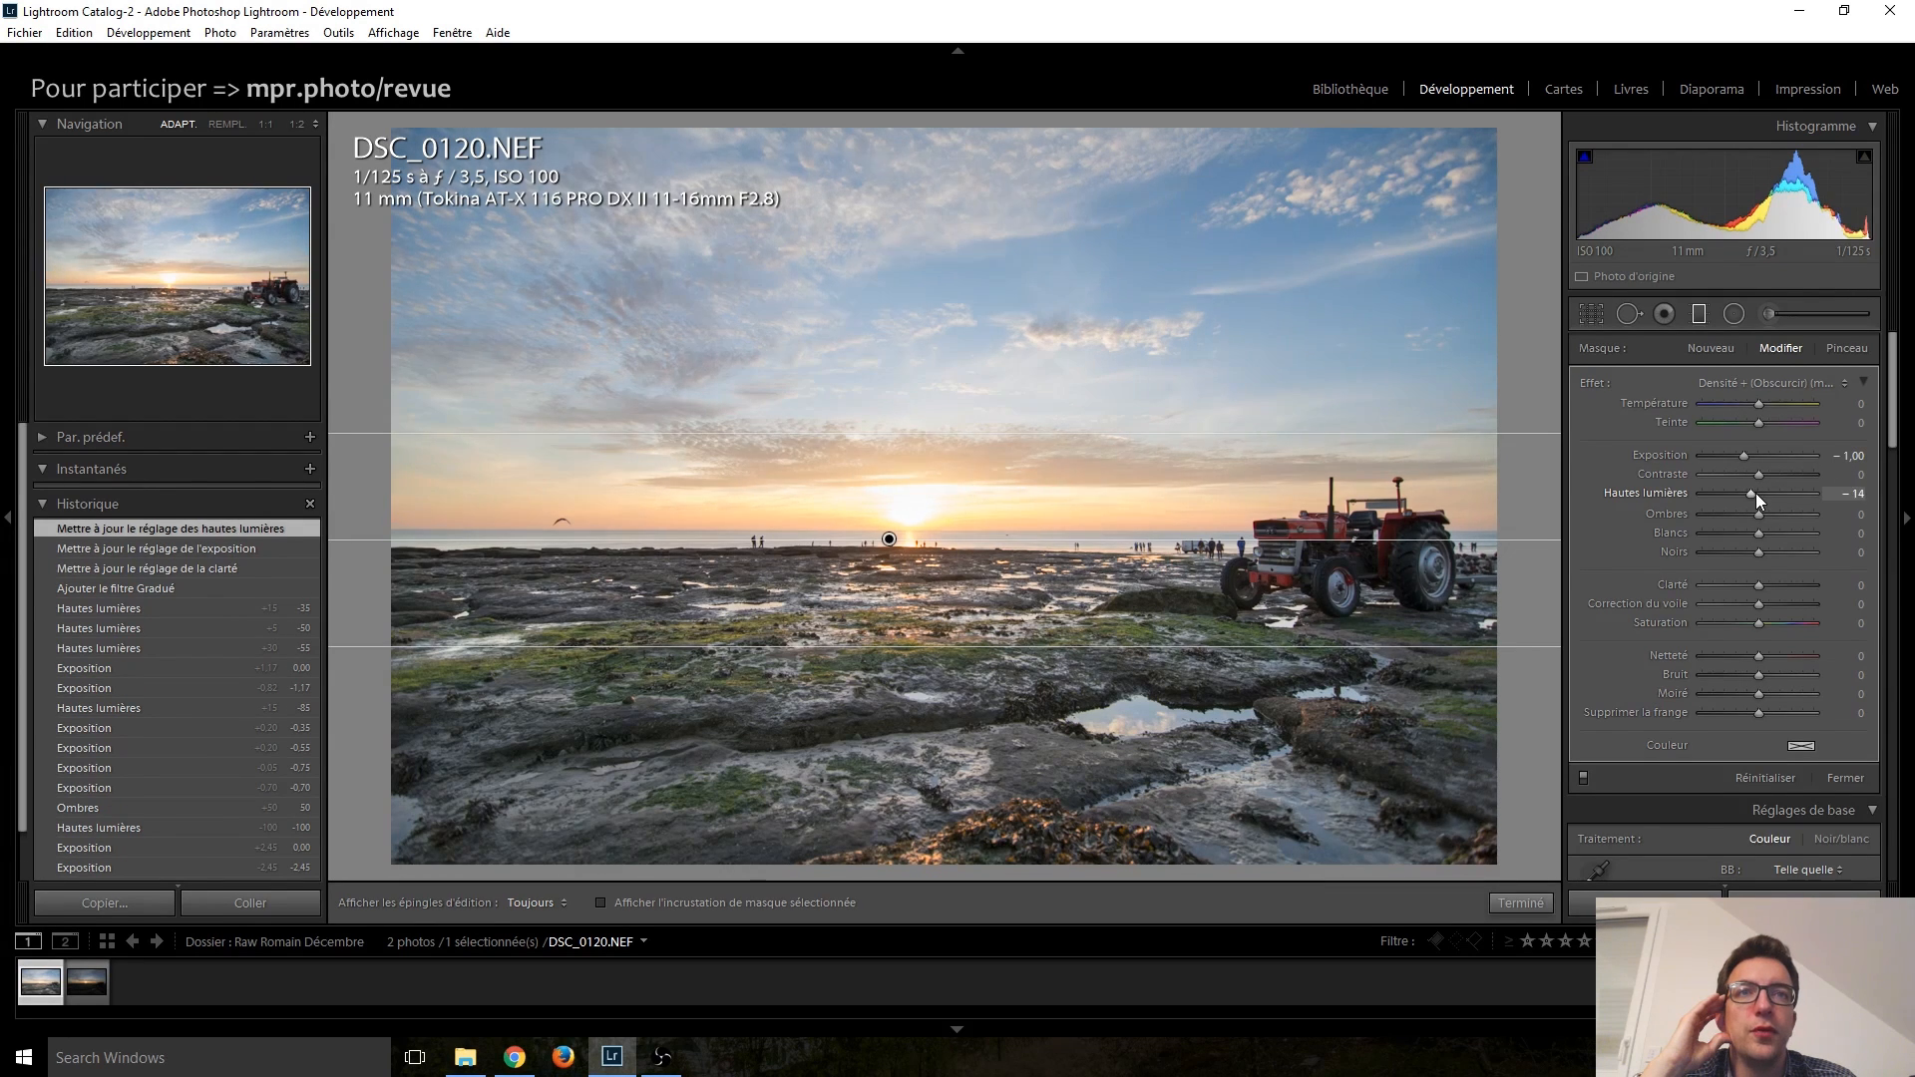
key(Down)
key(Down)
key(Down)
key(Down)
key(Down)
key(Down)
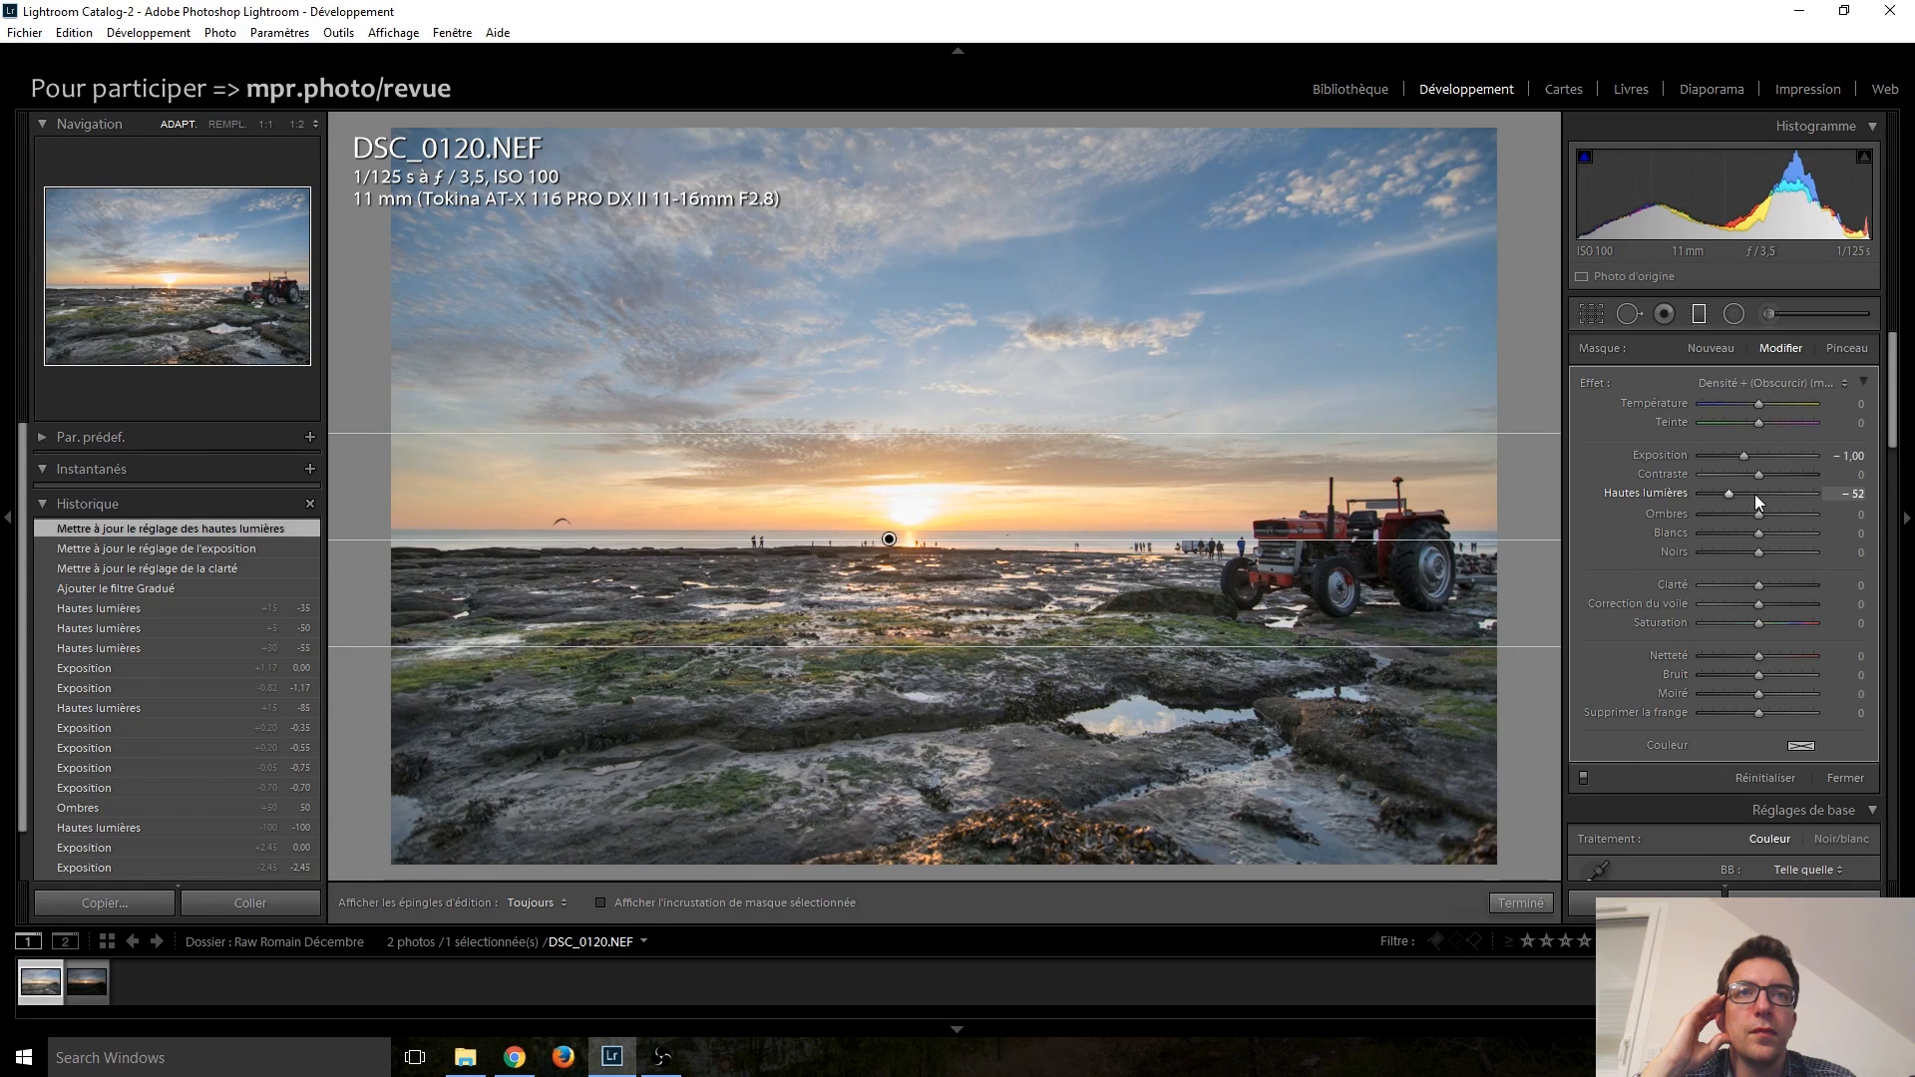
Step: Raise the graduated filter's highlights to -42, and then reset them to 0
key(Up)
key(Up)
key(Up)
key(Up)
key(Up)
key(Up)
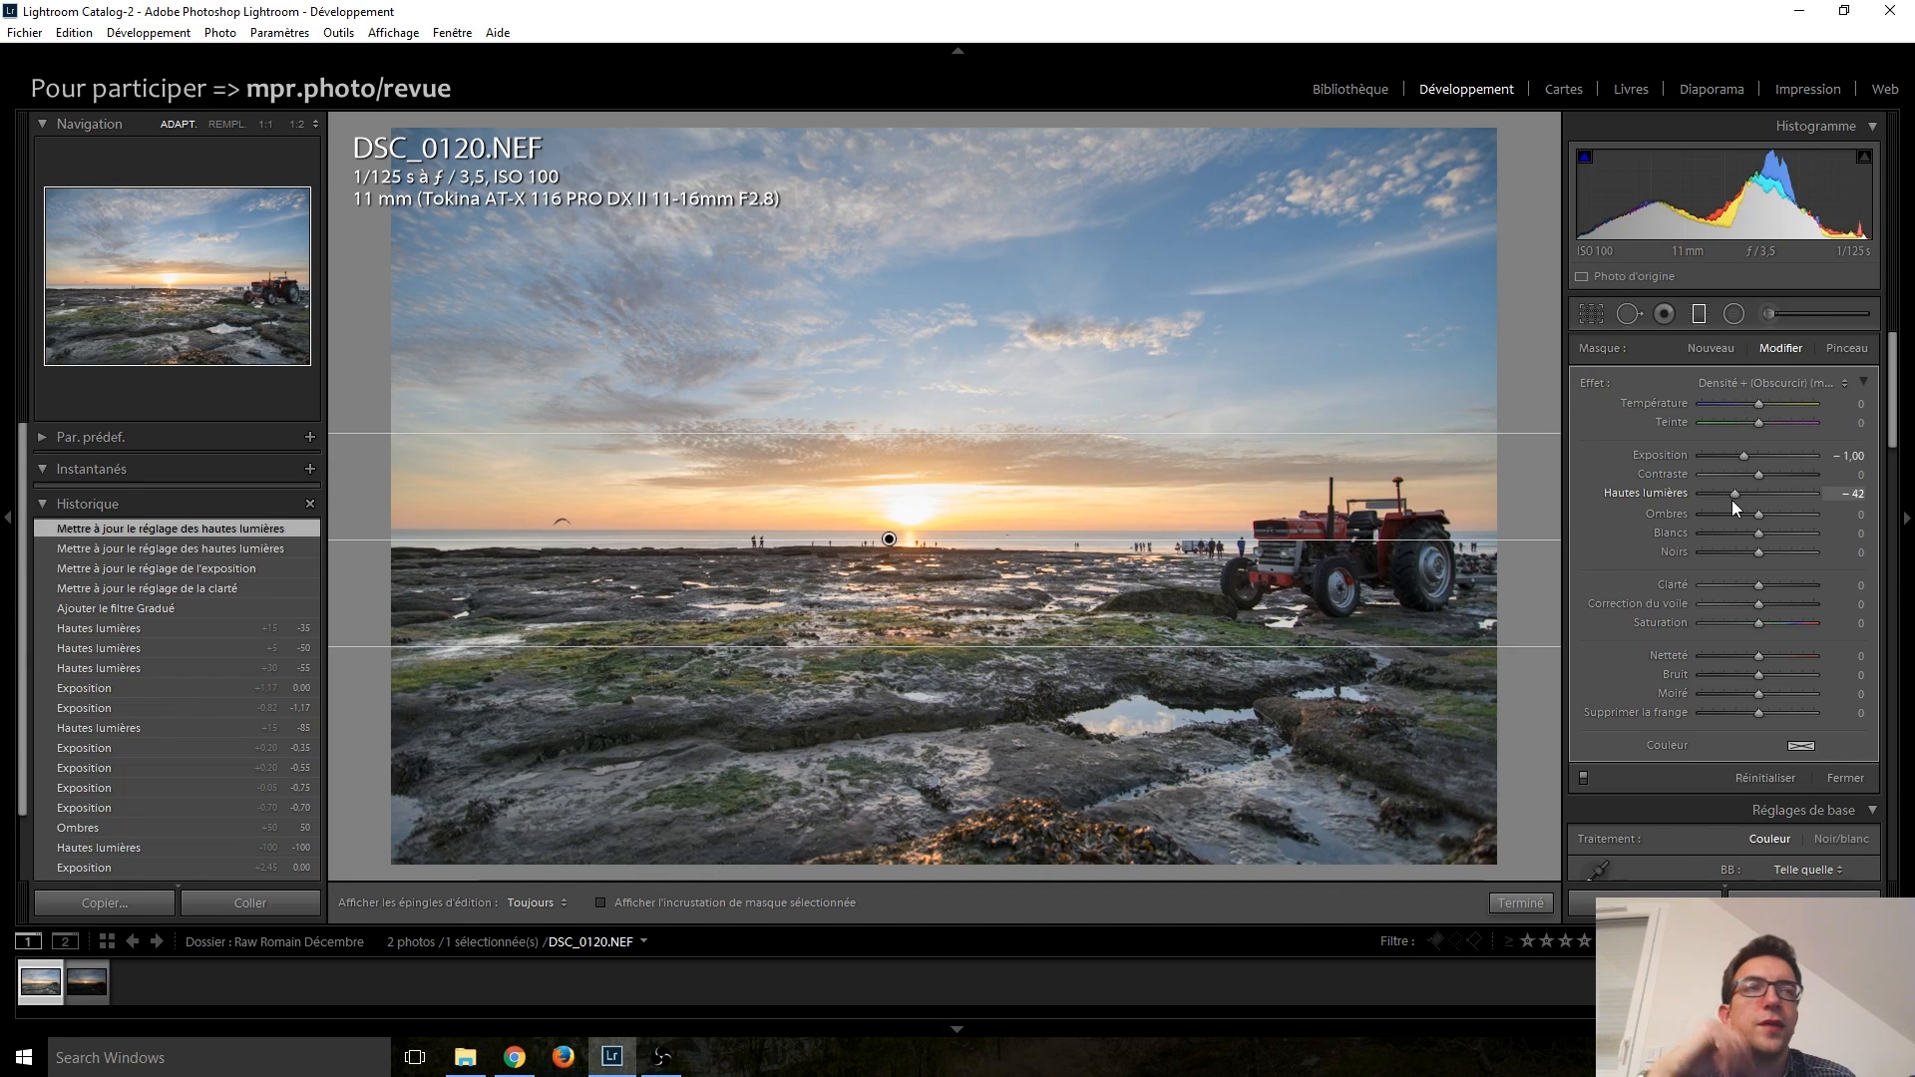
double_click(1734, 496)
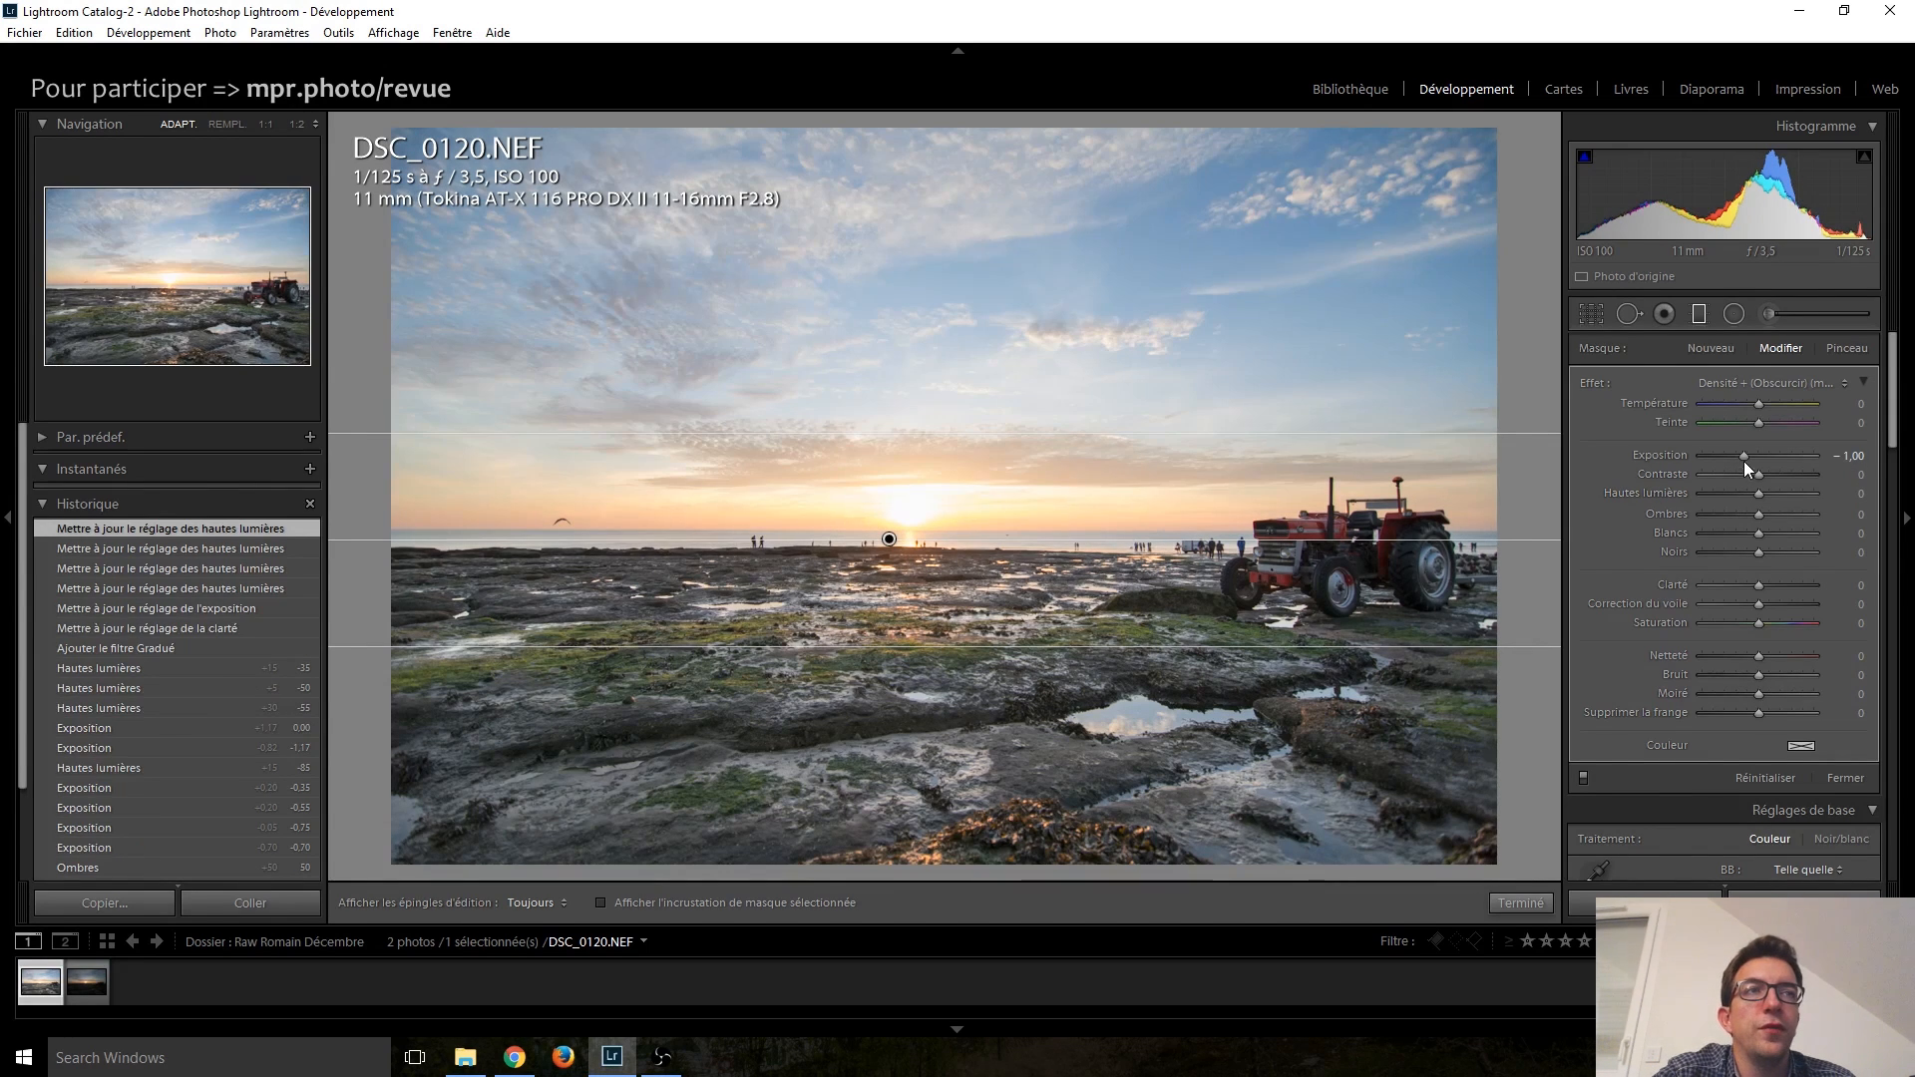
Step: Try darkening the sky further by lowering the graduated filter's exposure to -2.20, easing it to -2.10
key(Down)
key(Down)
key(Down)
key(Down)
key(Down)
key(Down)
key(Down)
key(Down)
key(Down)
key(Down)
key(Down)
key(Down)
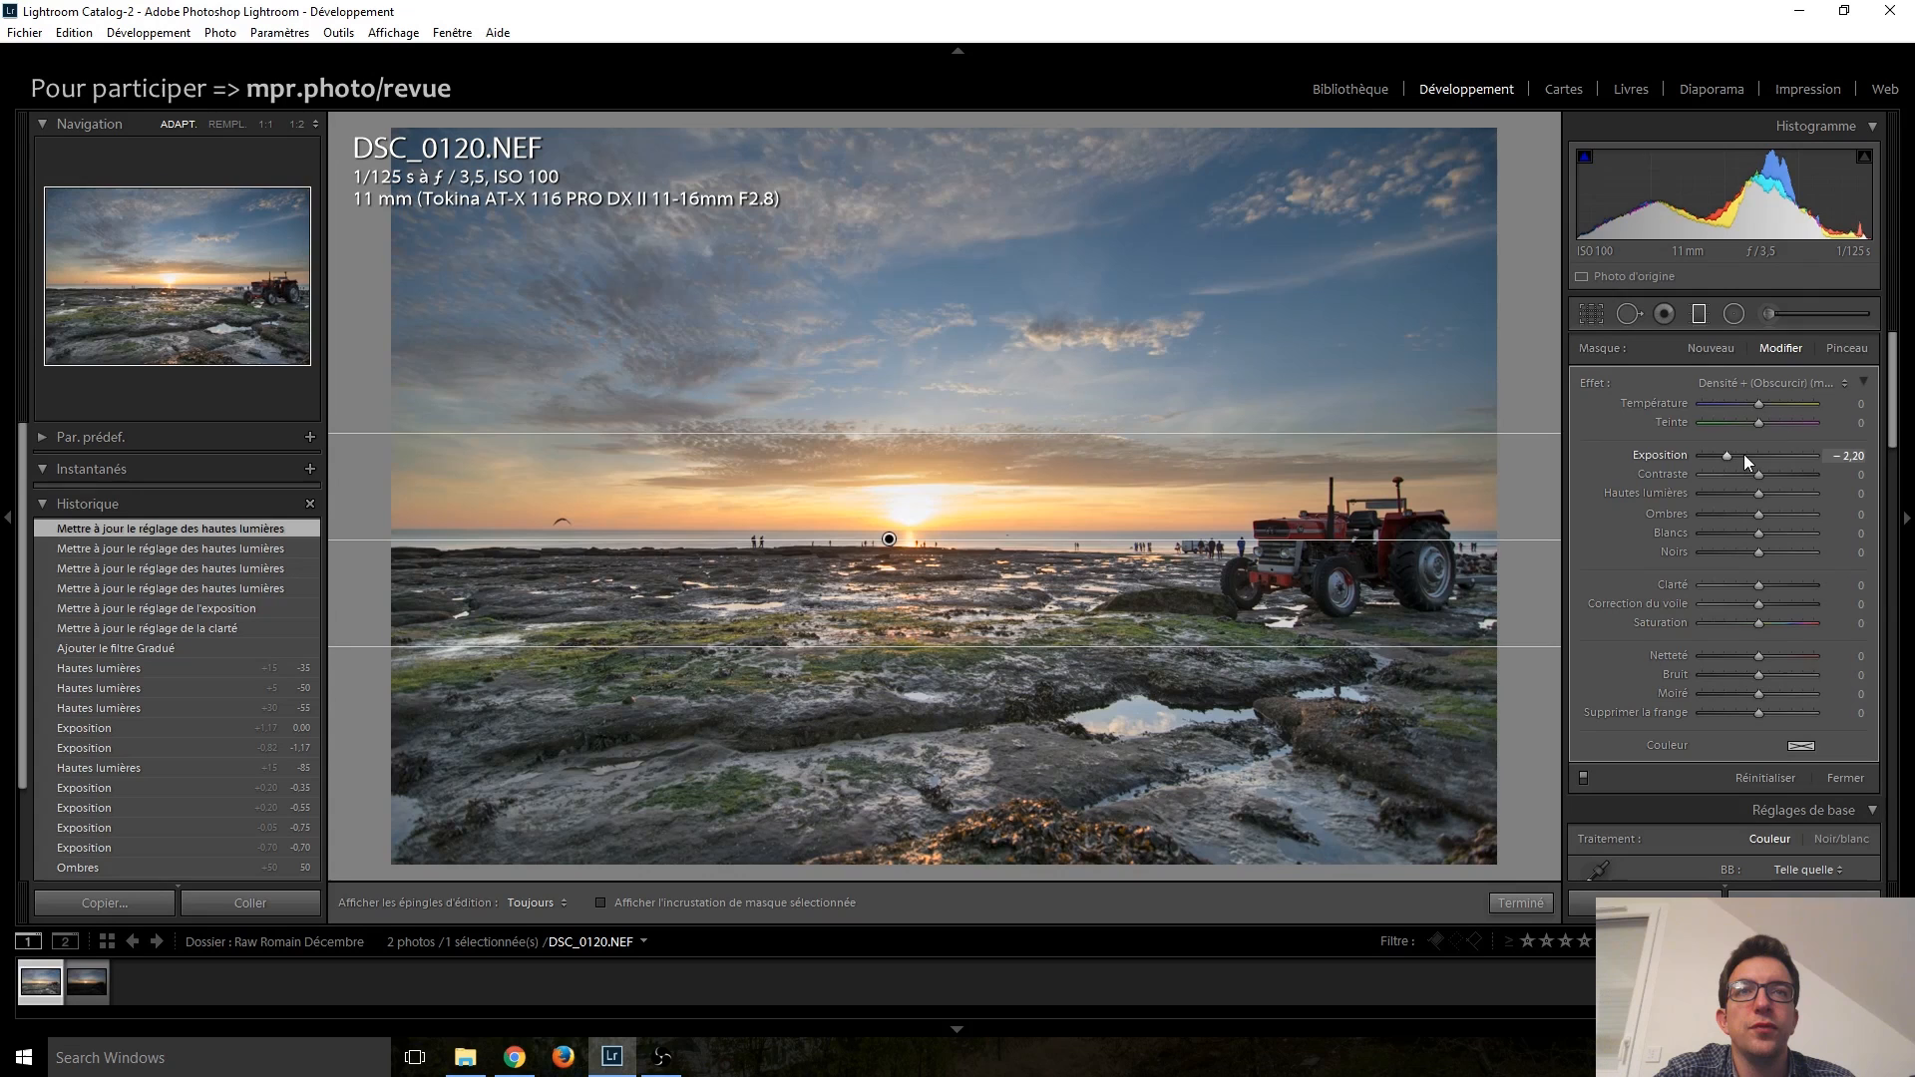
key(Up)
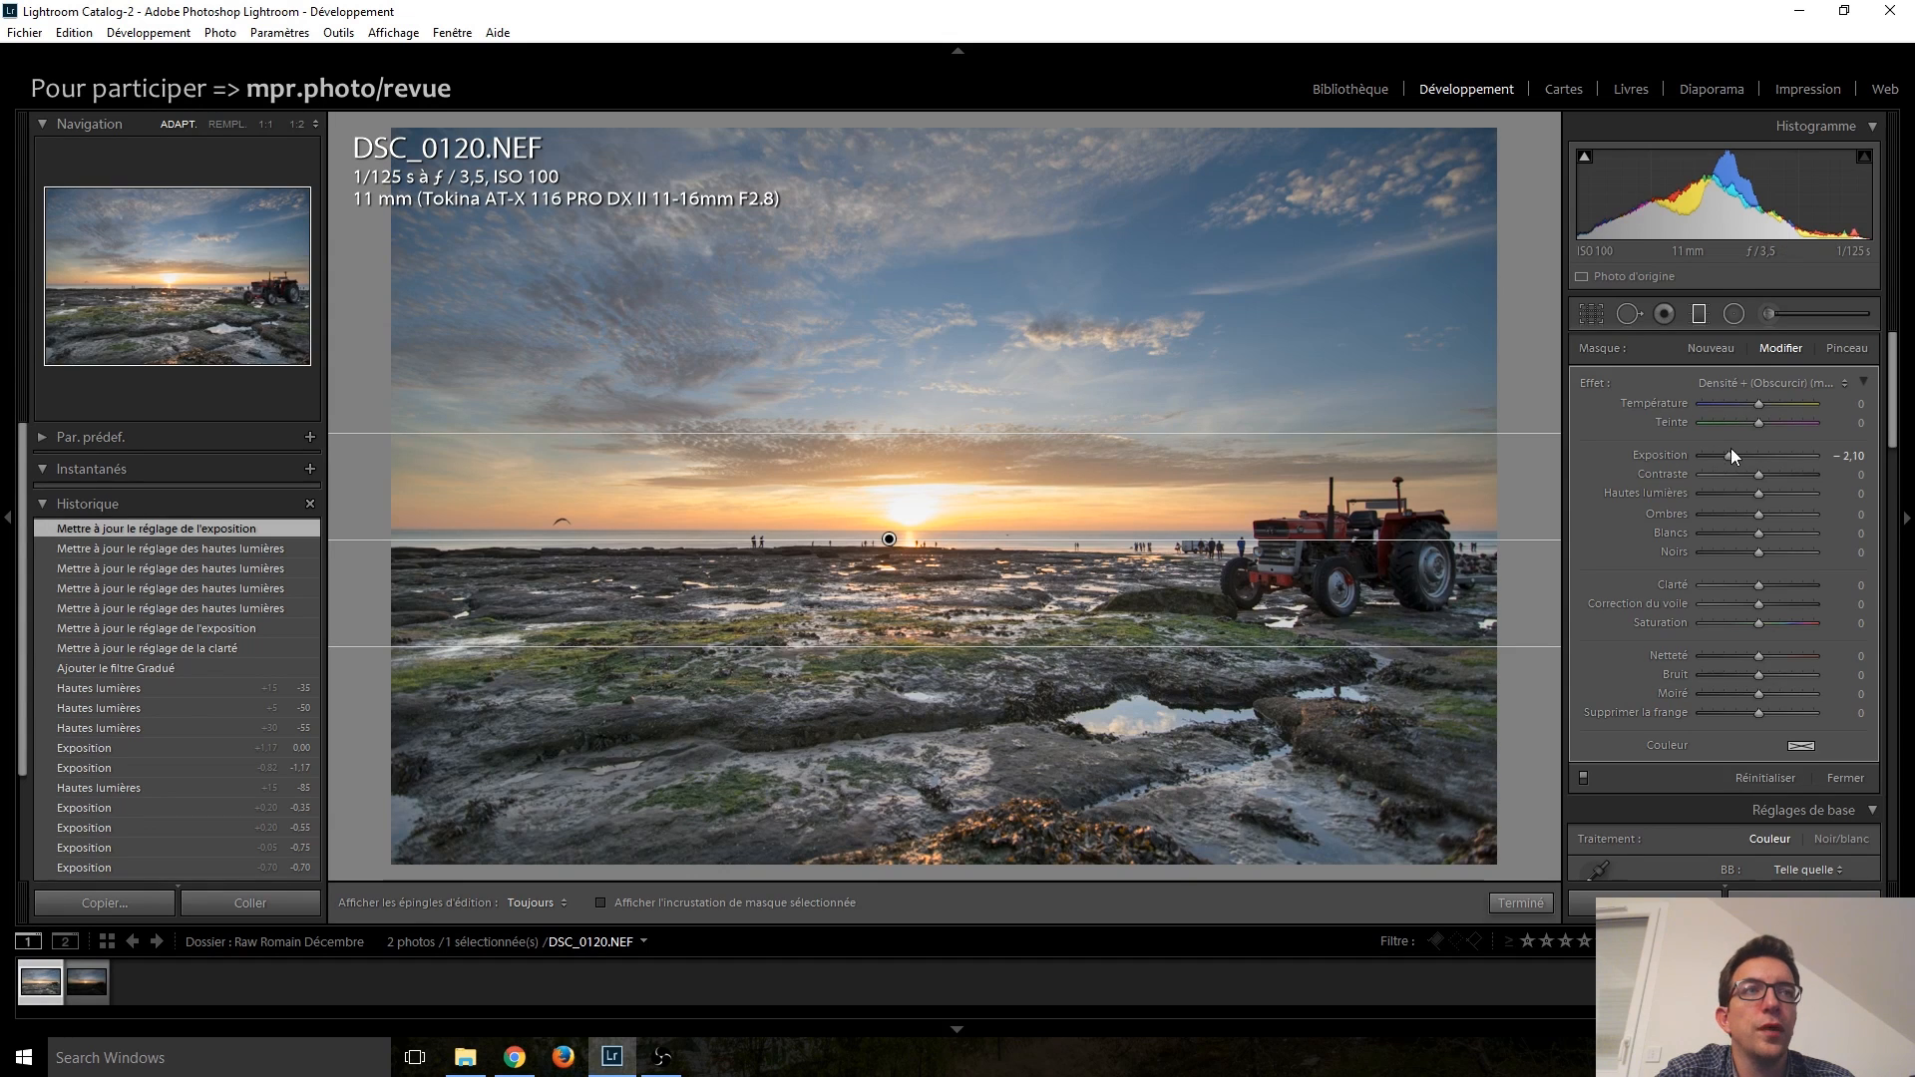
Step: Bring the graduated filter's exposure back up to -1.00
key(shift+Up)
key(shift+Up)
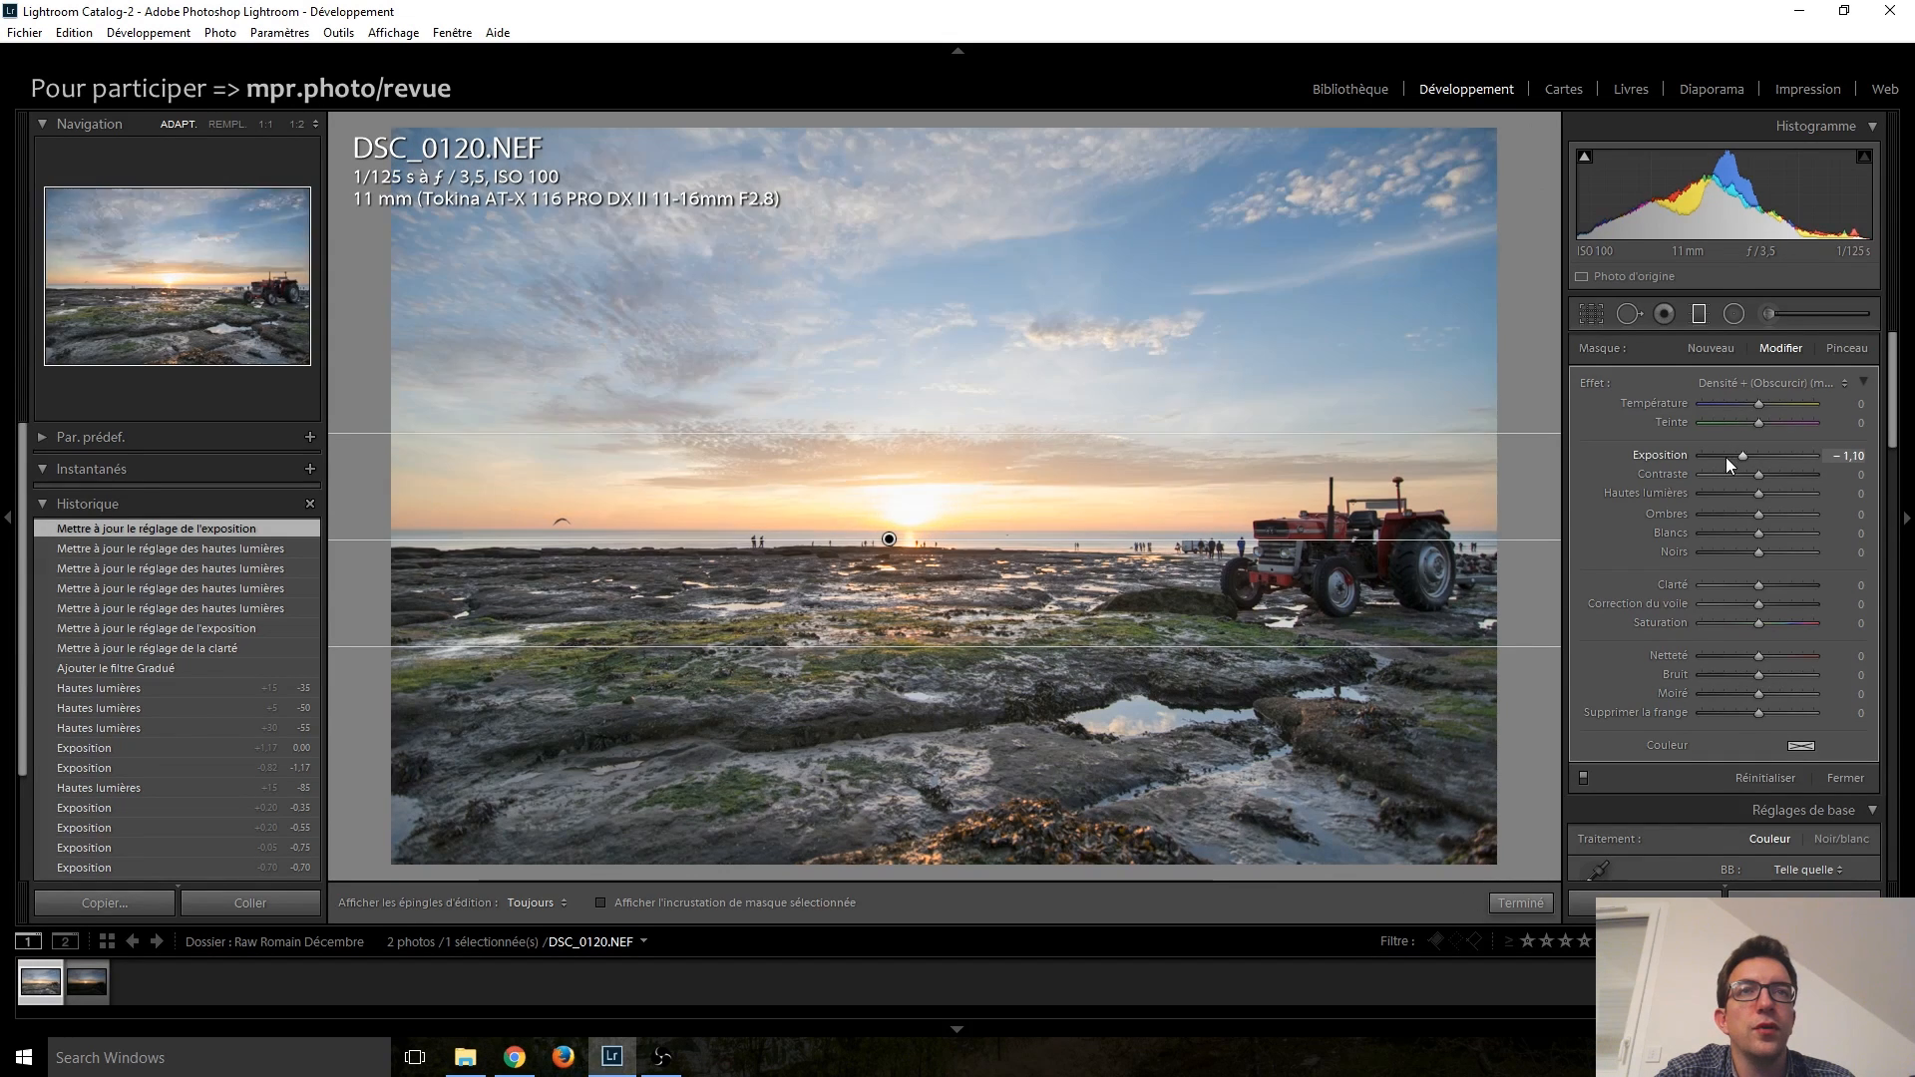
key(Up)
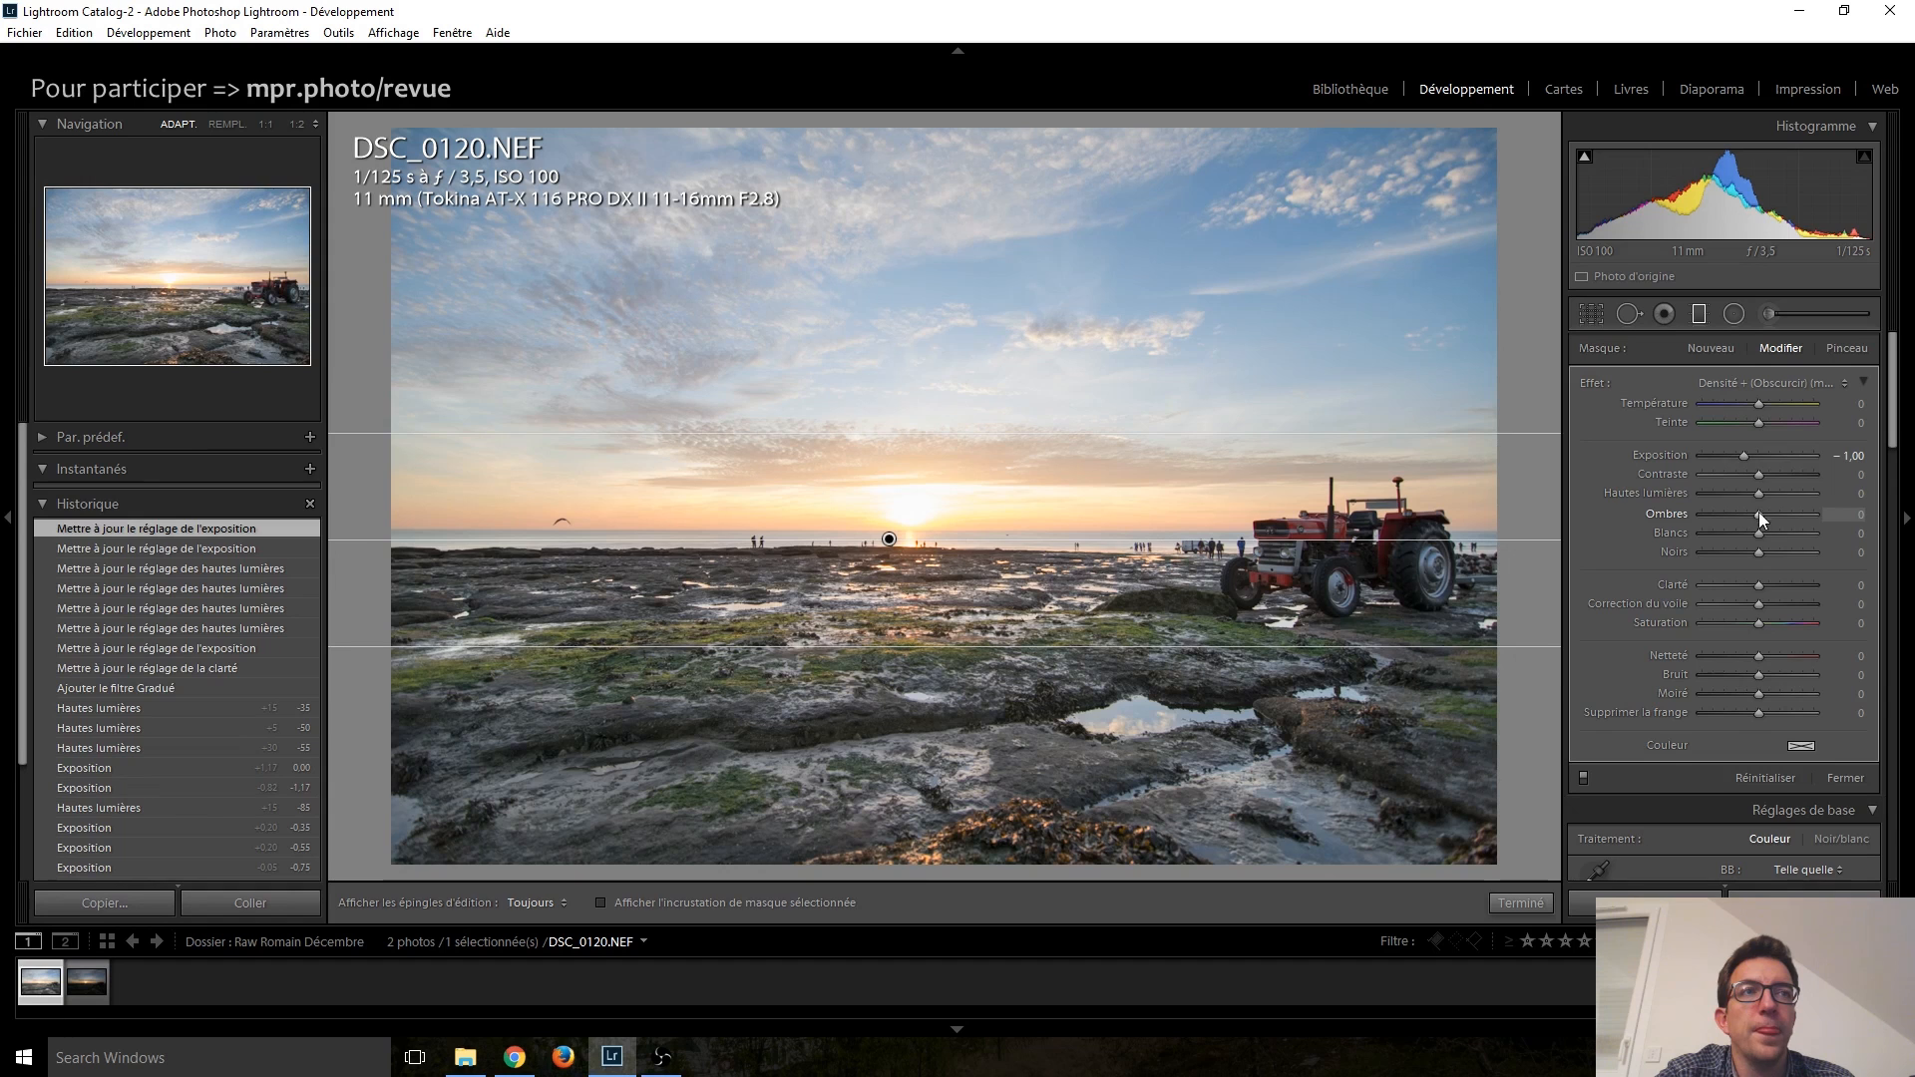
Step: Lower the graduated filter's highlights to -20
key(Down)
key(Down)
key(Down)
key(Down)
key(Down)
key(Down)
key(Down)
key(Down)
key(Down)
key(Down)
key(Down)
key(Down)
key(Down)
key(Down)
key(Down)
key(Down)
key(Down)
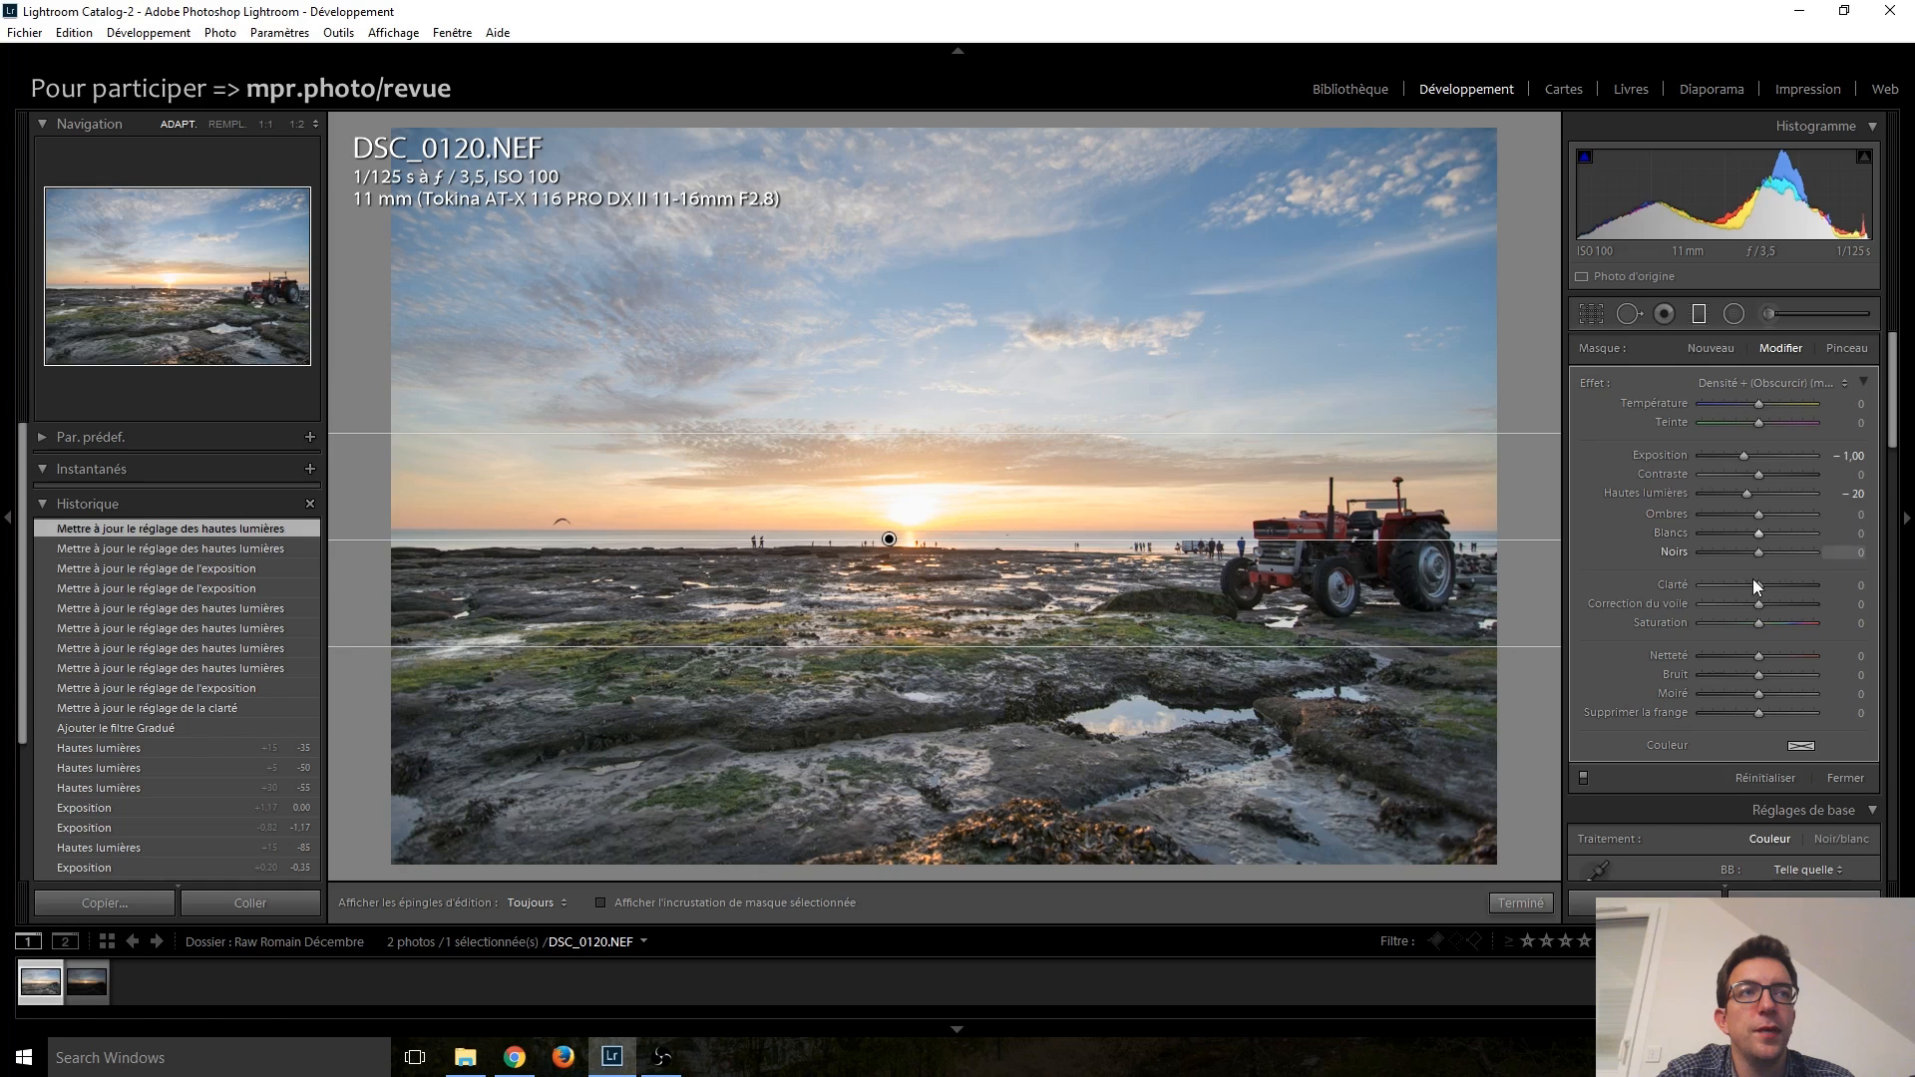
Step: Lower the graduated filter's highlights further to -77 and its exposure to -1.16
drag(1745, 491, 1744, 493)
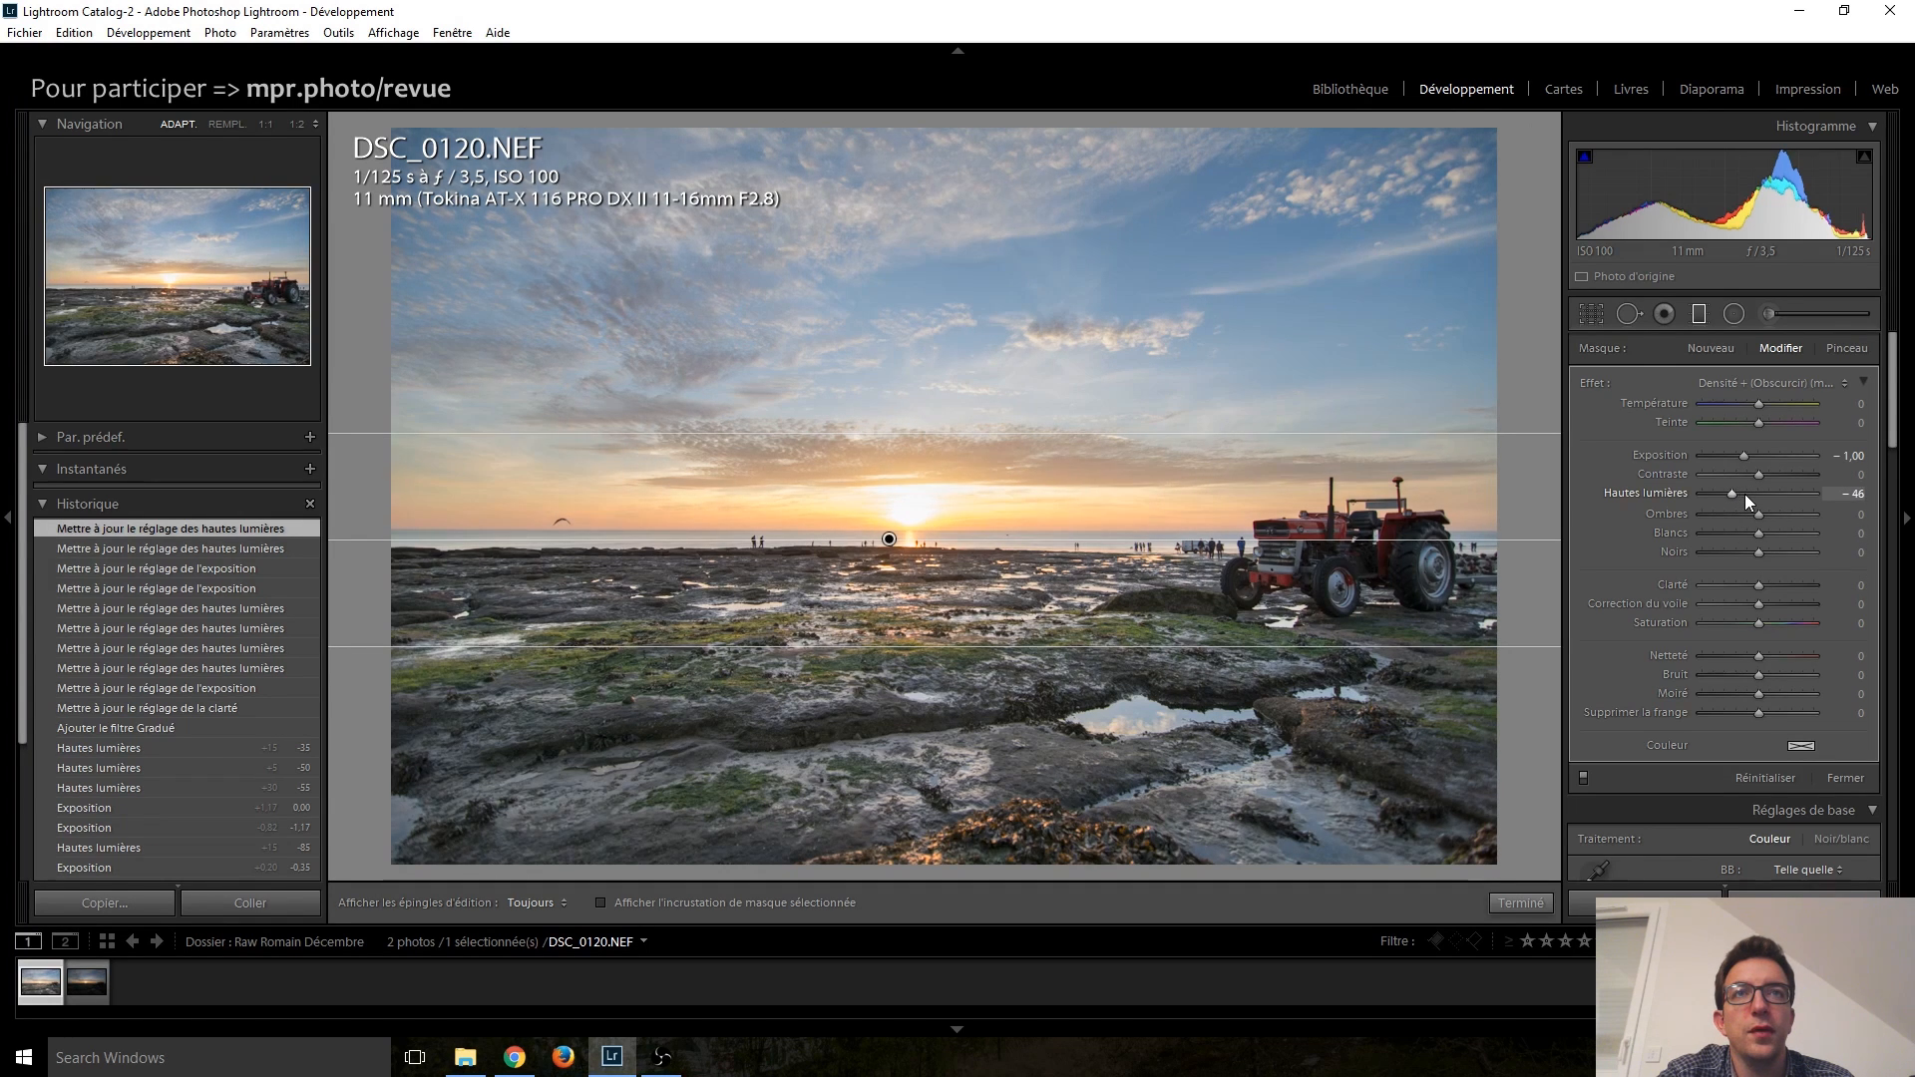
key(Down)
key(Down)
key(Down)
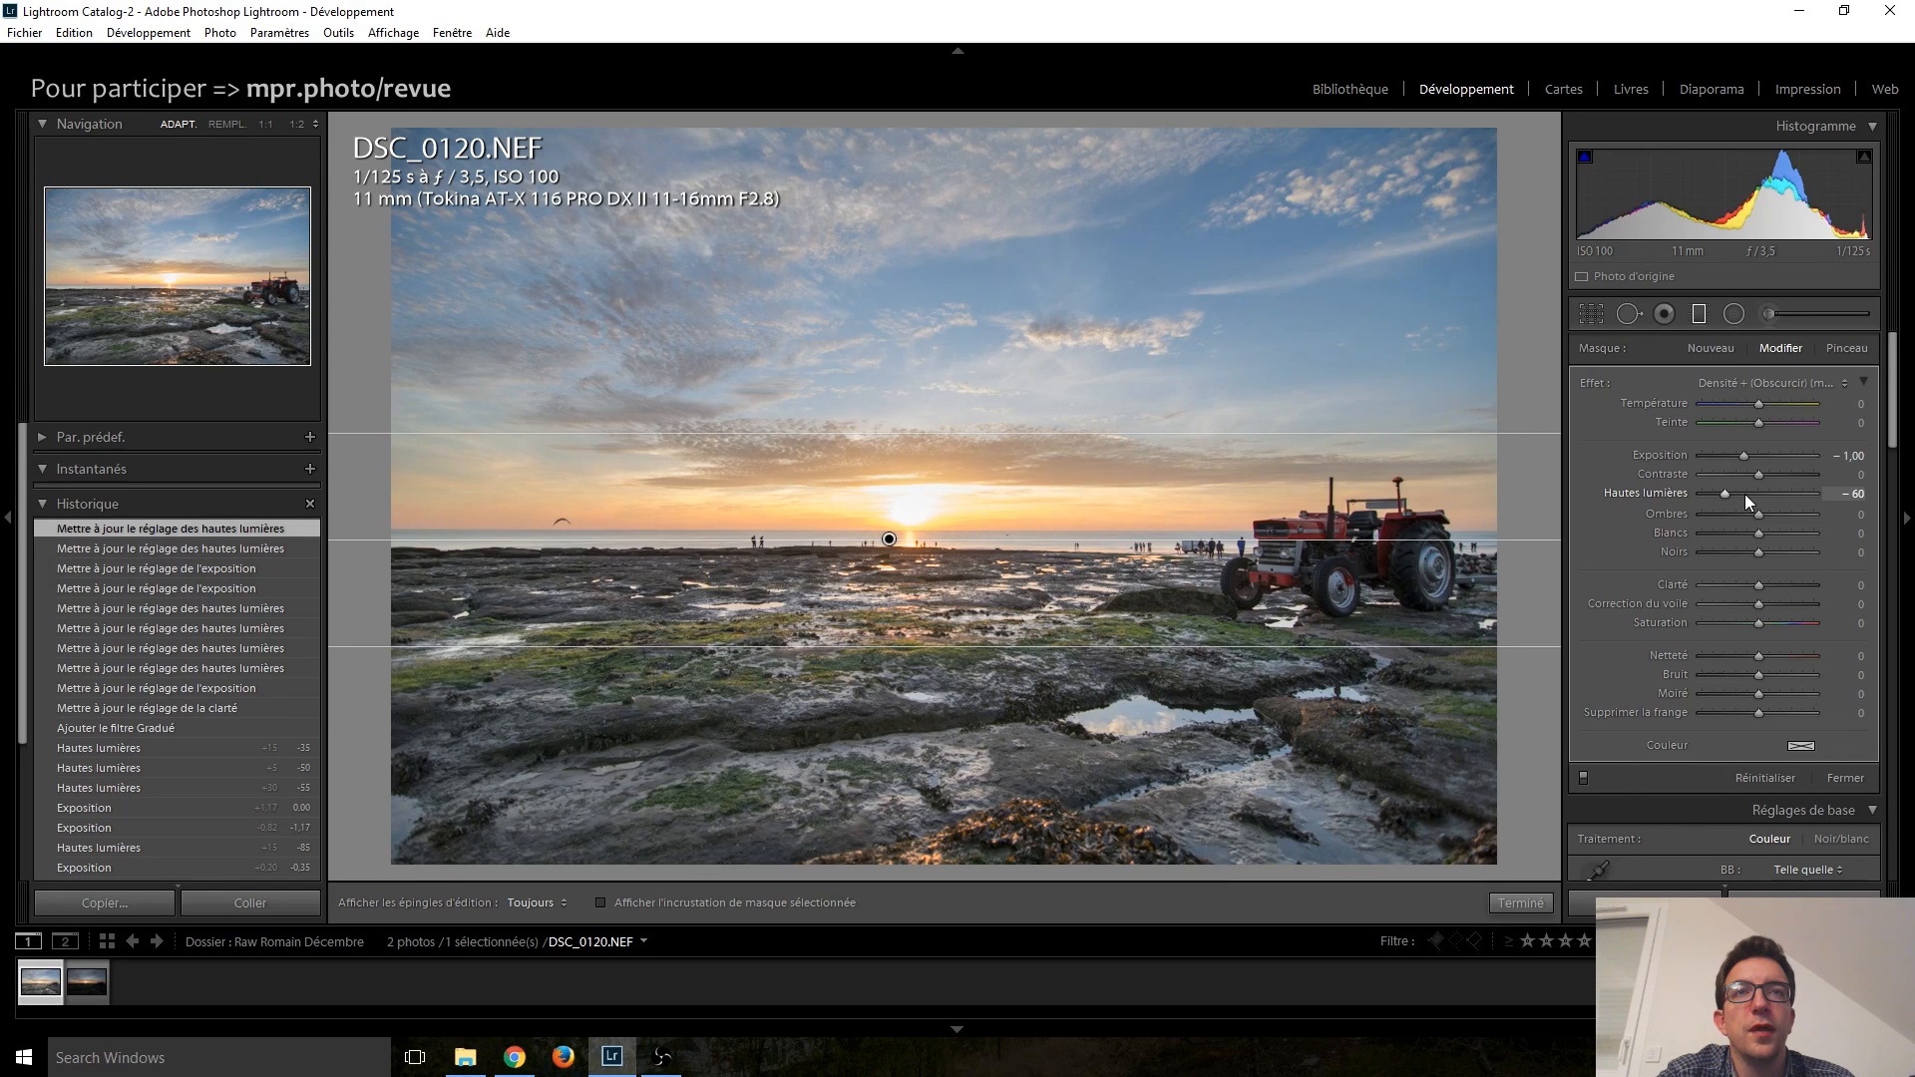
scroll(1744, 494, down, 3)
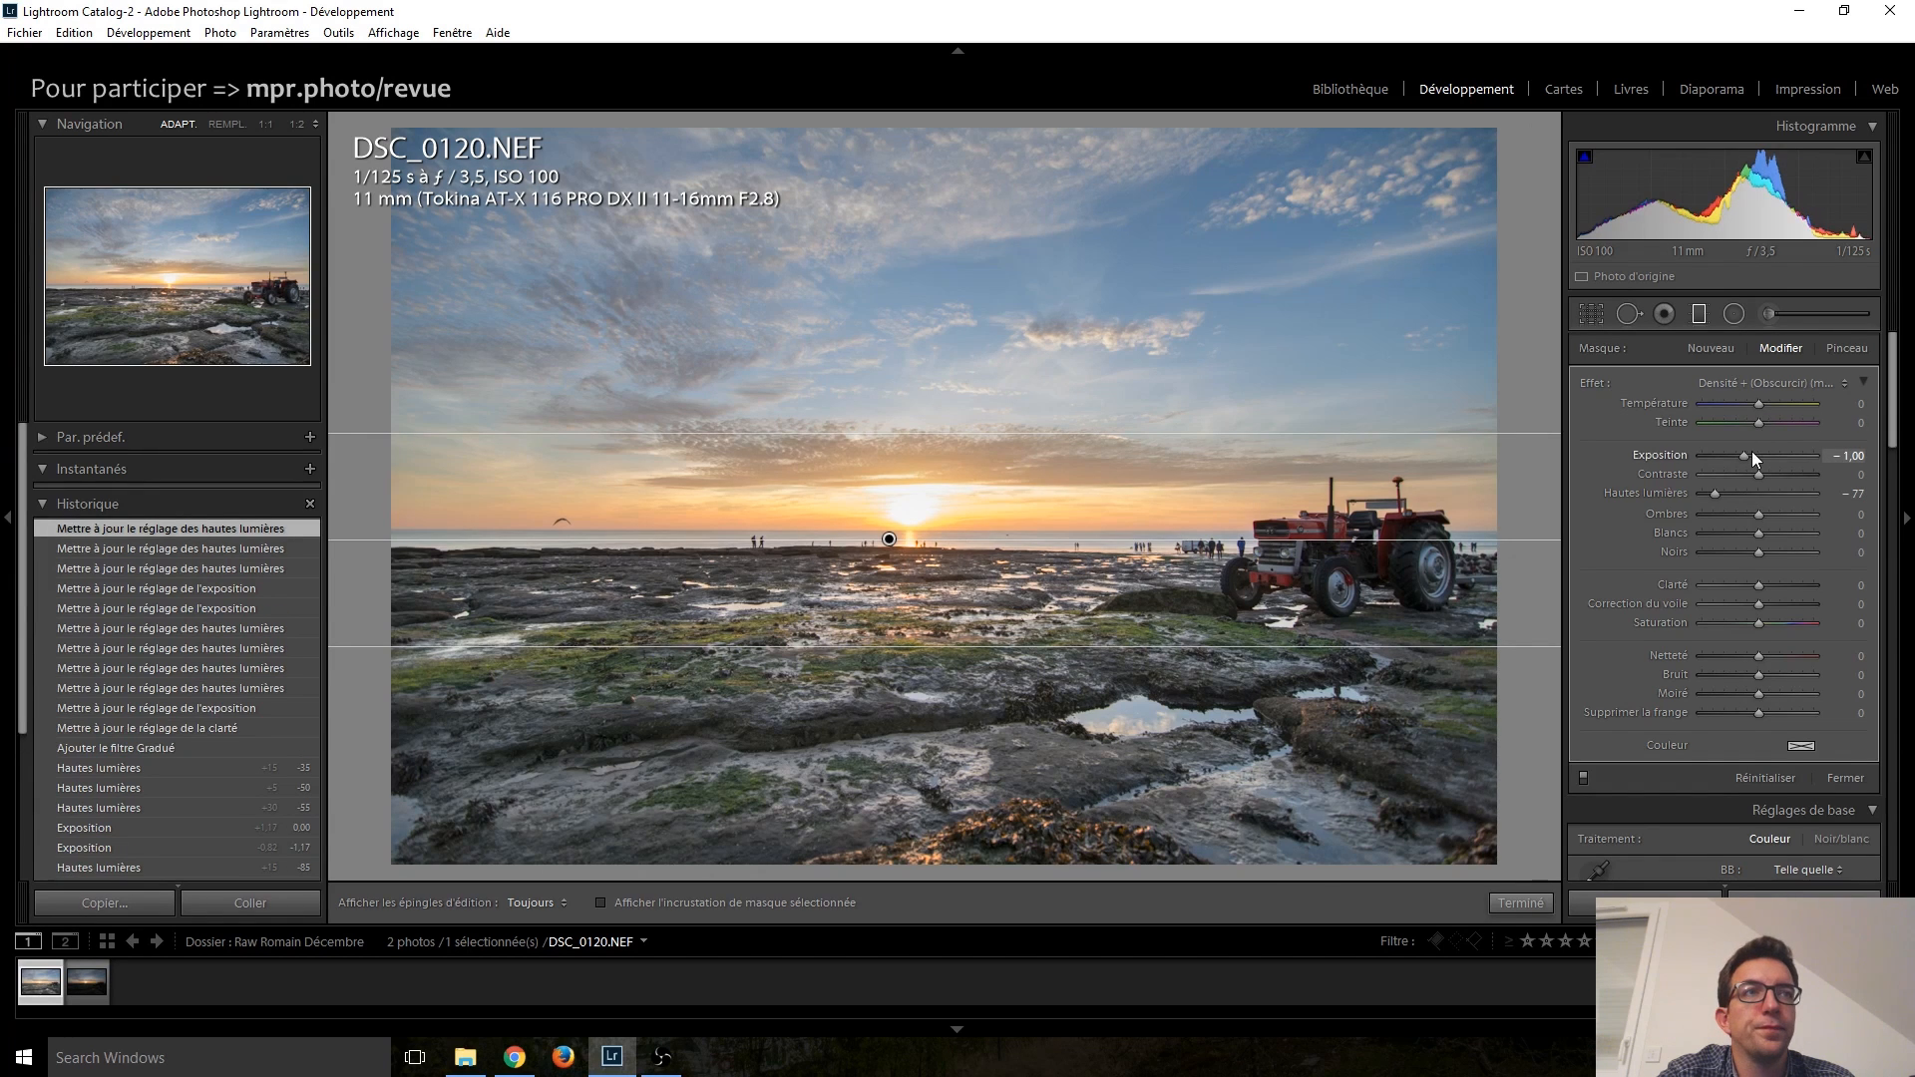
scroll(1751, 457, down, 3)
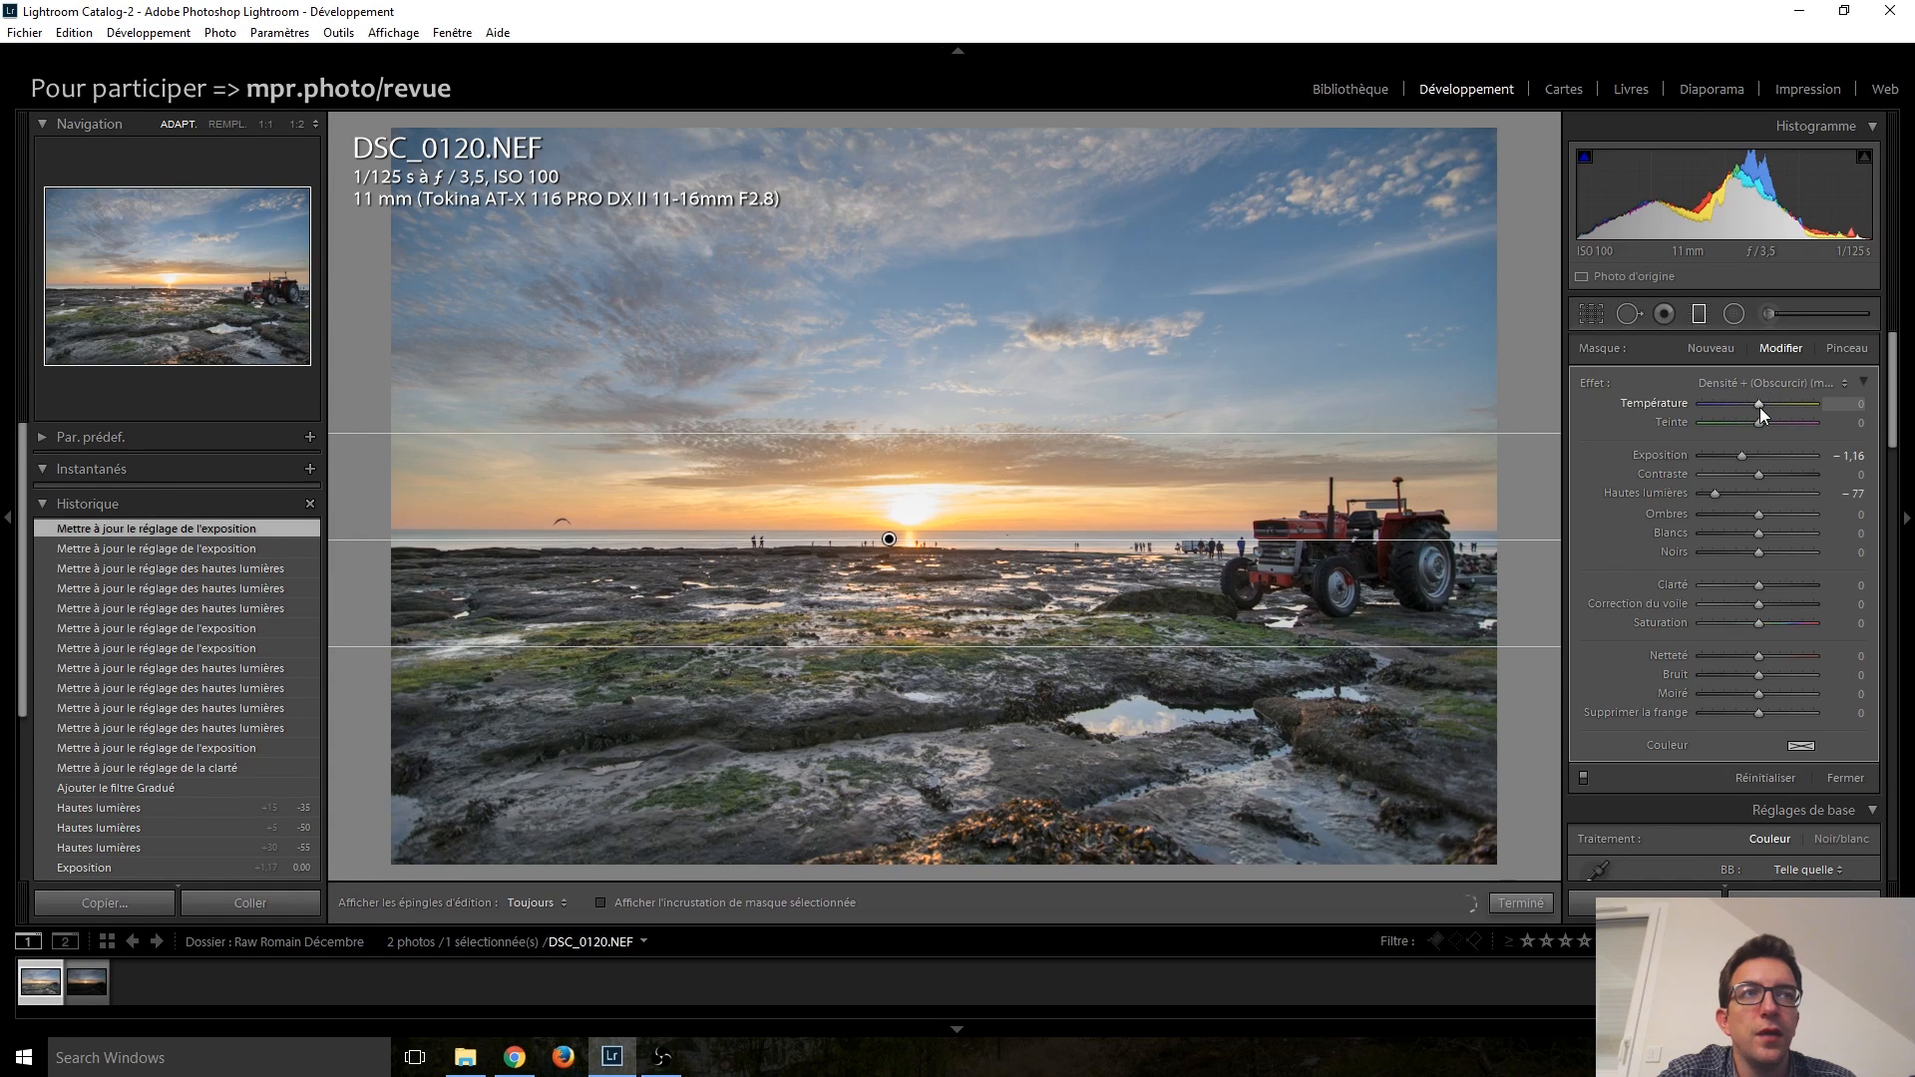
Step: Try a much warmer sky by raising the graduated filter's temperature to 73
drag(1759, 407, 1759, 407)
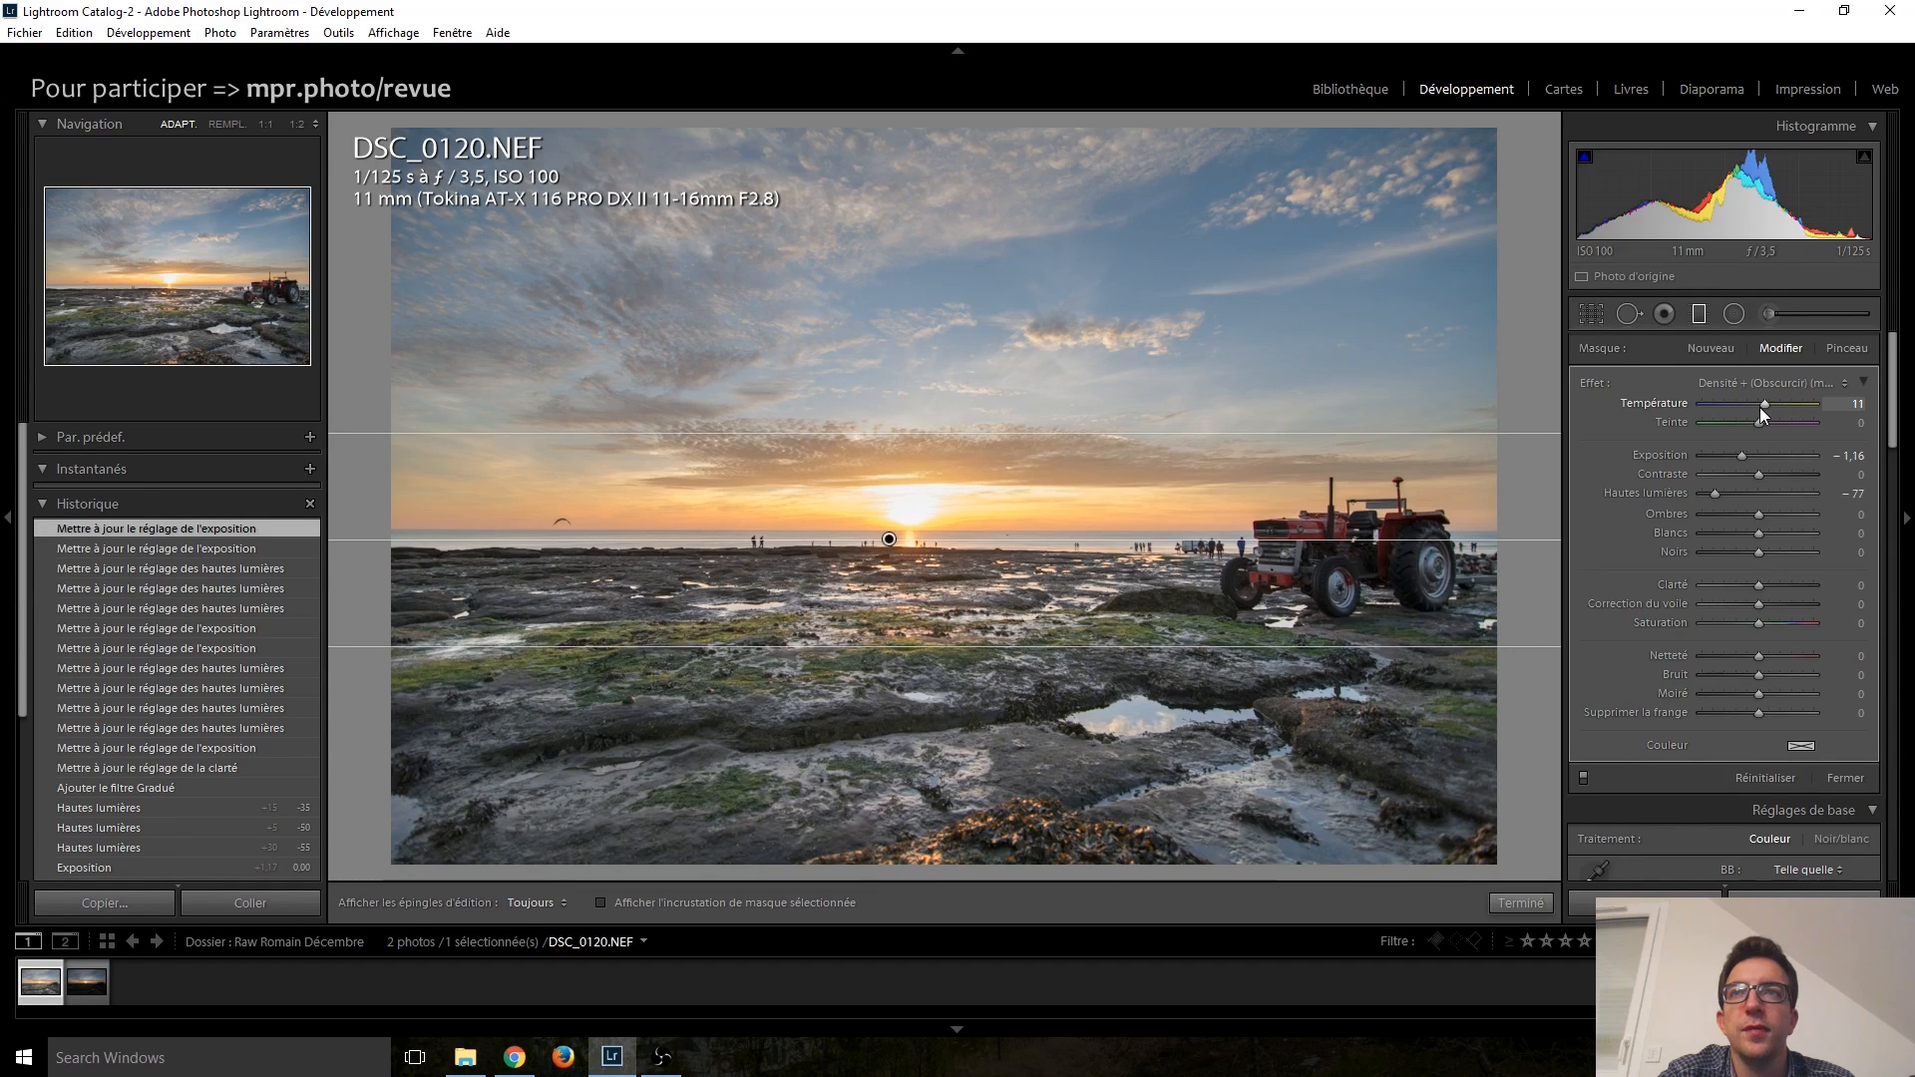
drag(1761, 409, 1776, 409)
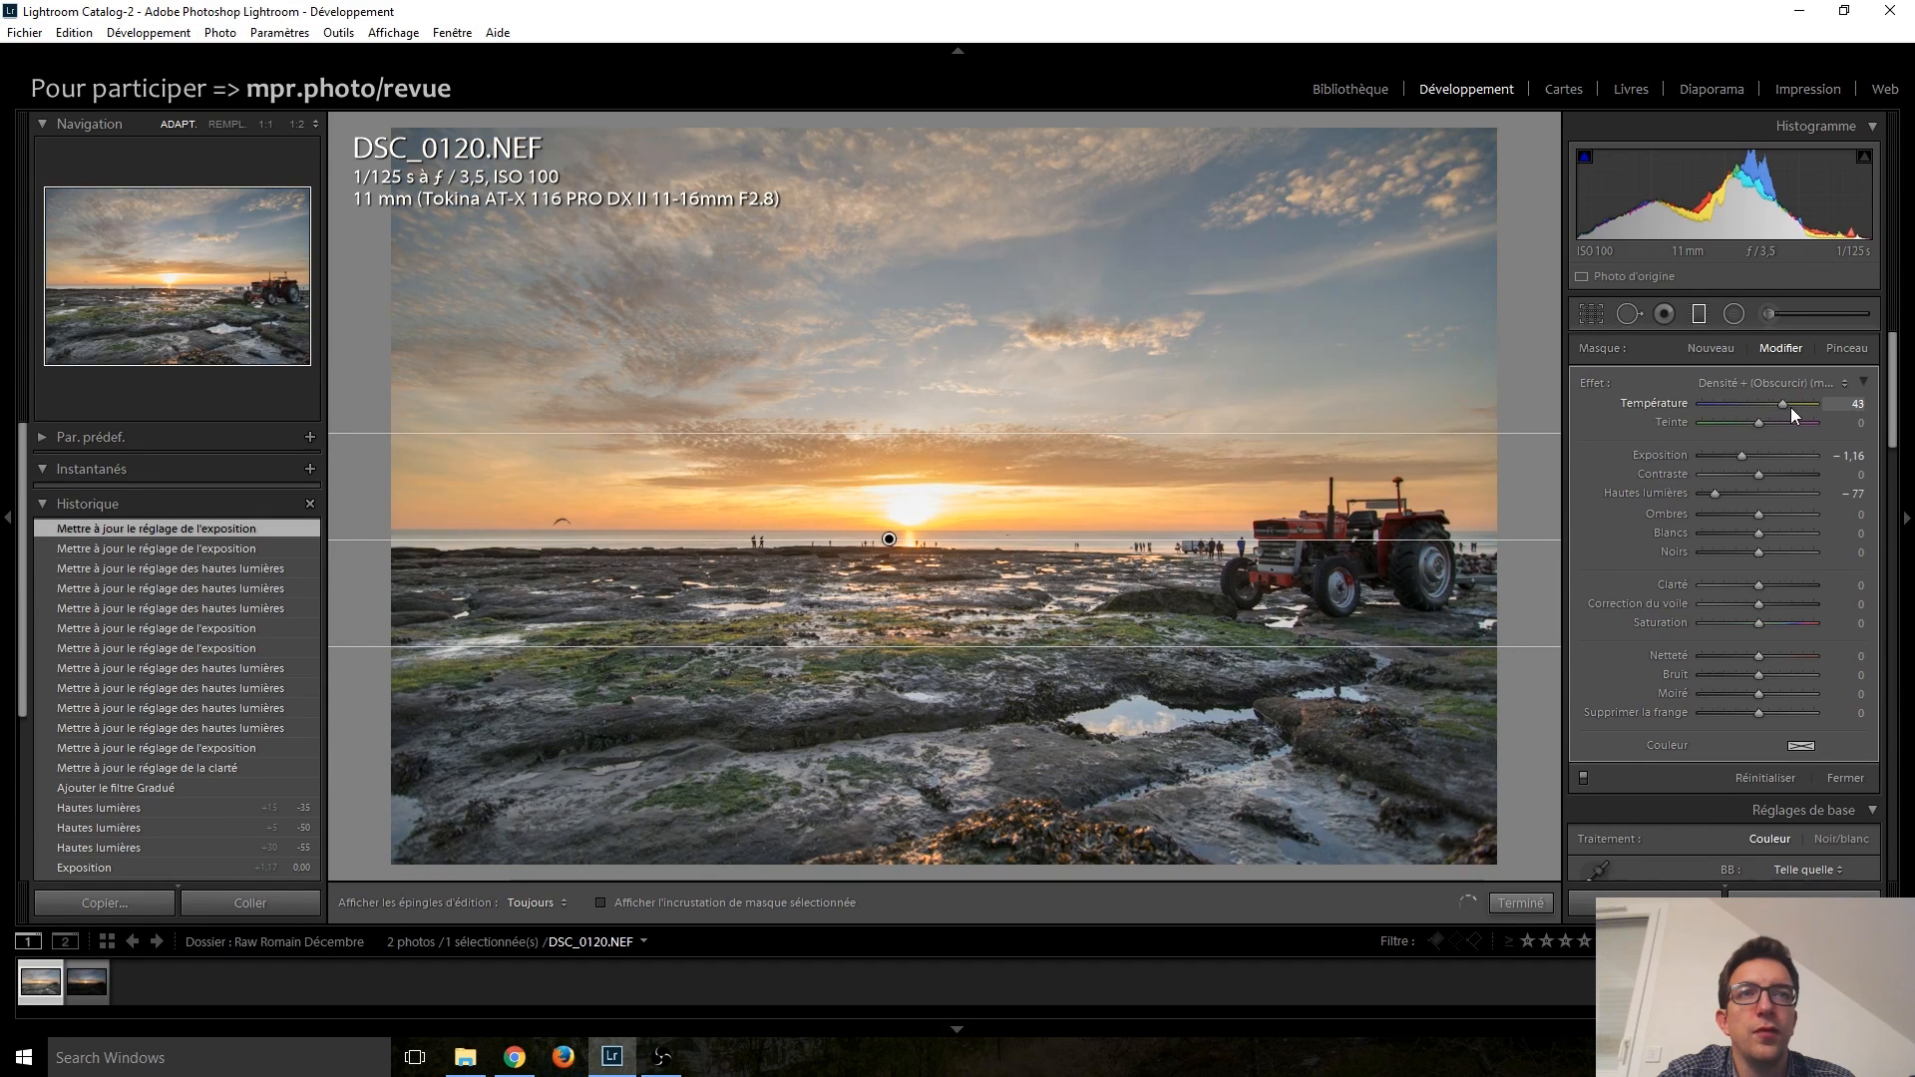
drag(1803, 406, 1805, 407)
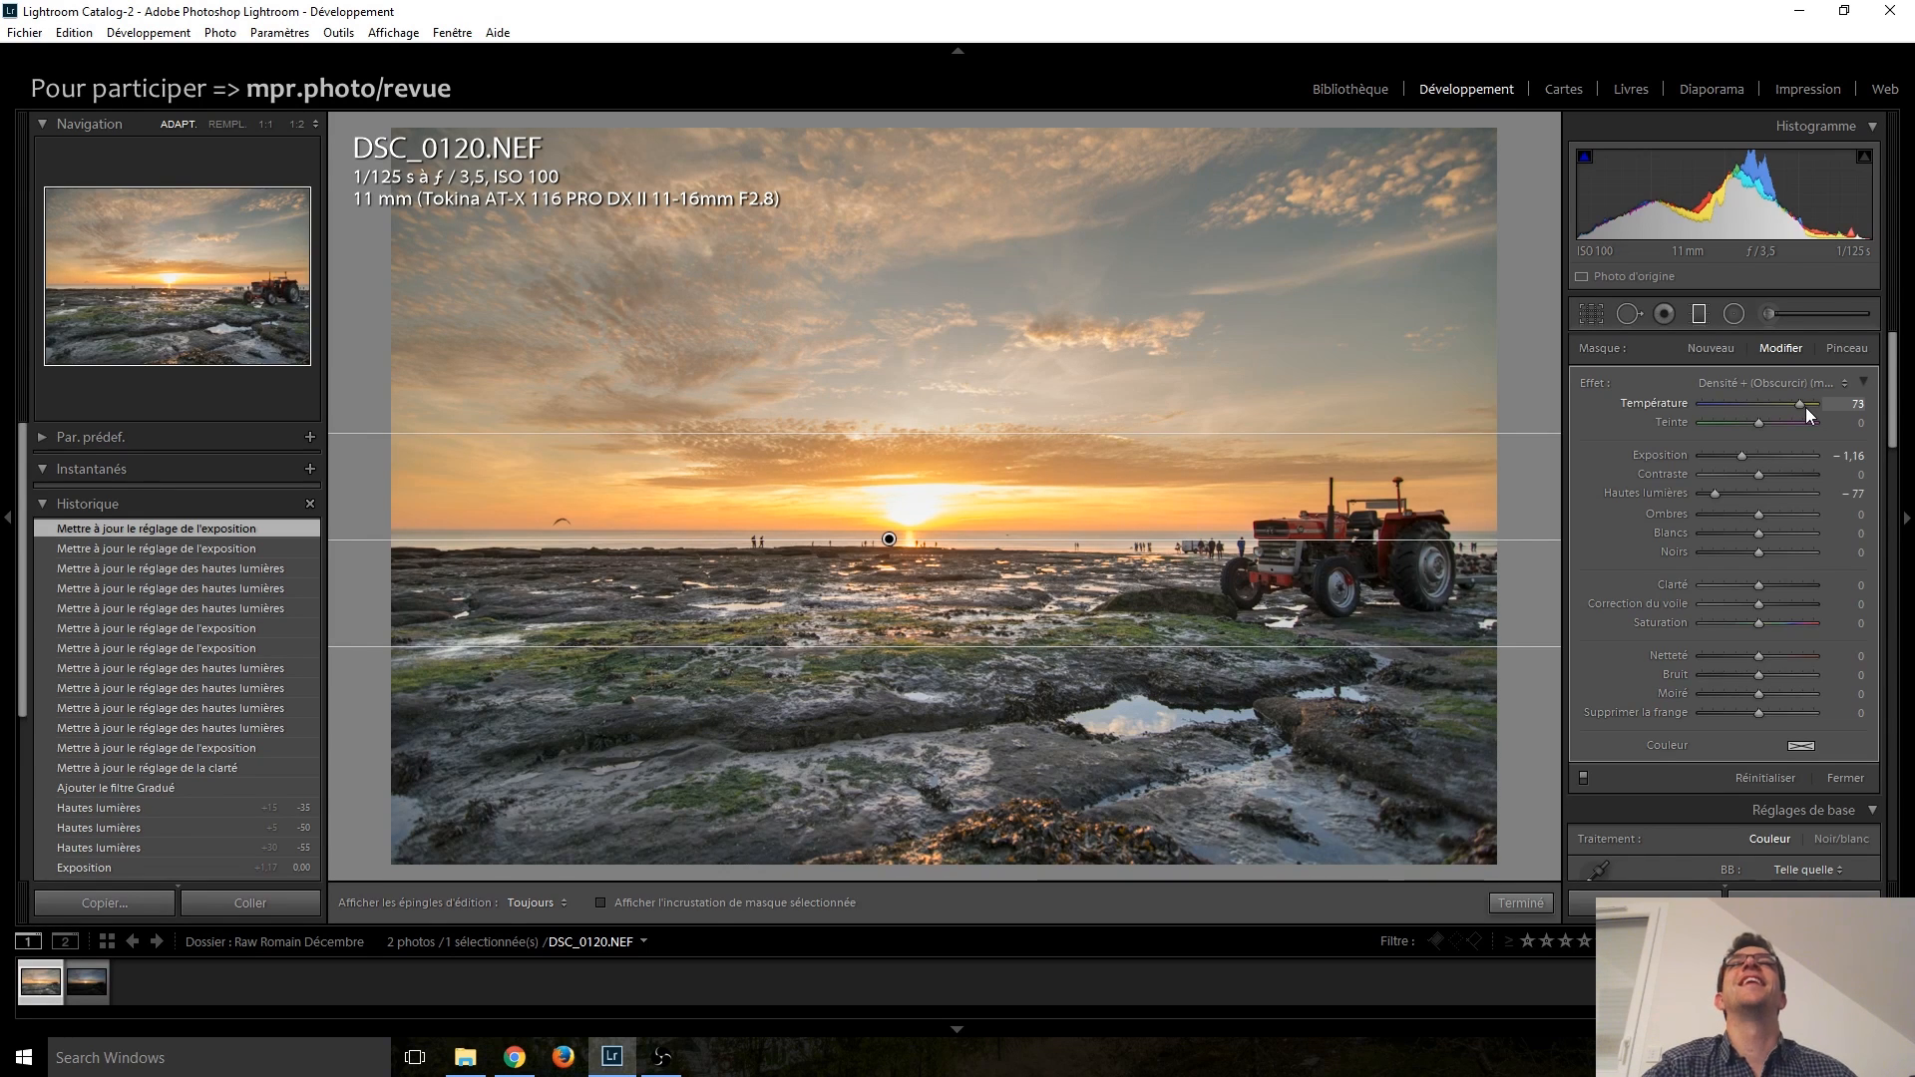
Step: Reduce the graduated filter's temperature to 16 and set its tint to 3
drag(1805, 407, 1786, 413)
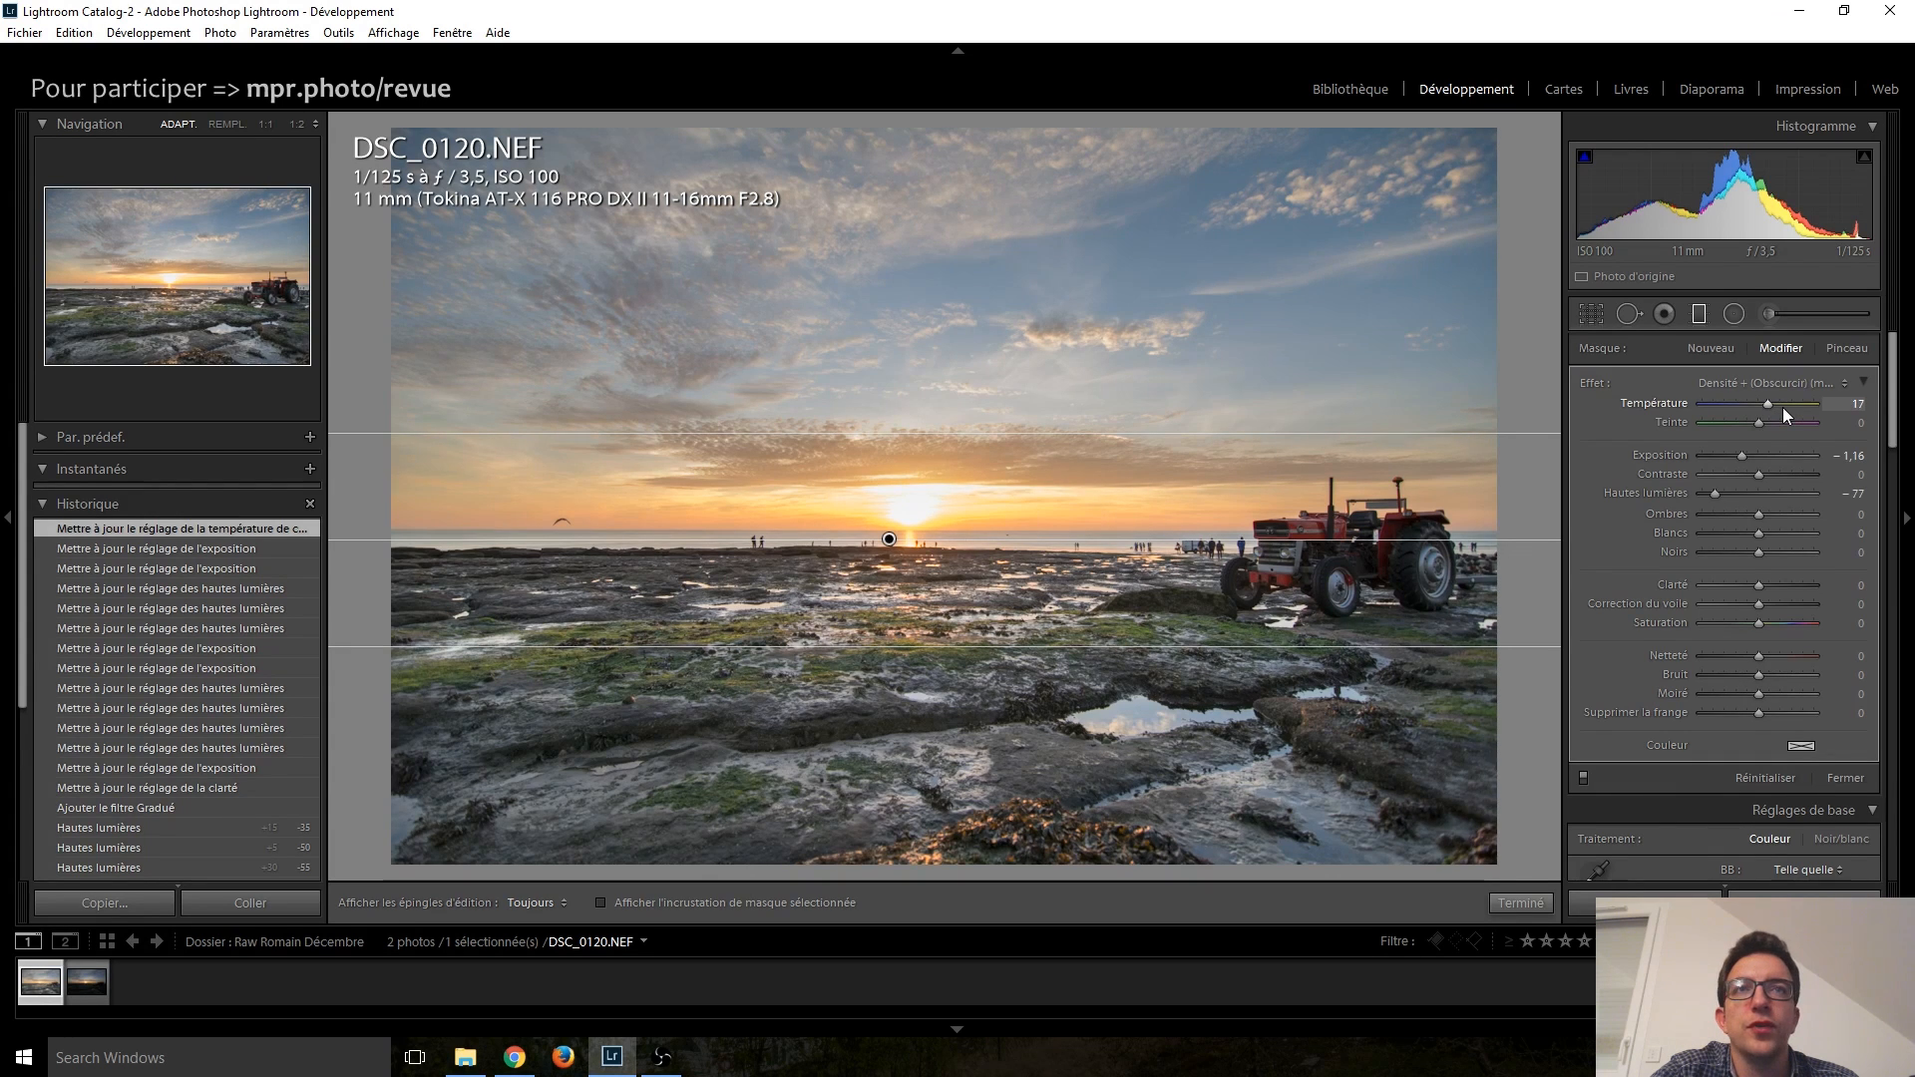
key(Up)
key(Up)
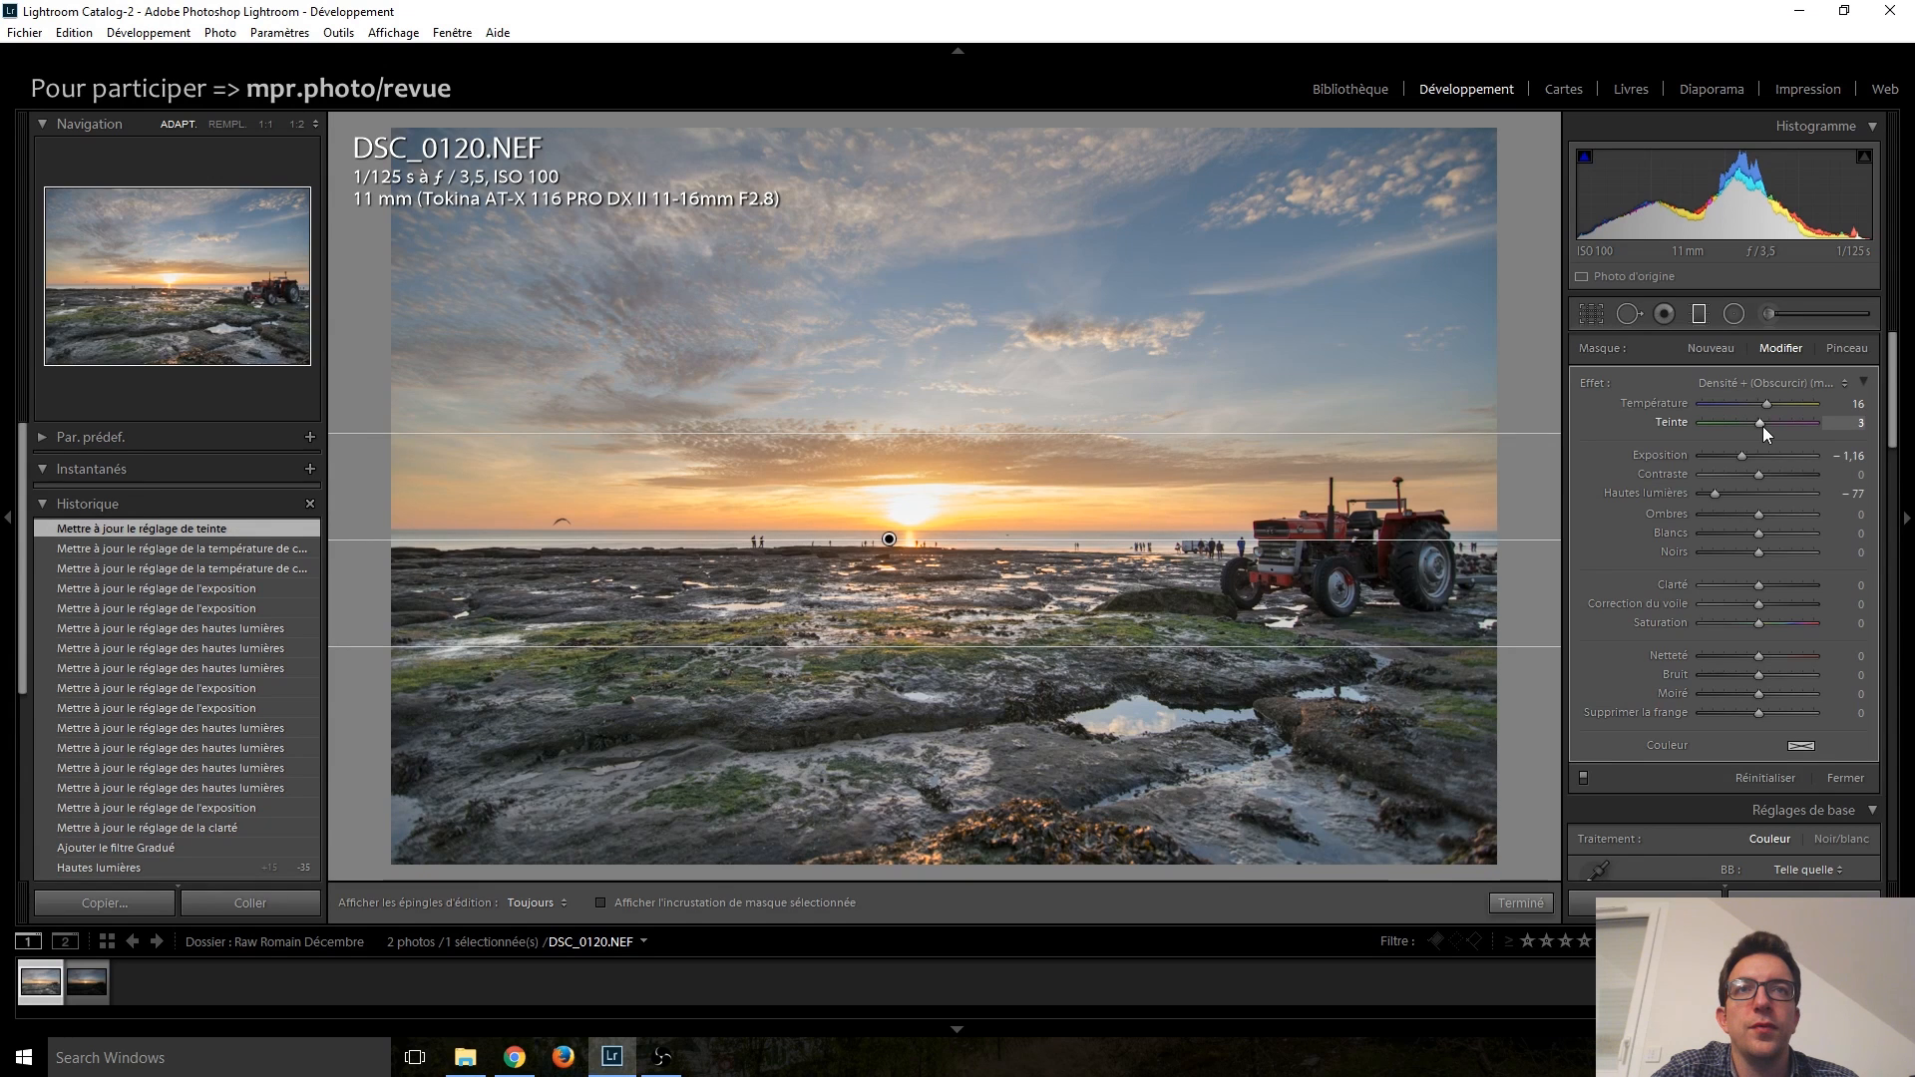
Step: Set the graduated filter's tint to 6 and close the filter tool
key(Down)
key(Up)
key(Up)
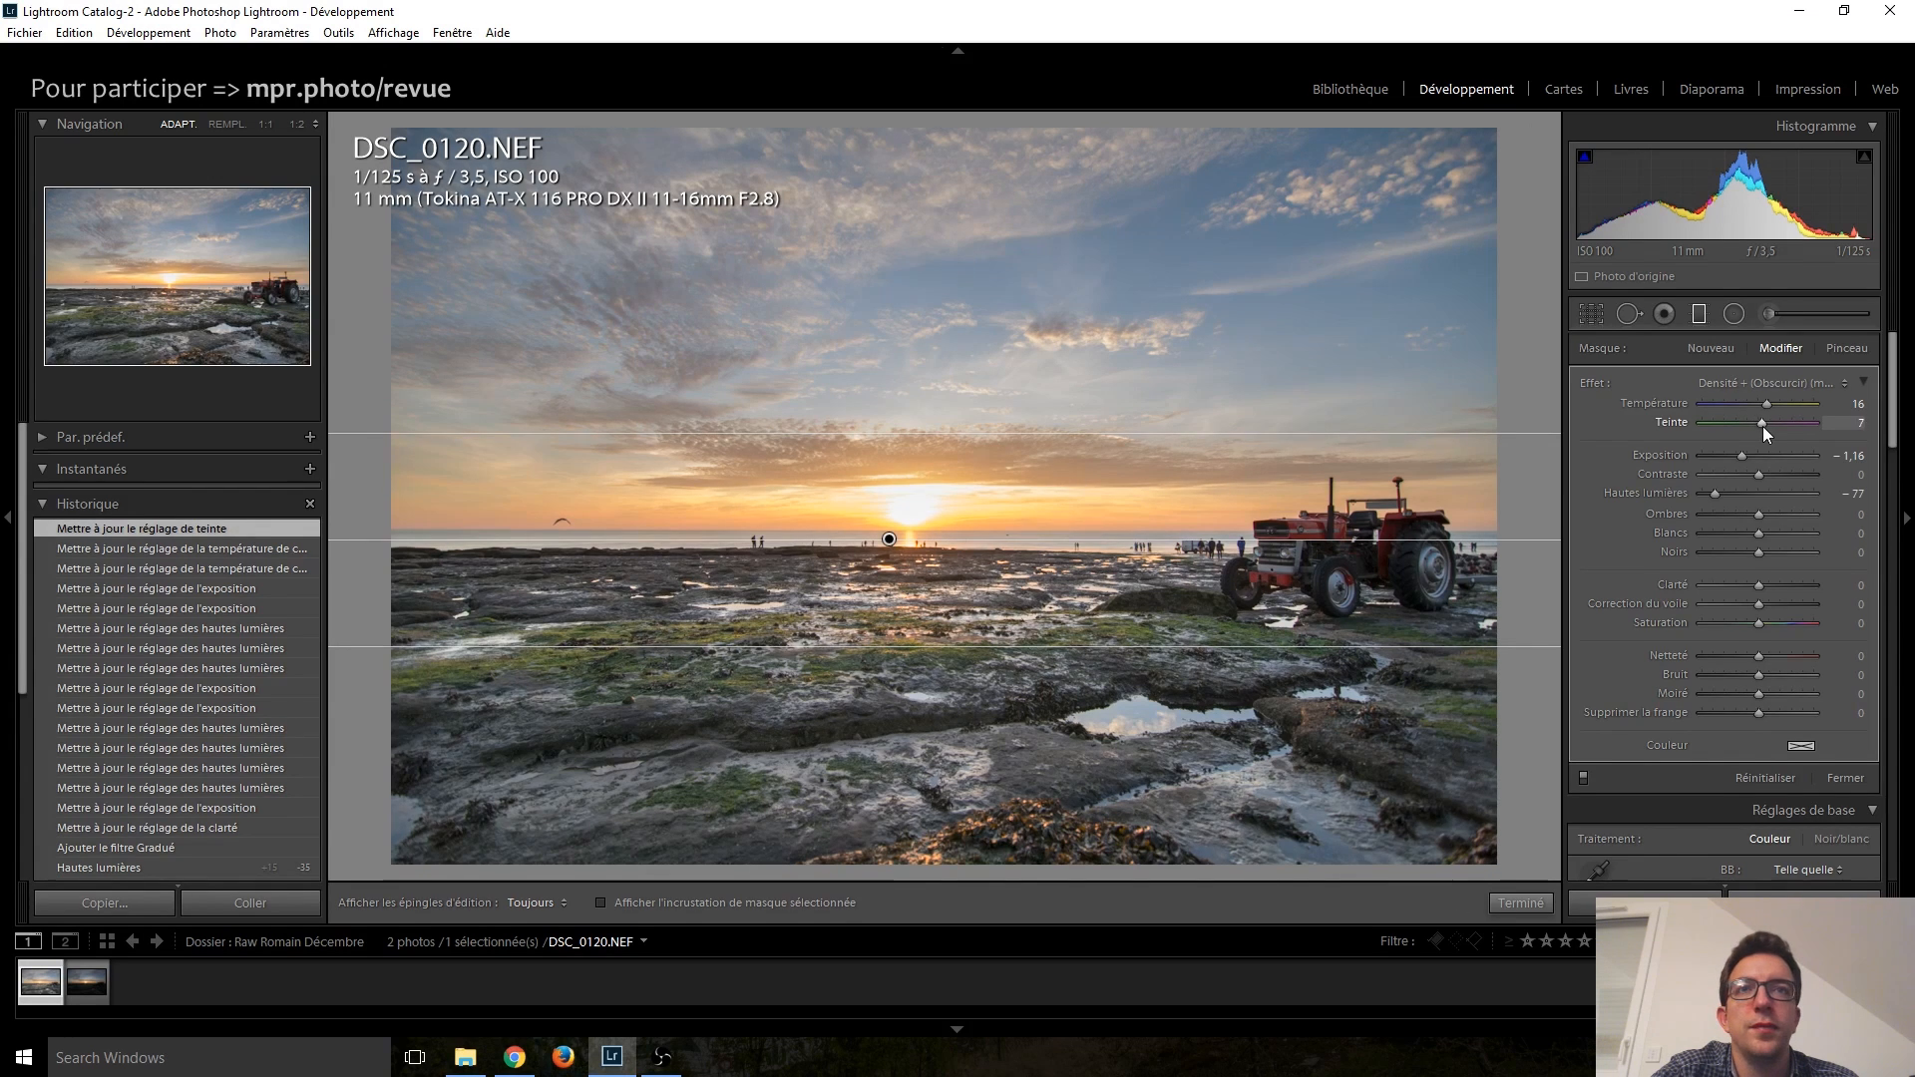
key(Down)
key(Up)
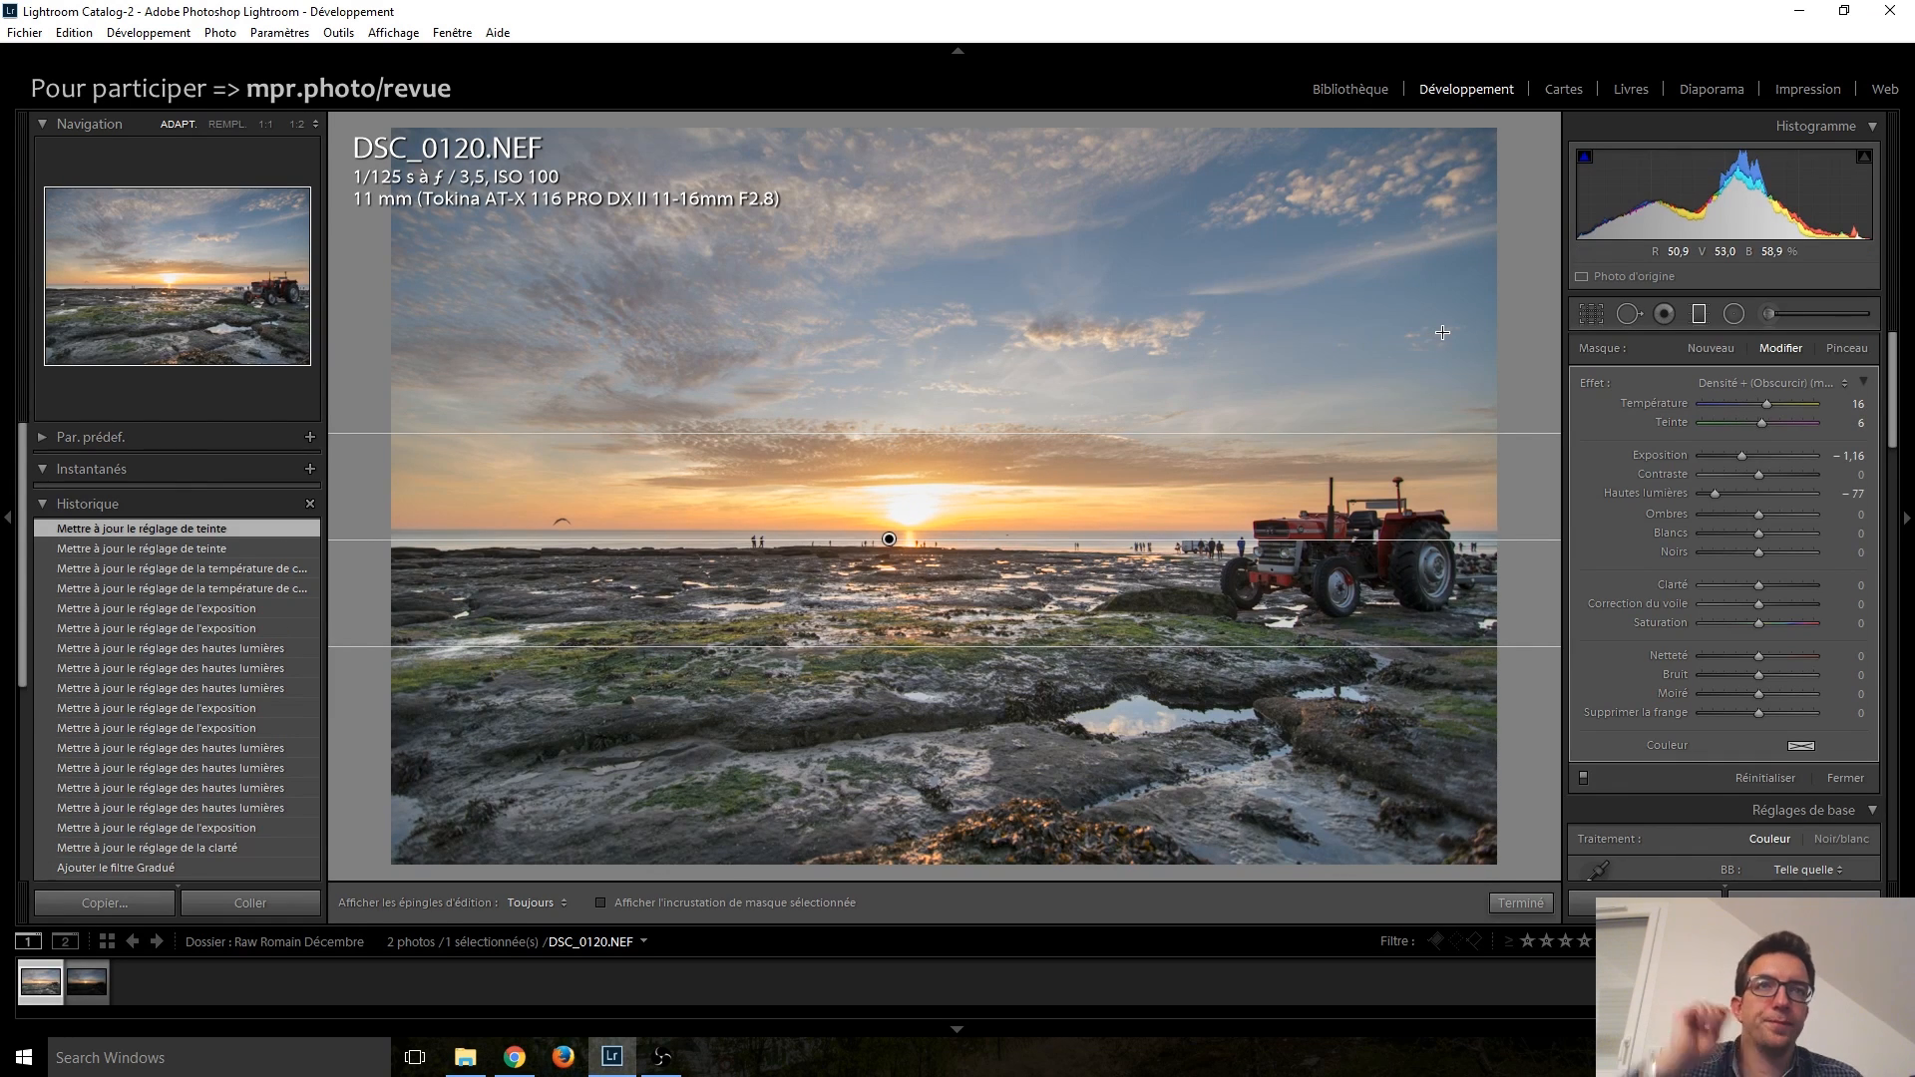
click(1693, 319)
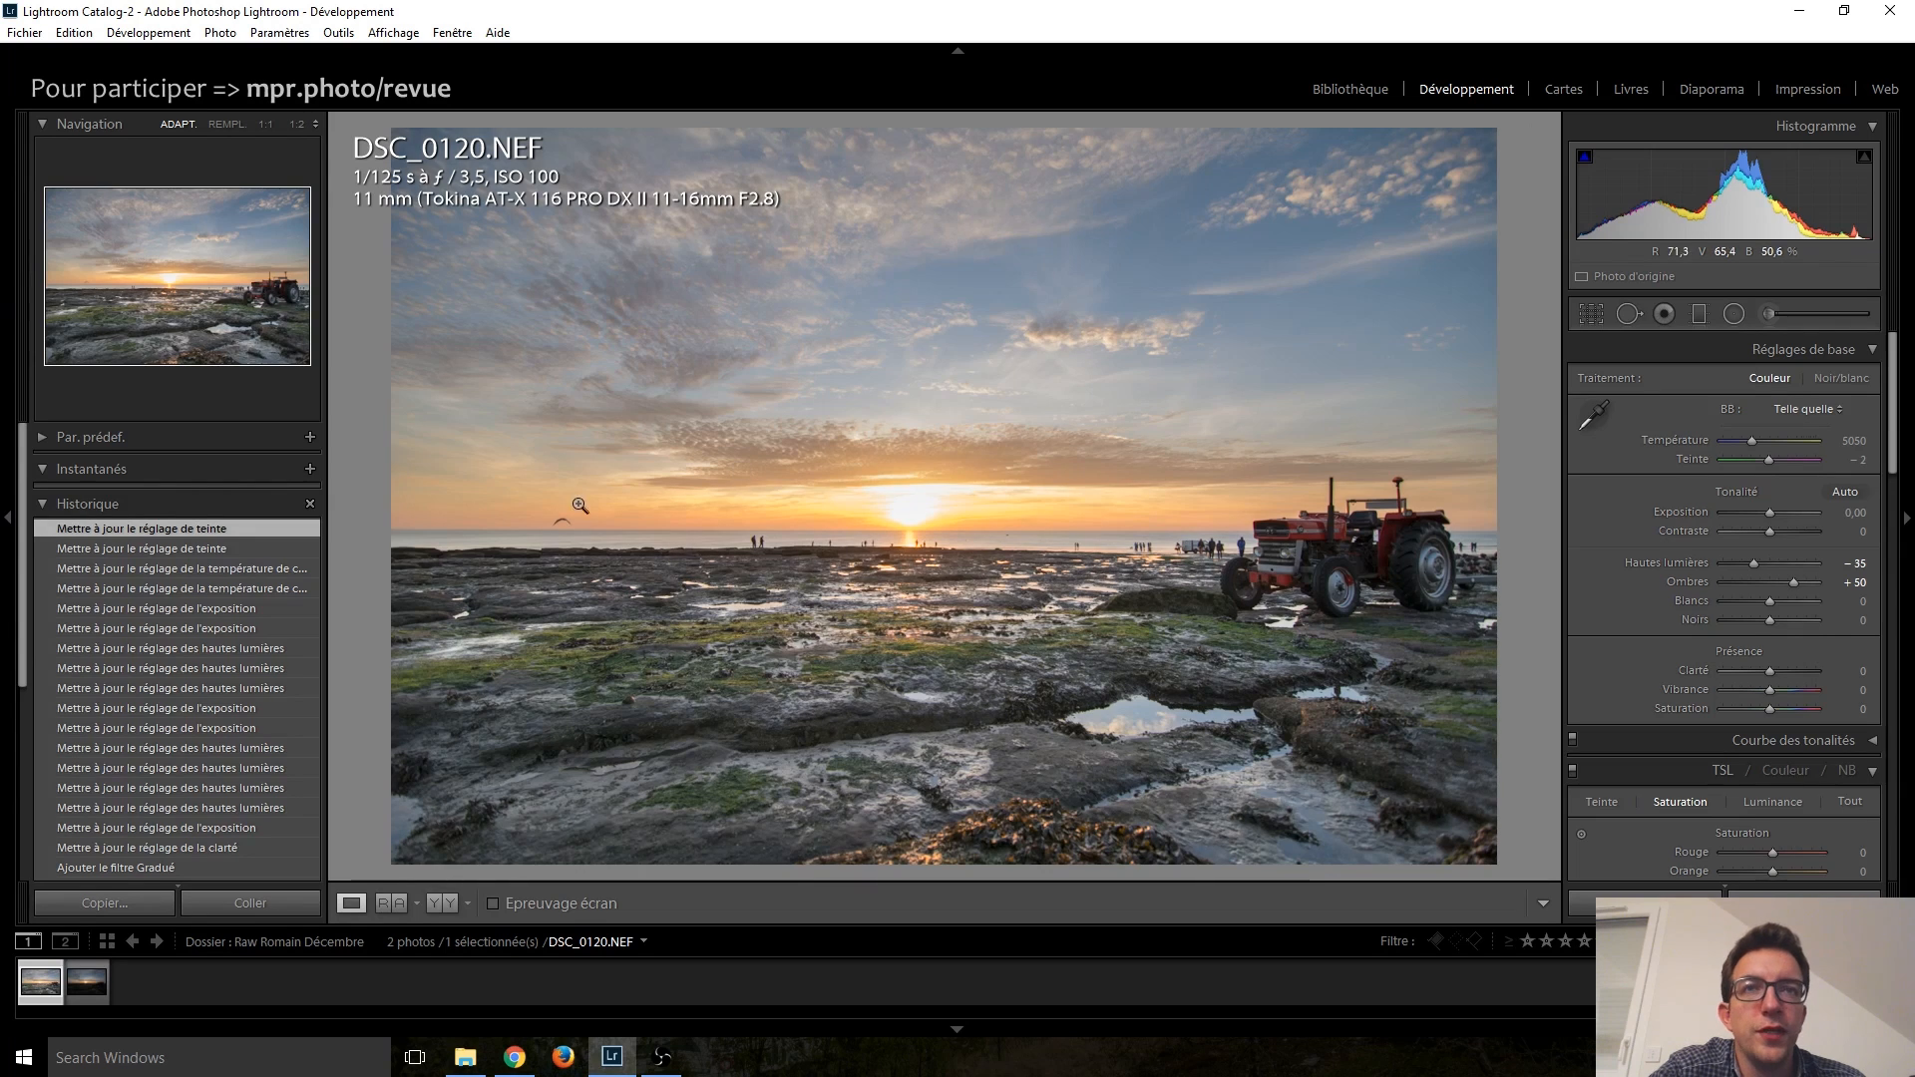
Step: Straighten the photo by aligning it to the sea horizon, applying a crop angle of -0.17
click(1593, 313)
click(1589, 441)
drag(449, 528, 1483, 530)
key(Return)
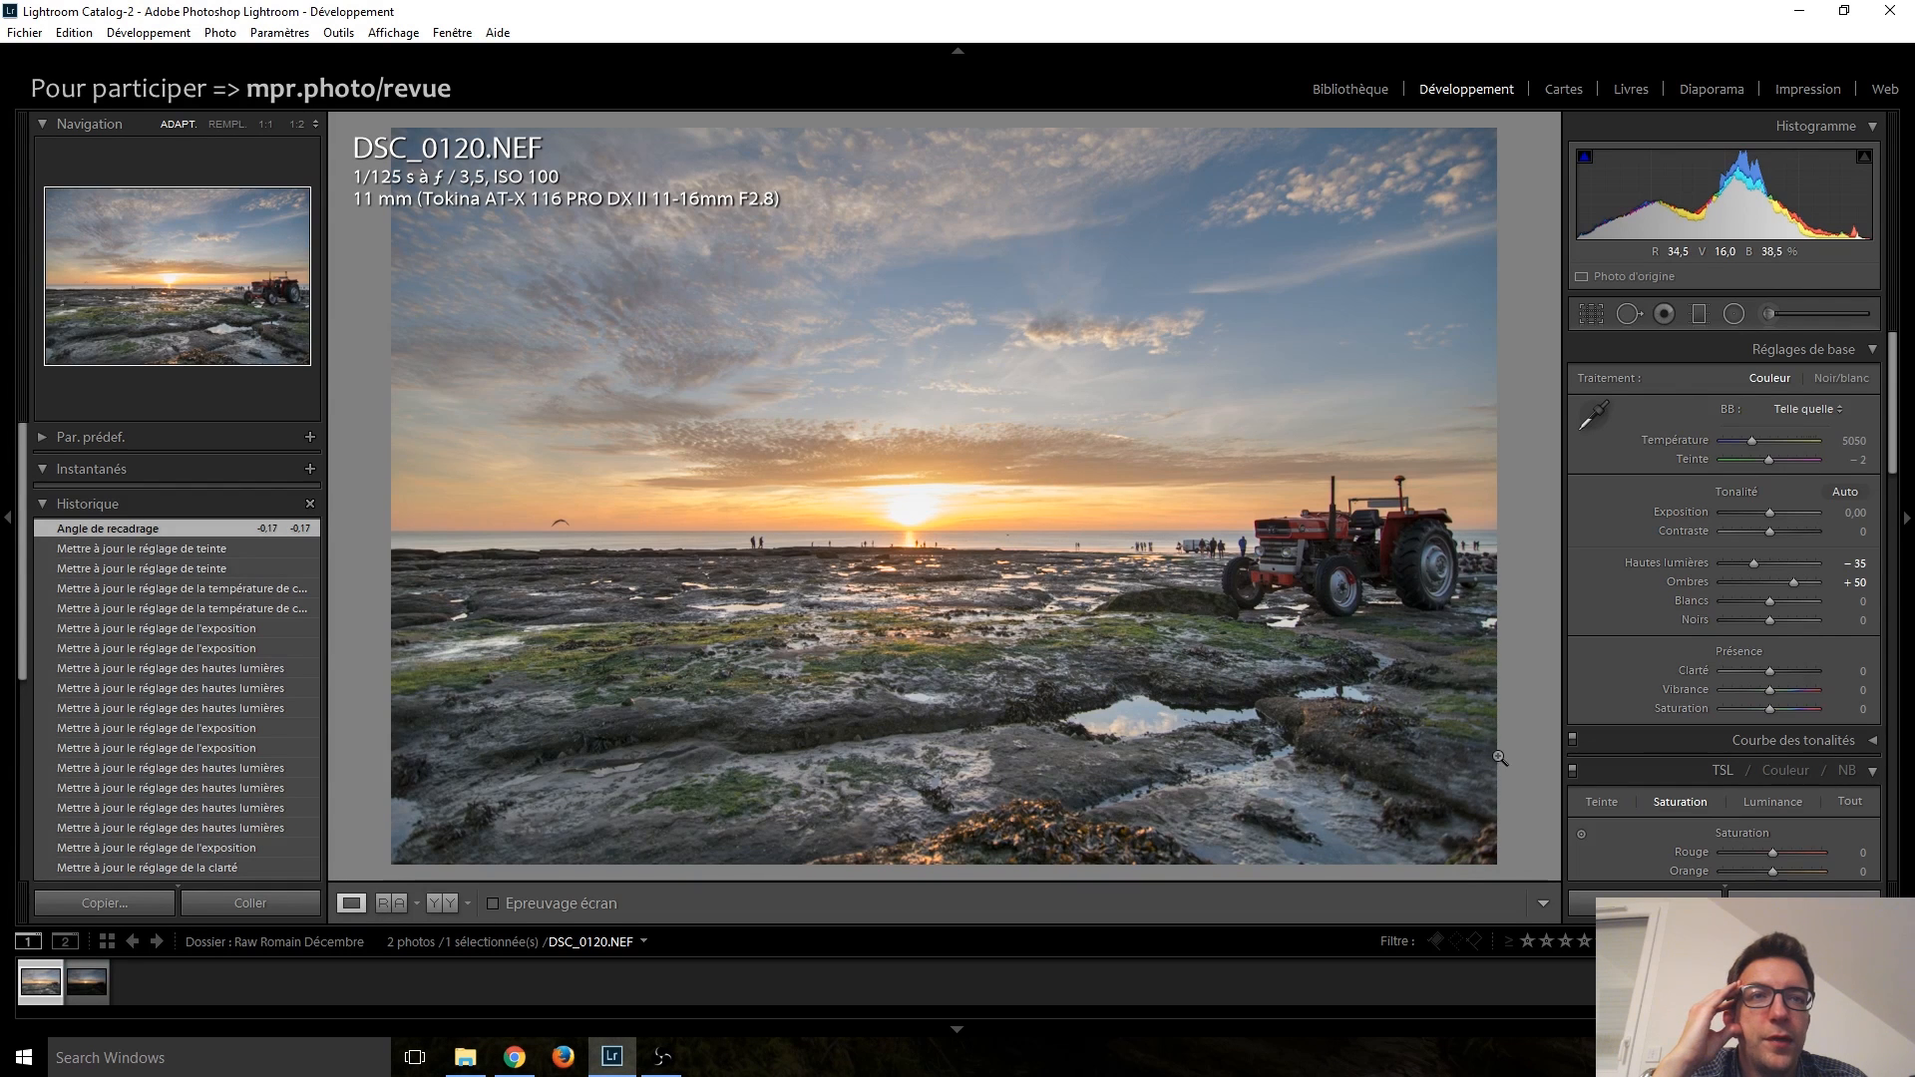
Step: Crop the photo to a 16 x 9 aspect ratio, positioning the frame to keep the full sky and trim the foreground
click(995, 864)
drag(1021, 702, 1047, 799)
drag(758, 519, 987, 654)
click(987, 653)
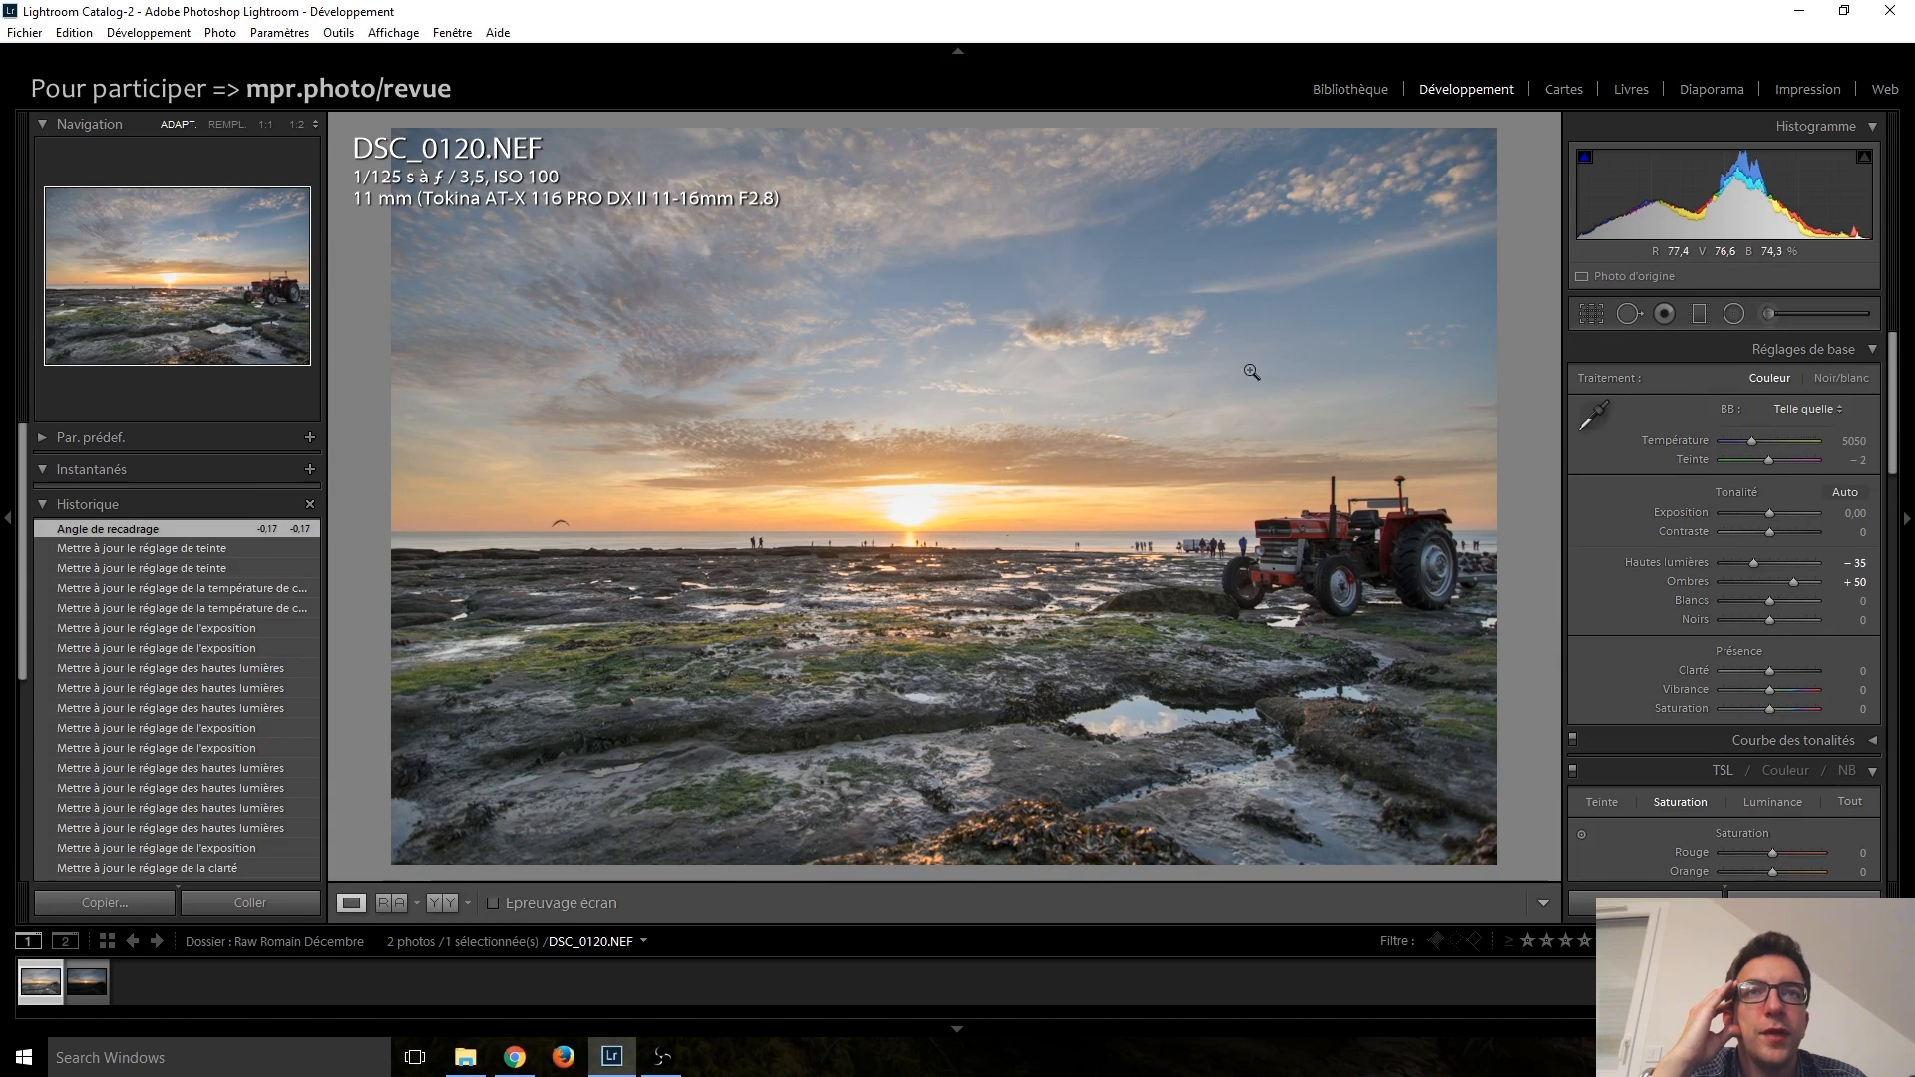
click(1592, 314)
click(1825, 387)
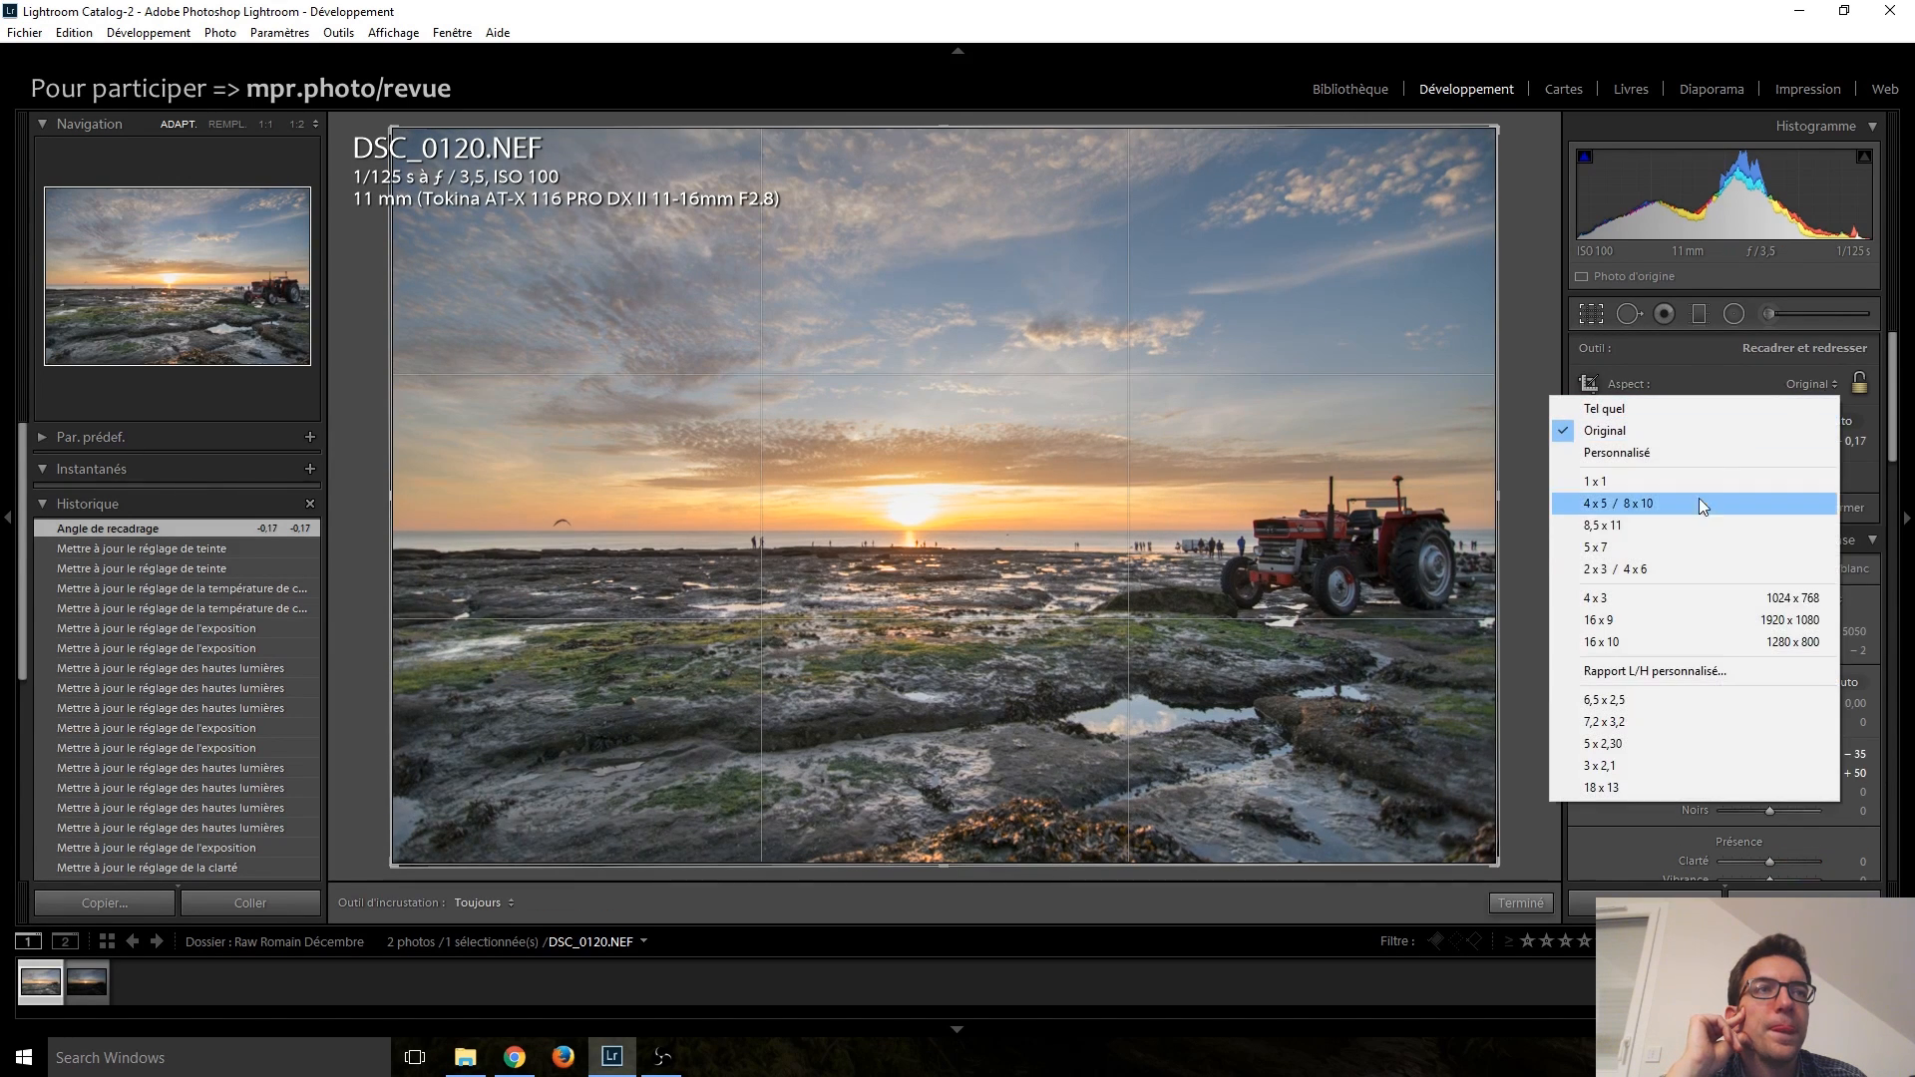
click(1665, 612)
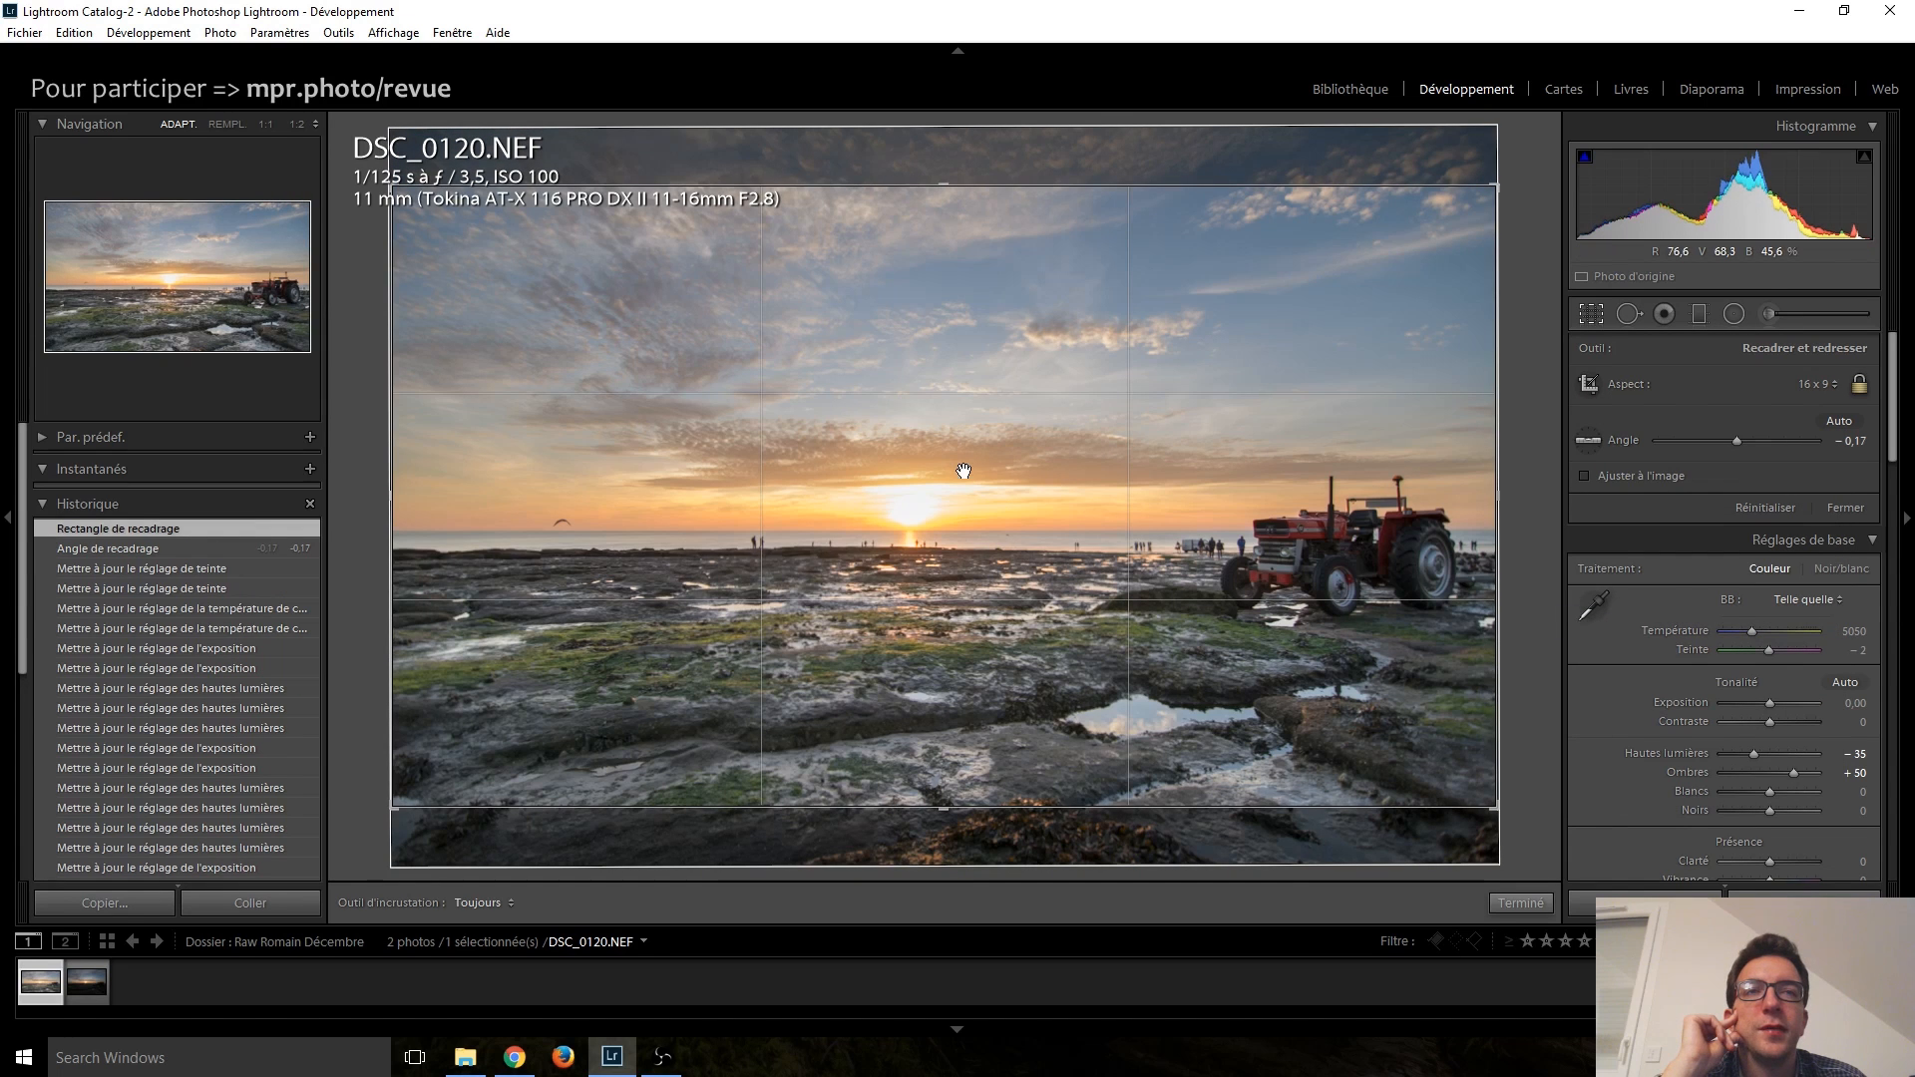
drag(926, 448, 967, 504)
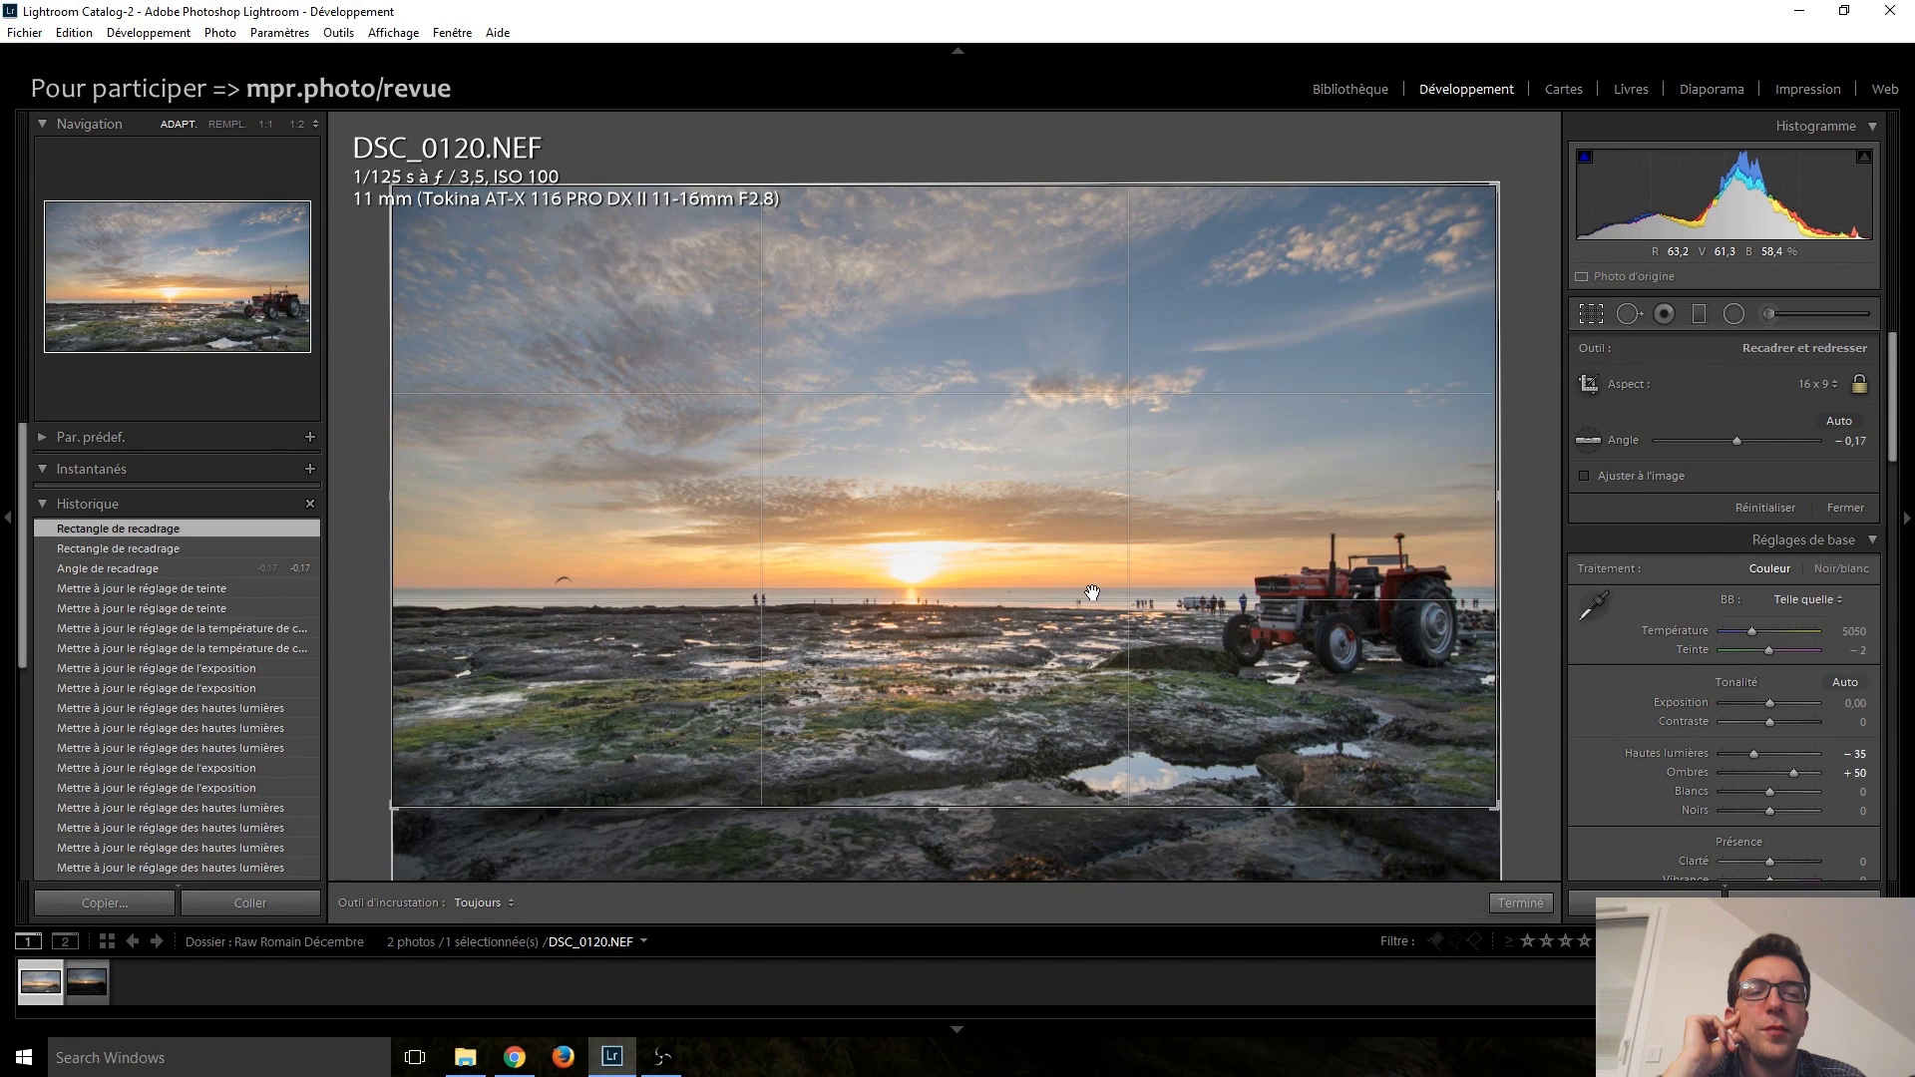
key(Return)
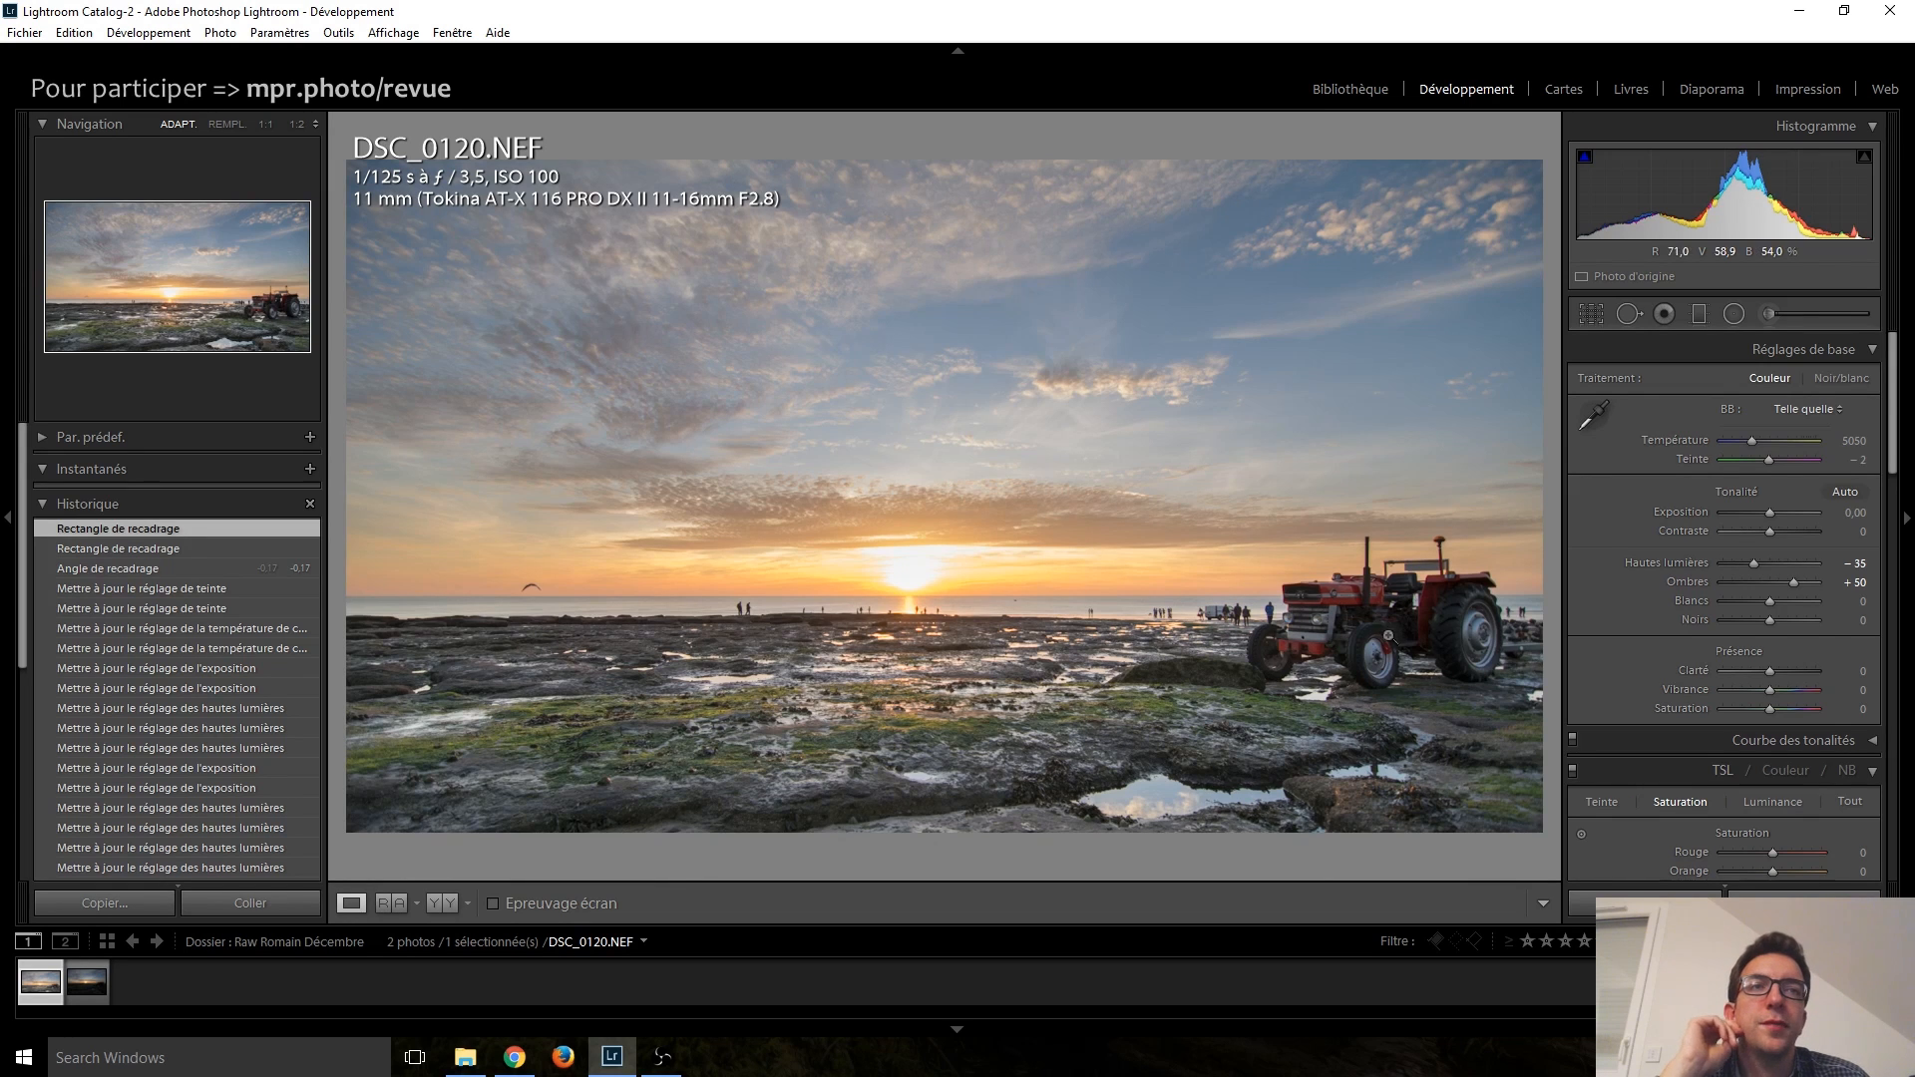
Step: Try a tighter 16 x 9 crop favouring the foreground rocks and tractor, and revert to the full-sky crop
click(1592, 315)
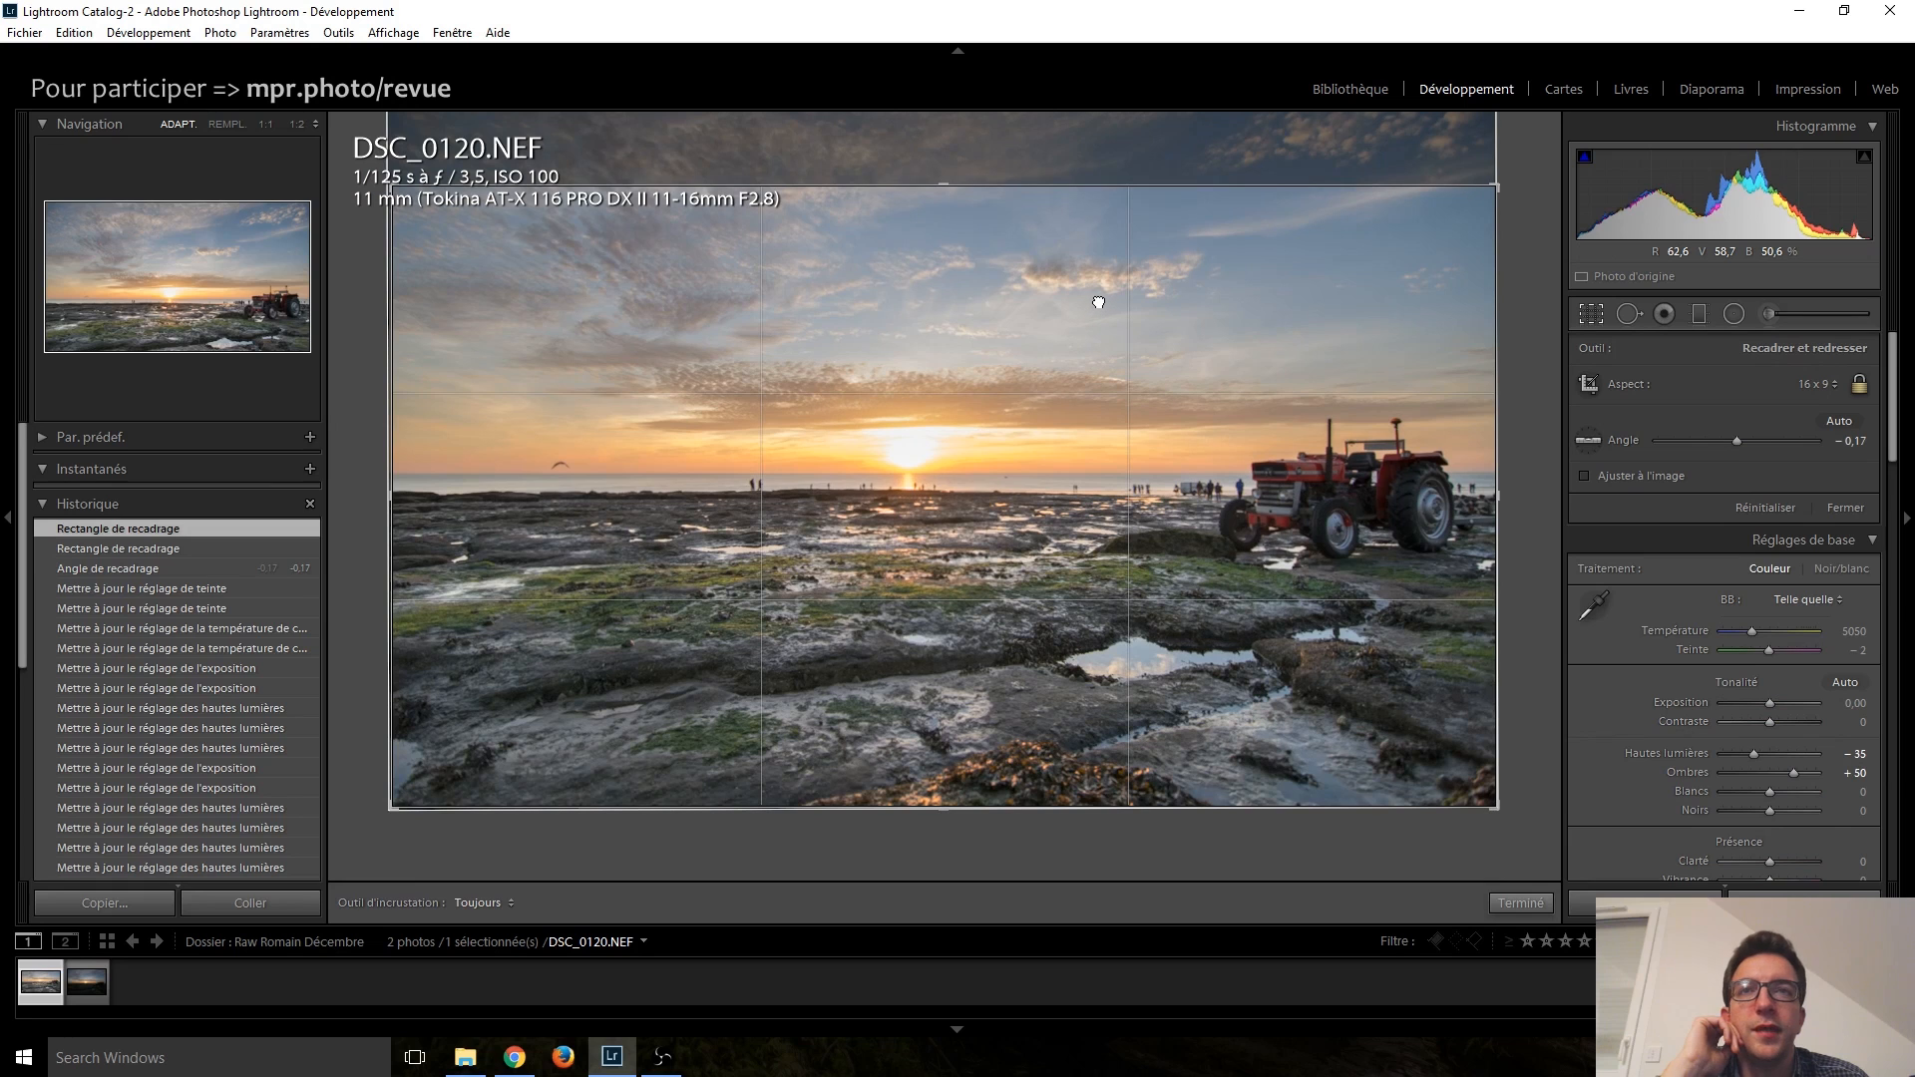
click(1098, 301)
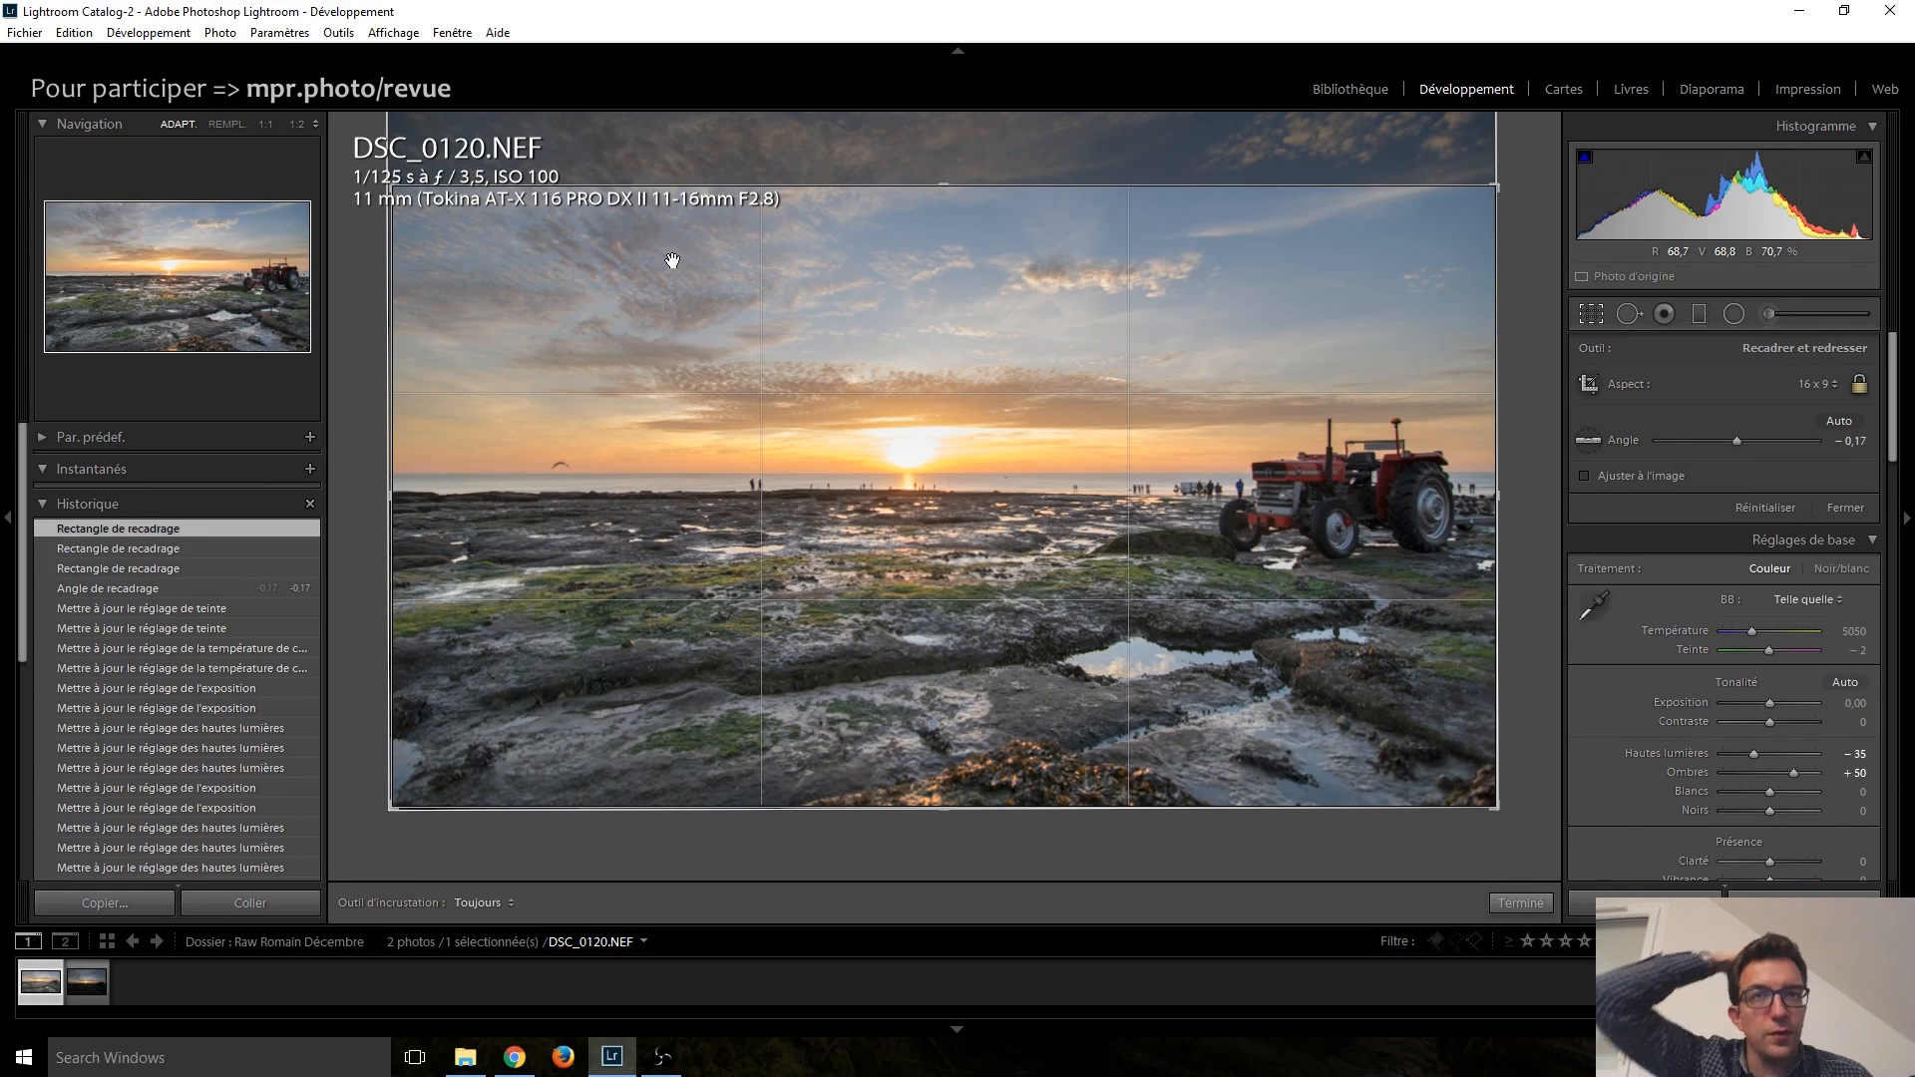
drag(391, 188, 414, 208)
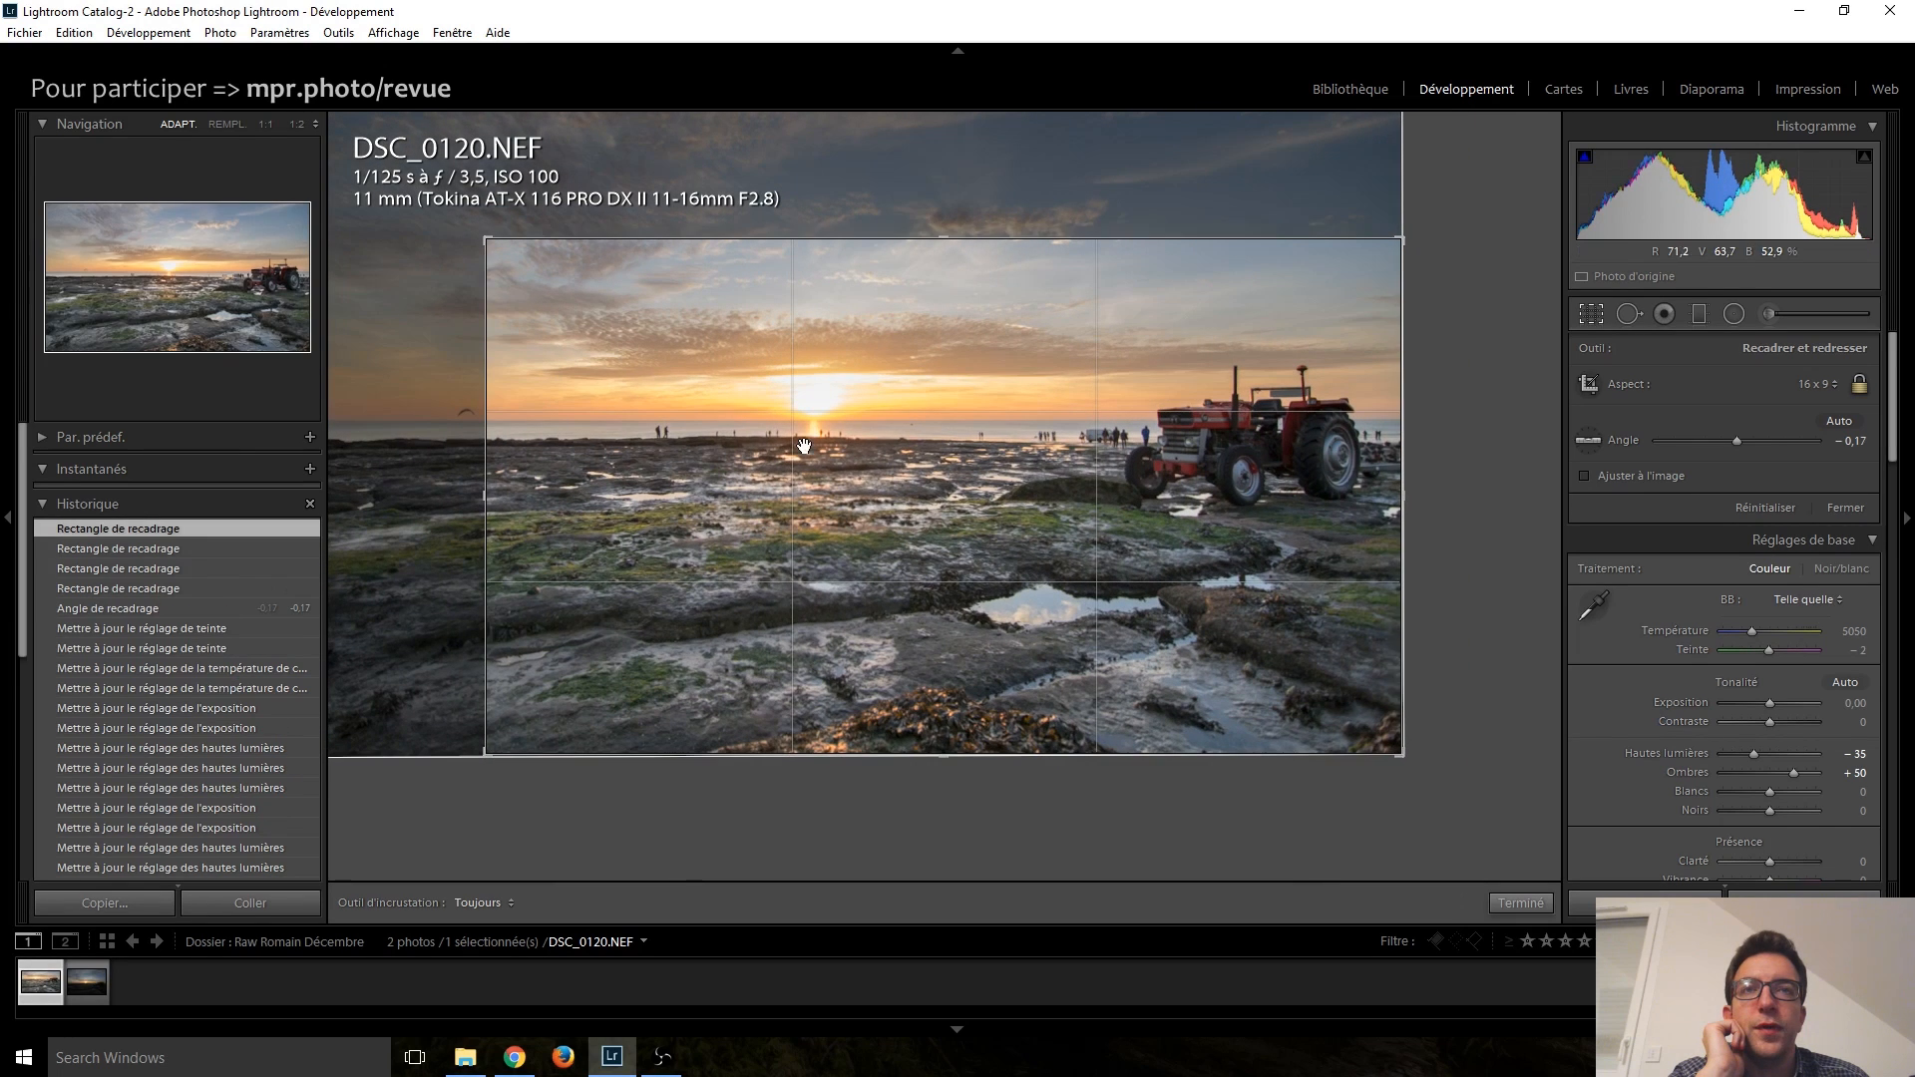
drag(799, 475, 775, 463)
double_click(775, 463)
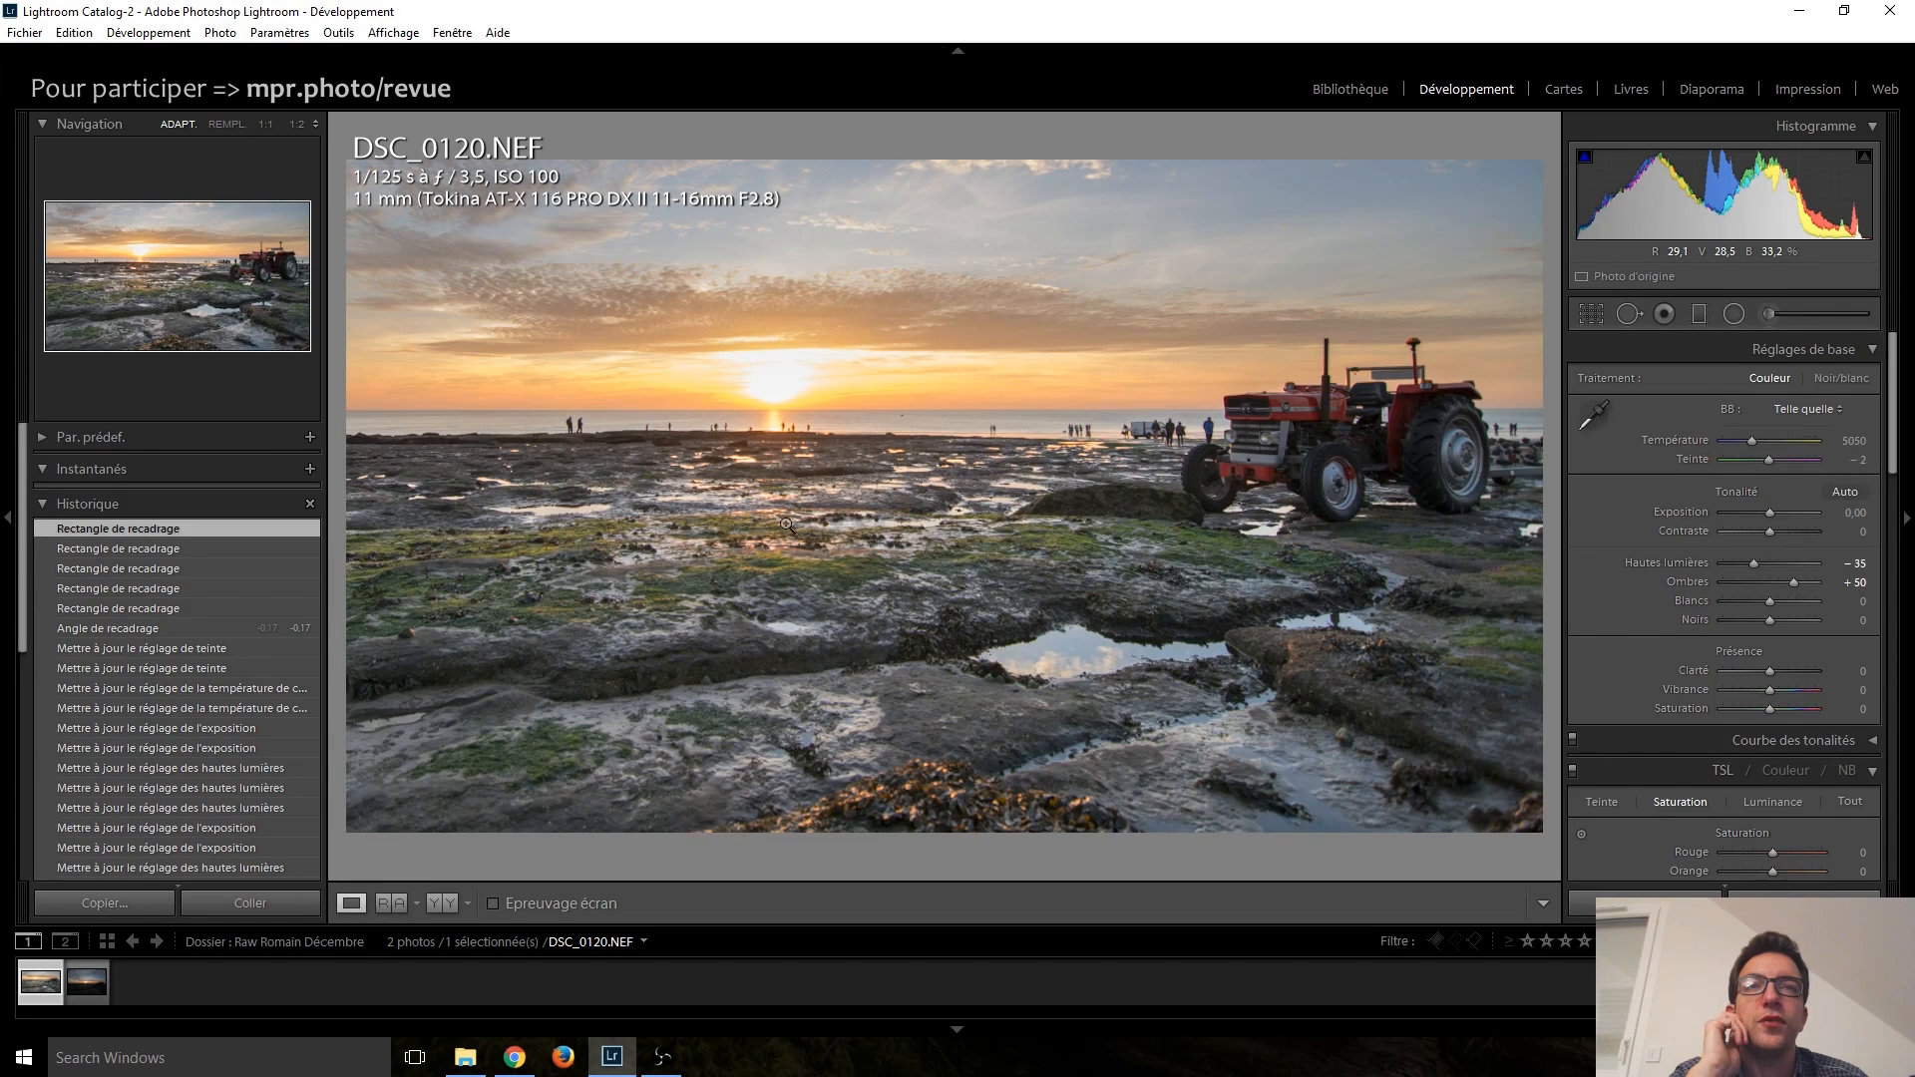
click(165, 586)
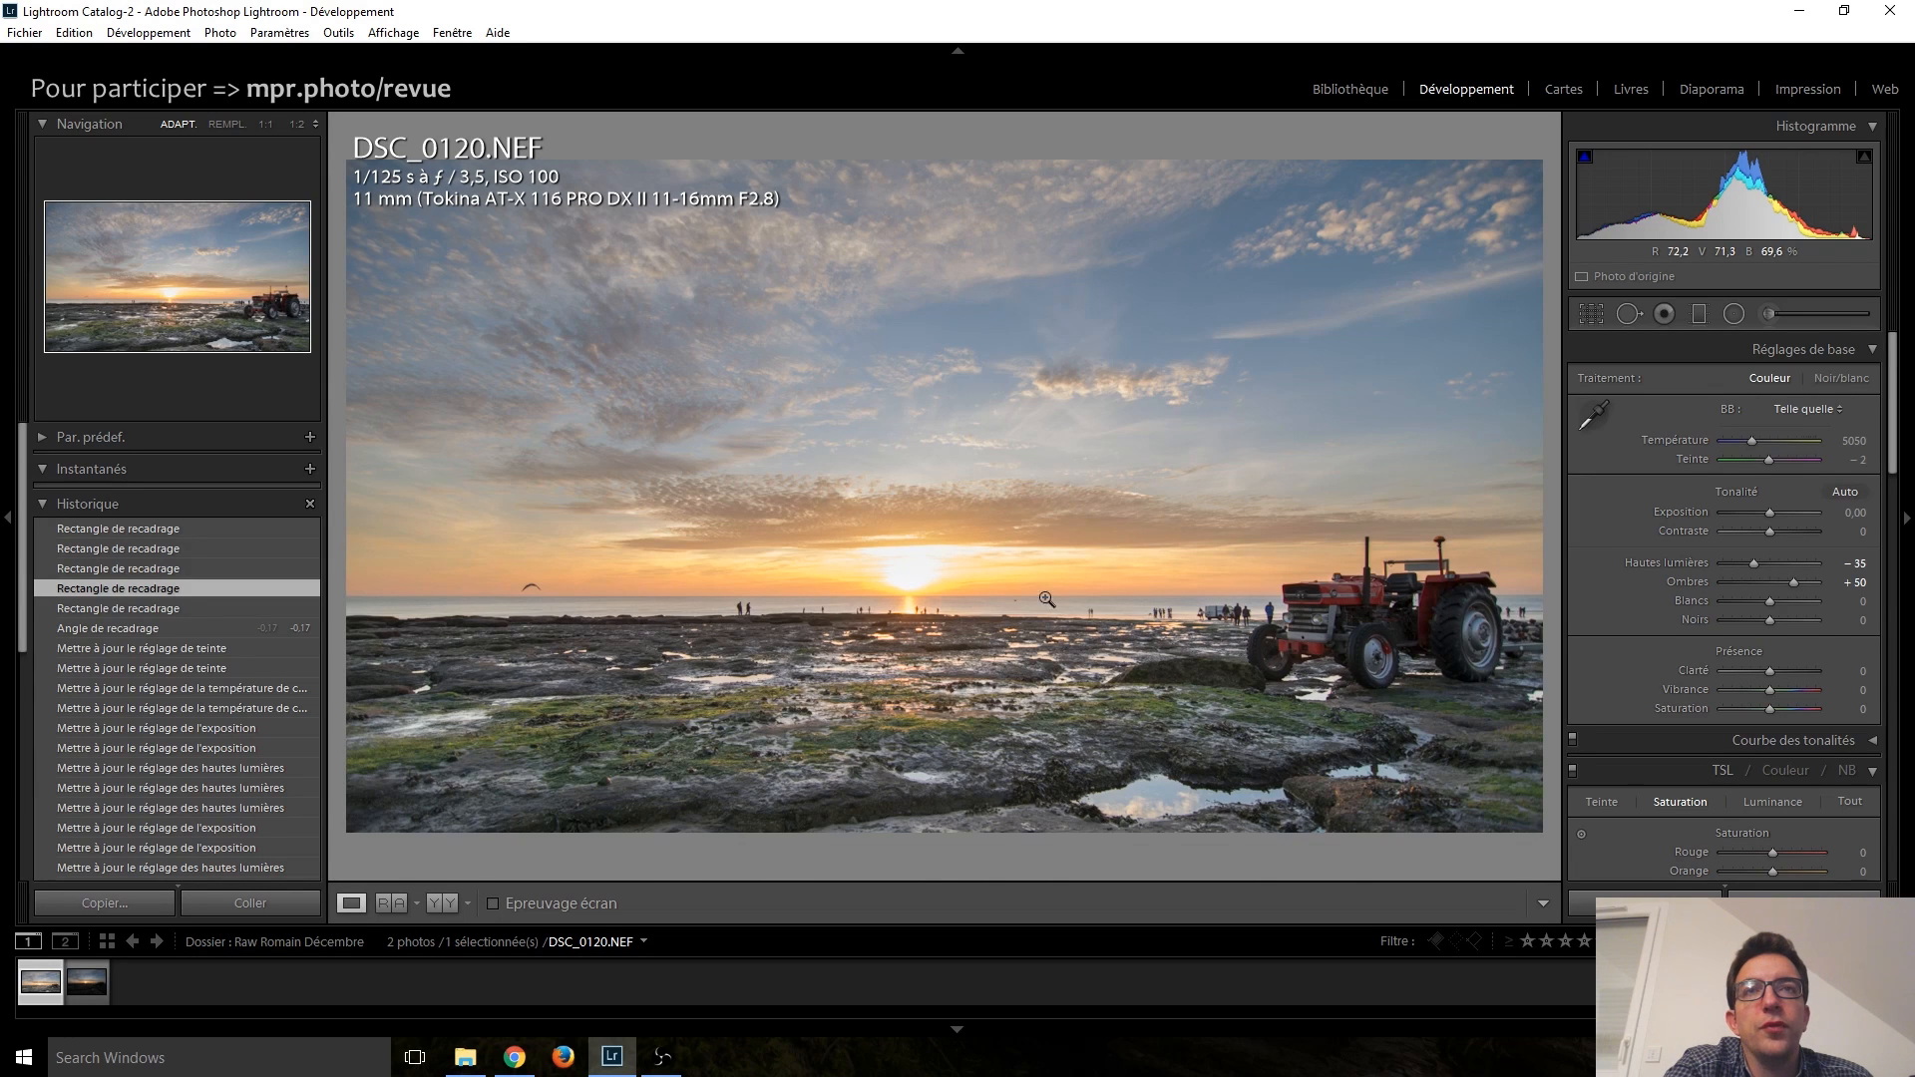
Step: Try a tighter crop that moves the sun off centre and trims the foreground, and revert to the full-sky crop
click(1596, 316)
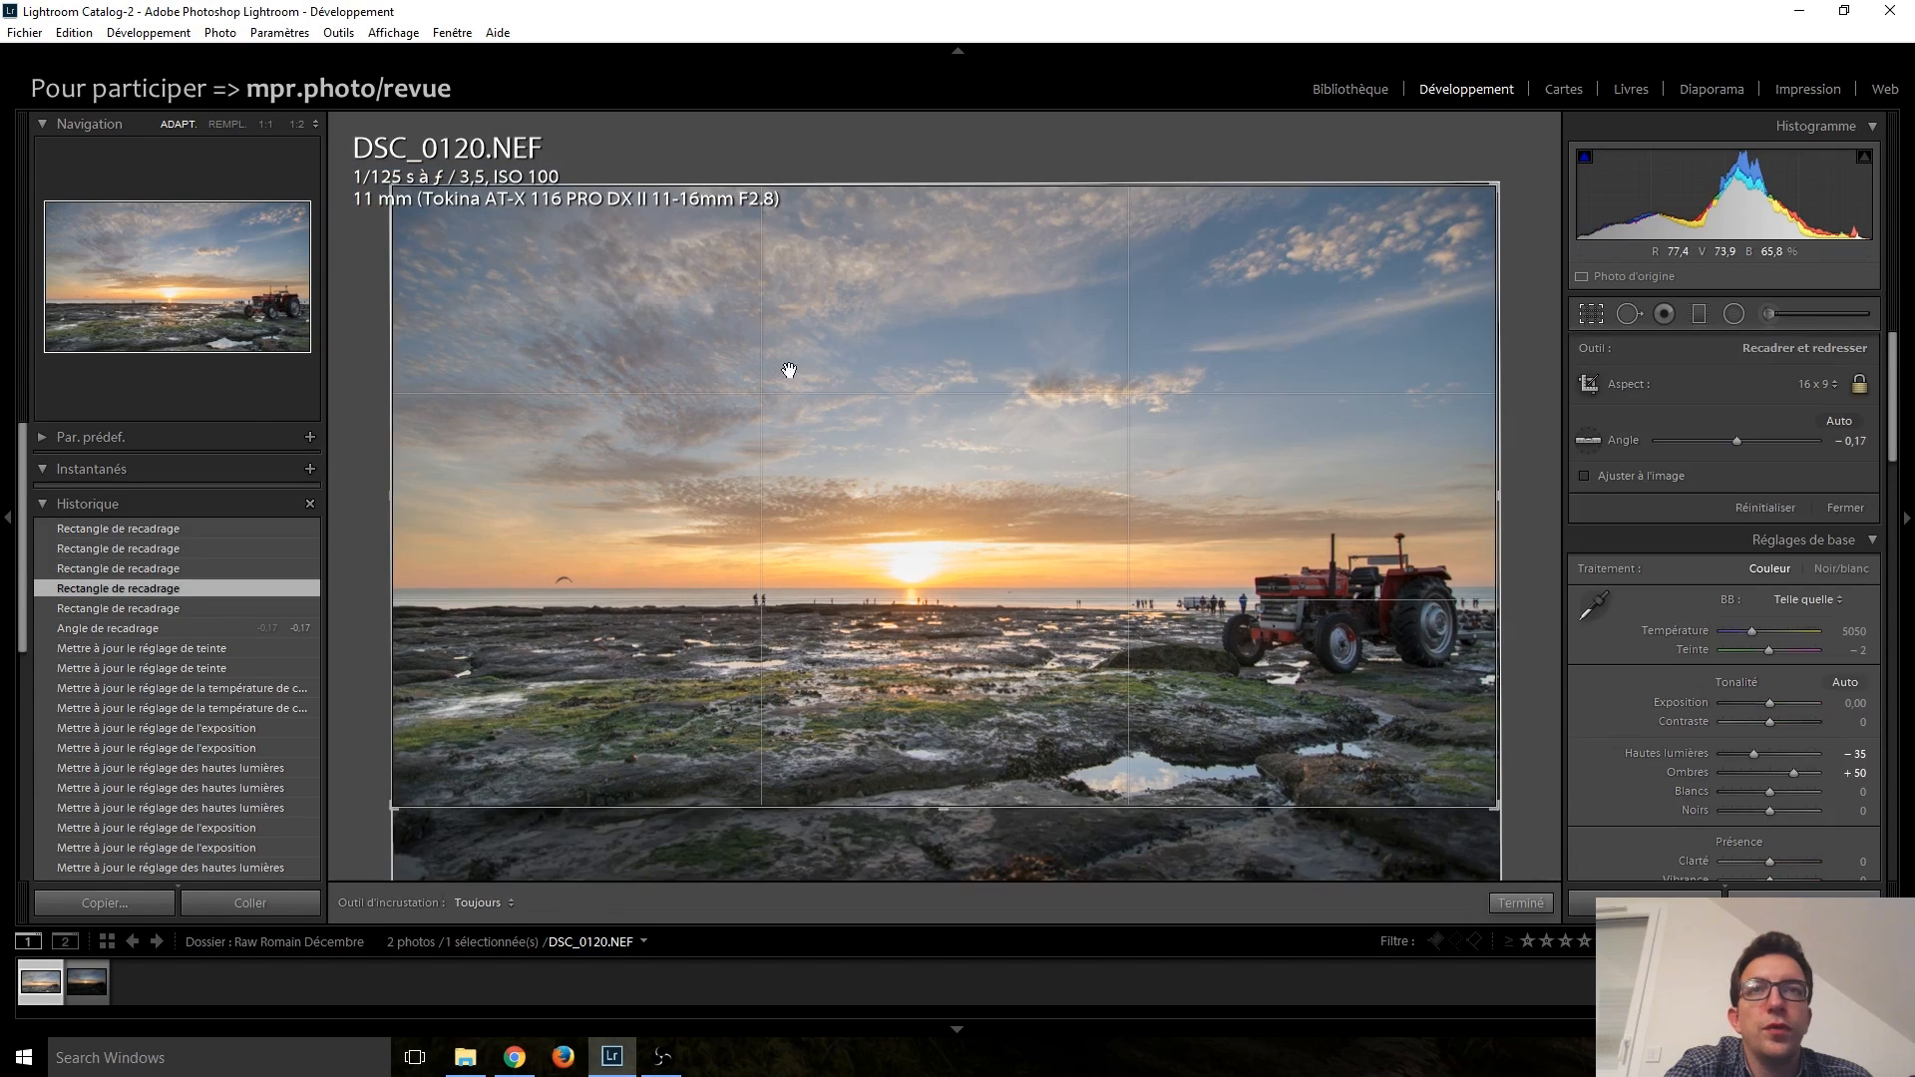
drag(389, 187, 491, 238)
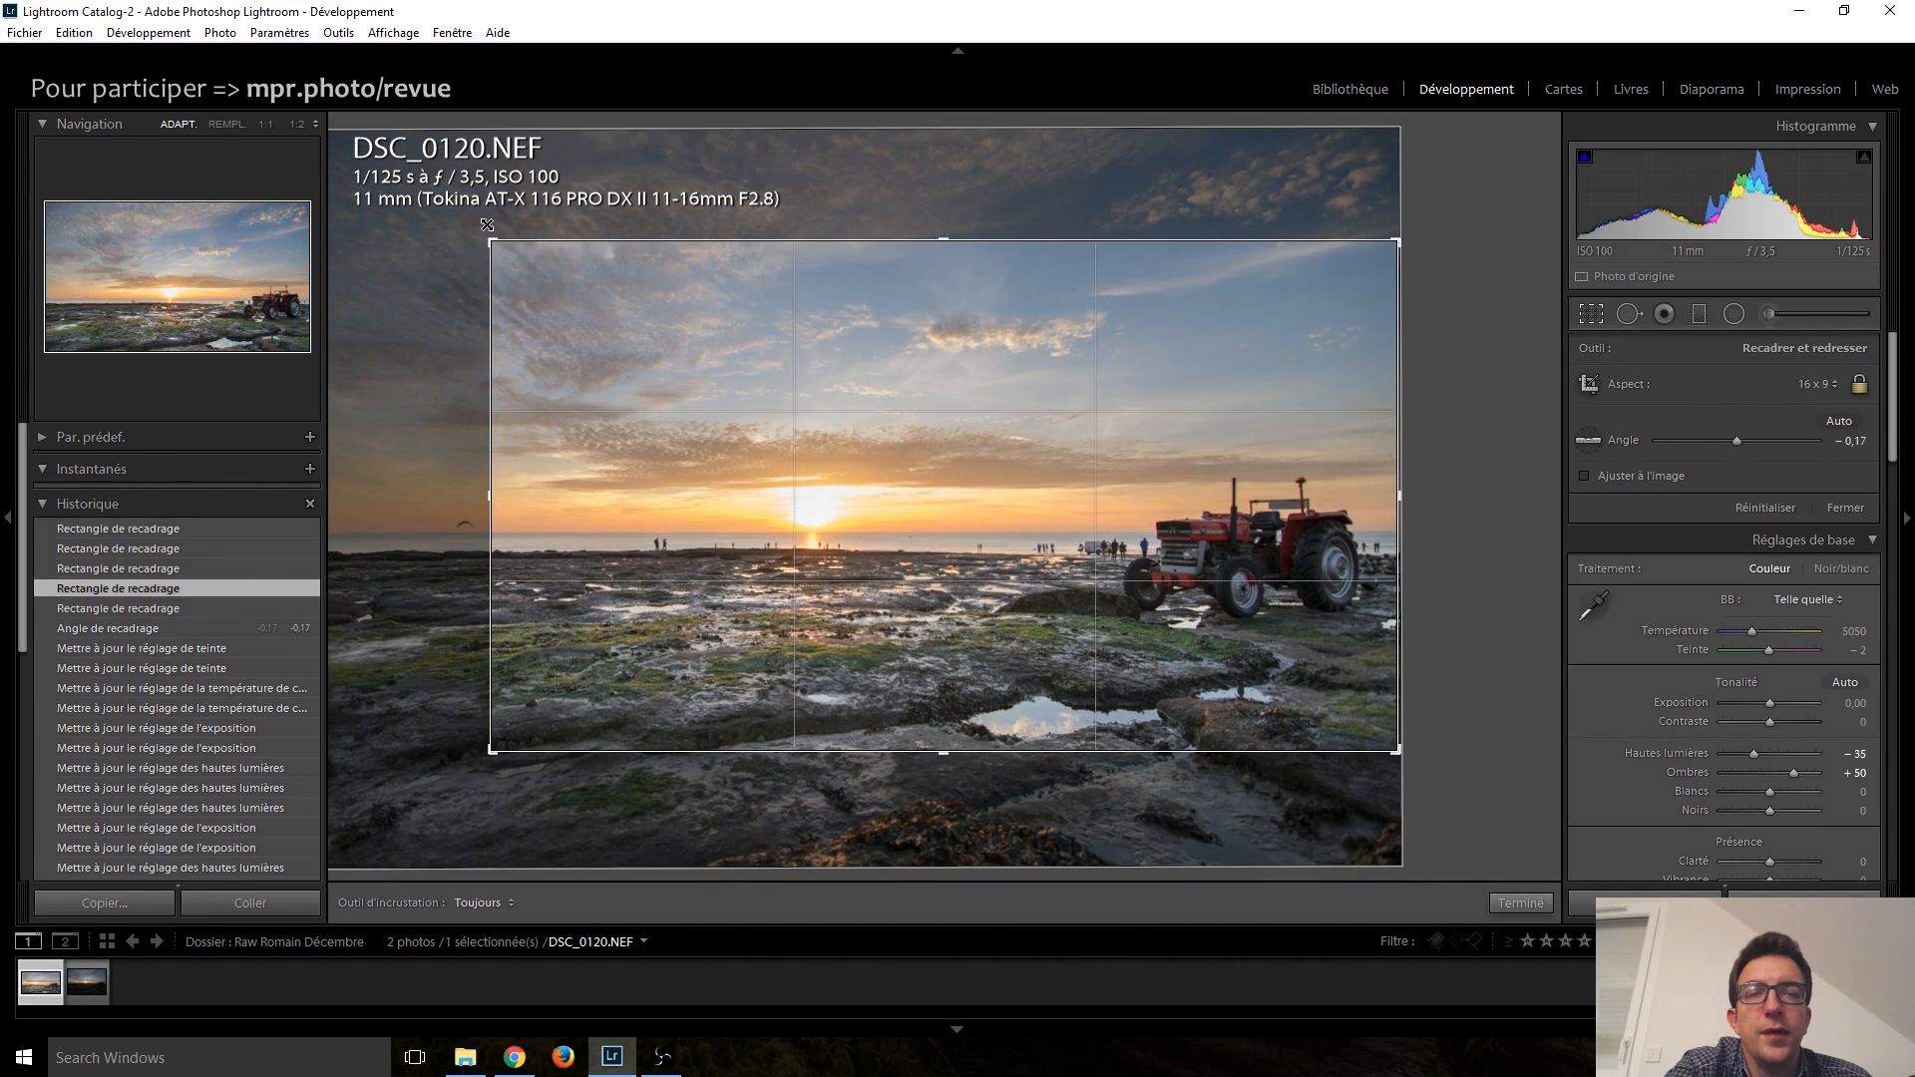
double_click(947, 560)
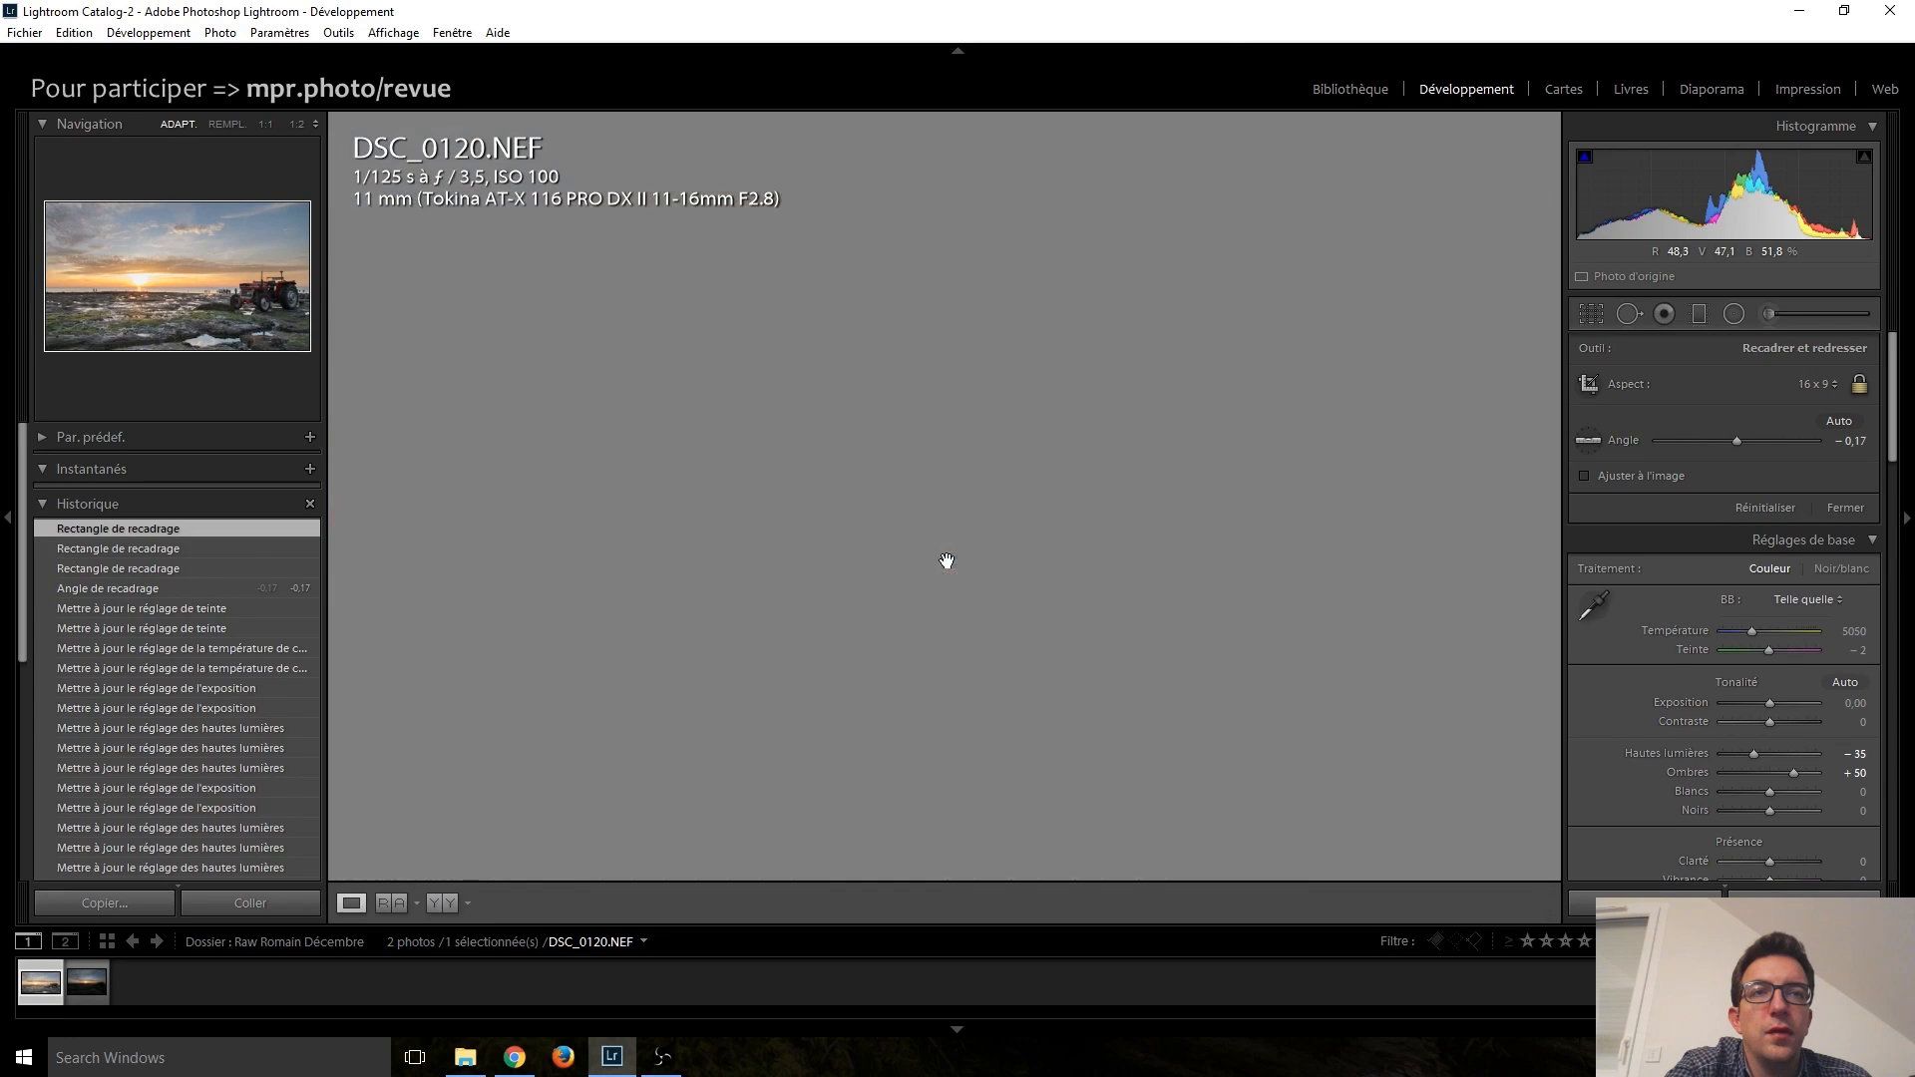
click(1590, 313)
drag(910, 506, 891, 533)
drag(490, 244, 521, 259)
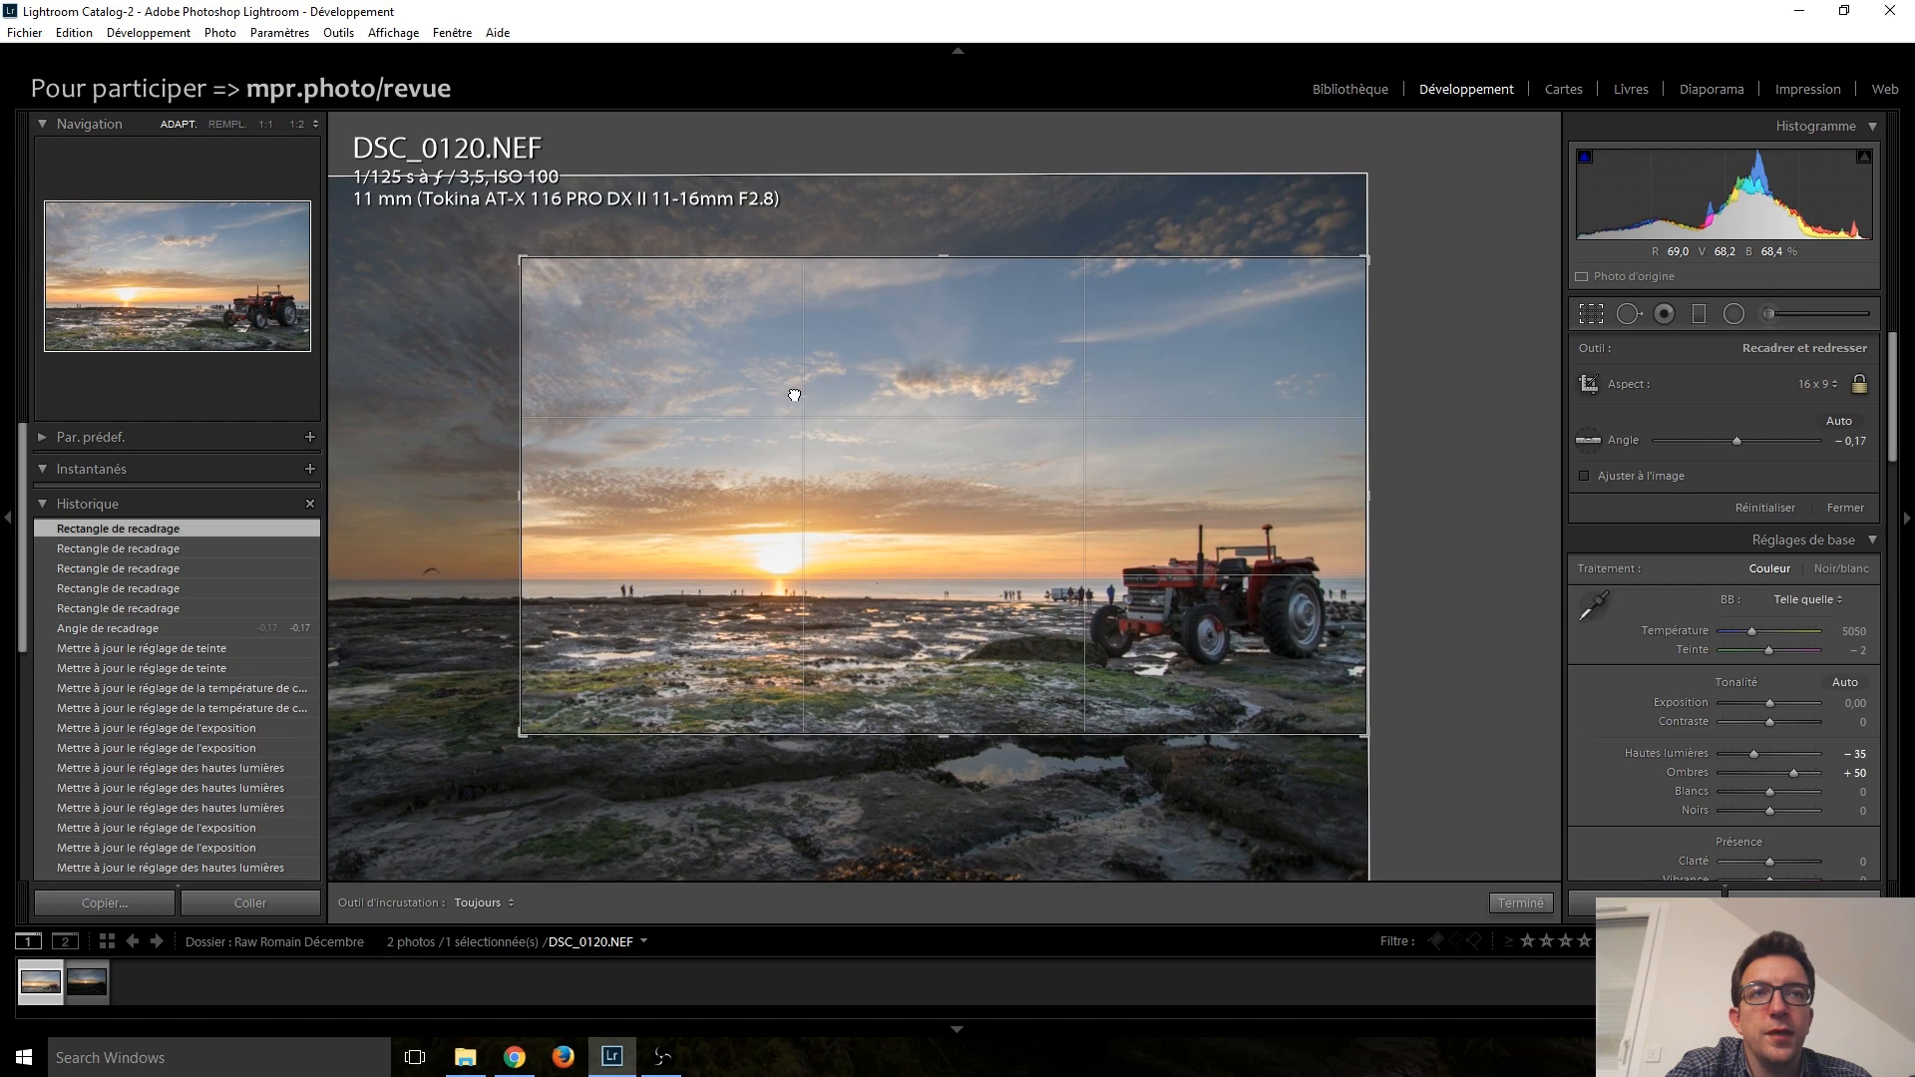
key(Return)
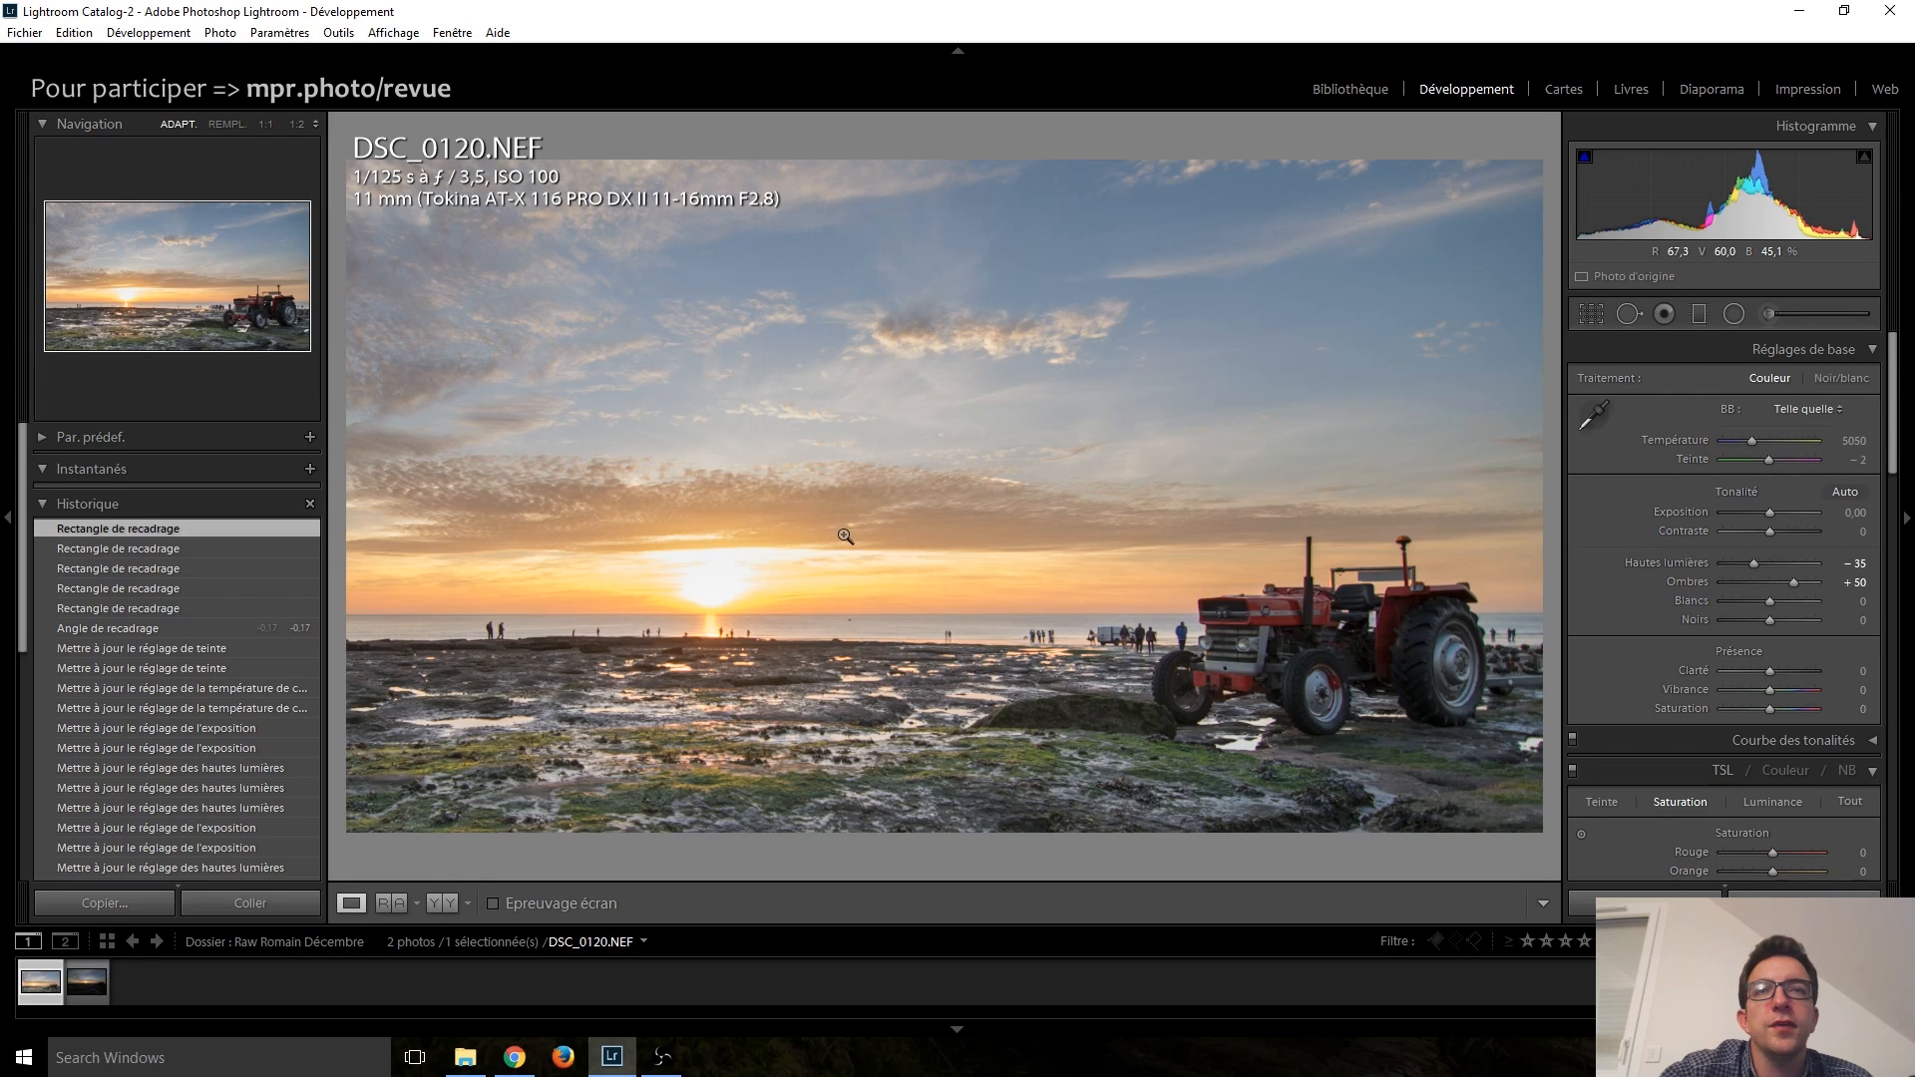
click(138, 583)
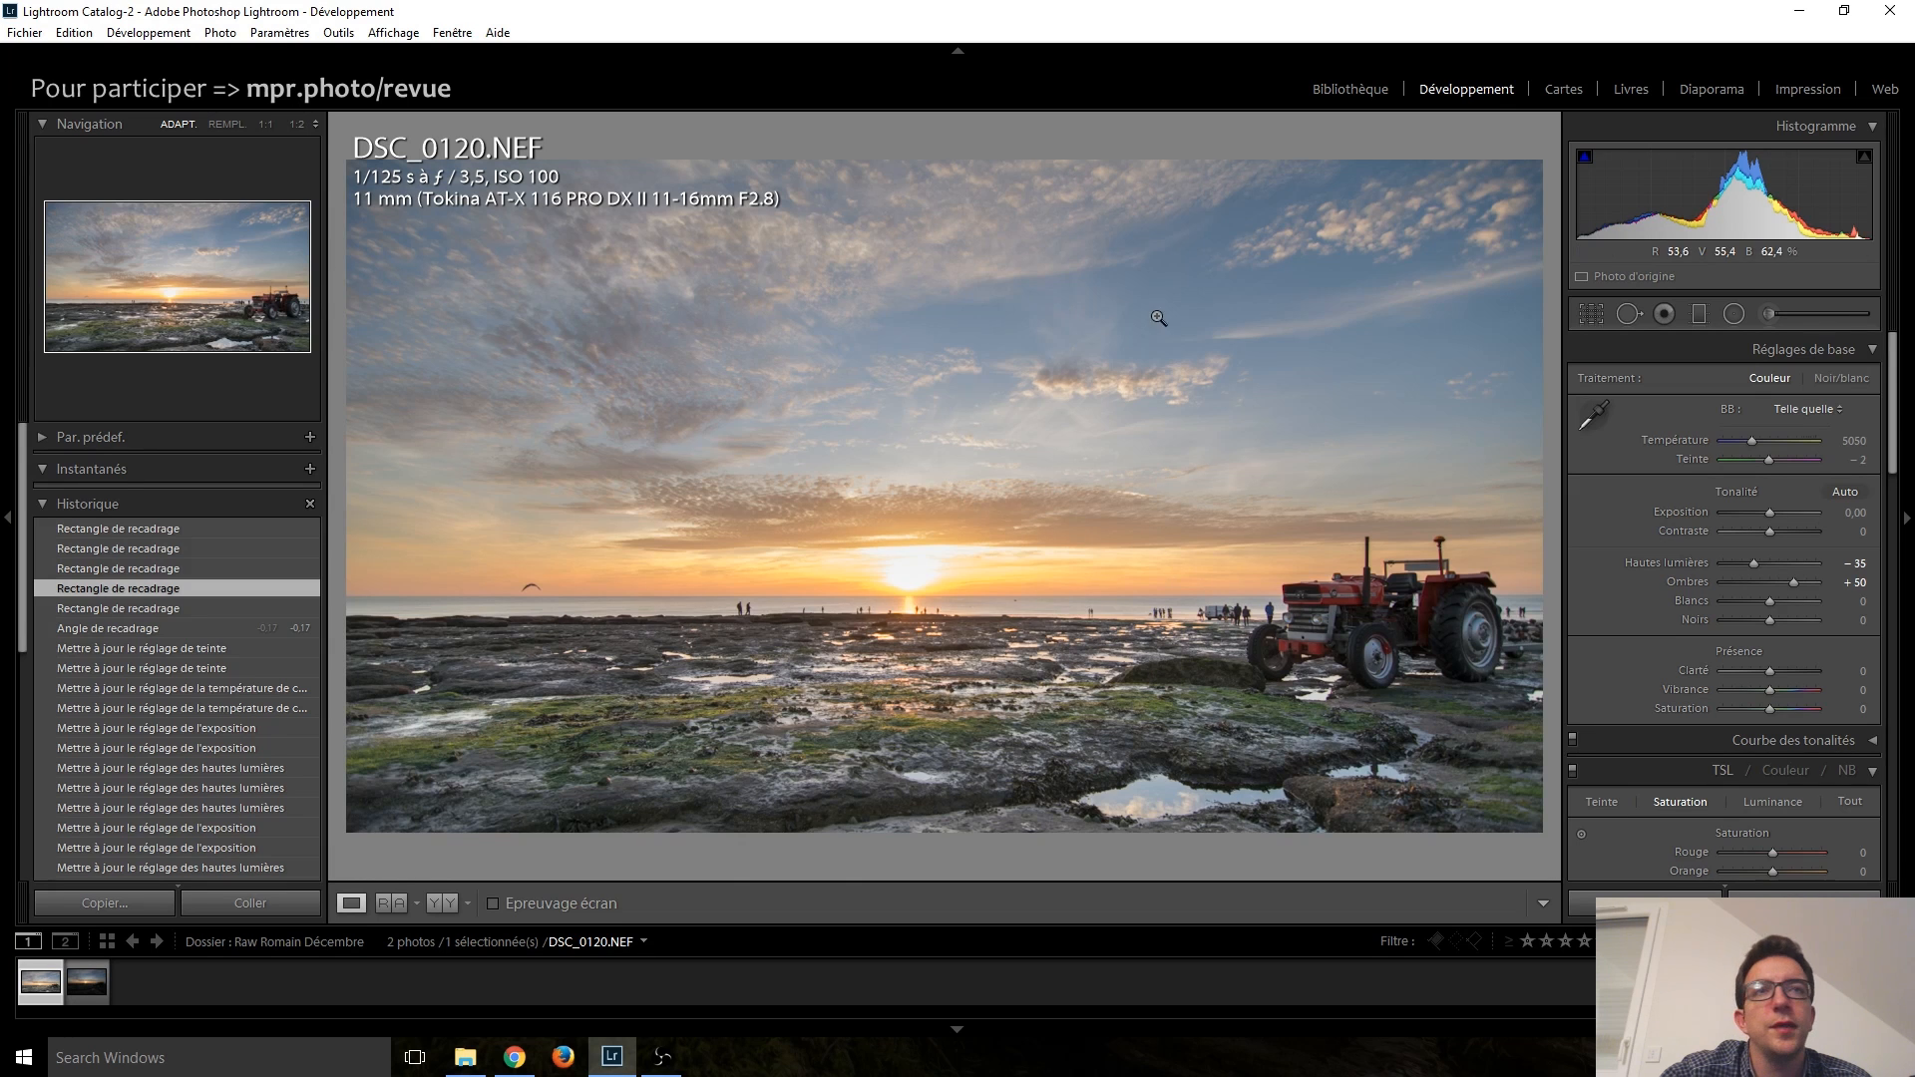
Step: Tighten the 16 x 9 crop slightly from its upper-left corner so the sun sits a little off centre
click(1591, 314)
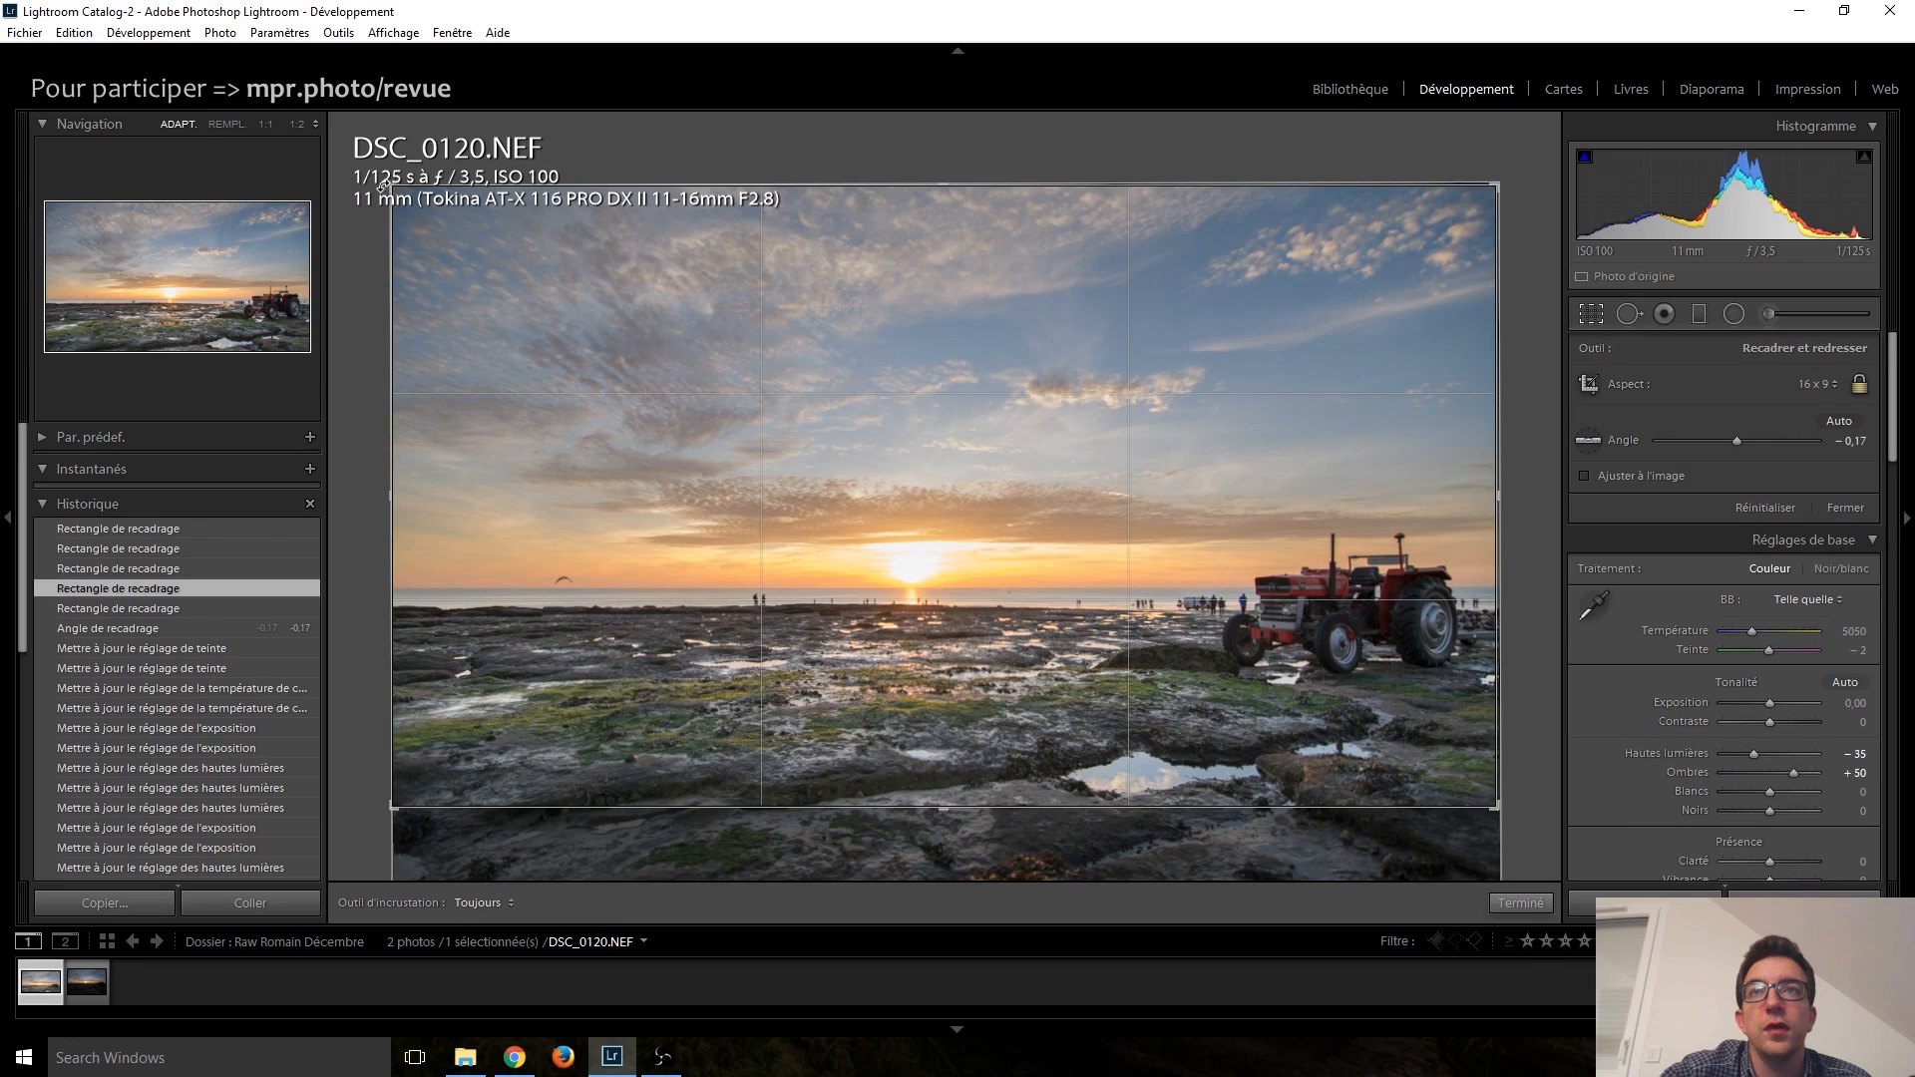
drag(391, 187, 429, 205)
key(Return)
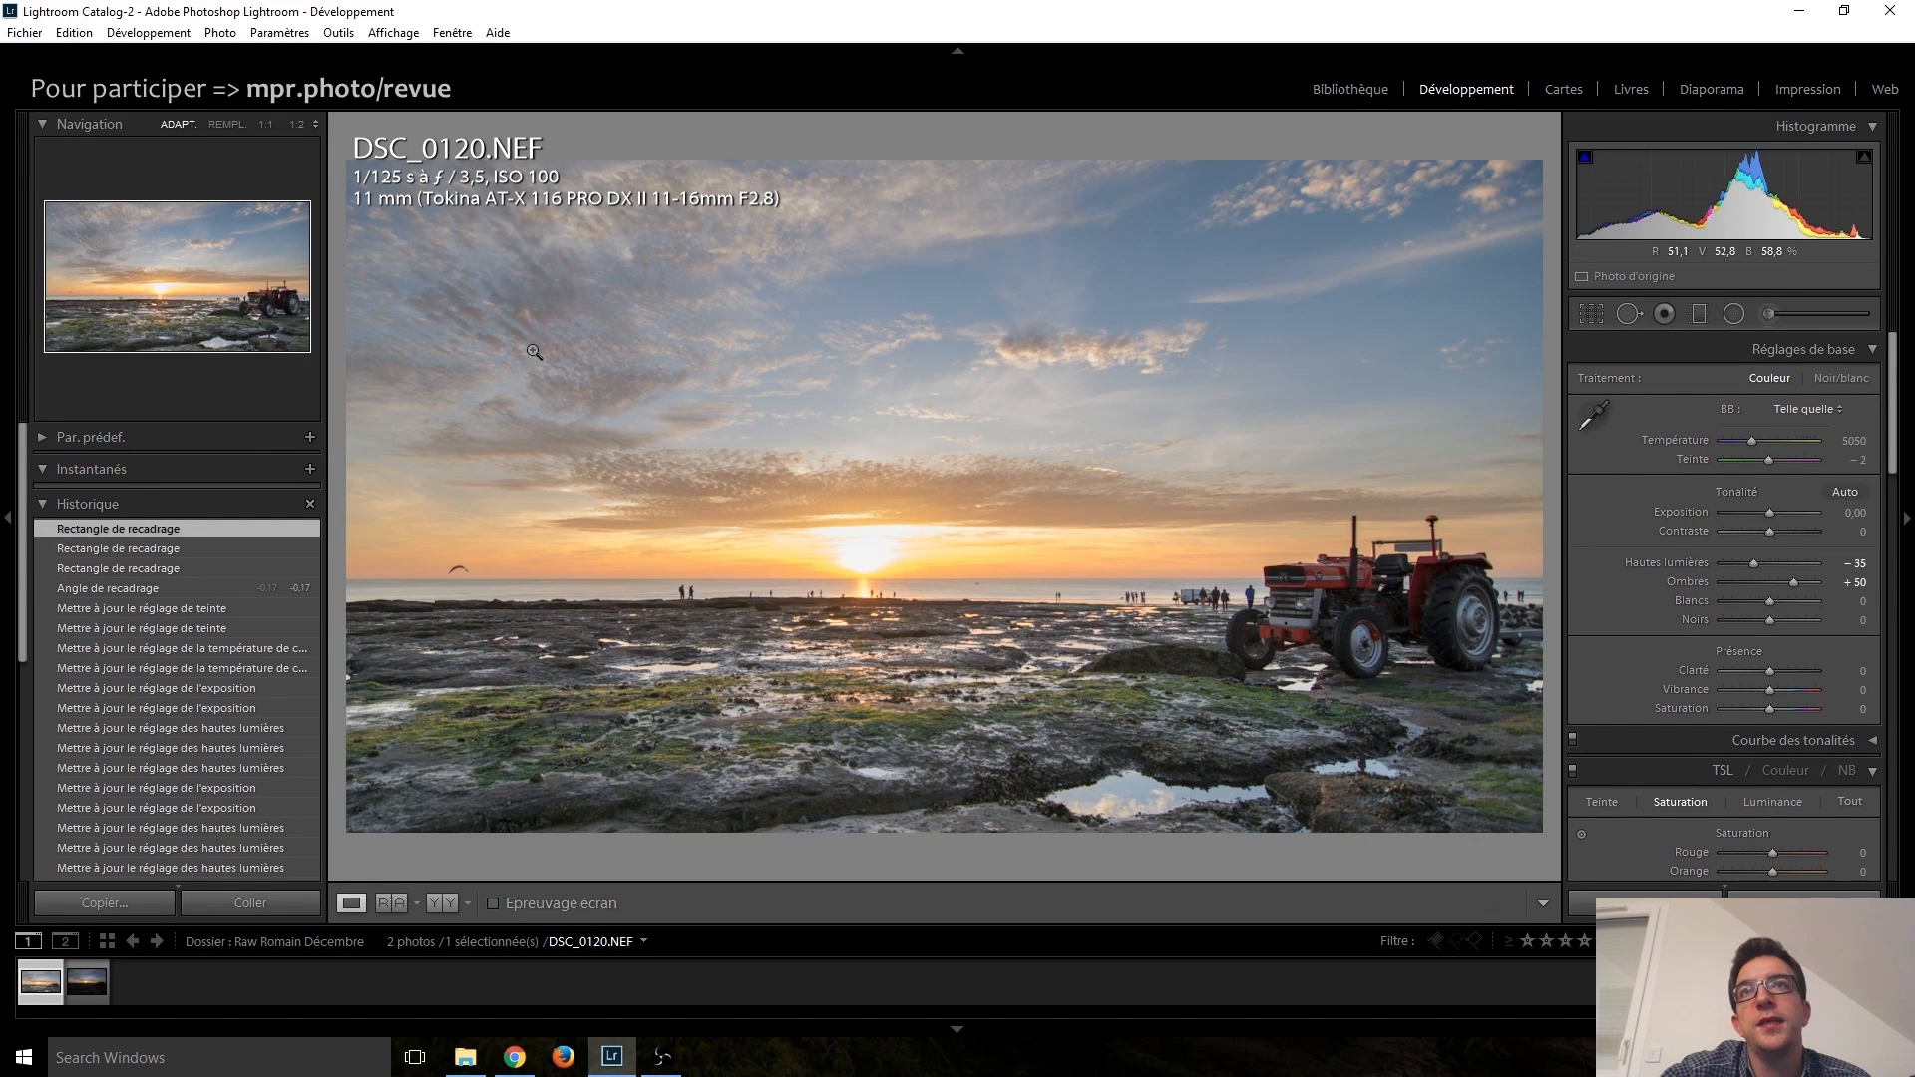
Step: Cycle through the photo information overlays on the image
key(i)
key(i)
key(i)
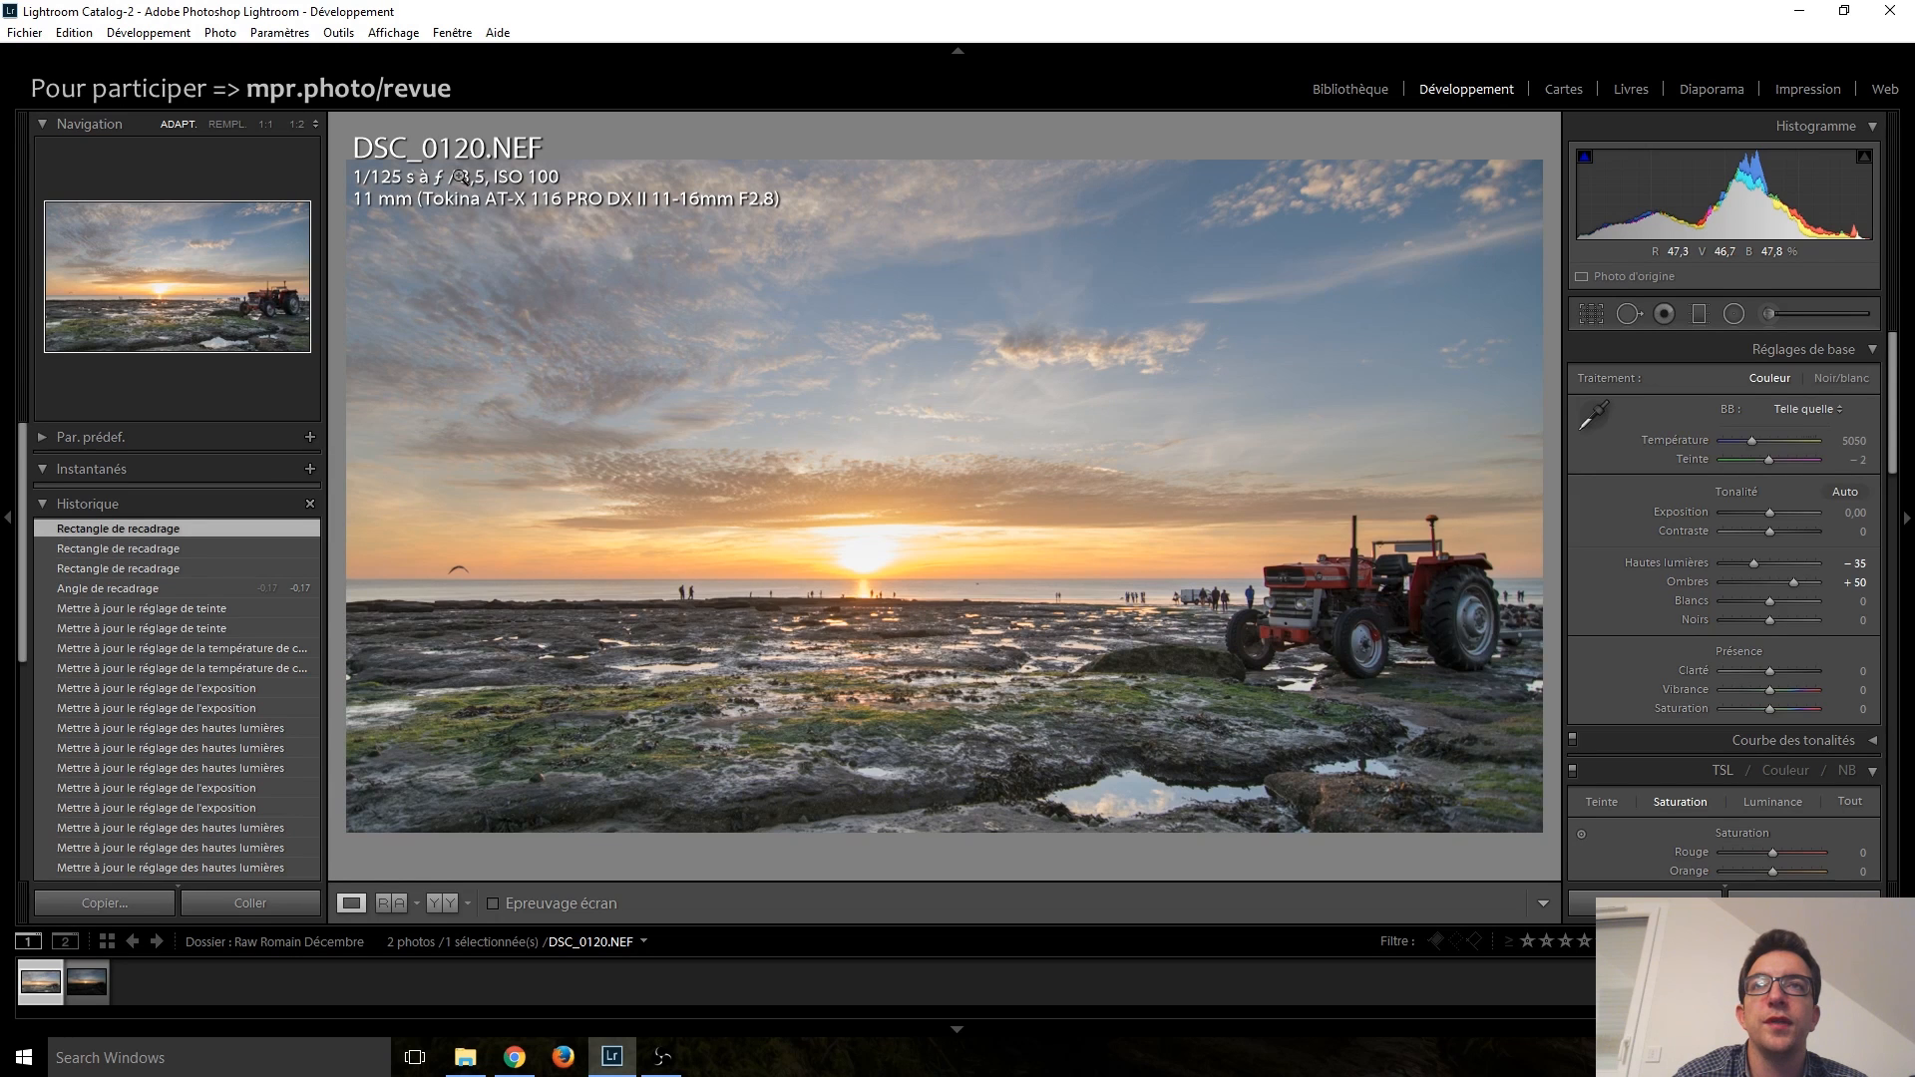
Step: Examine the sun, the horizon figures, the tractor and the foreground rocks at 1:1 zoom
drag(921, 731, 983, 856)
drag(983, 415, 986, 817)
drag(678, 558, 1042, 617)
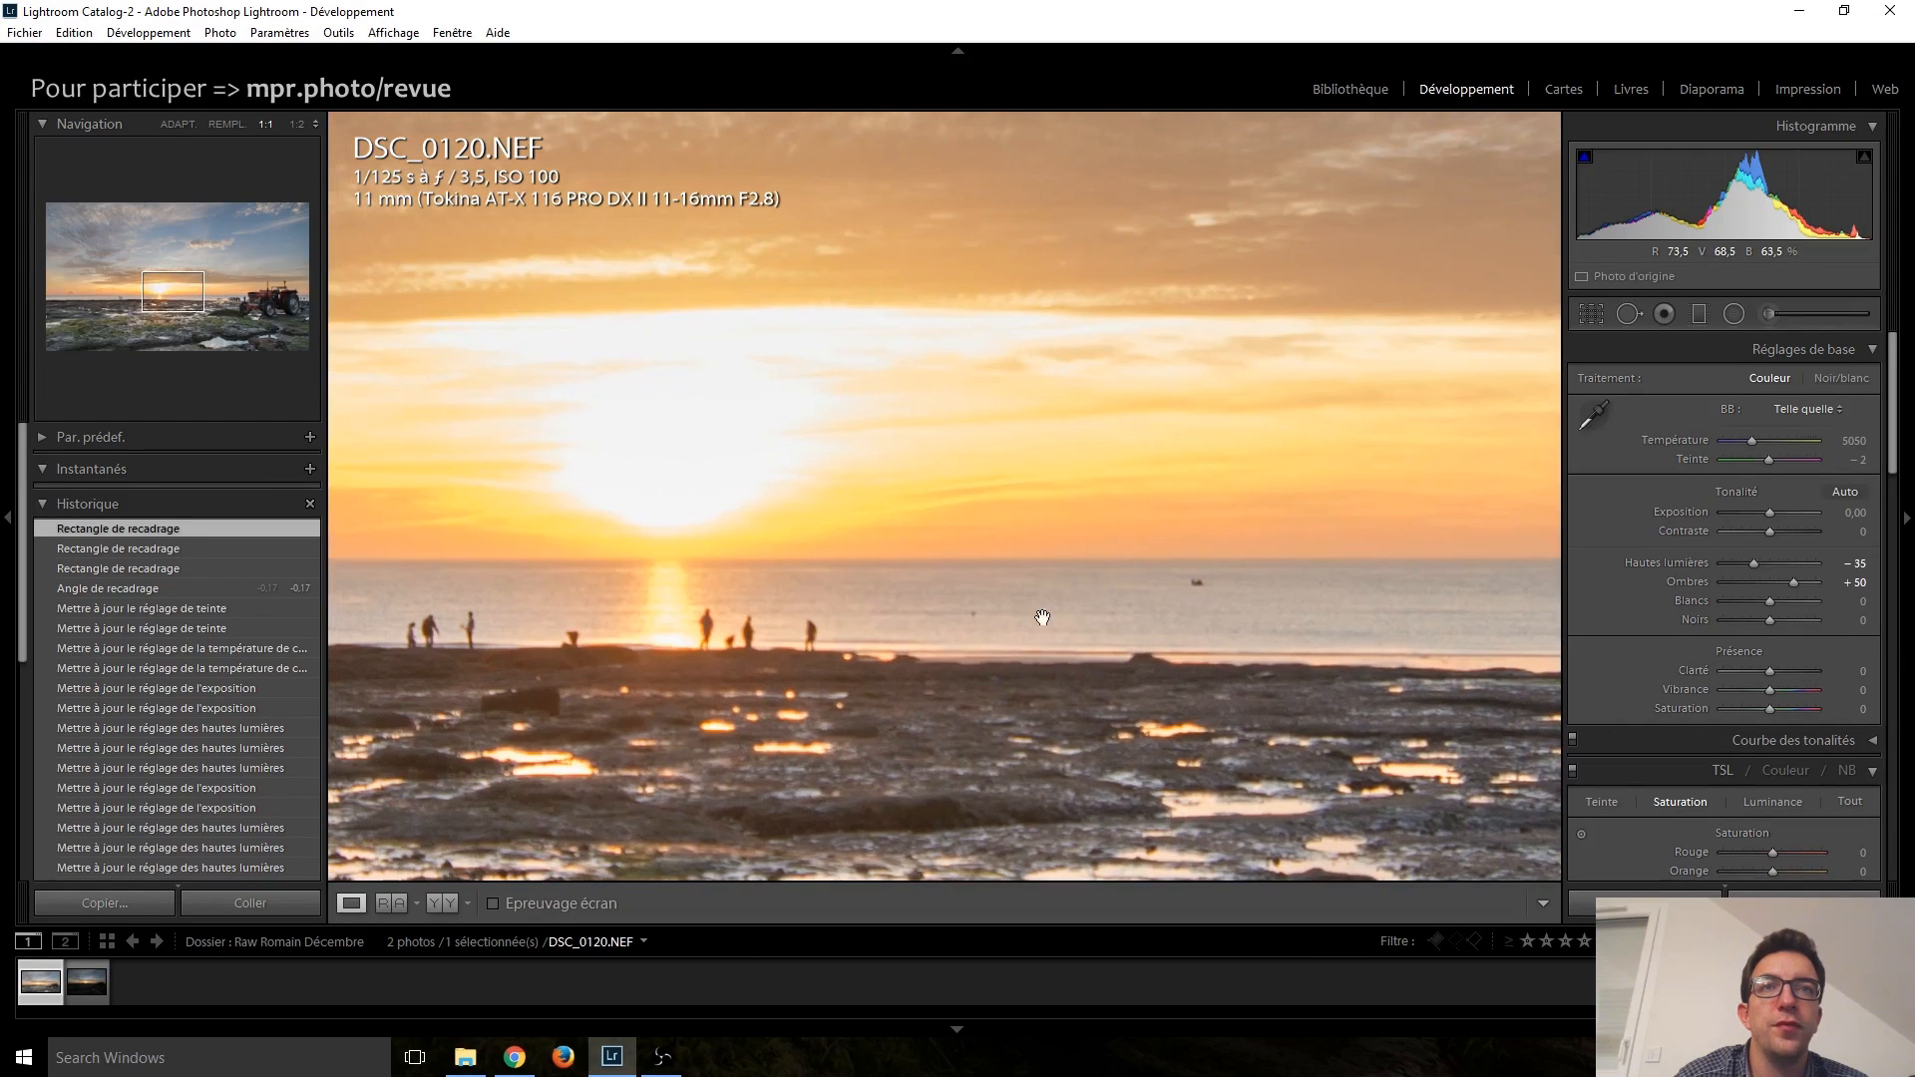
drag(1233, 635, 521, 496)
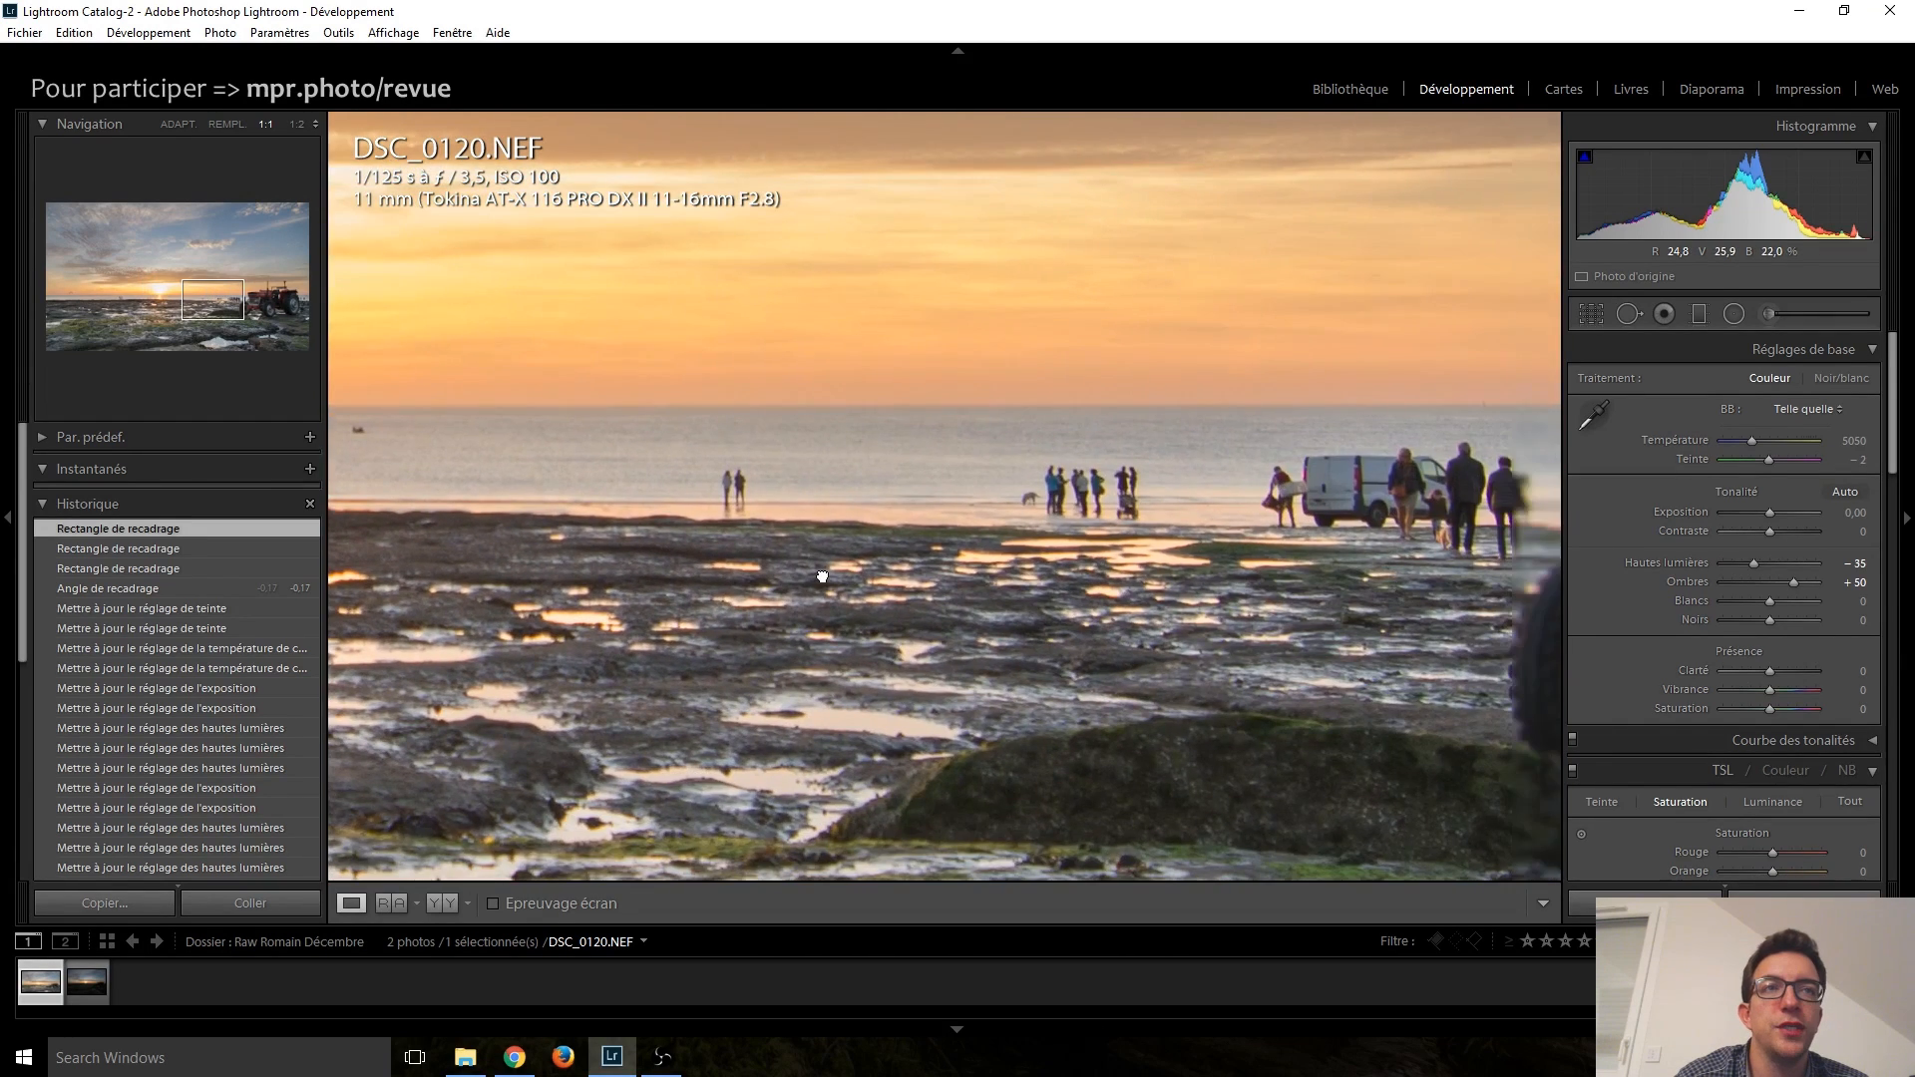
drag(1496, 564, 728, 559)
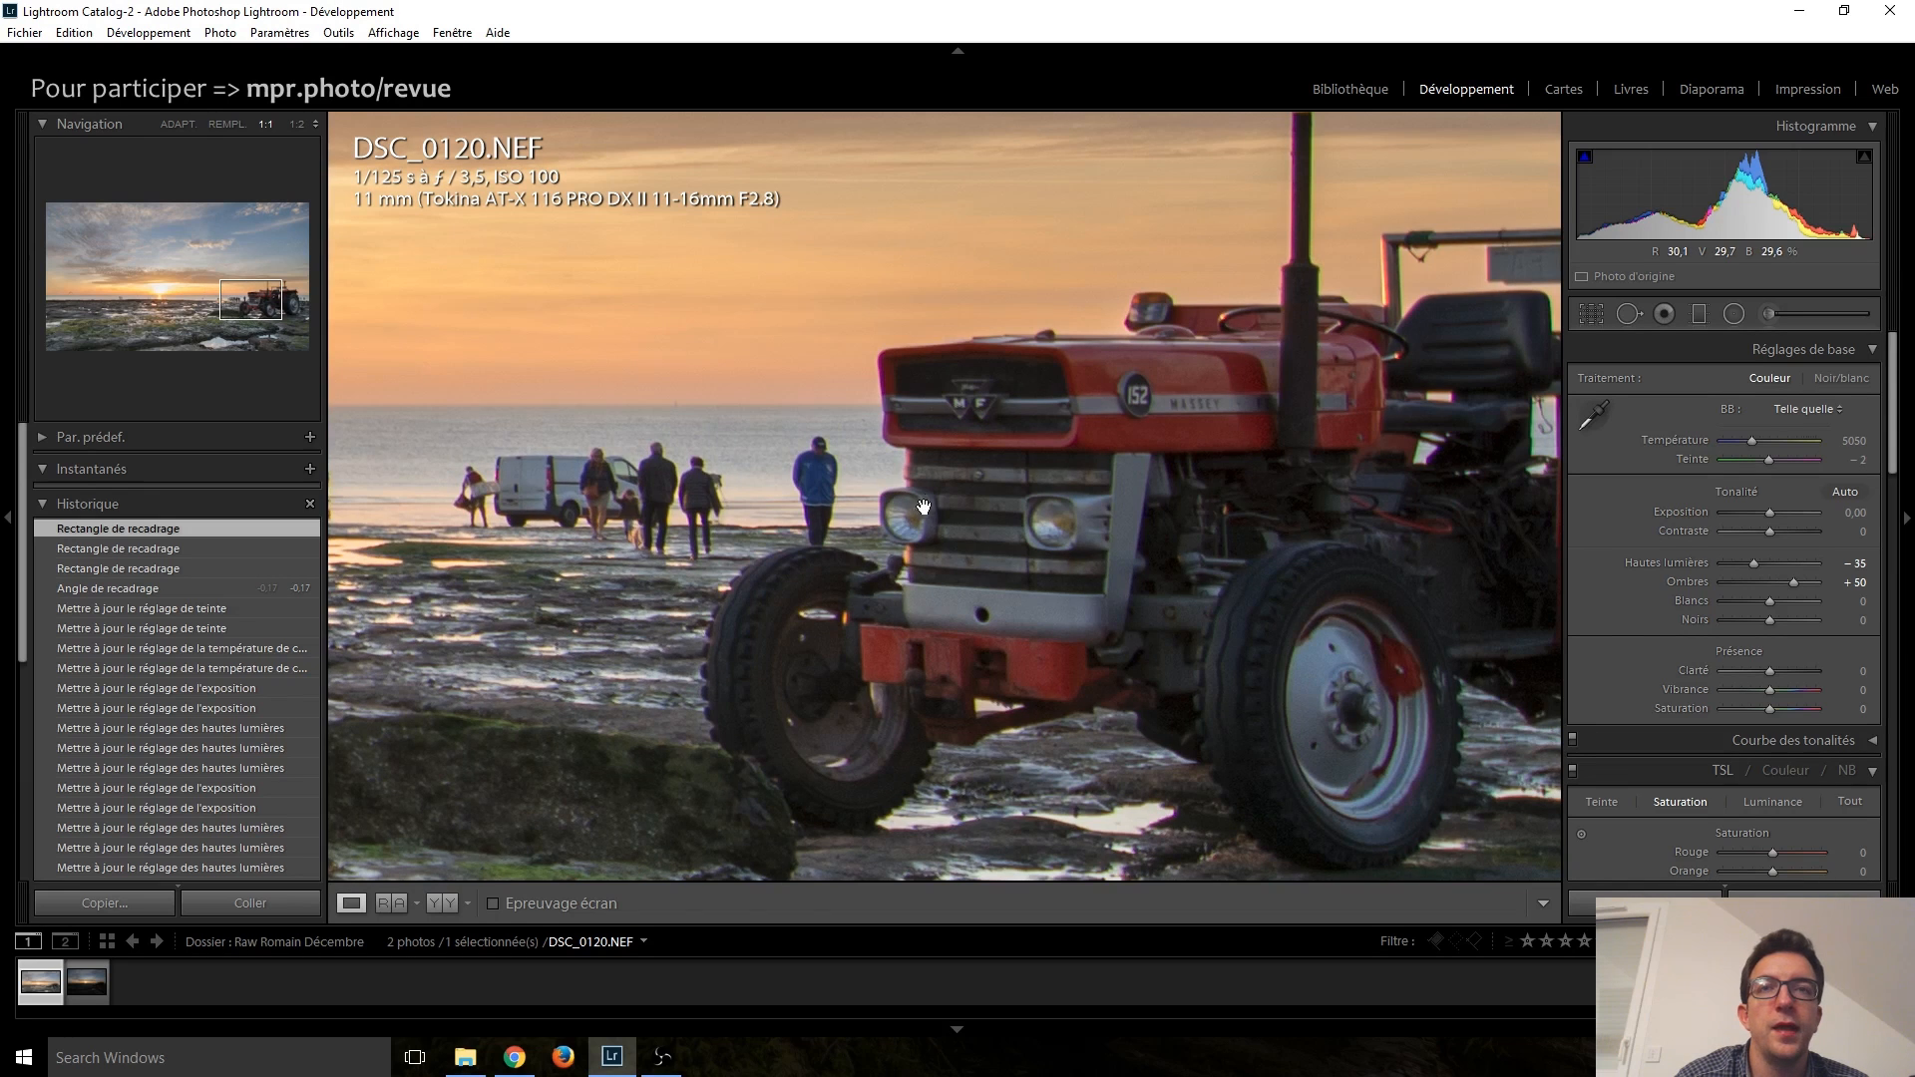
drag(923, 507, 1378, 518)
drag(600, 469, 997, 376)
drag(997, 788, 997, 389)
drag(1303, 735, 977, 579)
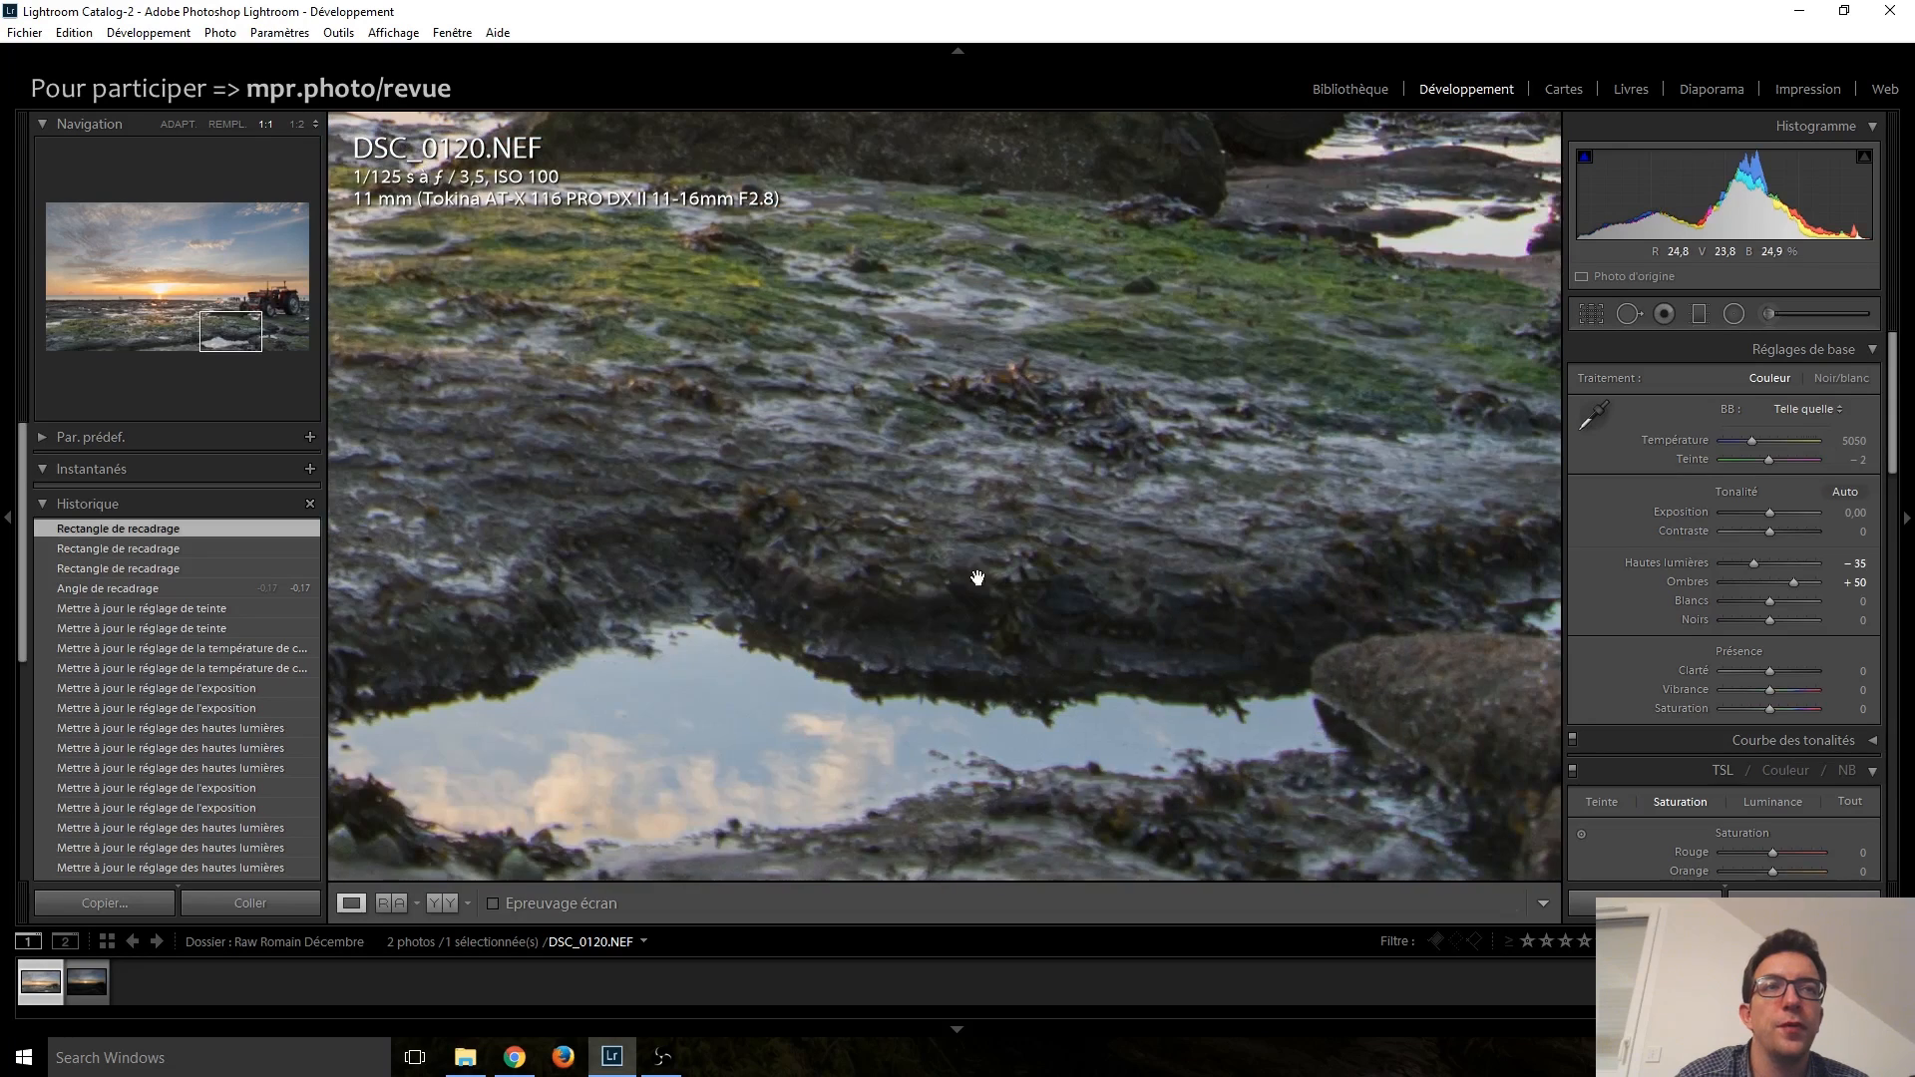
click(1030, 440)
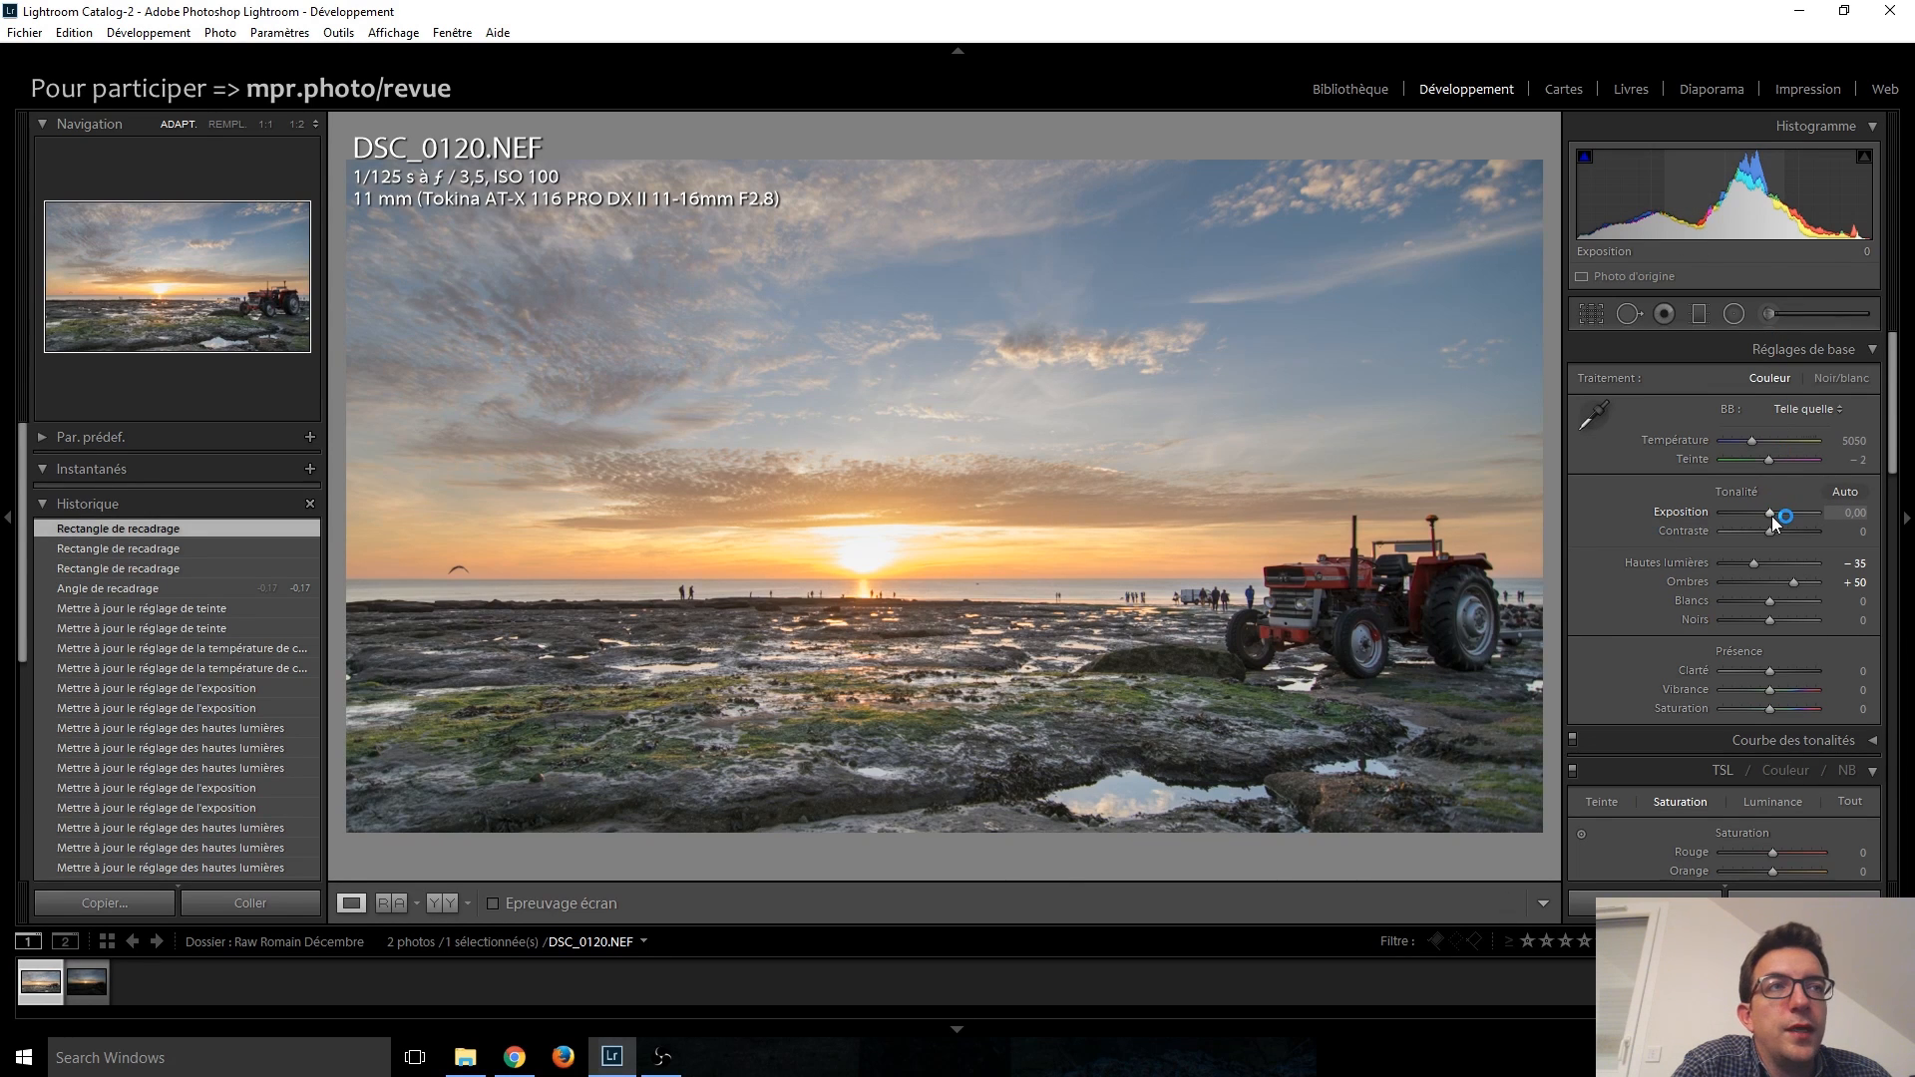
Step: Add a graduated filter rising from the foreground past the horizon and reset all its effect settings to zero
click(1700, 315)
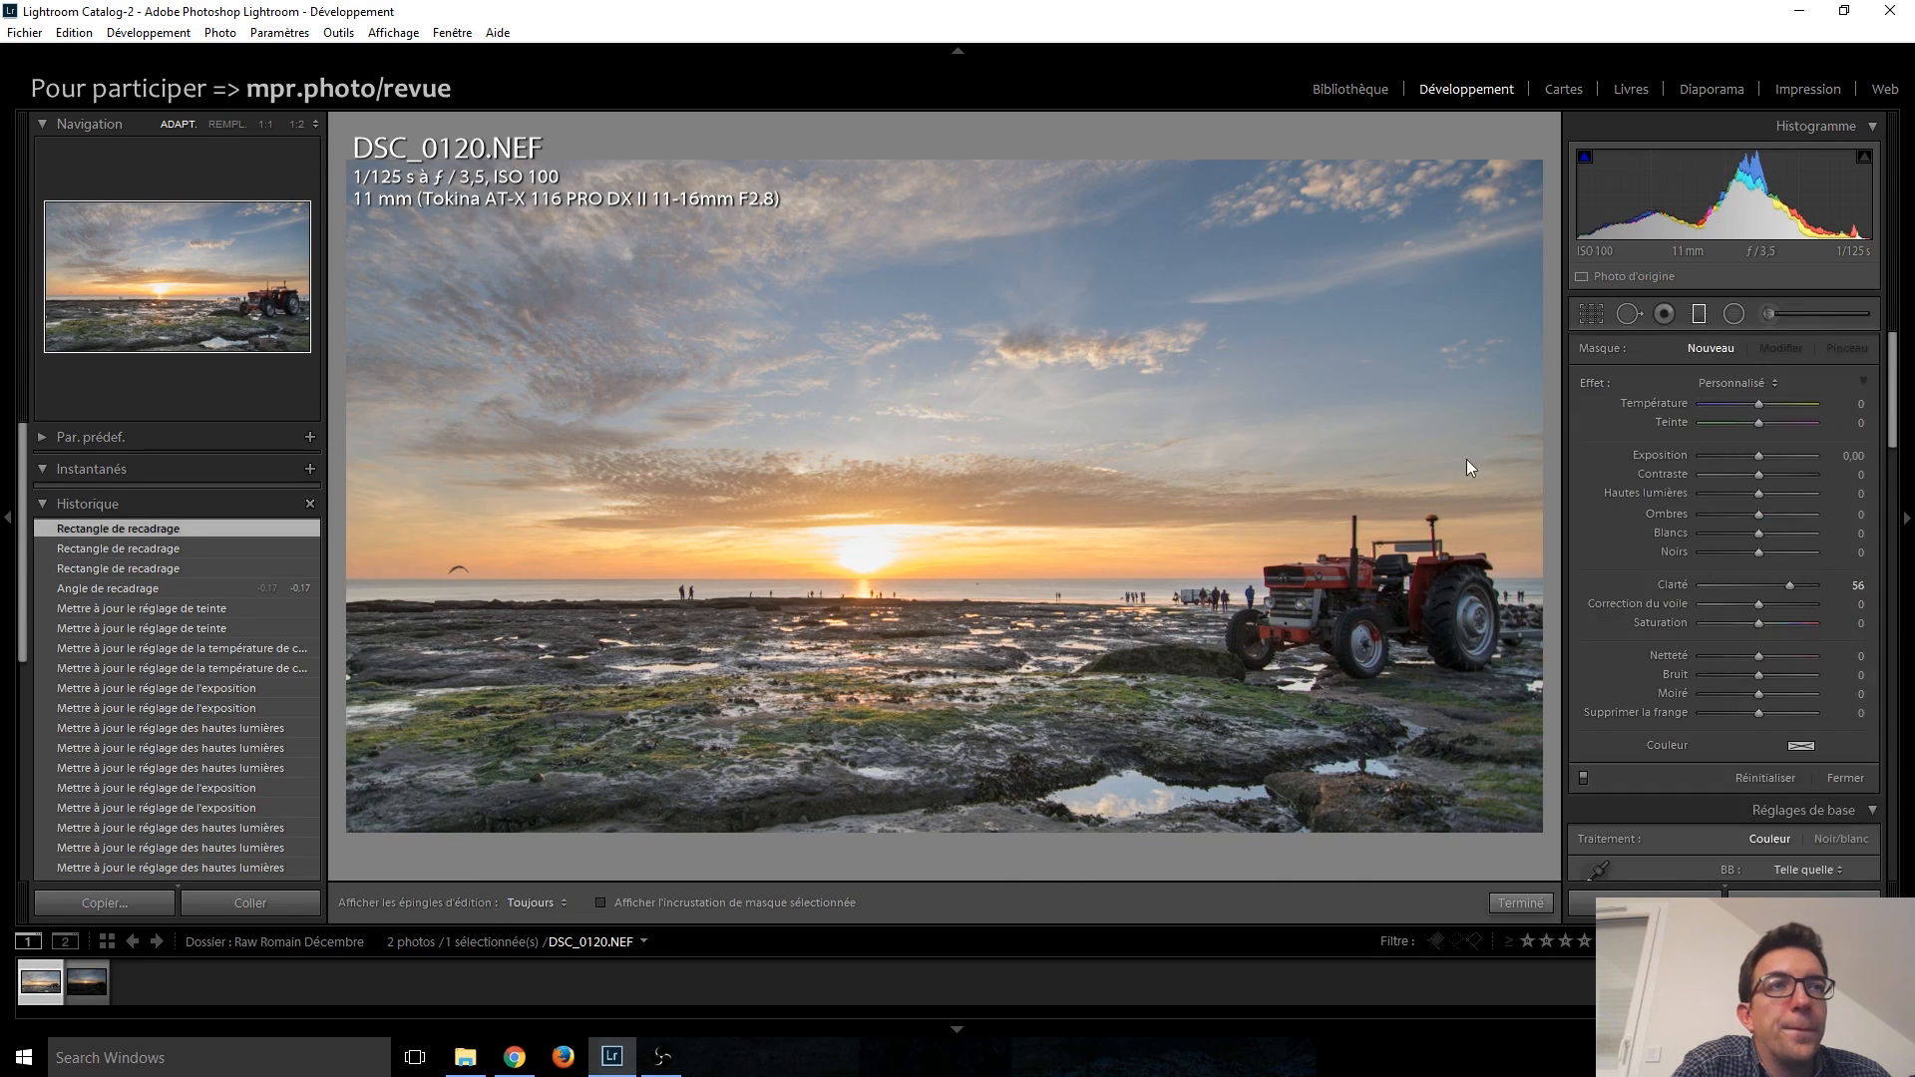
mouse_move(980, 706)
mouse_down()
mouse_move(963, 503)
mouse_move(931, 445)
mouse_up()
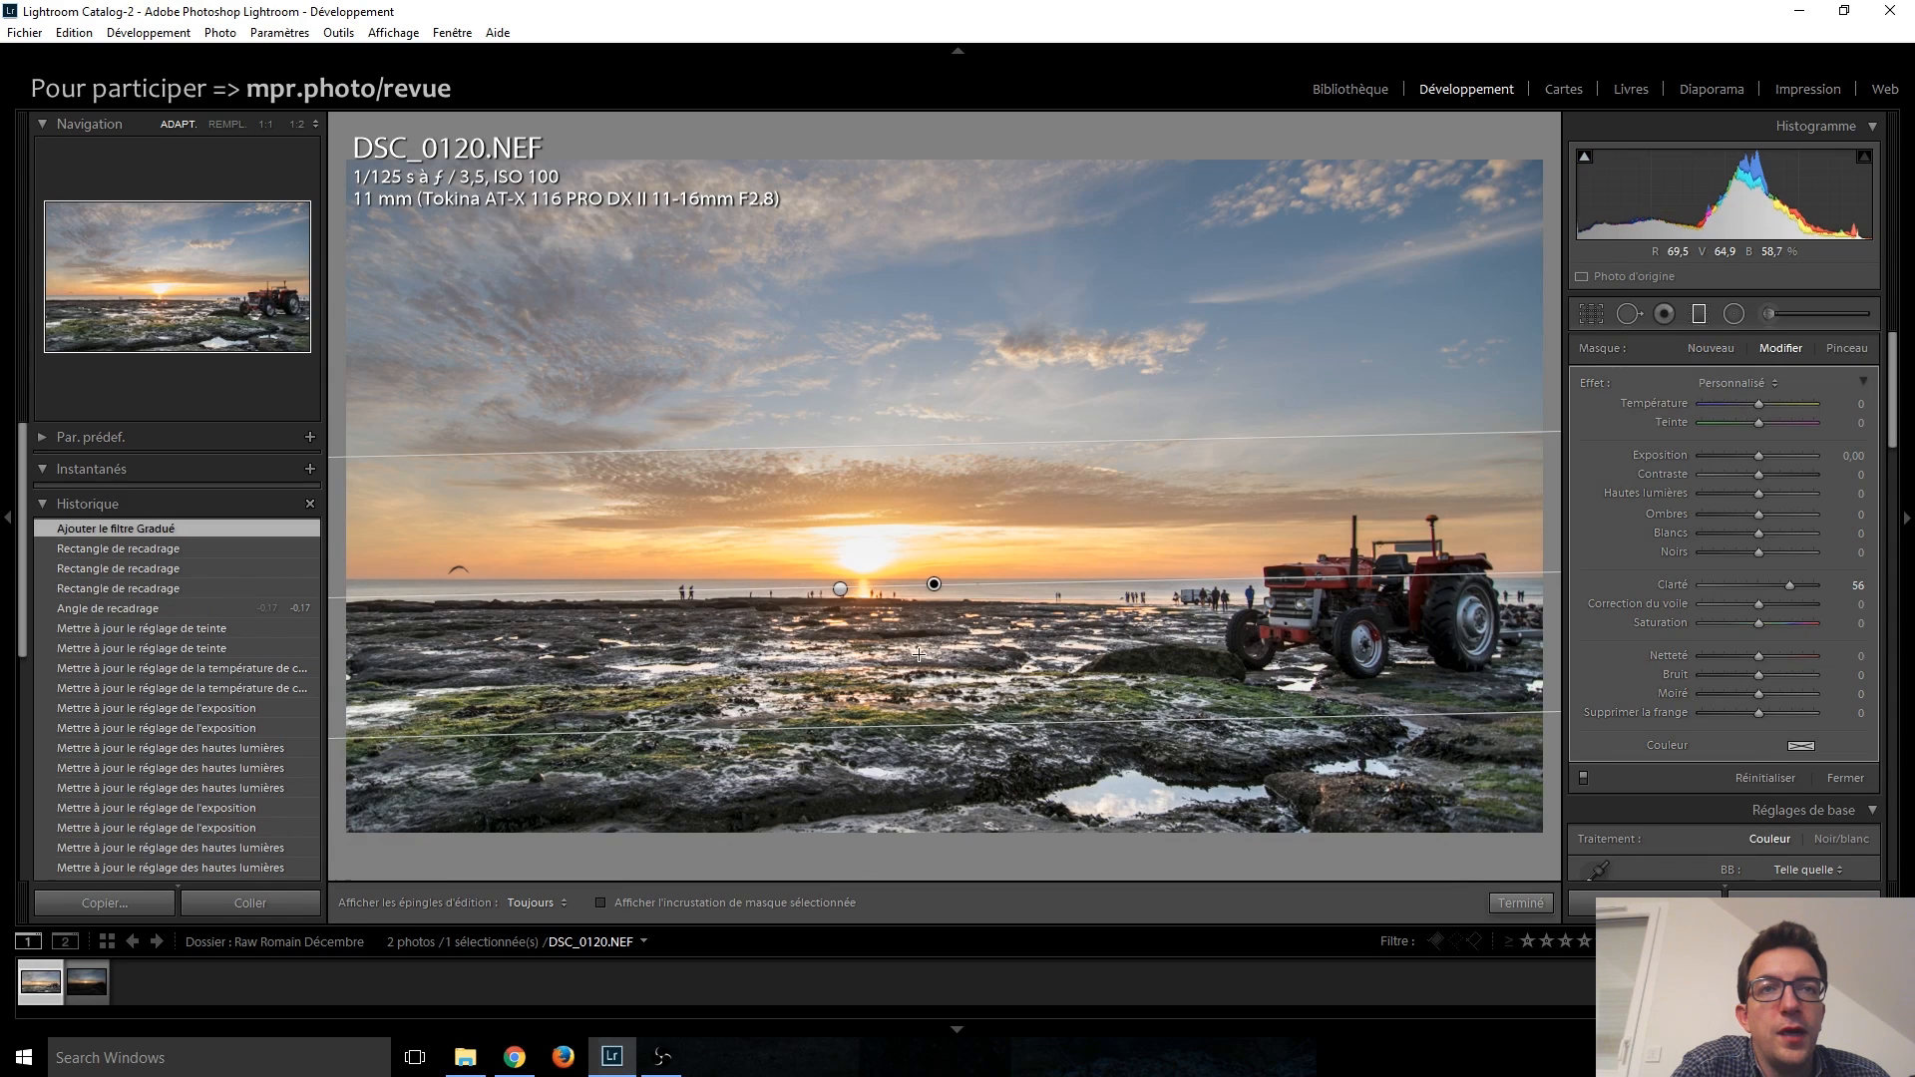
double_click(1596, 382)
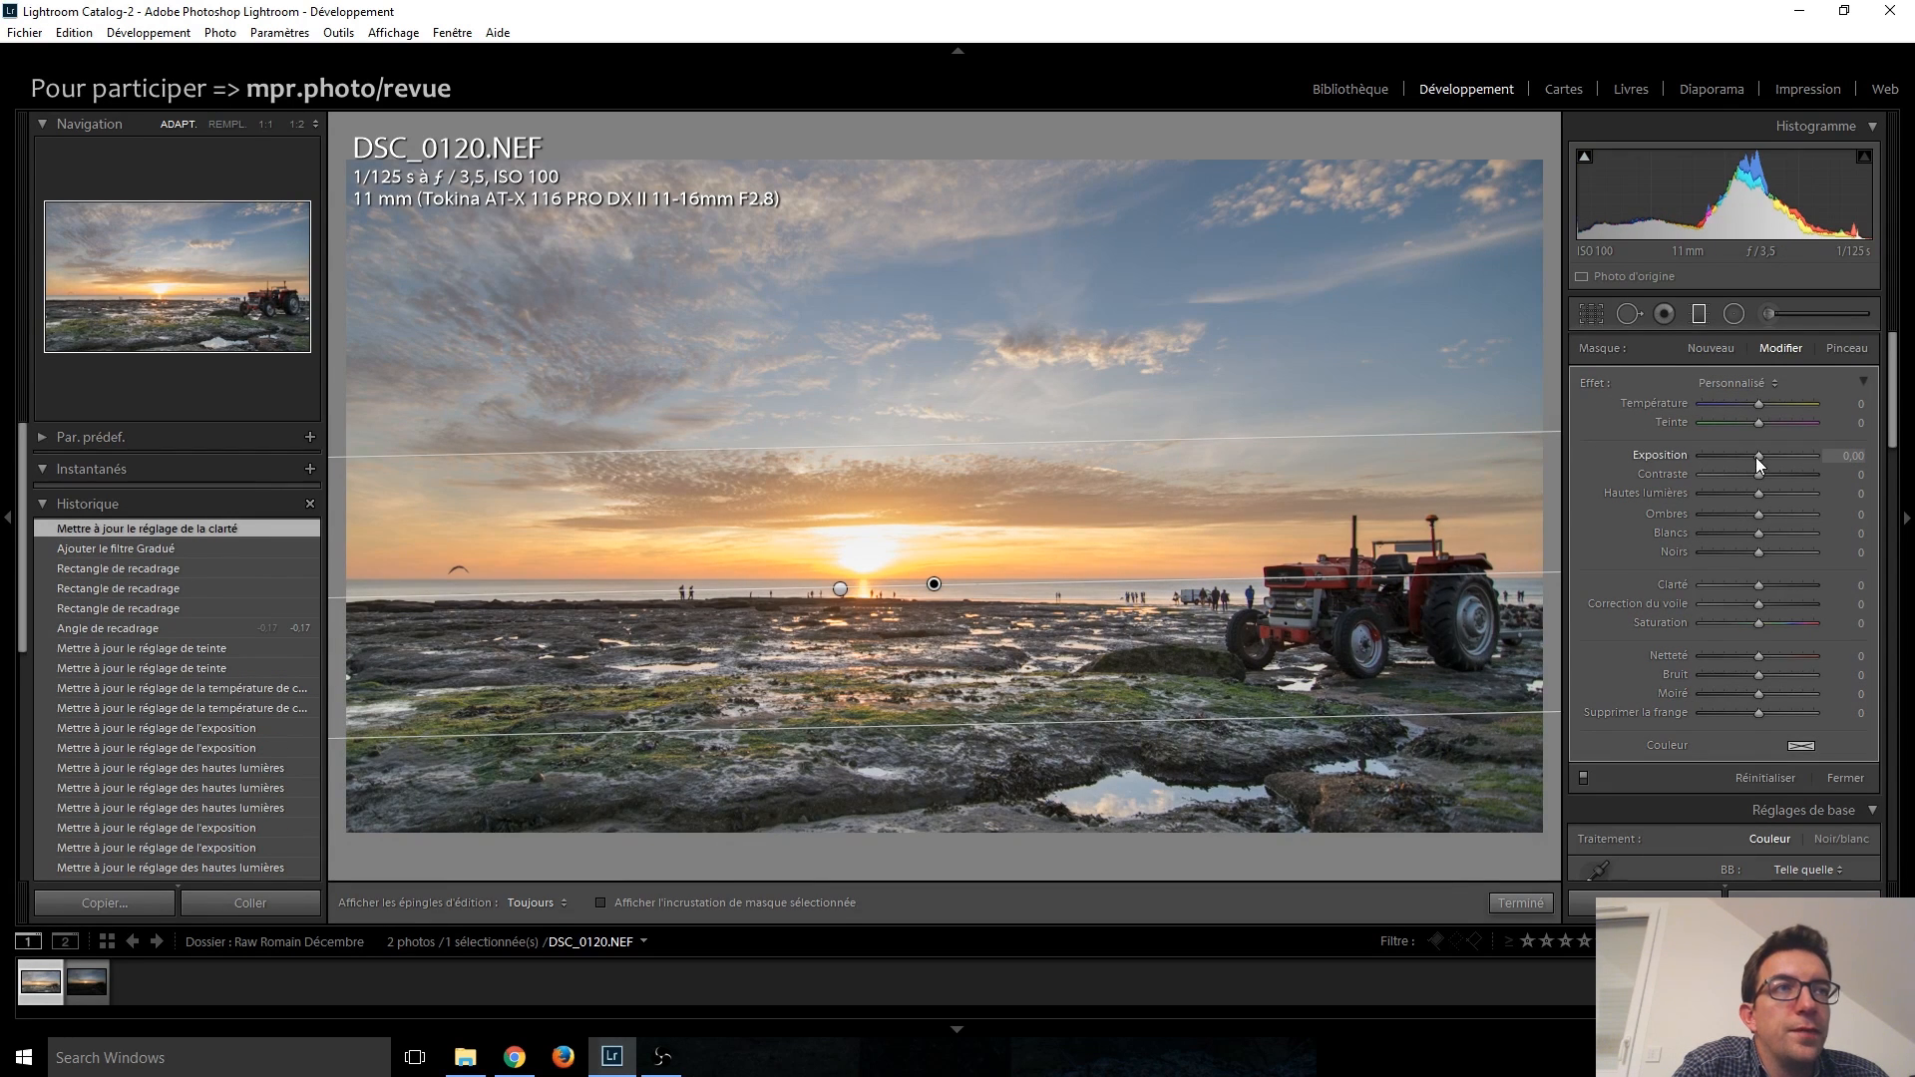
Step: Raise the foreground graduated filter's exposure to 0.70
key(Up)
key(Up)
key(Up)
key(Up)
key(Up)
key(Up)
key(Up)
key(Up)
key(Up)
key(Down)
key(Down)
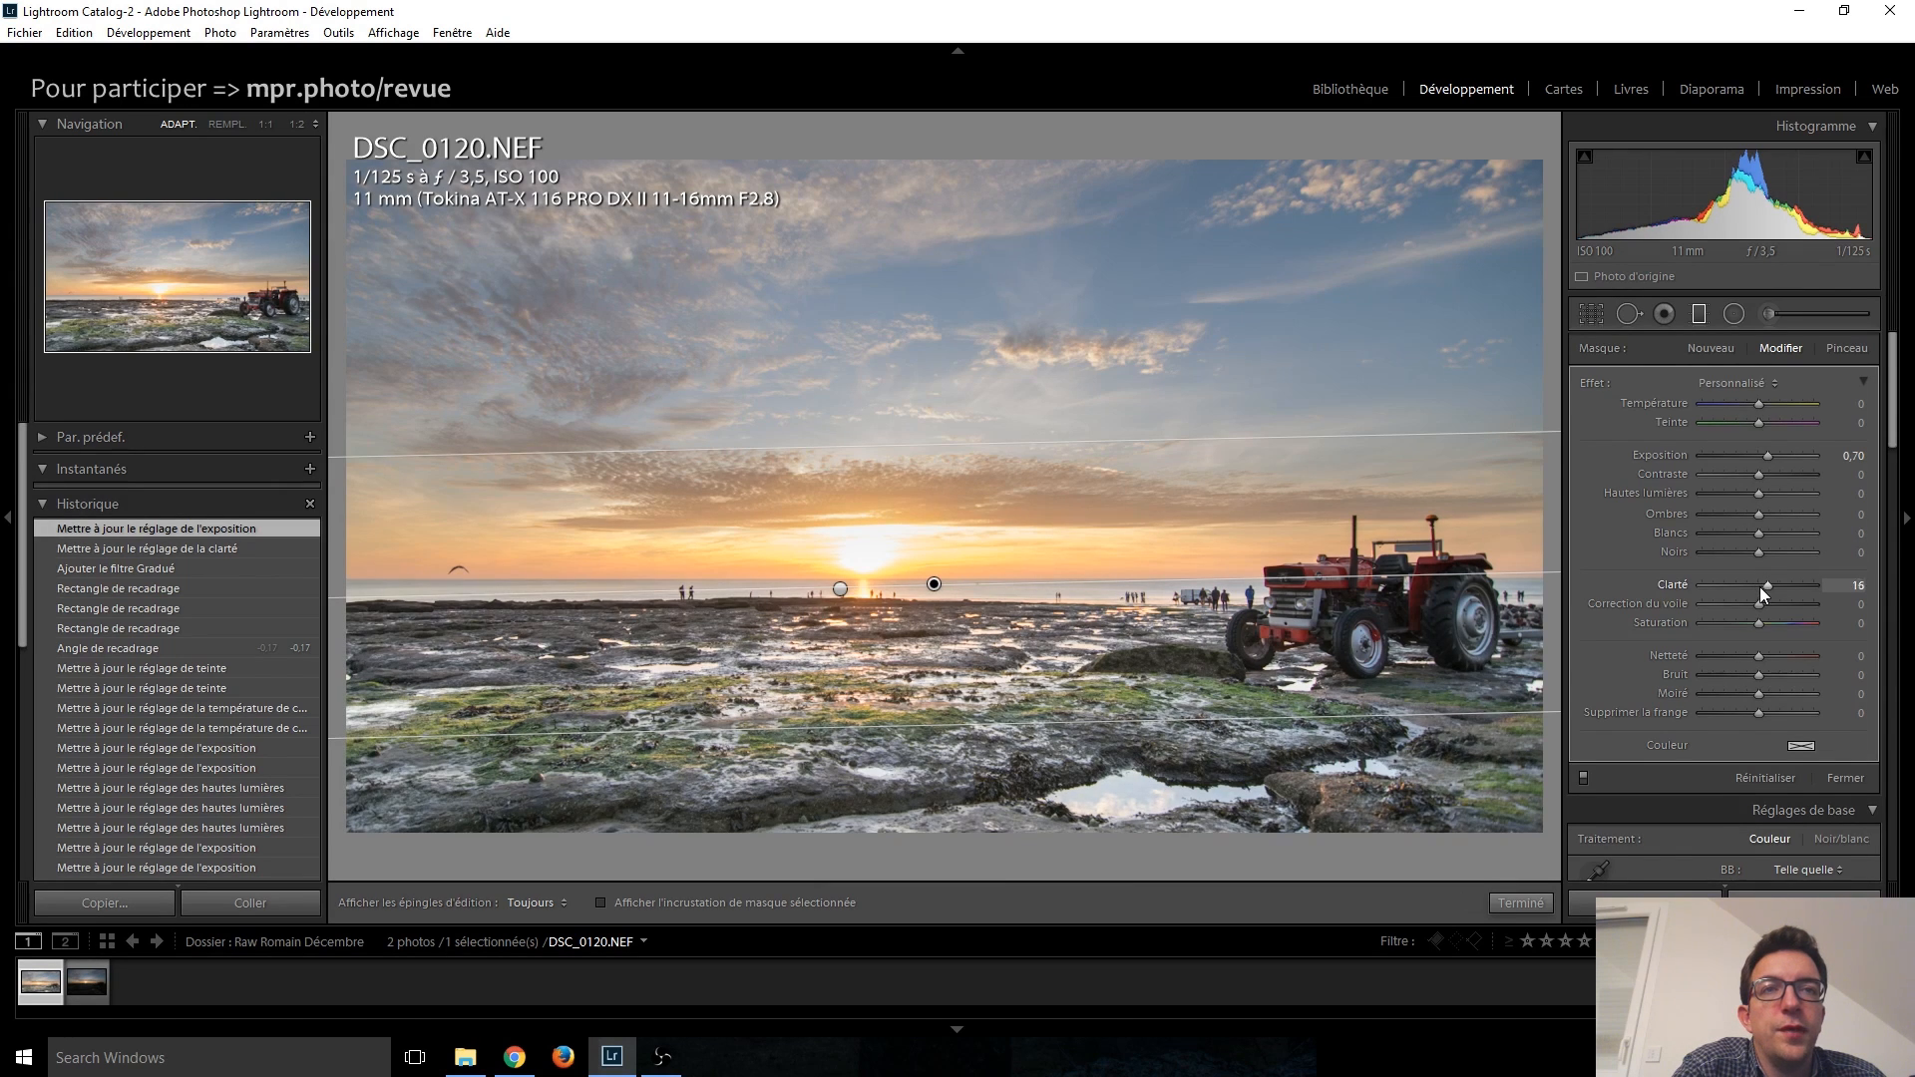
Step: Adjust the foreground graduated filter's clarity, trying 32 and settling on 20
key(Up)
key(Up)
key(Up)
key(Up)
key(Up)
key(Up)
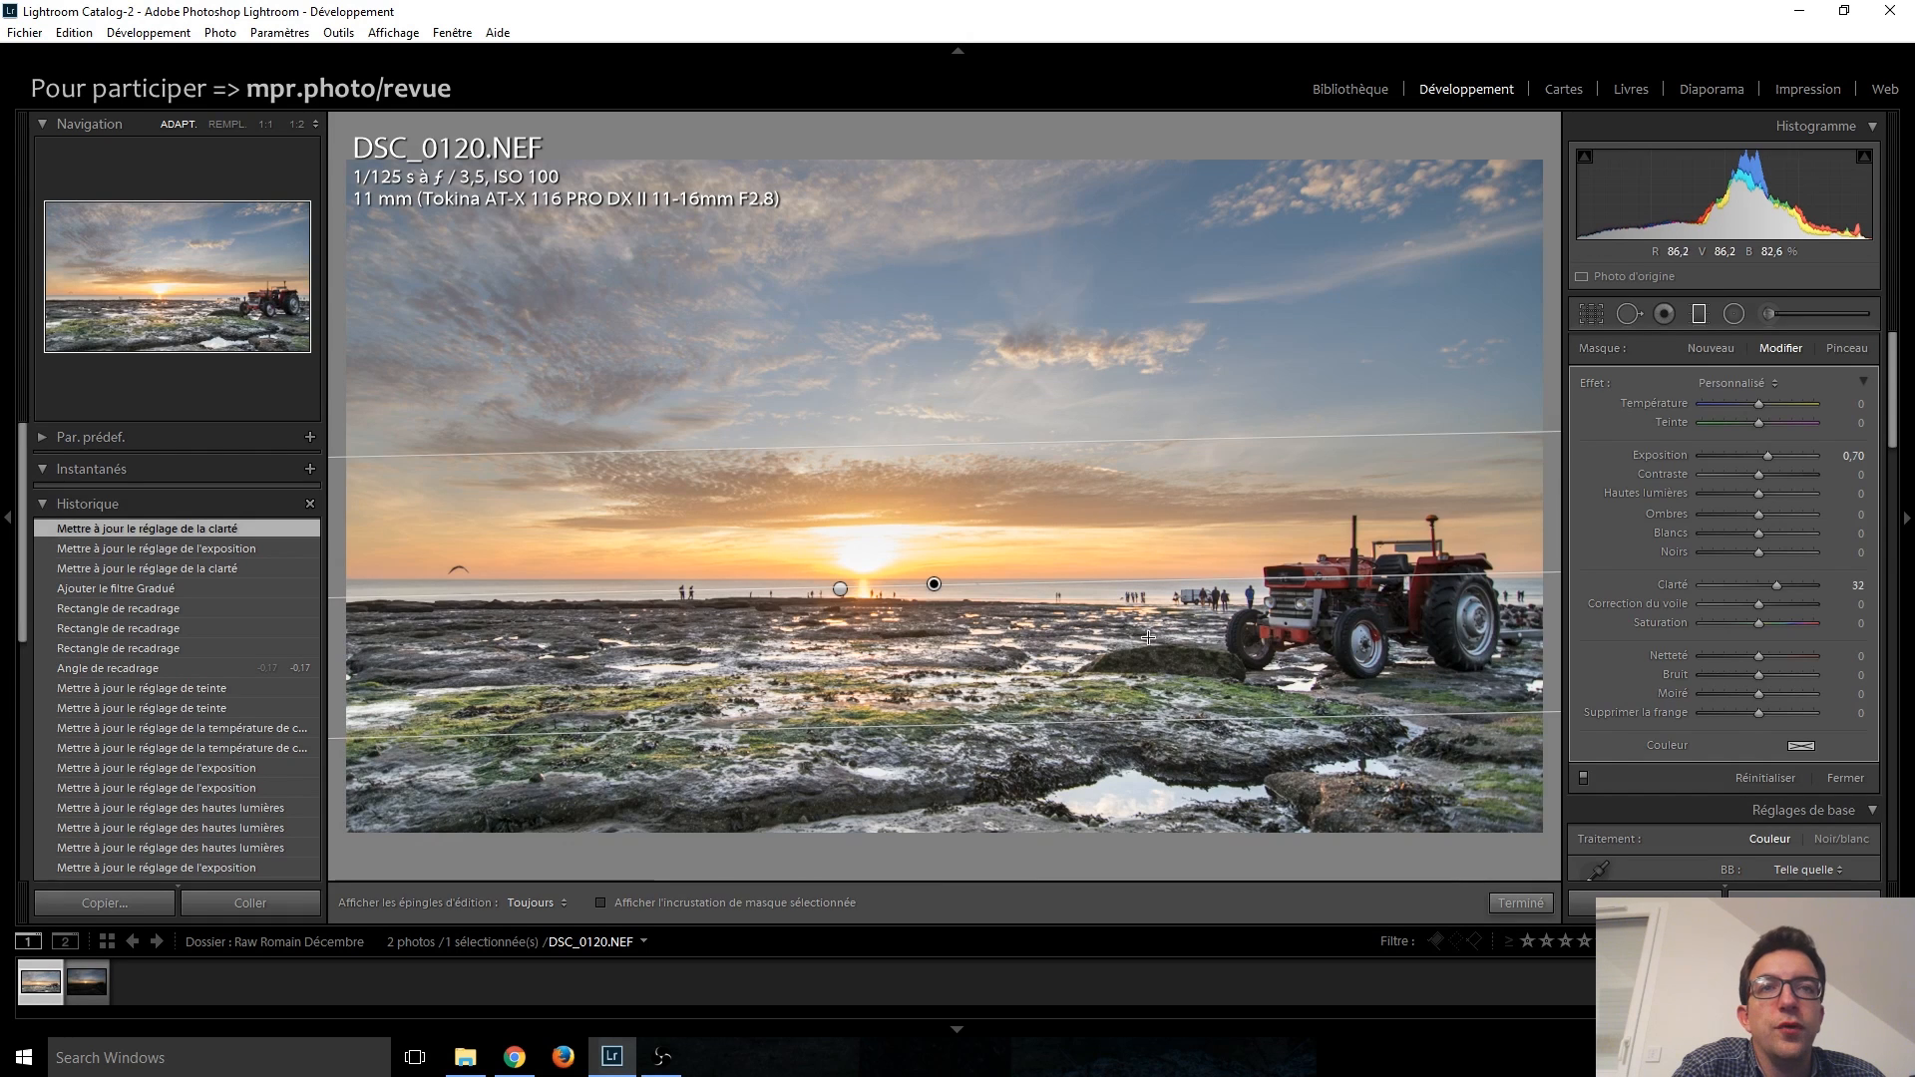
mouse_move(1782, 589)
mouse_down()
mouse_move(1815, 590)
mouse_move(1763, 590)
mouse_up()
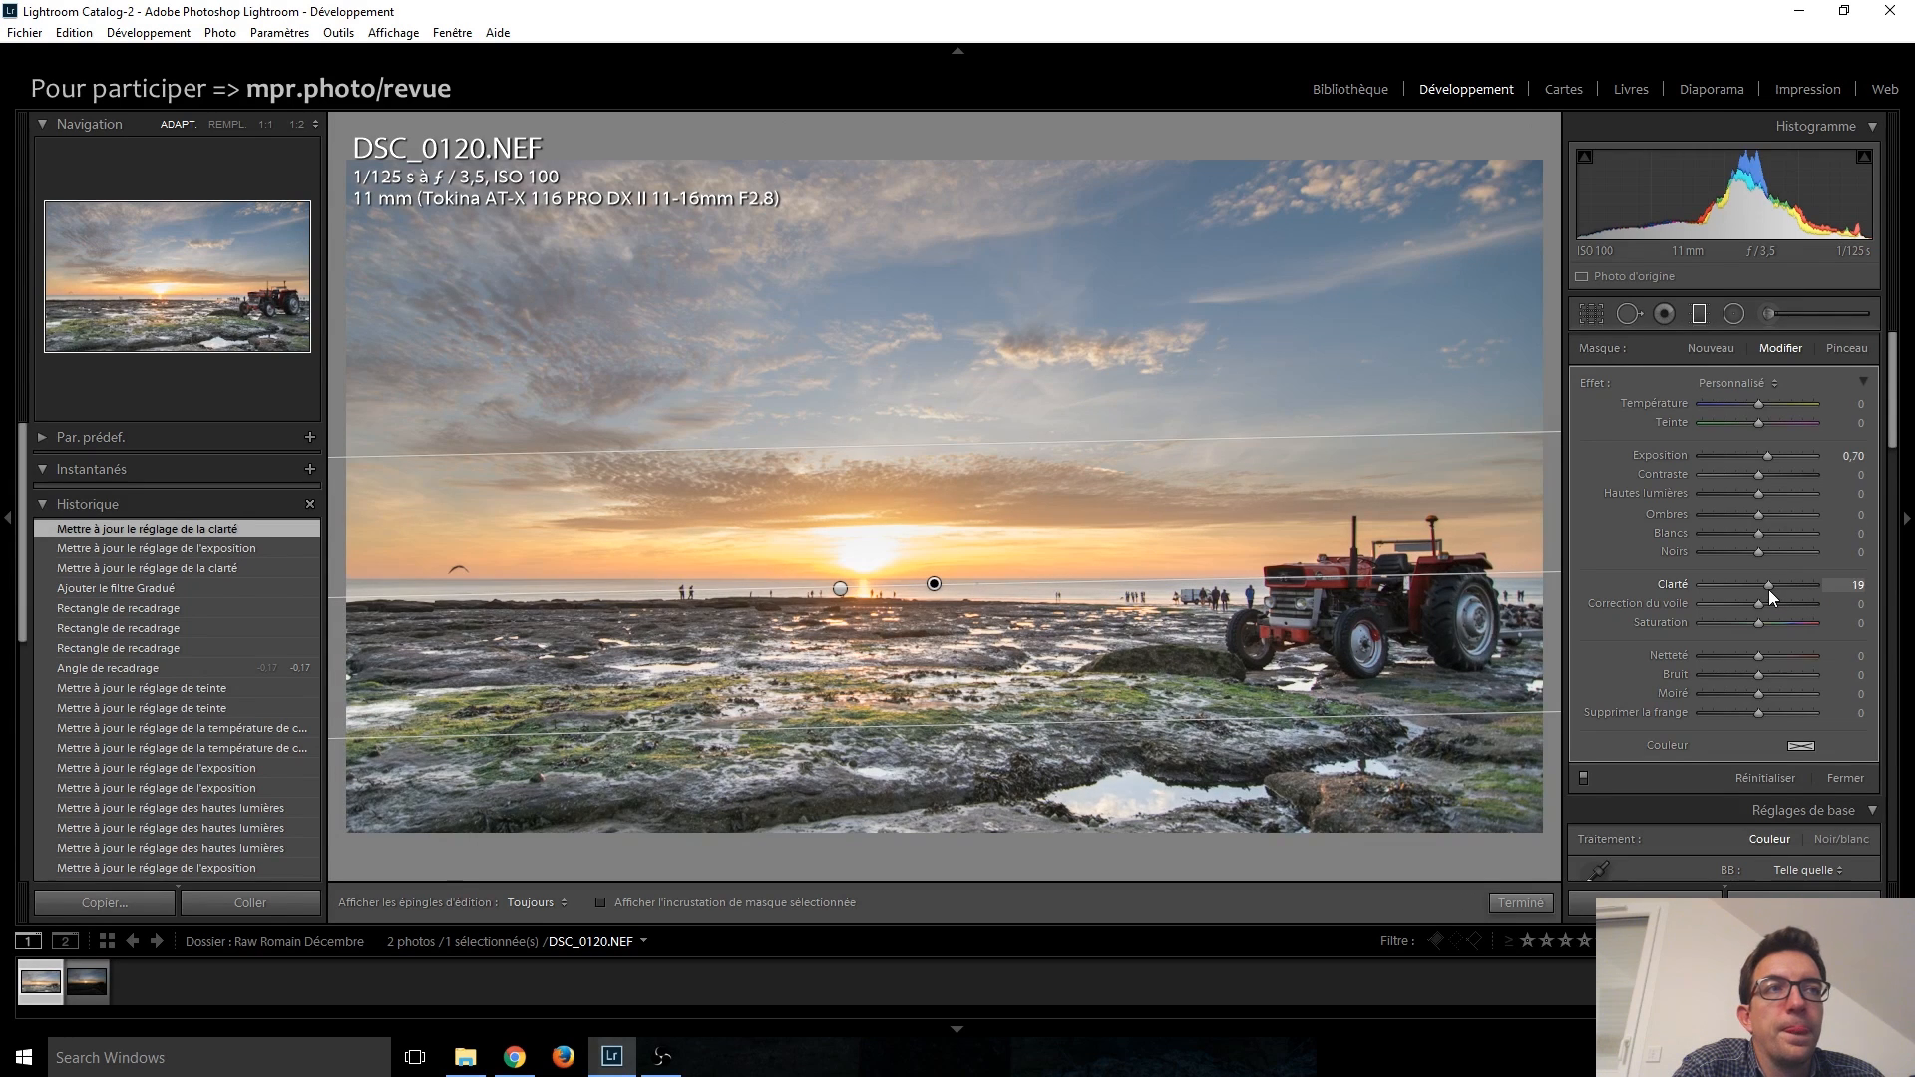
drag(1769, 590, 1769, 590)
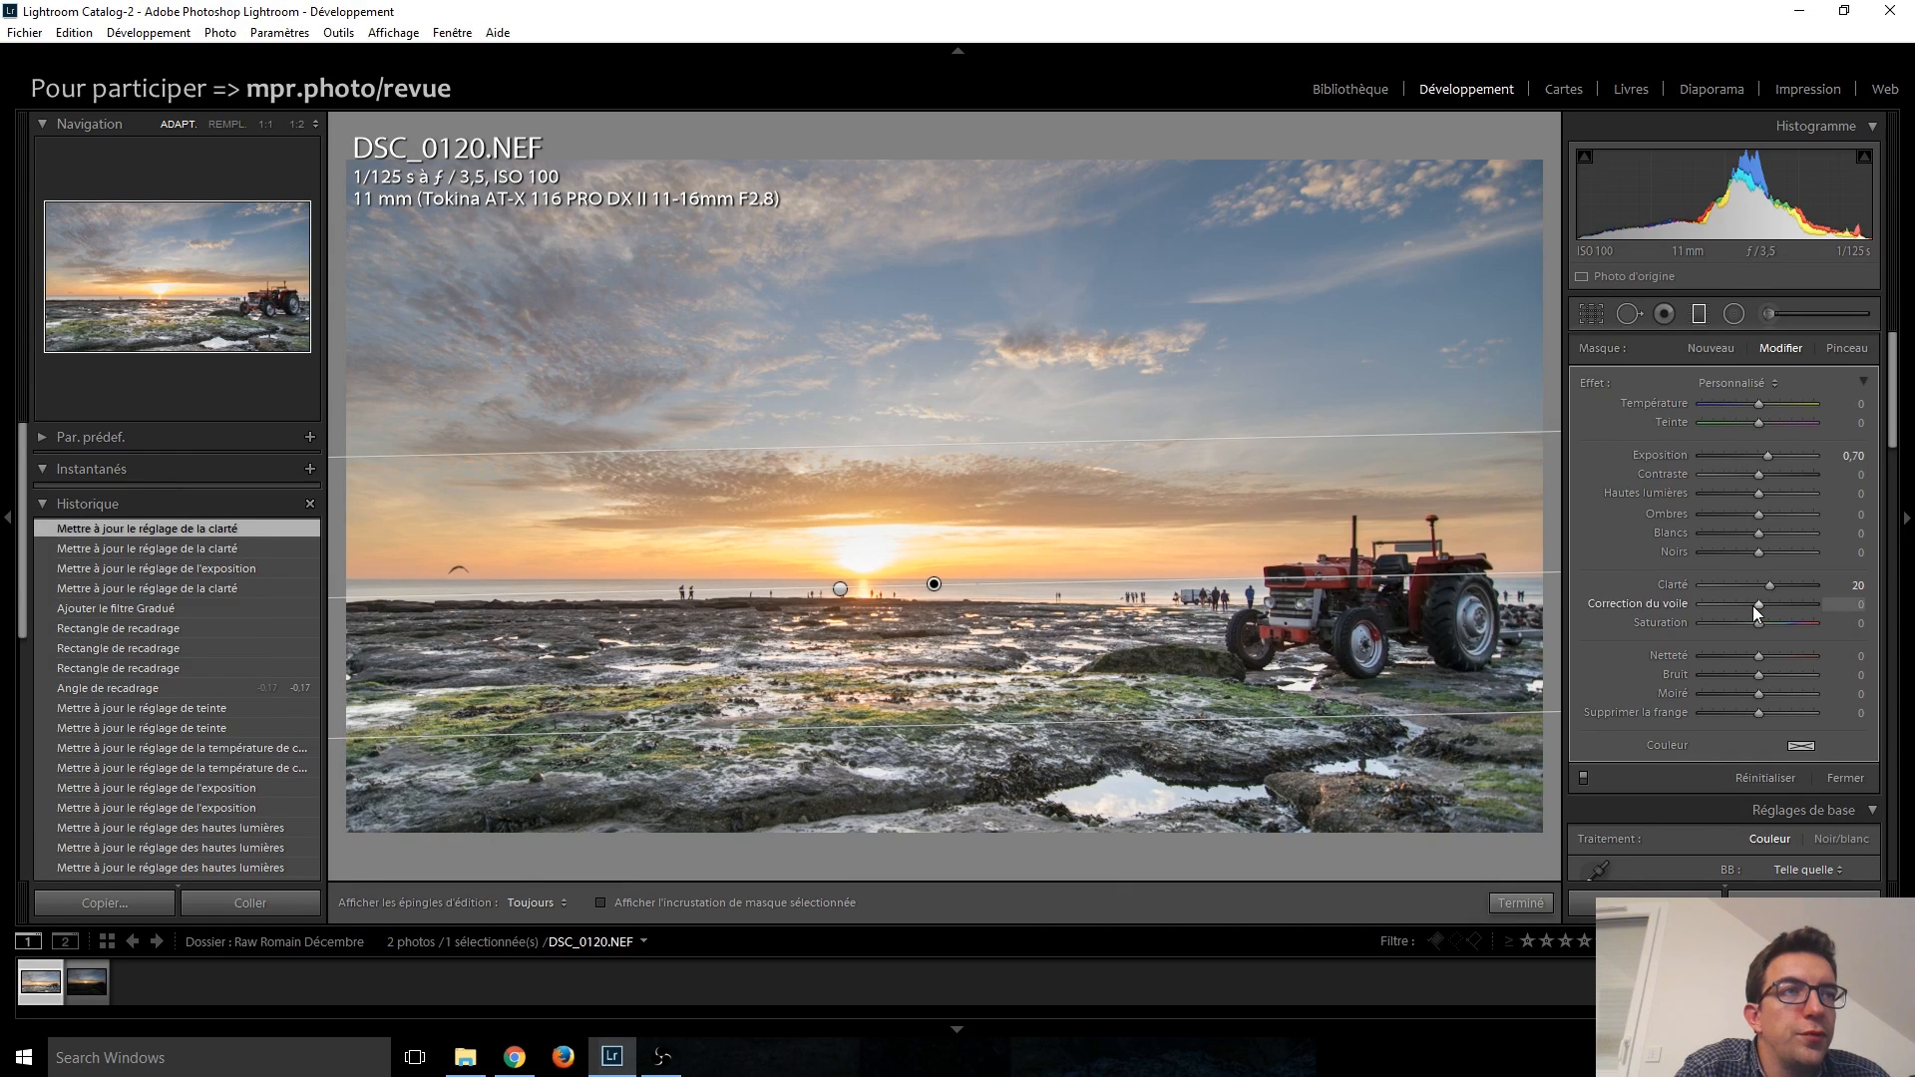
Step: Close the graduated filter and raise the whites to +55 in the basic adjustments
click(1702, 311)
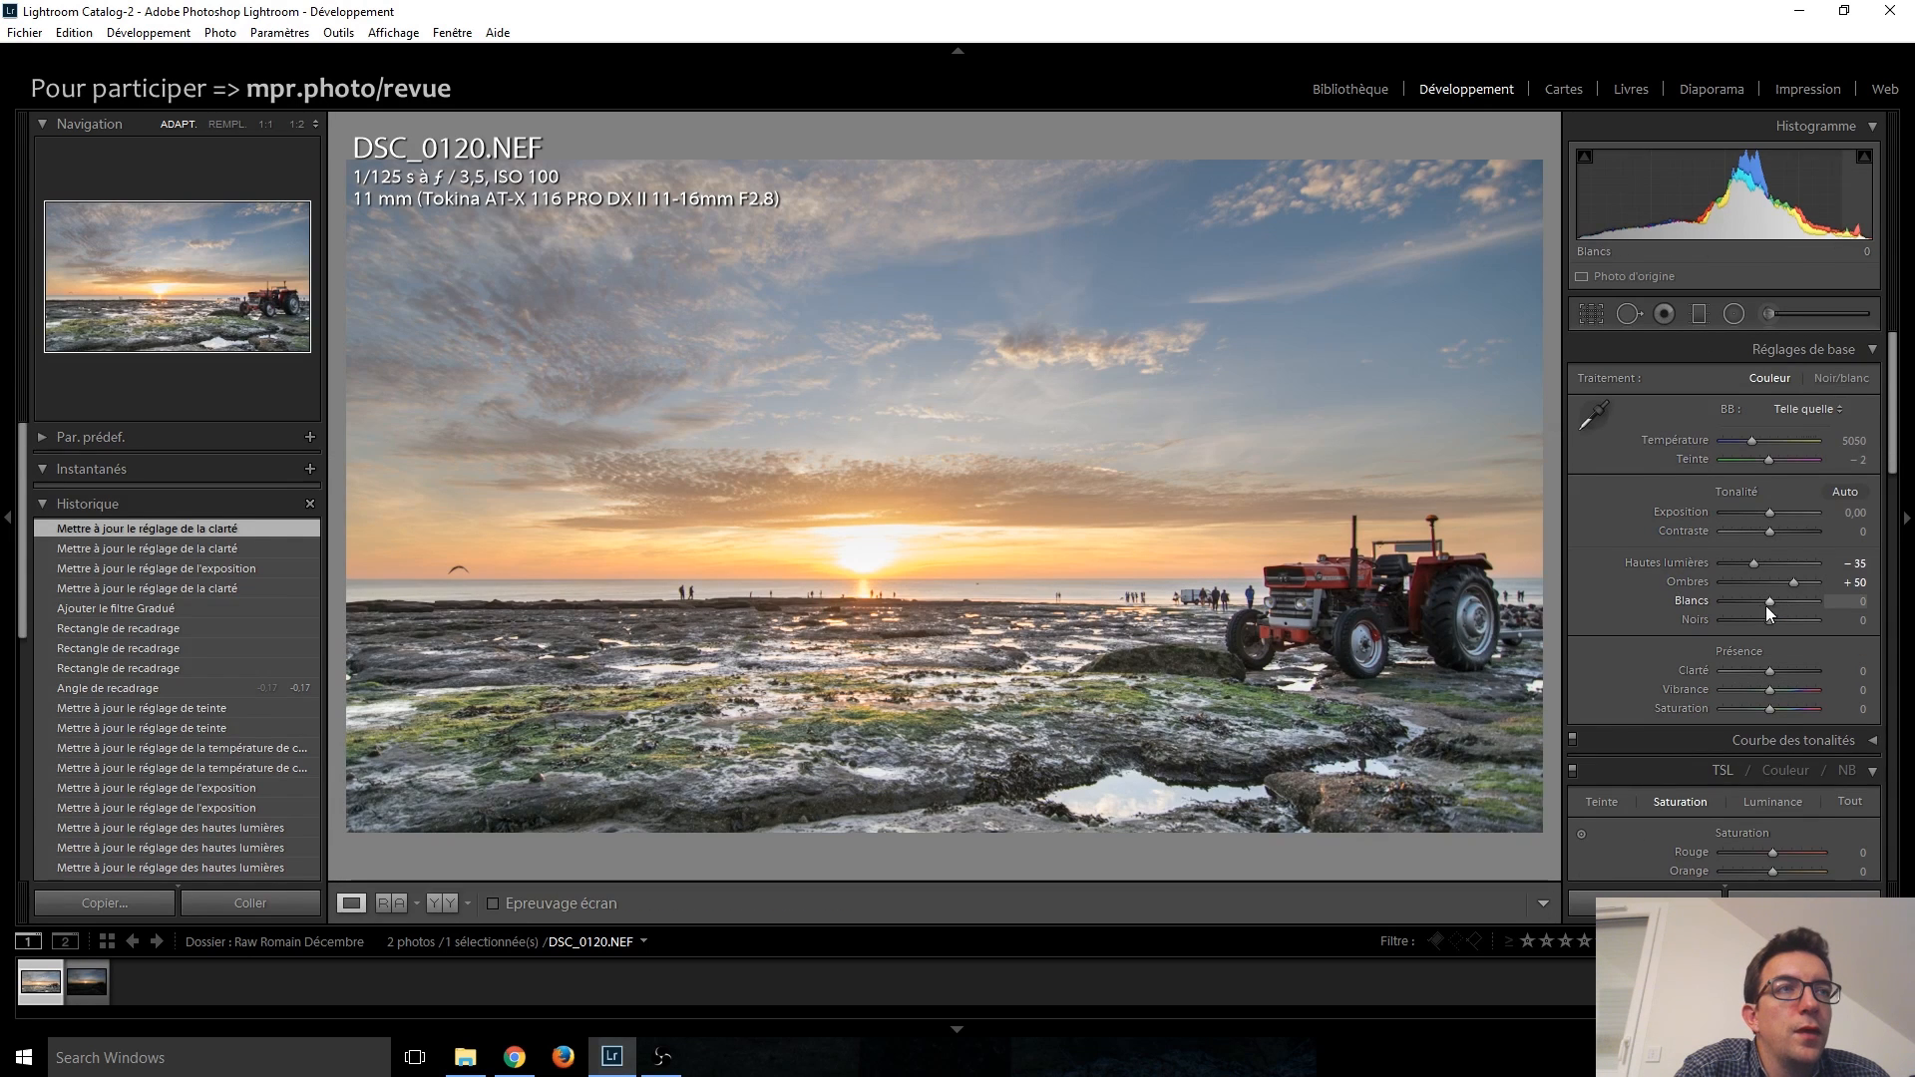
key(Up)
key(Up)
key(Up)
key(Up)
key(Up)
key(Up)
key(Up)
key(Up)
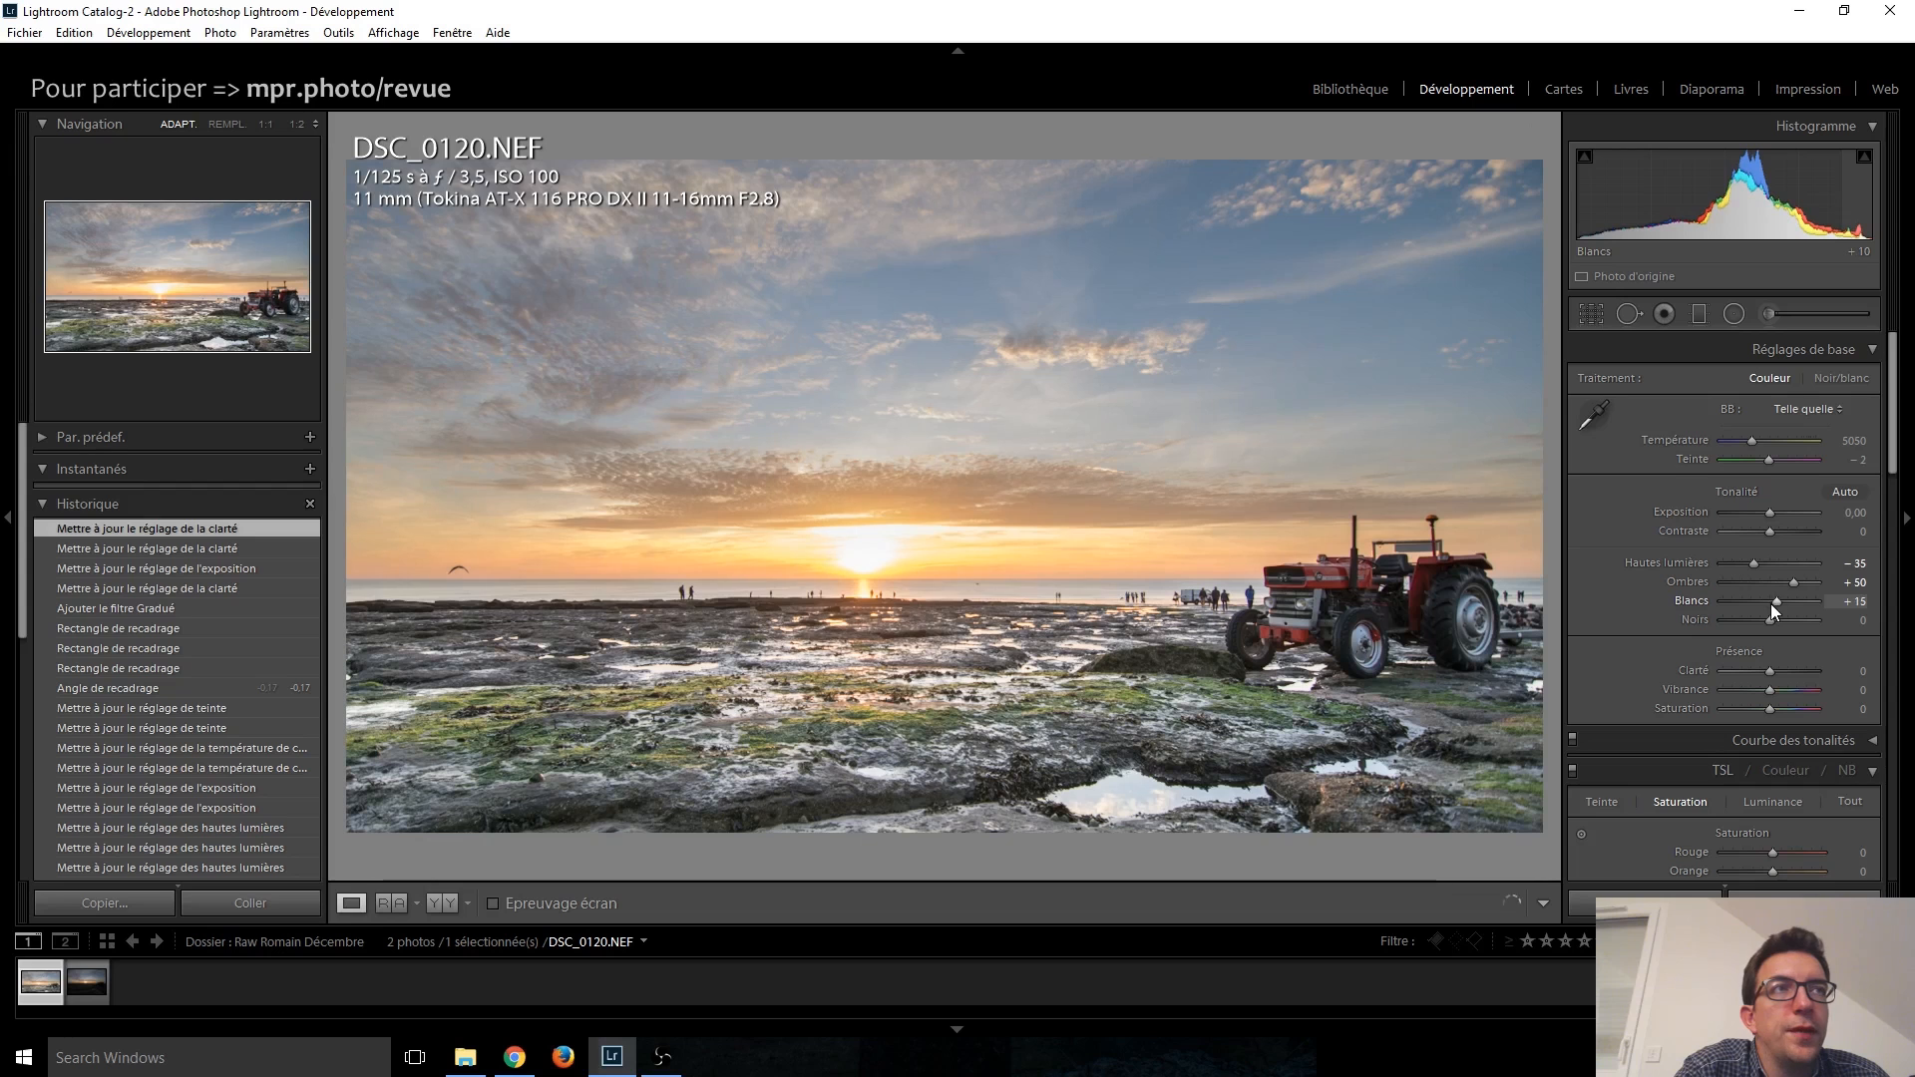
key(Up)
key(Up)
key(Up)
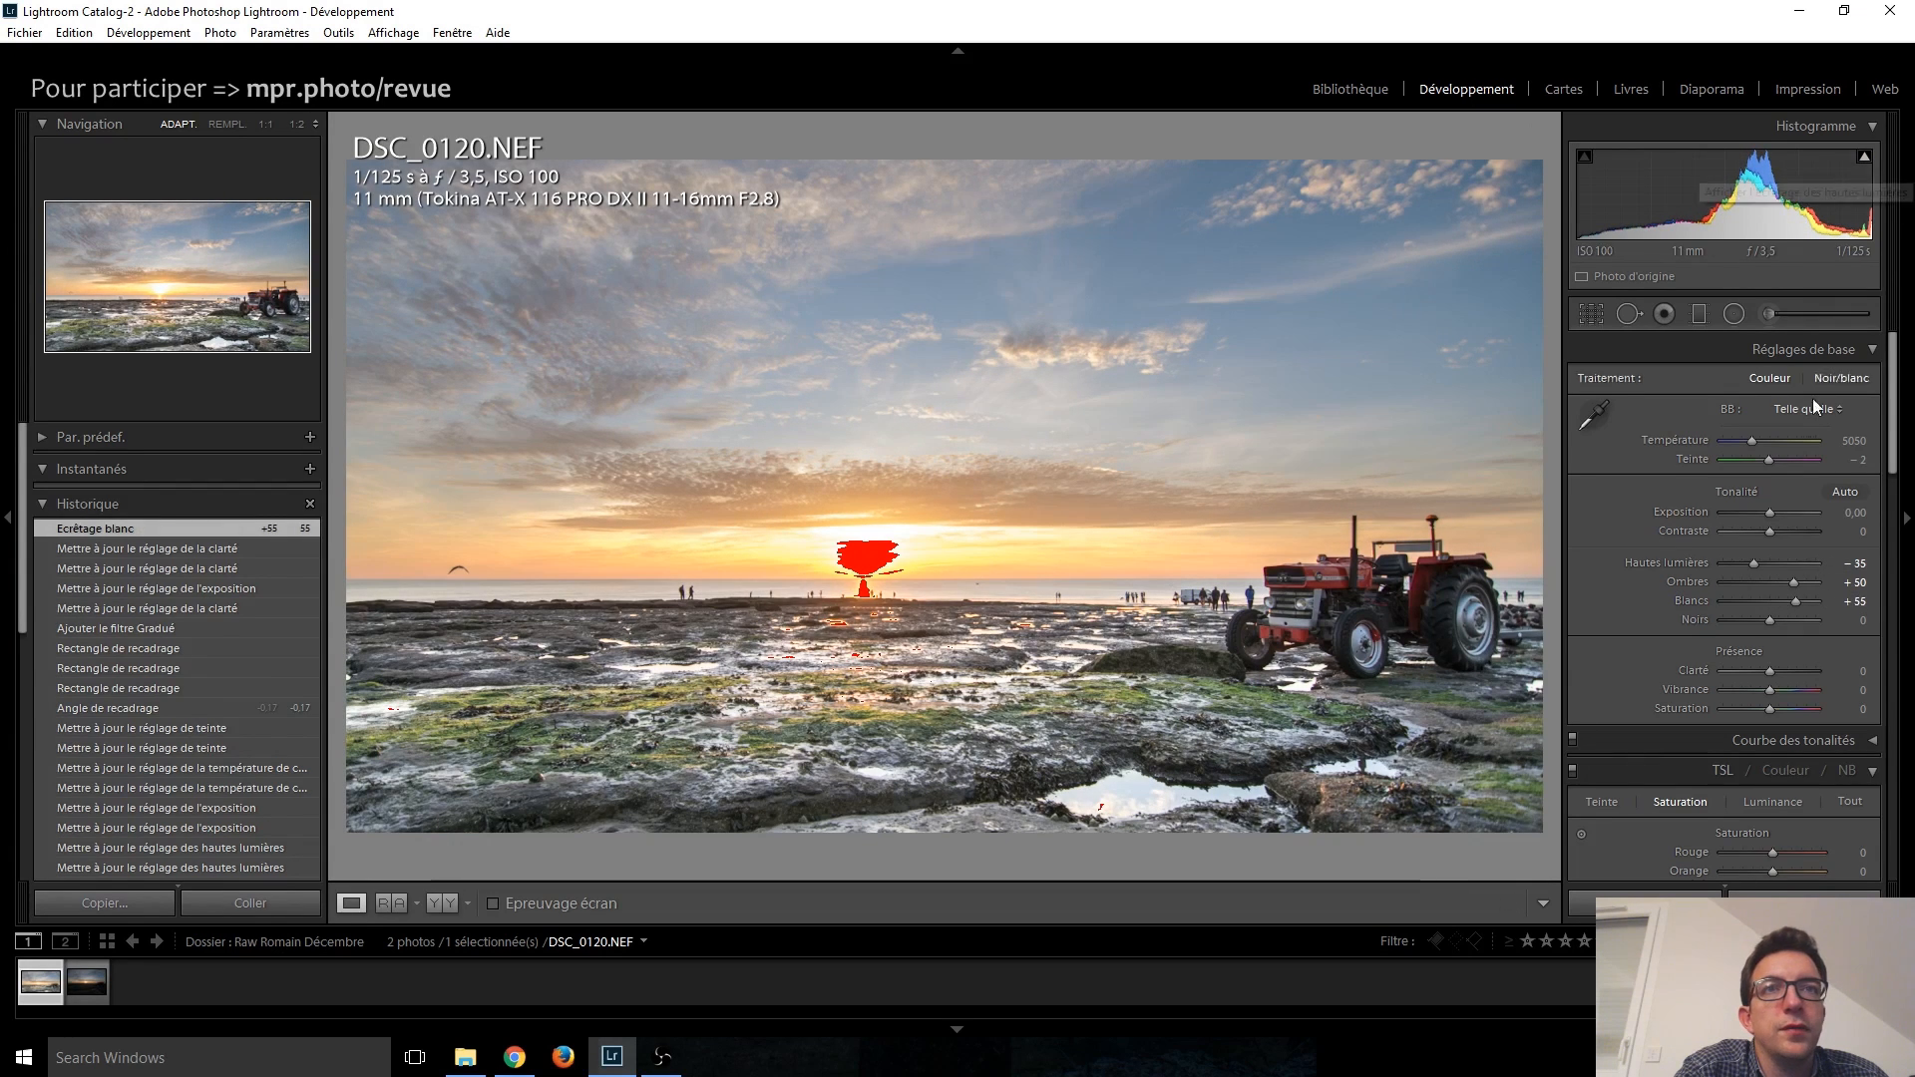
Step: Lower the blacks to −30 in the basic adjustments
key(Down)
key(Down)
key(Down)
key(Down)
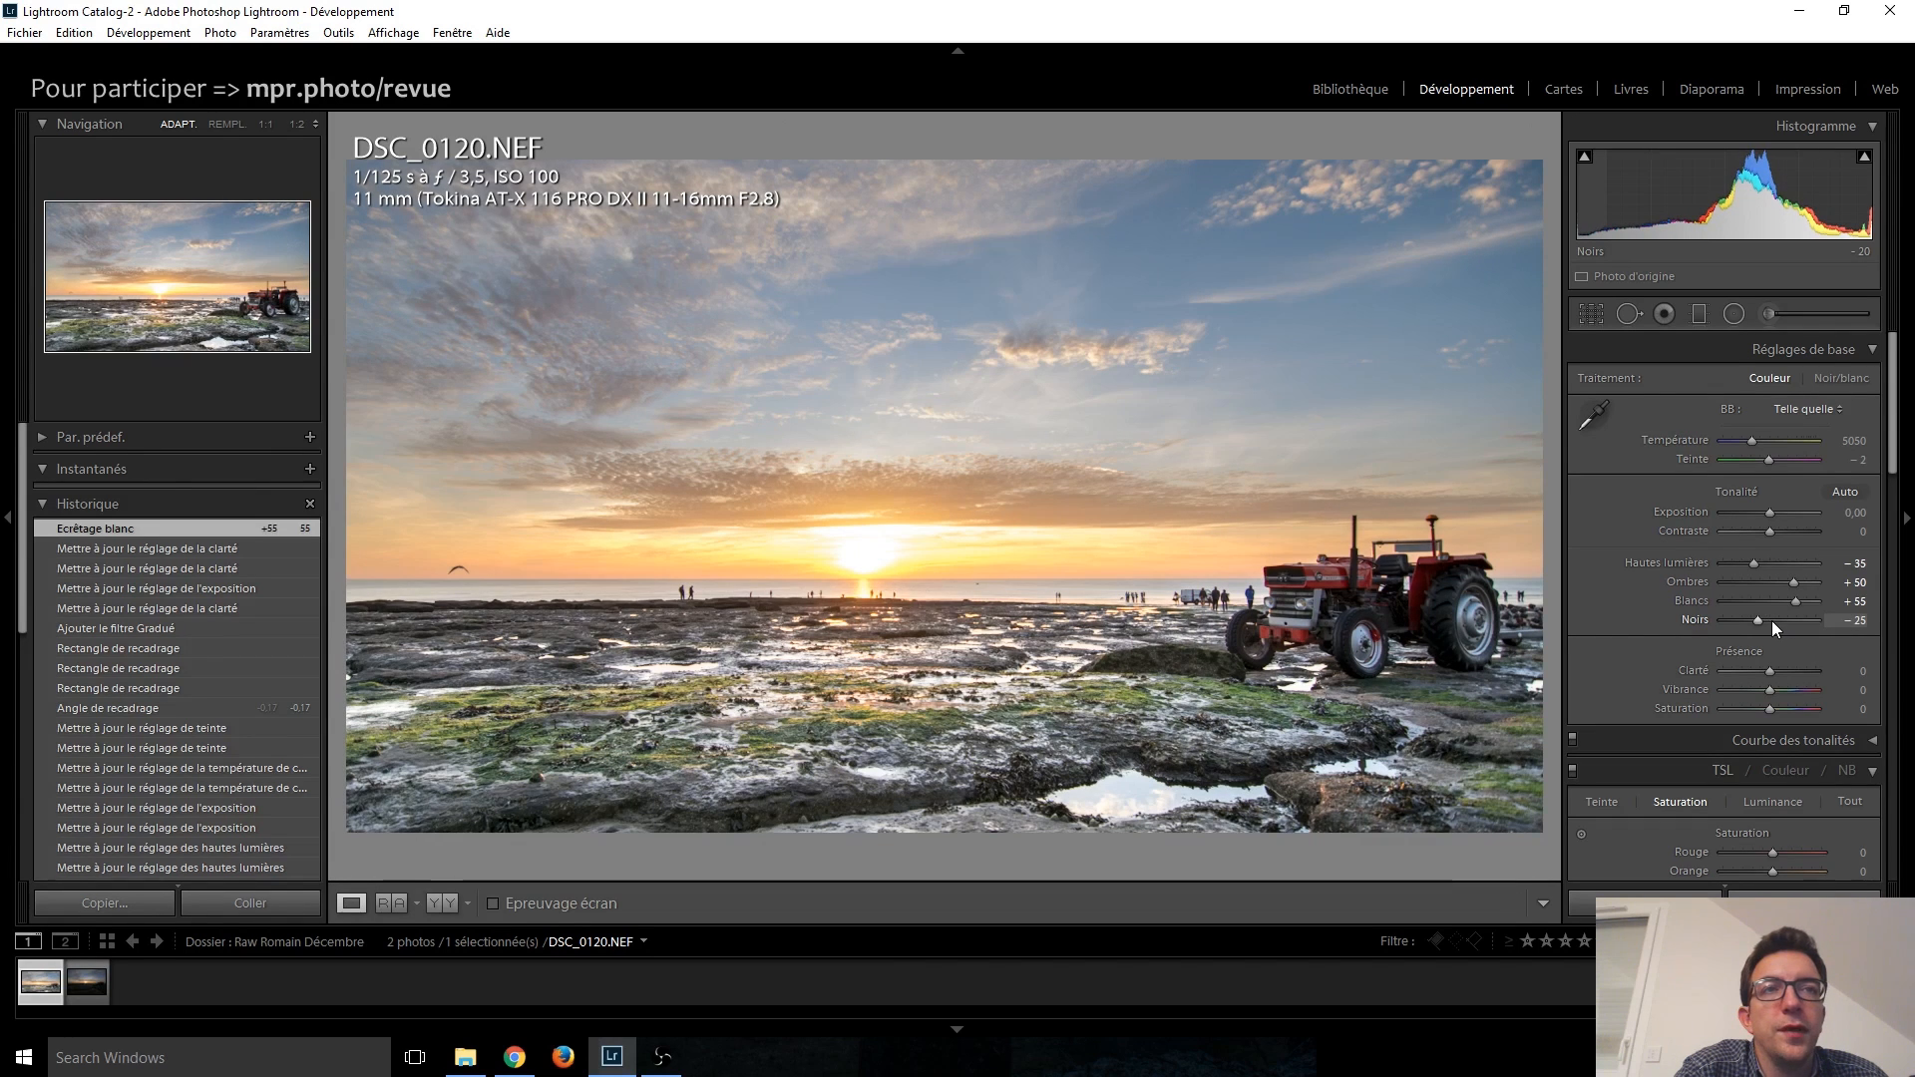
key(Down)
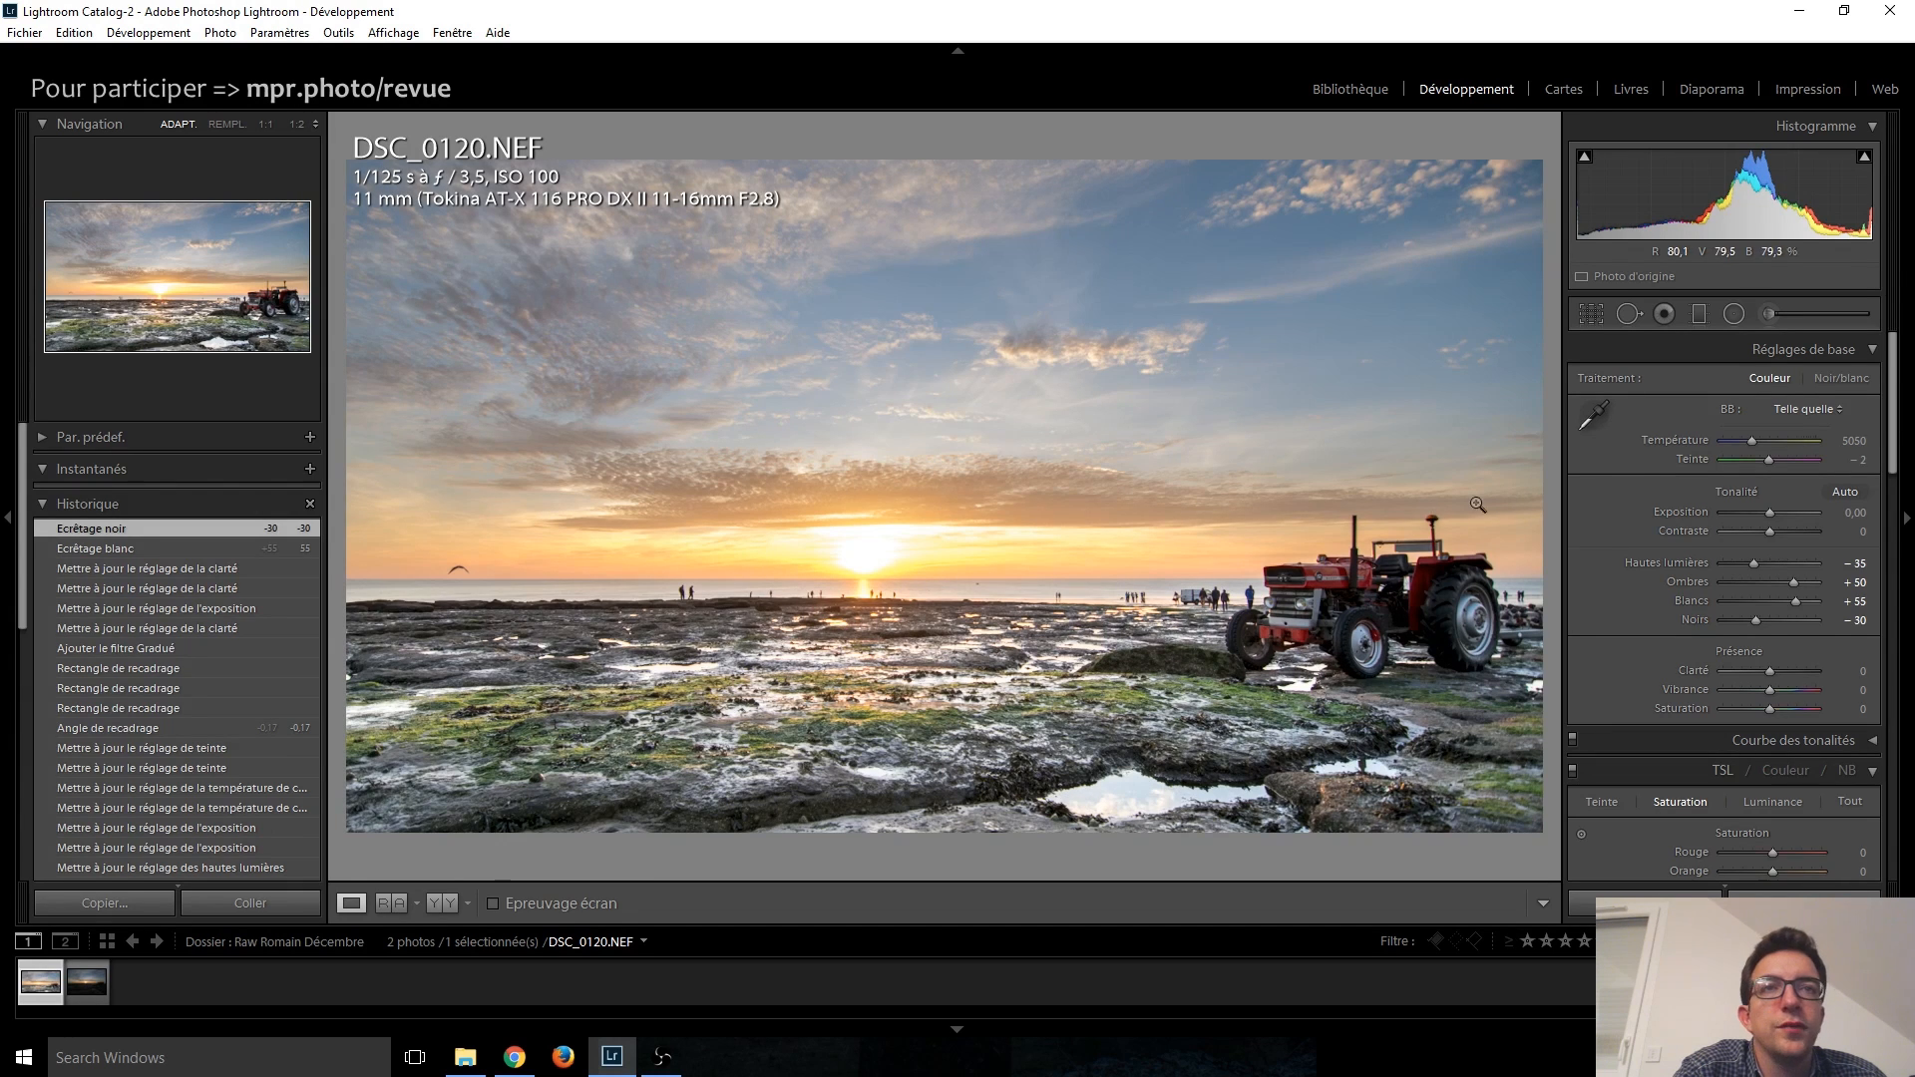
Step: Adjust the photo's overall contrast, trying −60, −30 and −55 and settling on −25
key(Down)
key(Down)
key(Down)
key(Down)
key(Down)
key(Down)
key(Down)
key(Down)
key(Down)
key(Down)
key(Down)
key(Down)
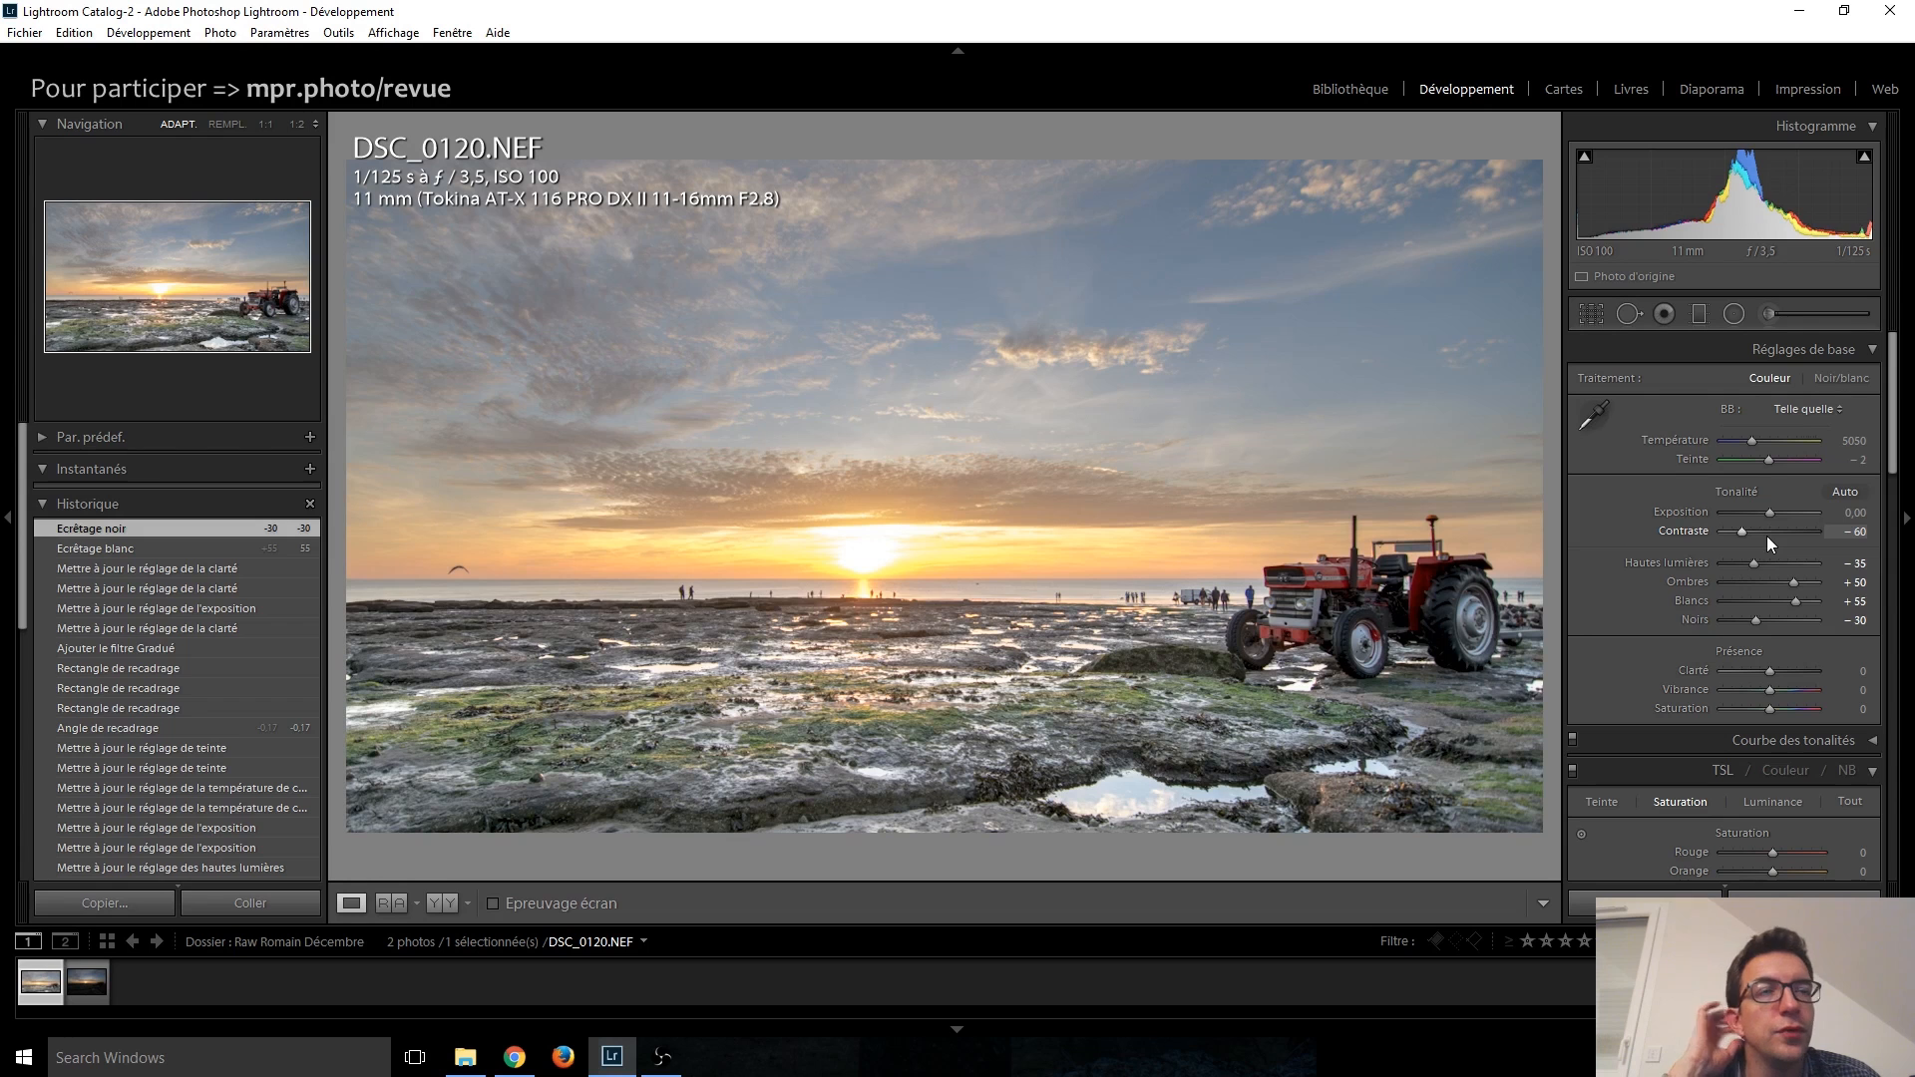
key(Up)
key(Up)
key(Up)
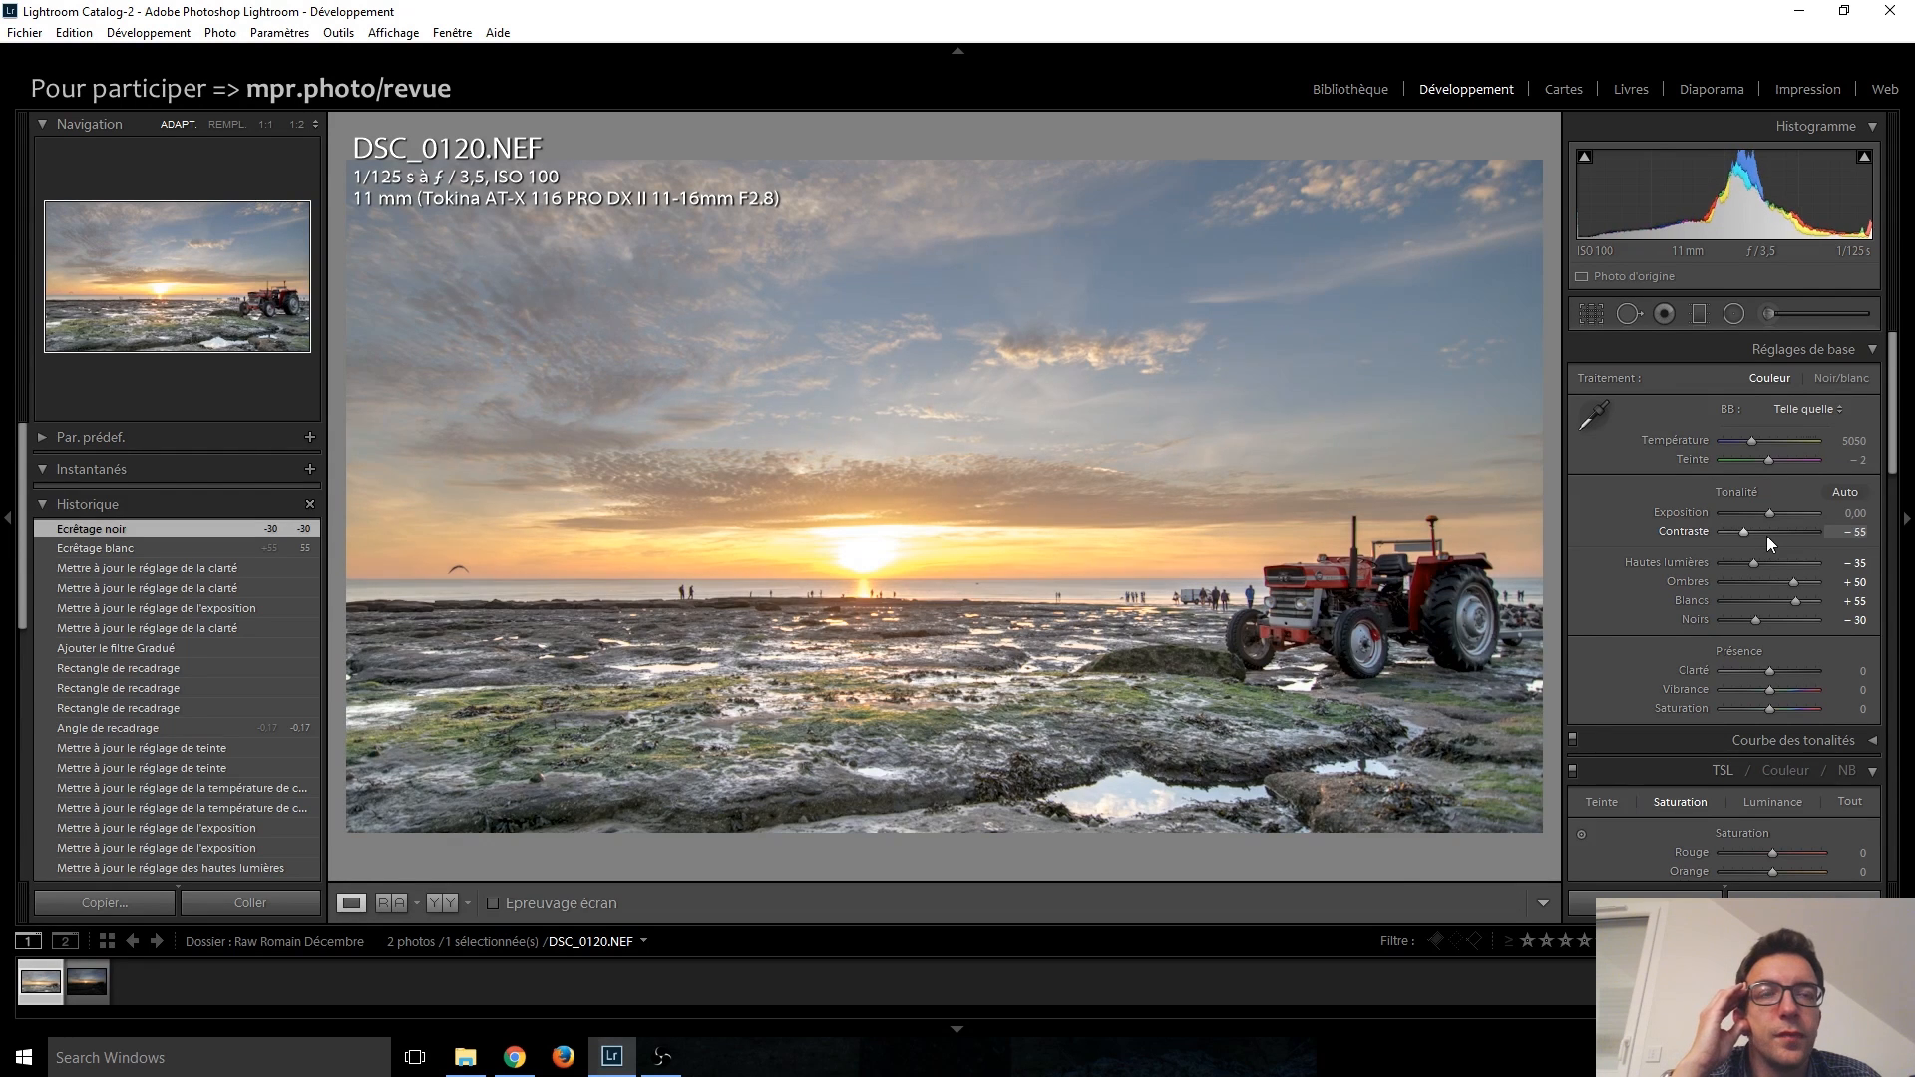
key(Up)
key(Up)
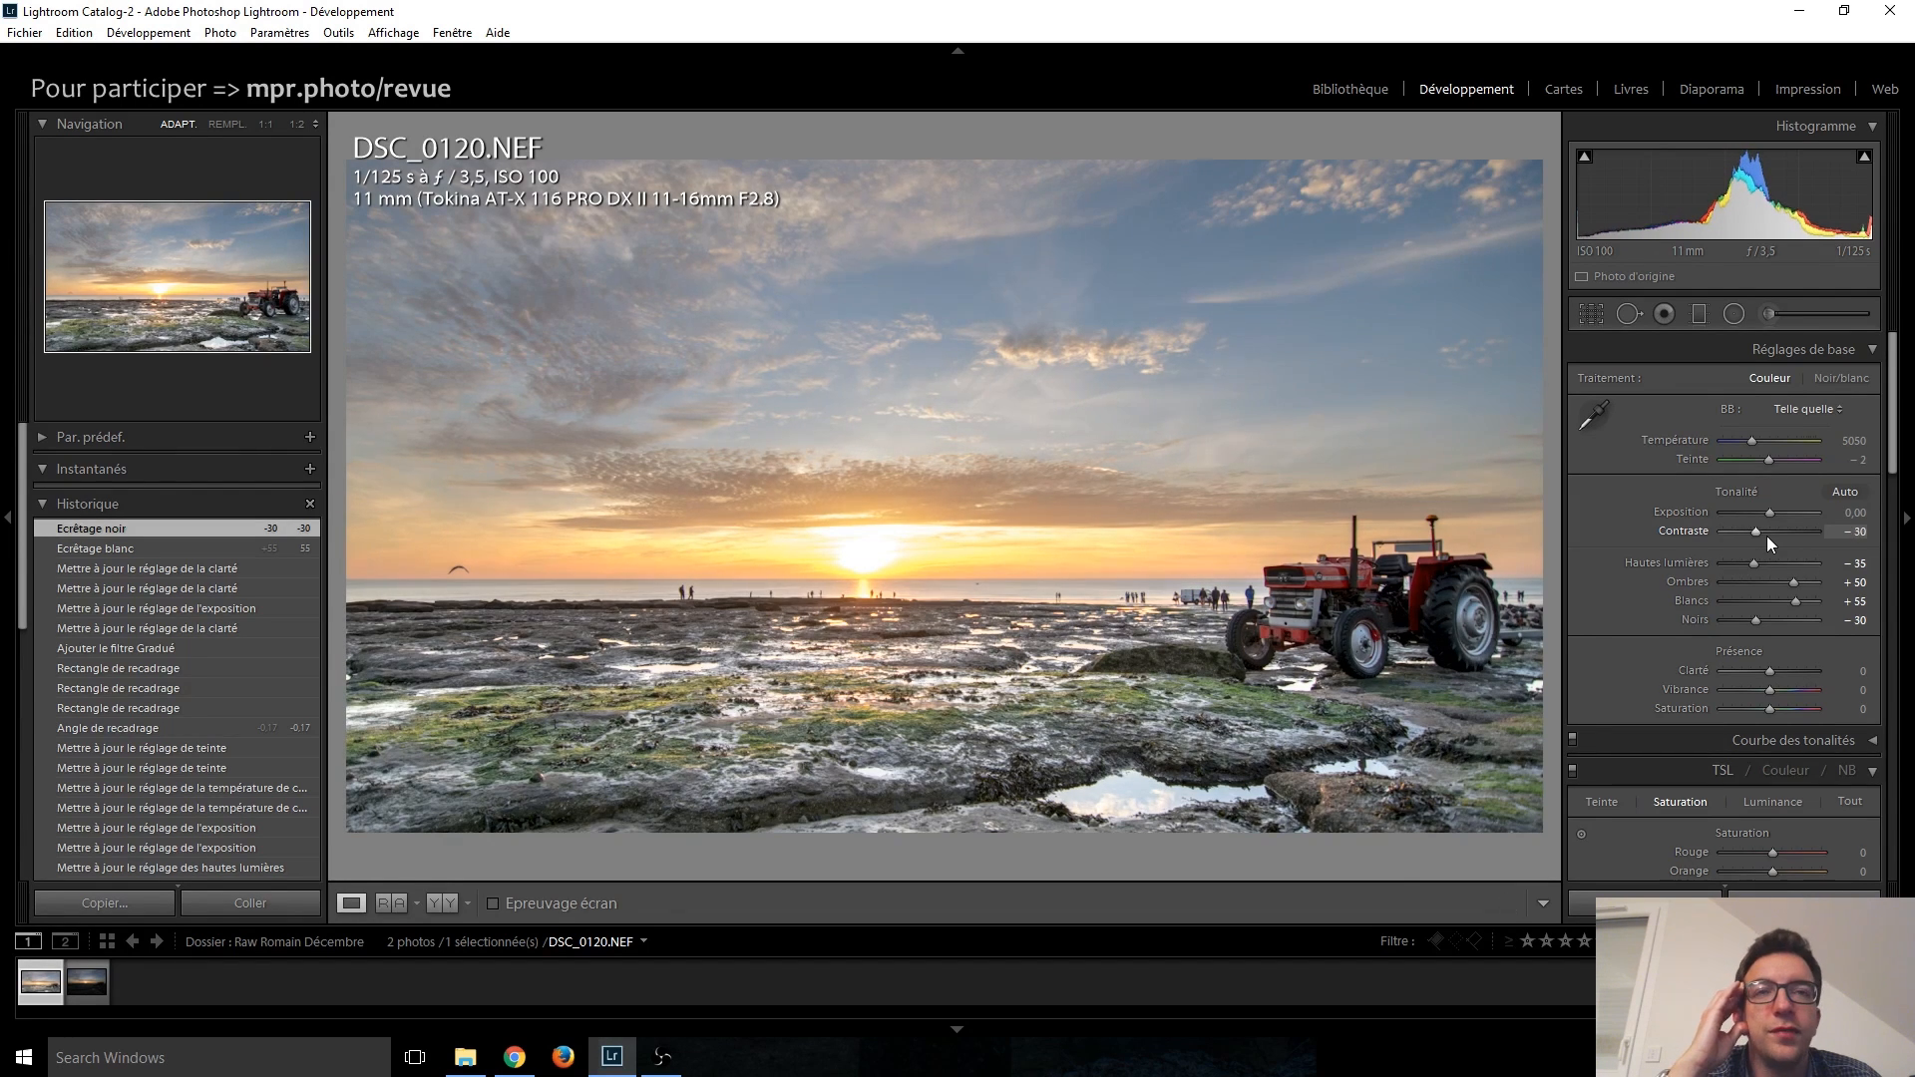
key(Down)
key(Down)
key(Down)
key(Down)
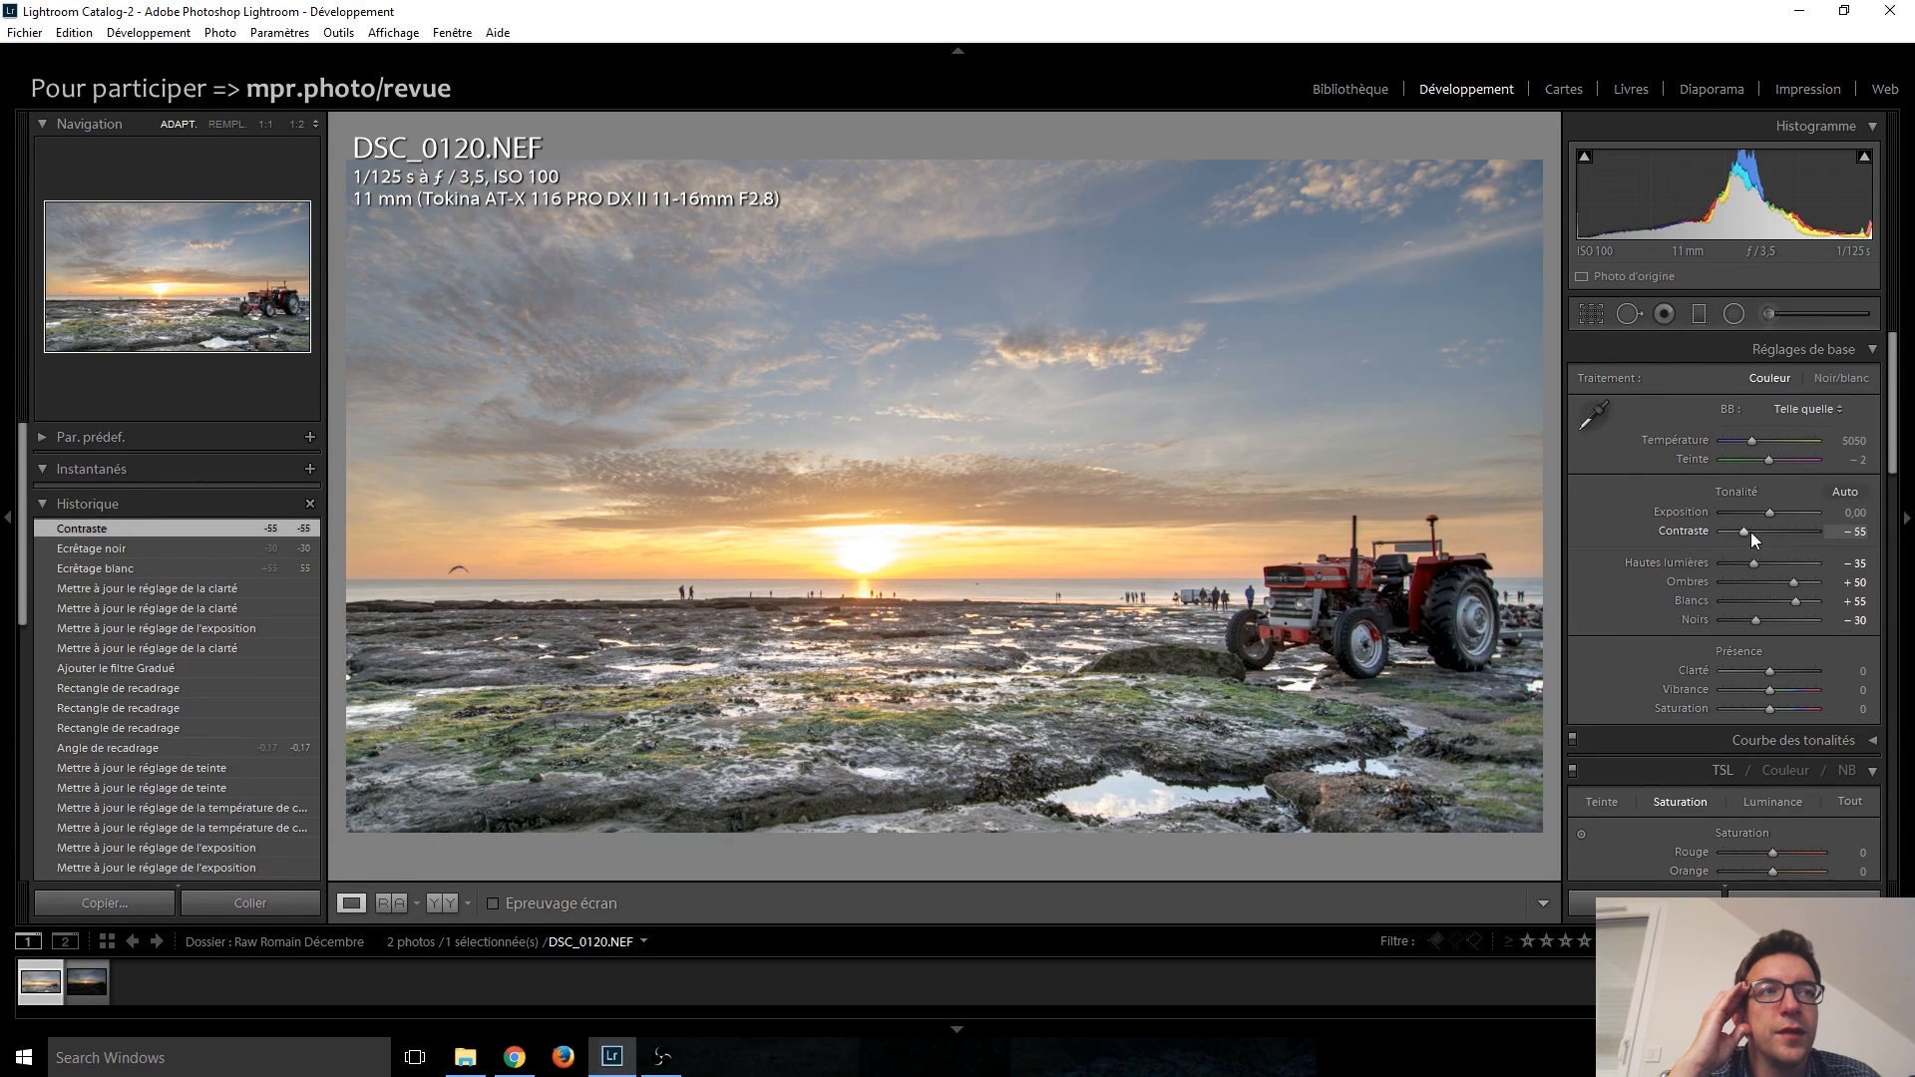
key(Up)
key(Up)
key(Up)
key(Up)
key(Up)
key(Up)
key(Up)
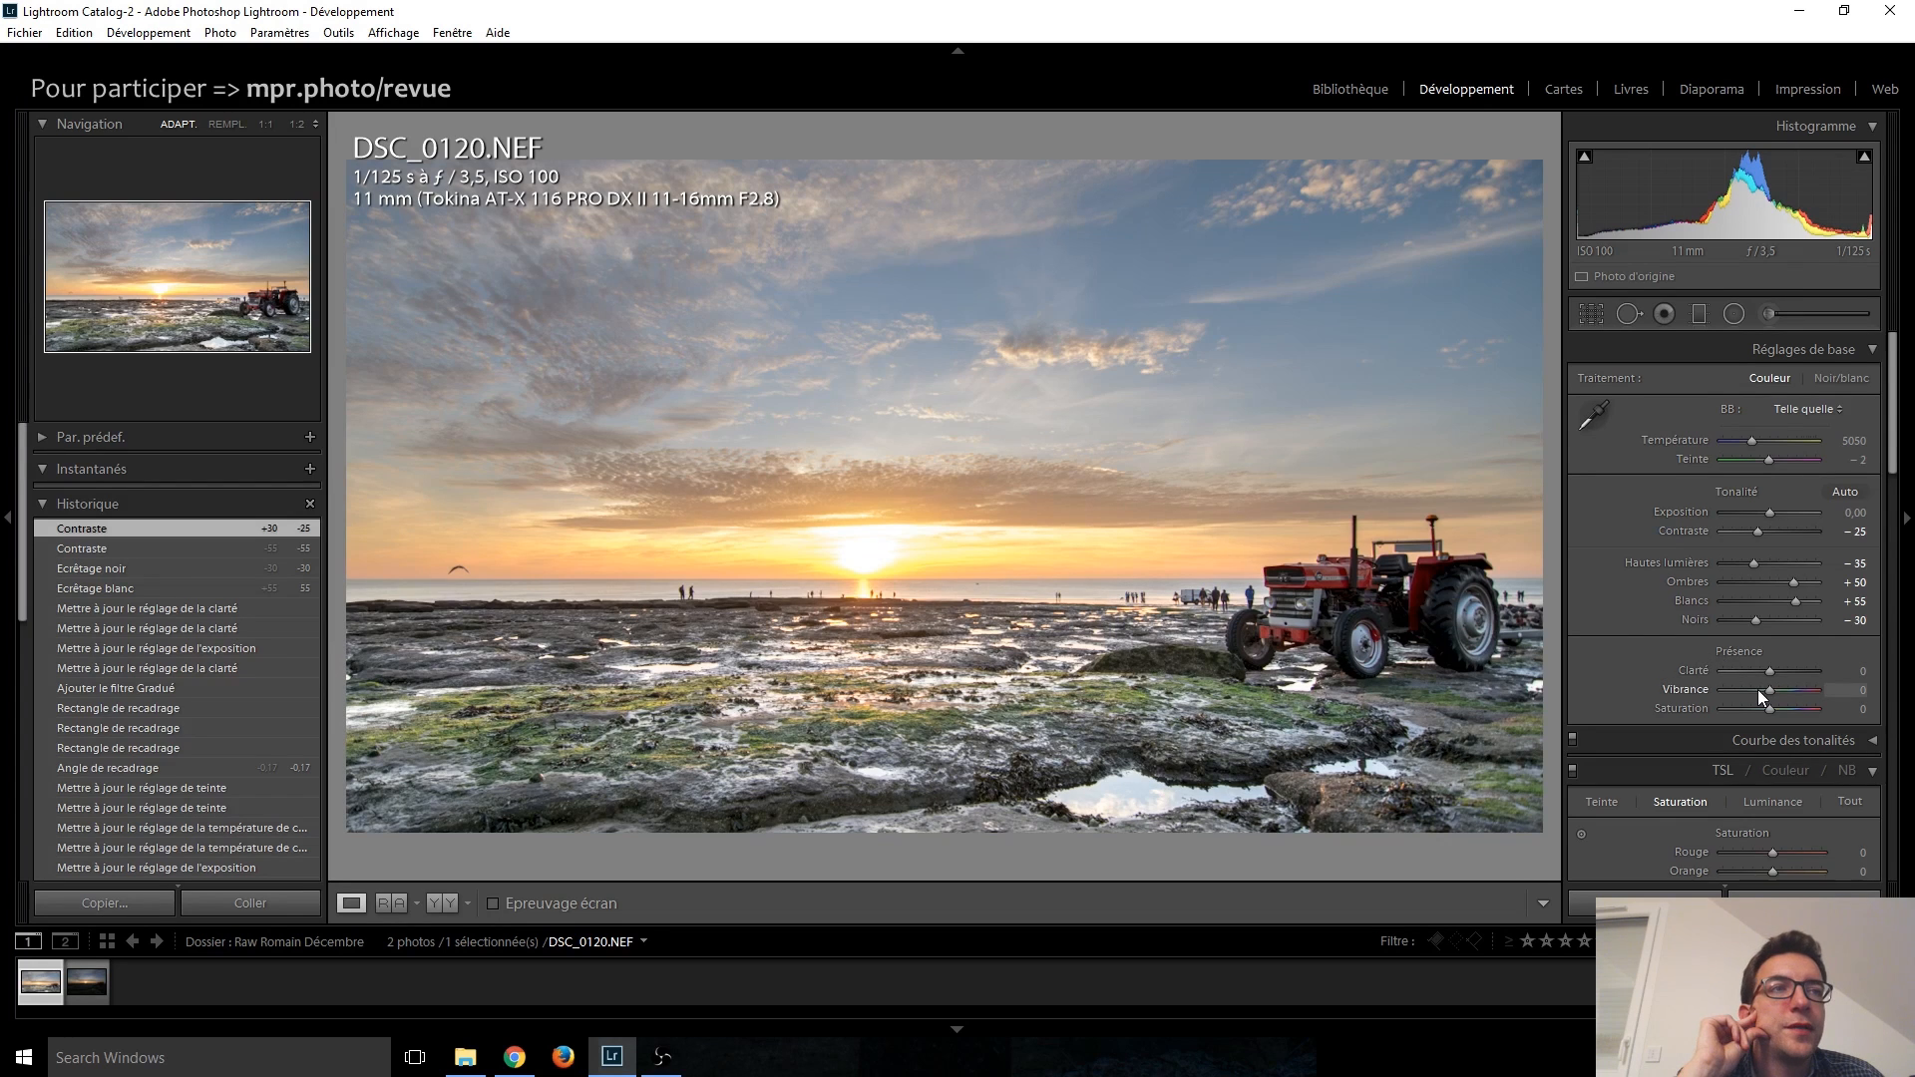
Step: Try a black-and-white conversion with clarity at +100, reset the clarity to zero and return to colour
click(1851, 774)
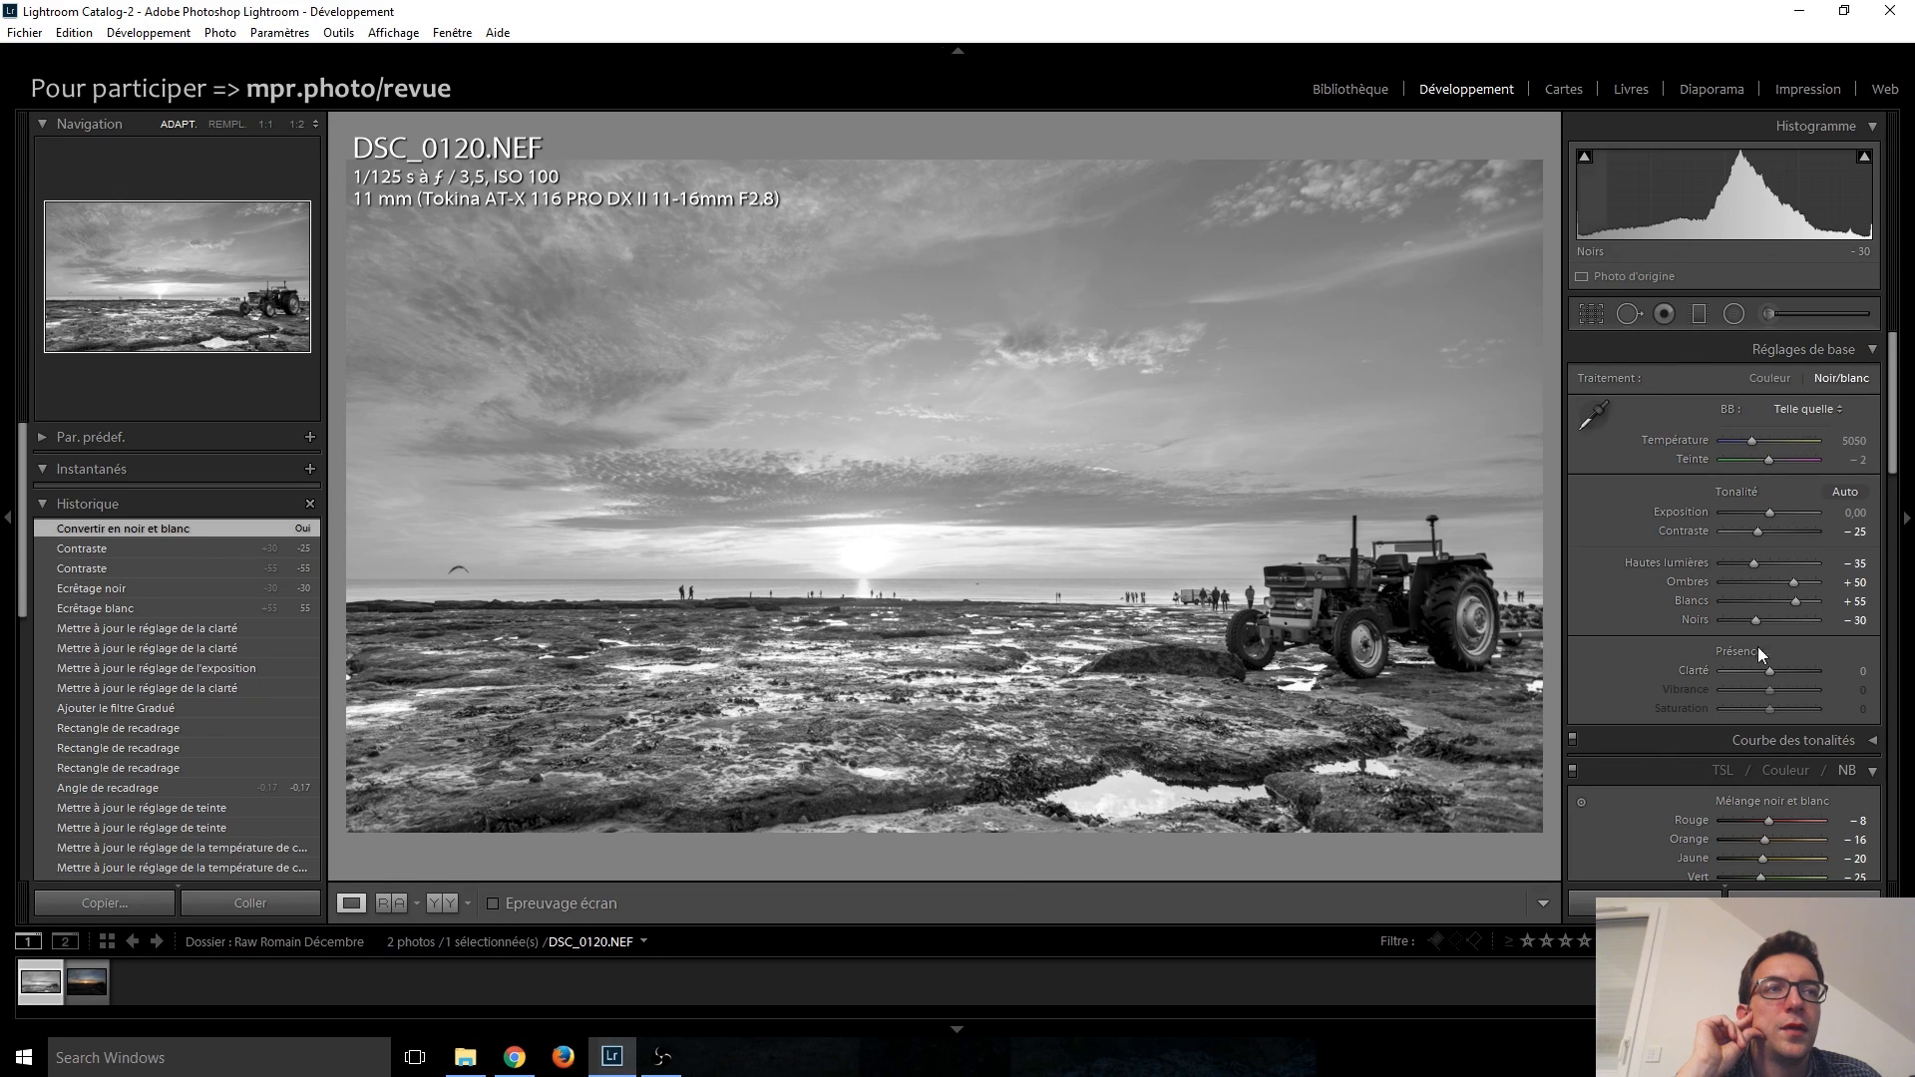
drag(1773, 670, 1828, 672)
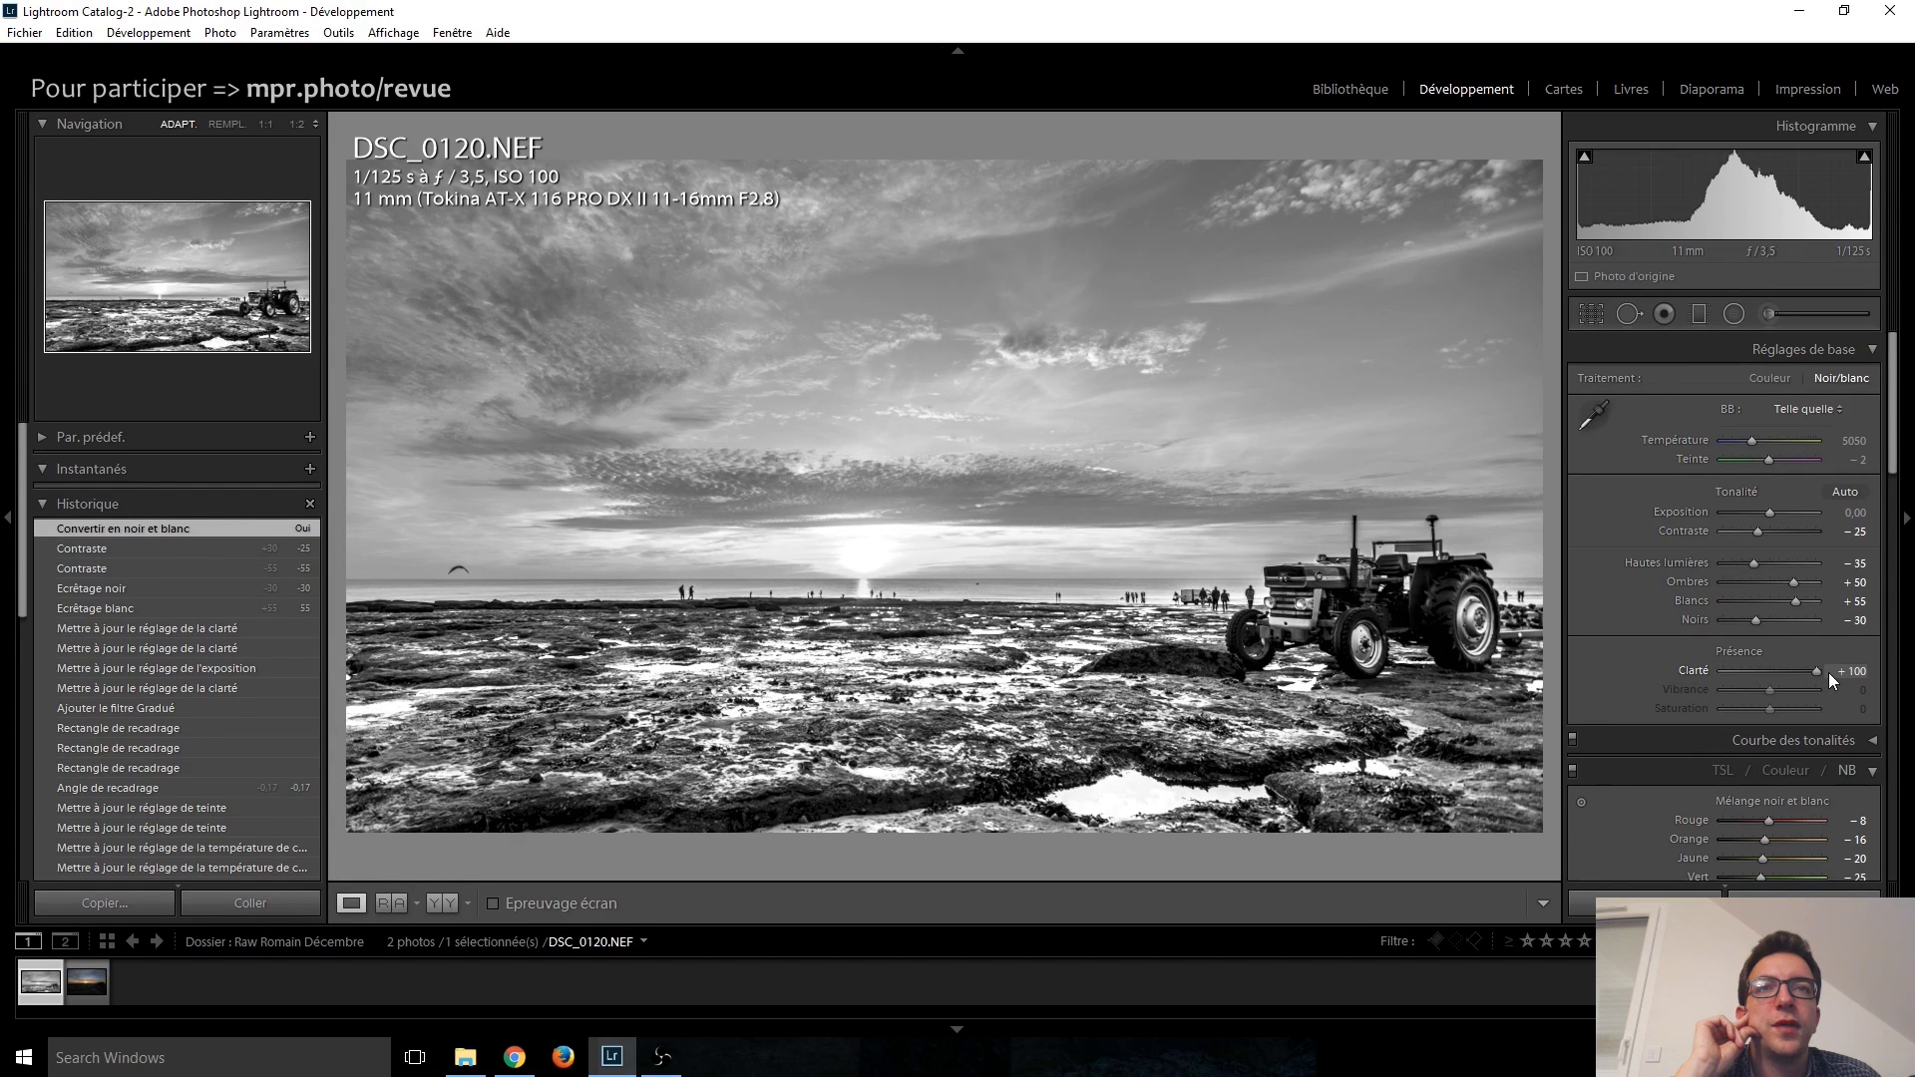
double_click(1813, 672)
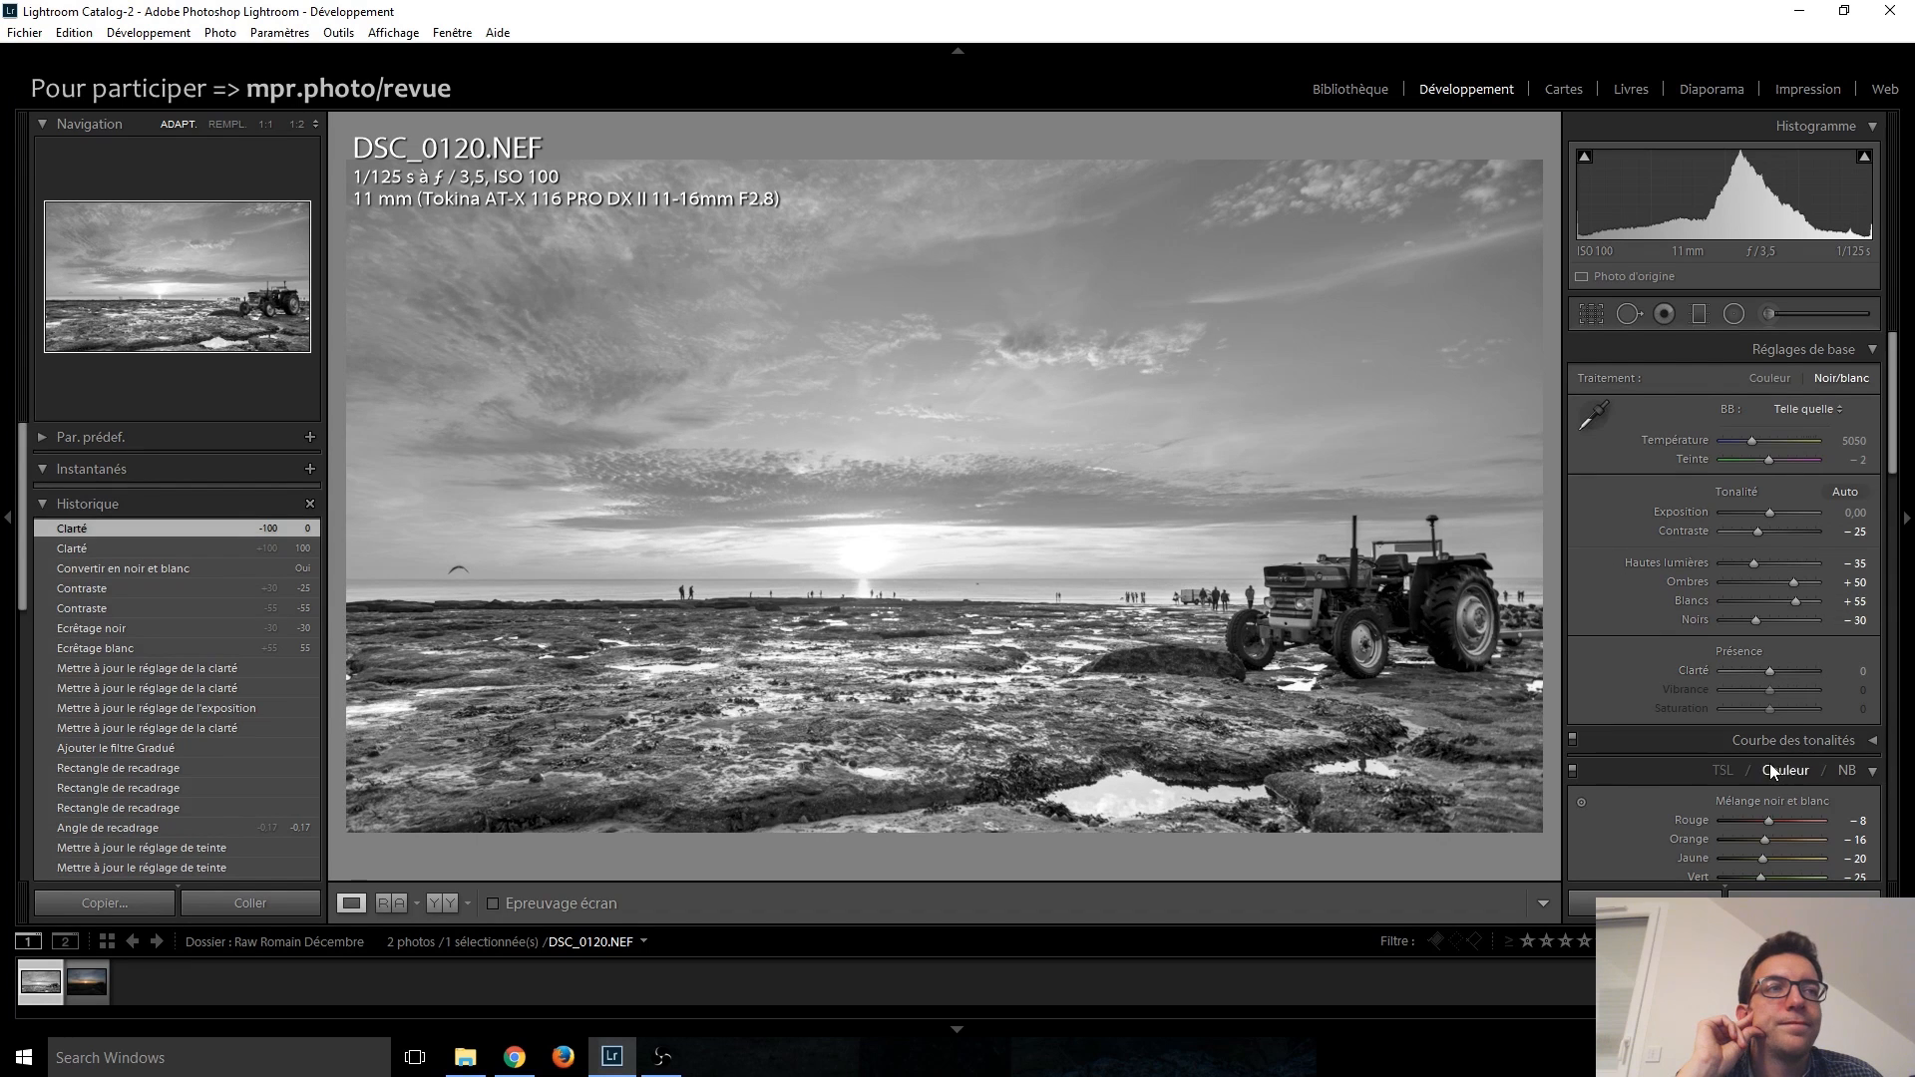
click(1796, 773)
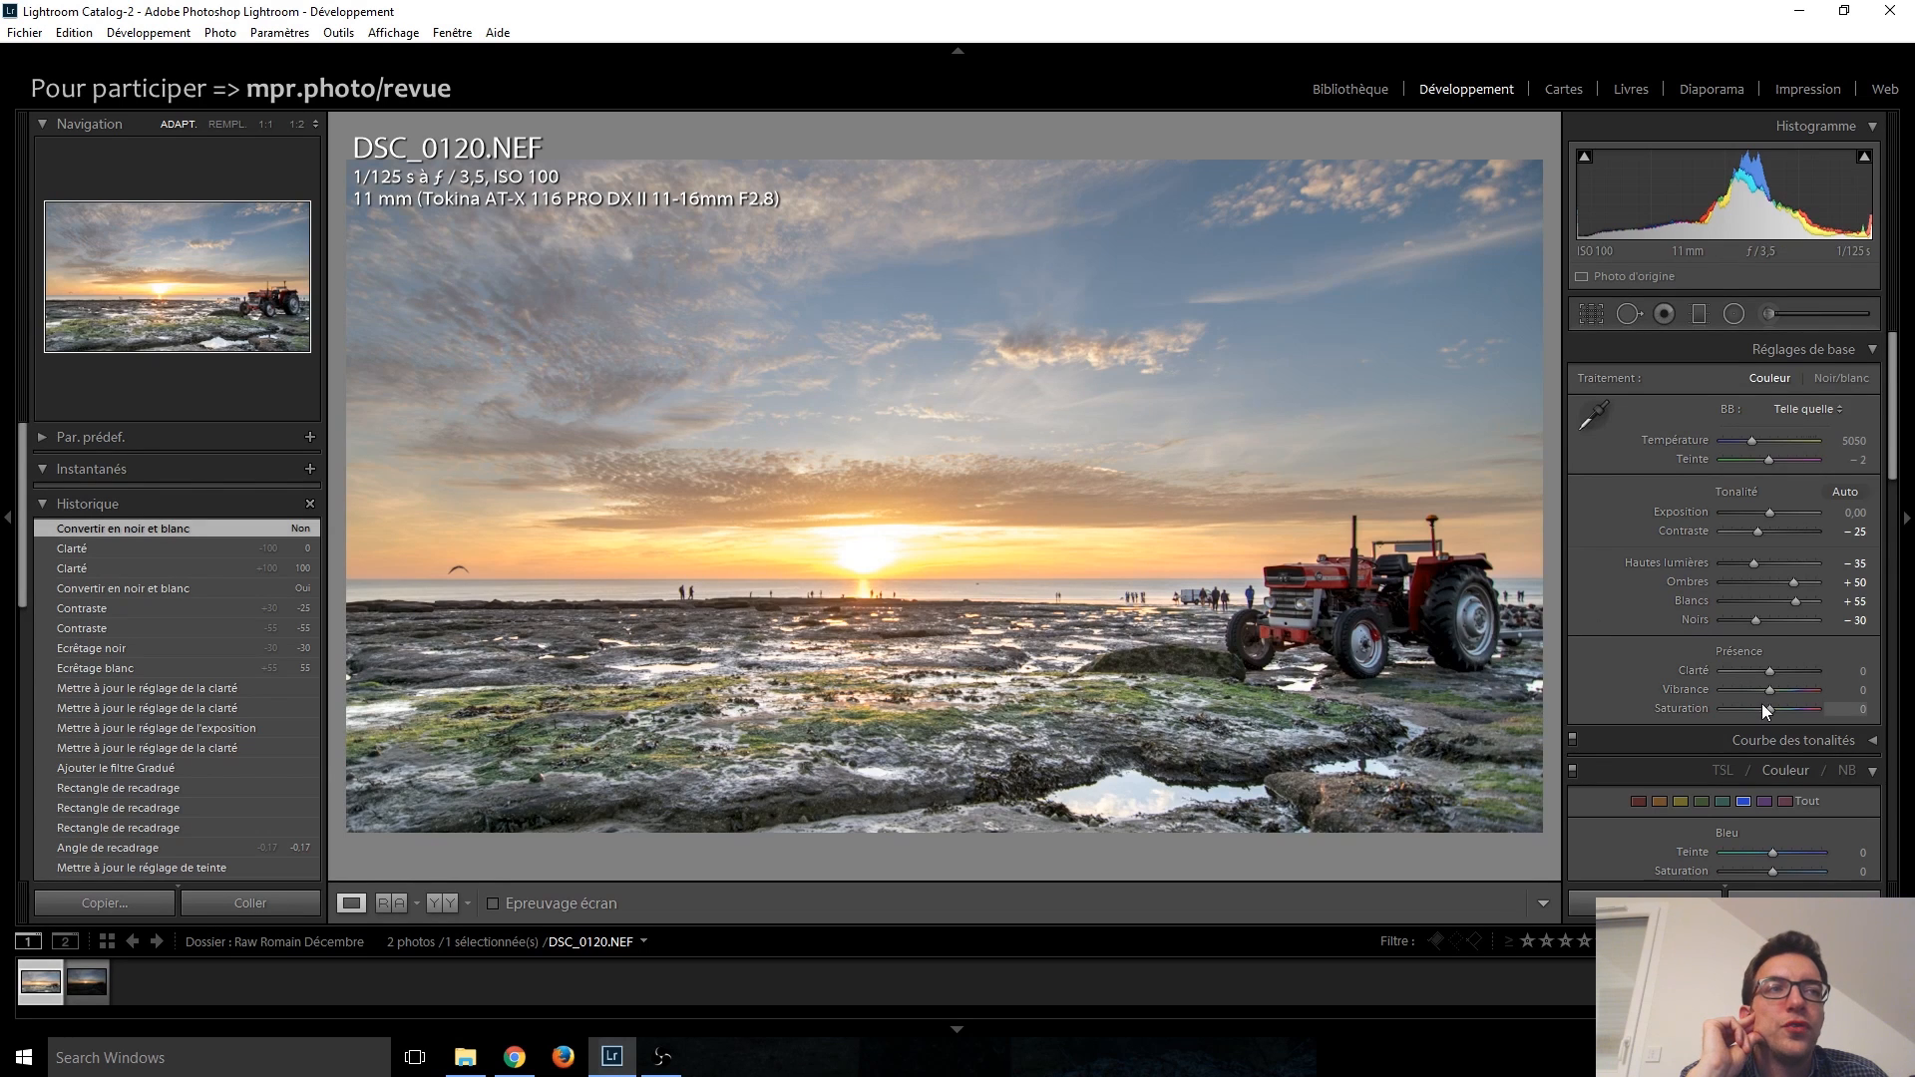
Step: Try the overall saturation at +25 and reset it to zero
scroll(1769, 708, up, 5)
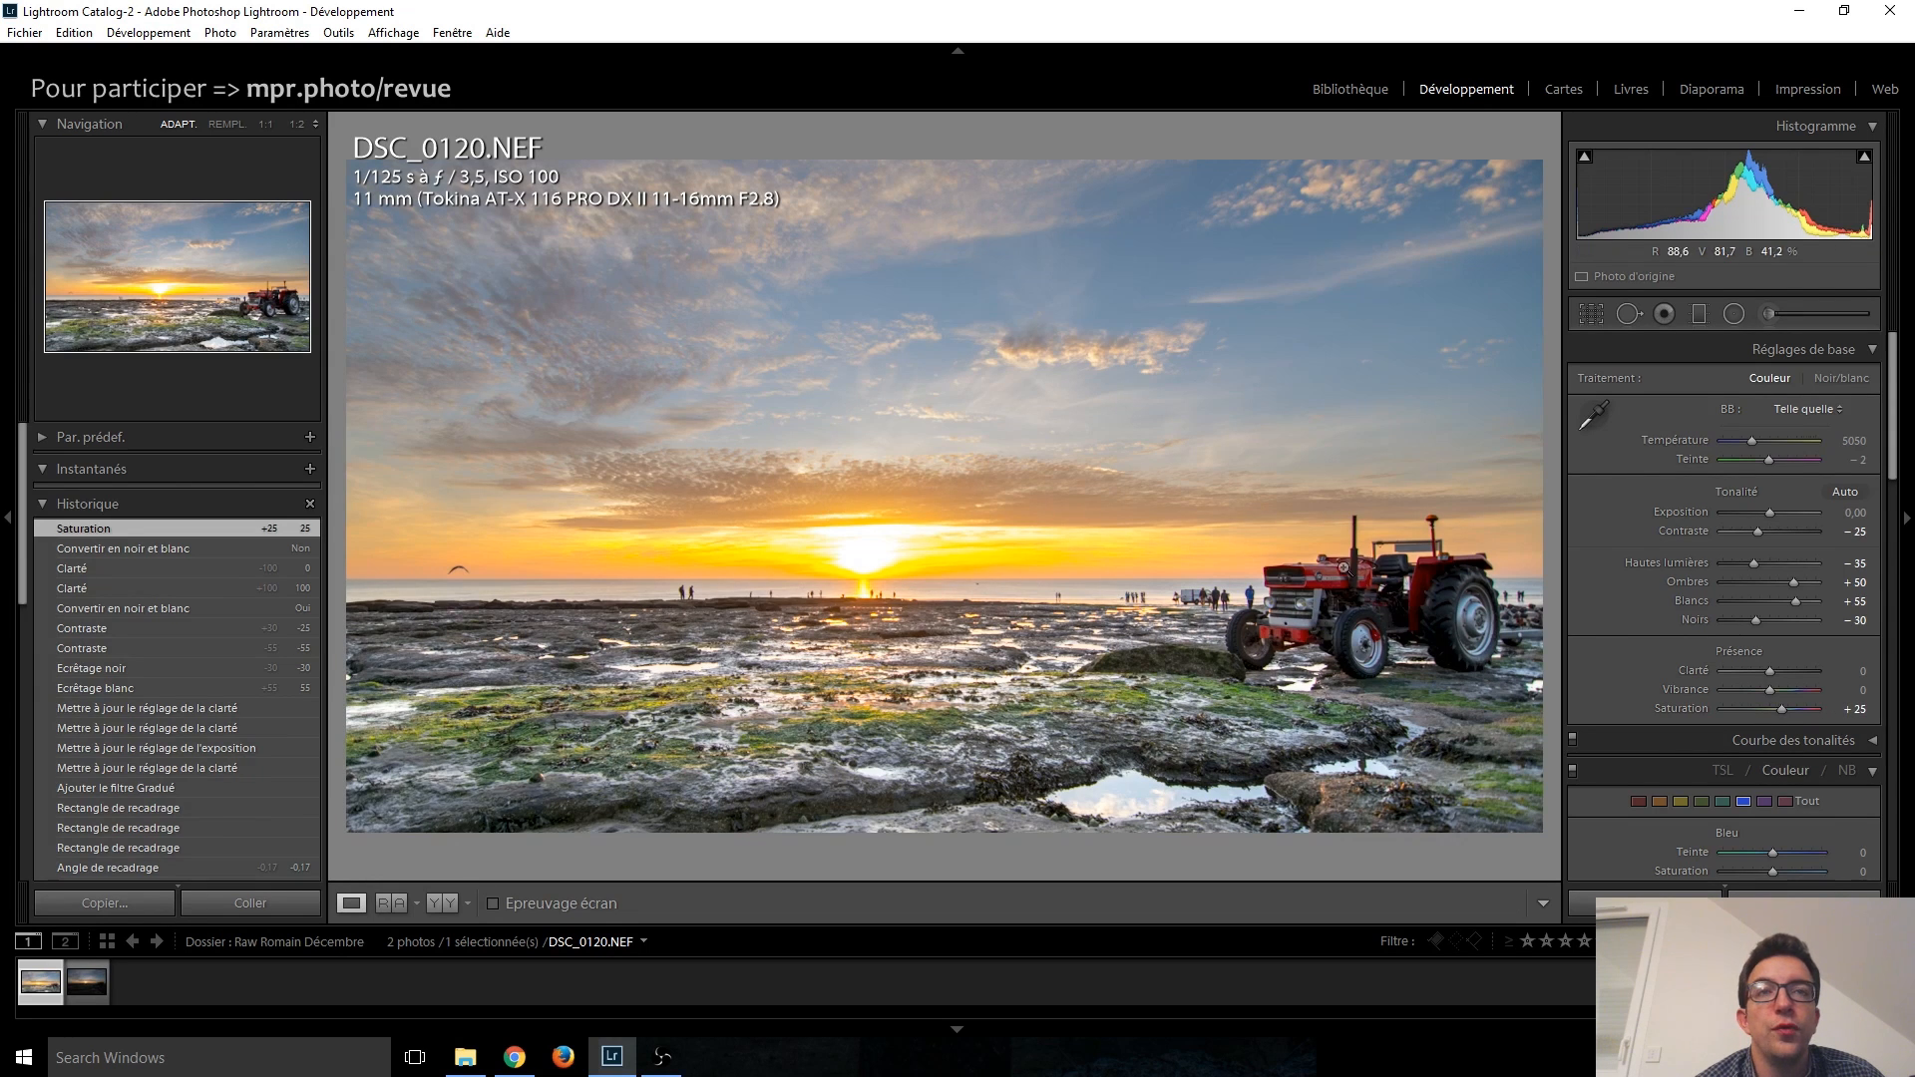
double_click(1779, 710)
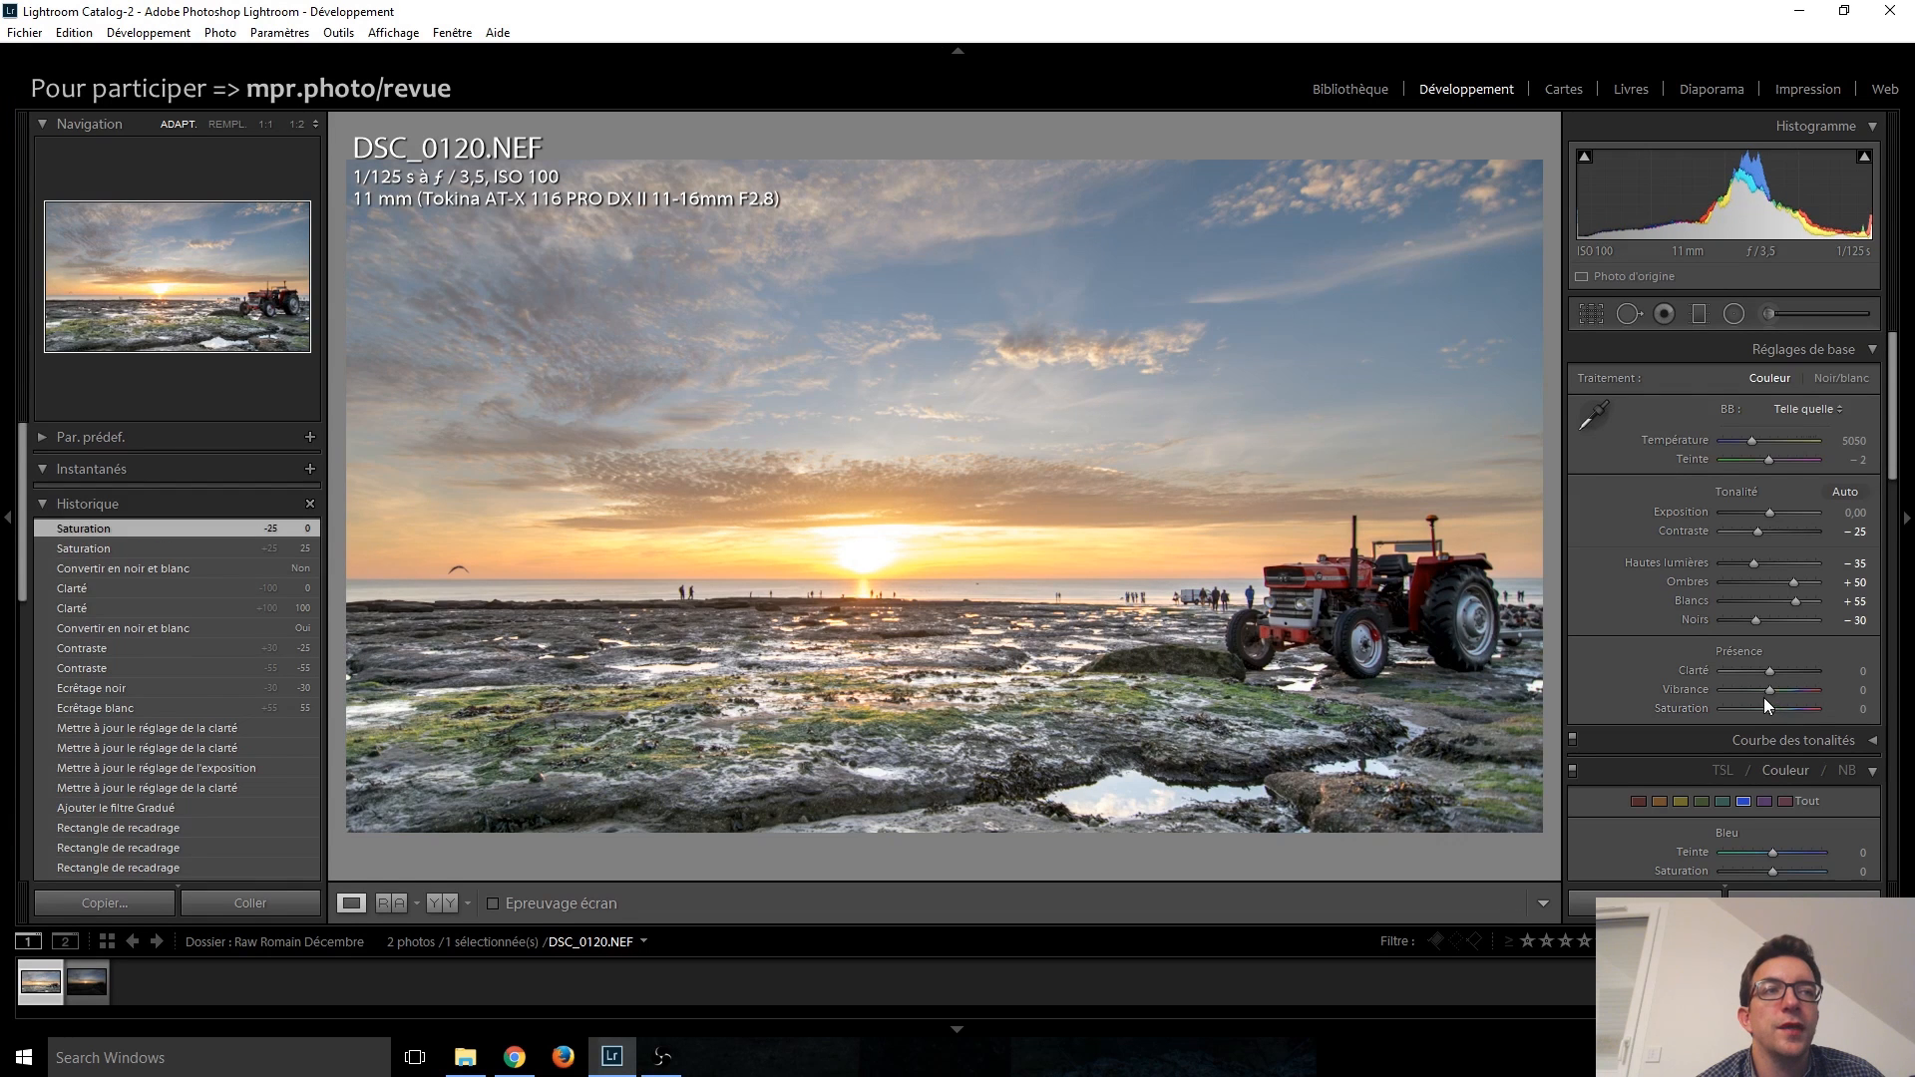
Step: Raise the photo's vibrance, trying +45 and +35 and settling on +40
key(Up)
key(Up)
key(Up)
key(Up)
key(Up)
key(Up)
key(Up)
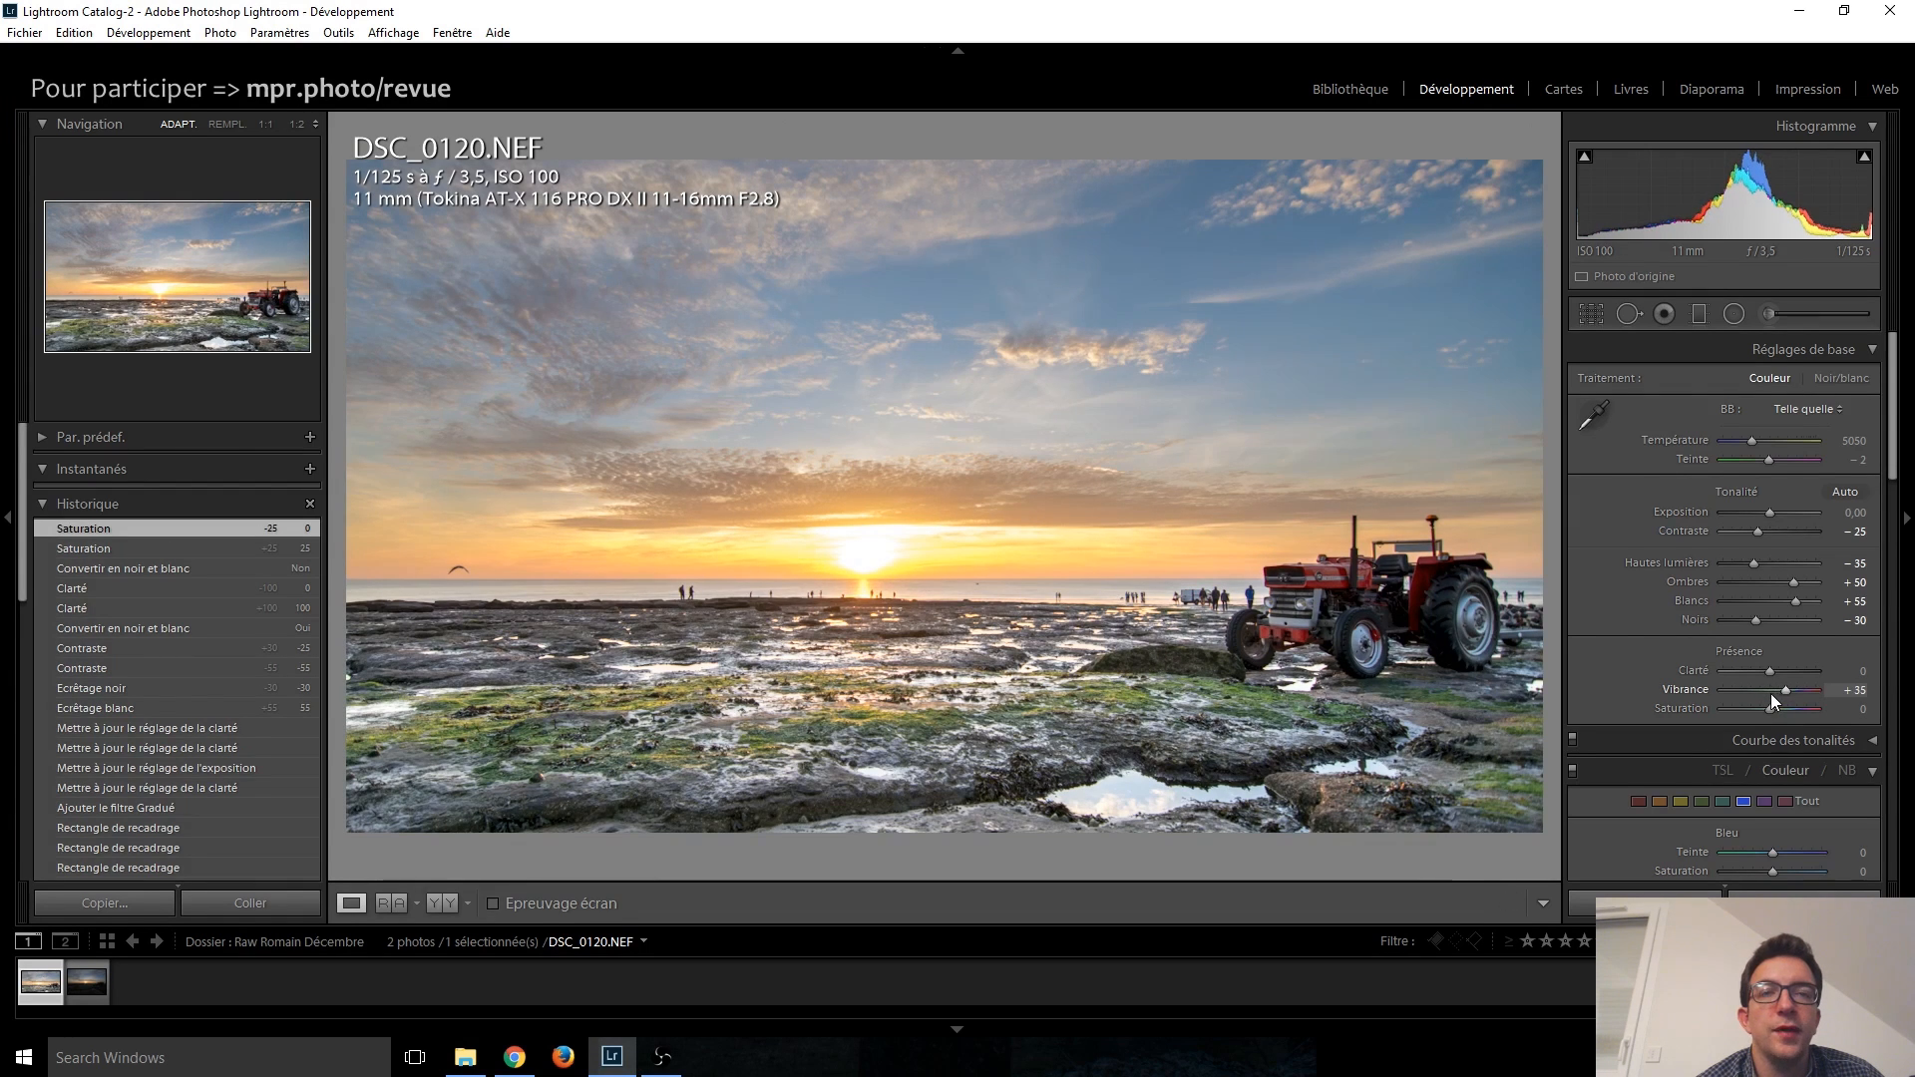
key(Up)
key(Up)
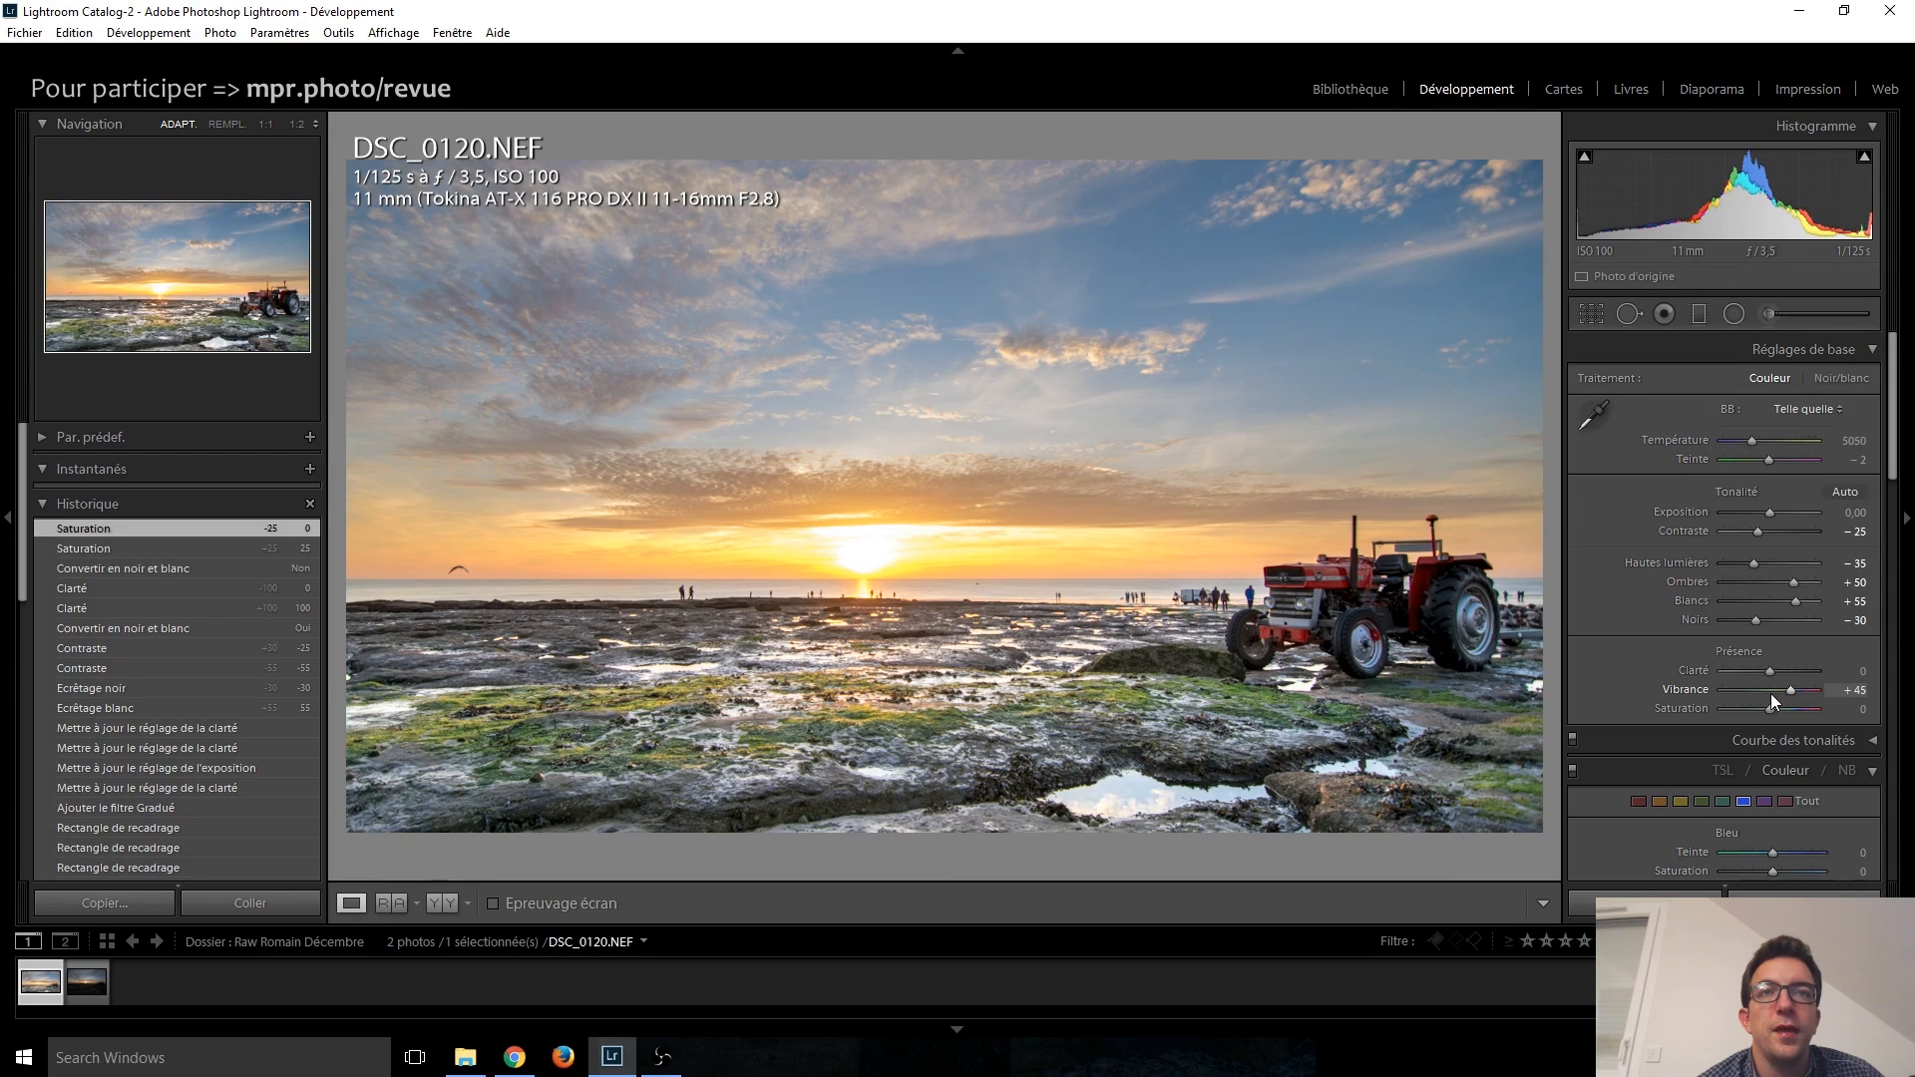
key(Down)
key(Down)
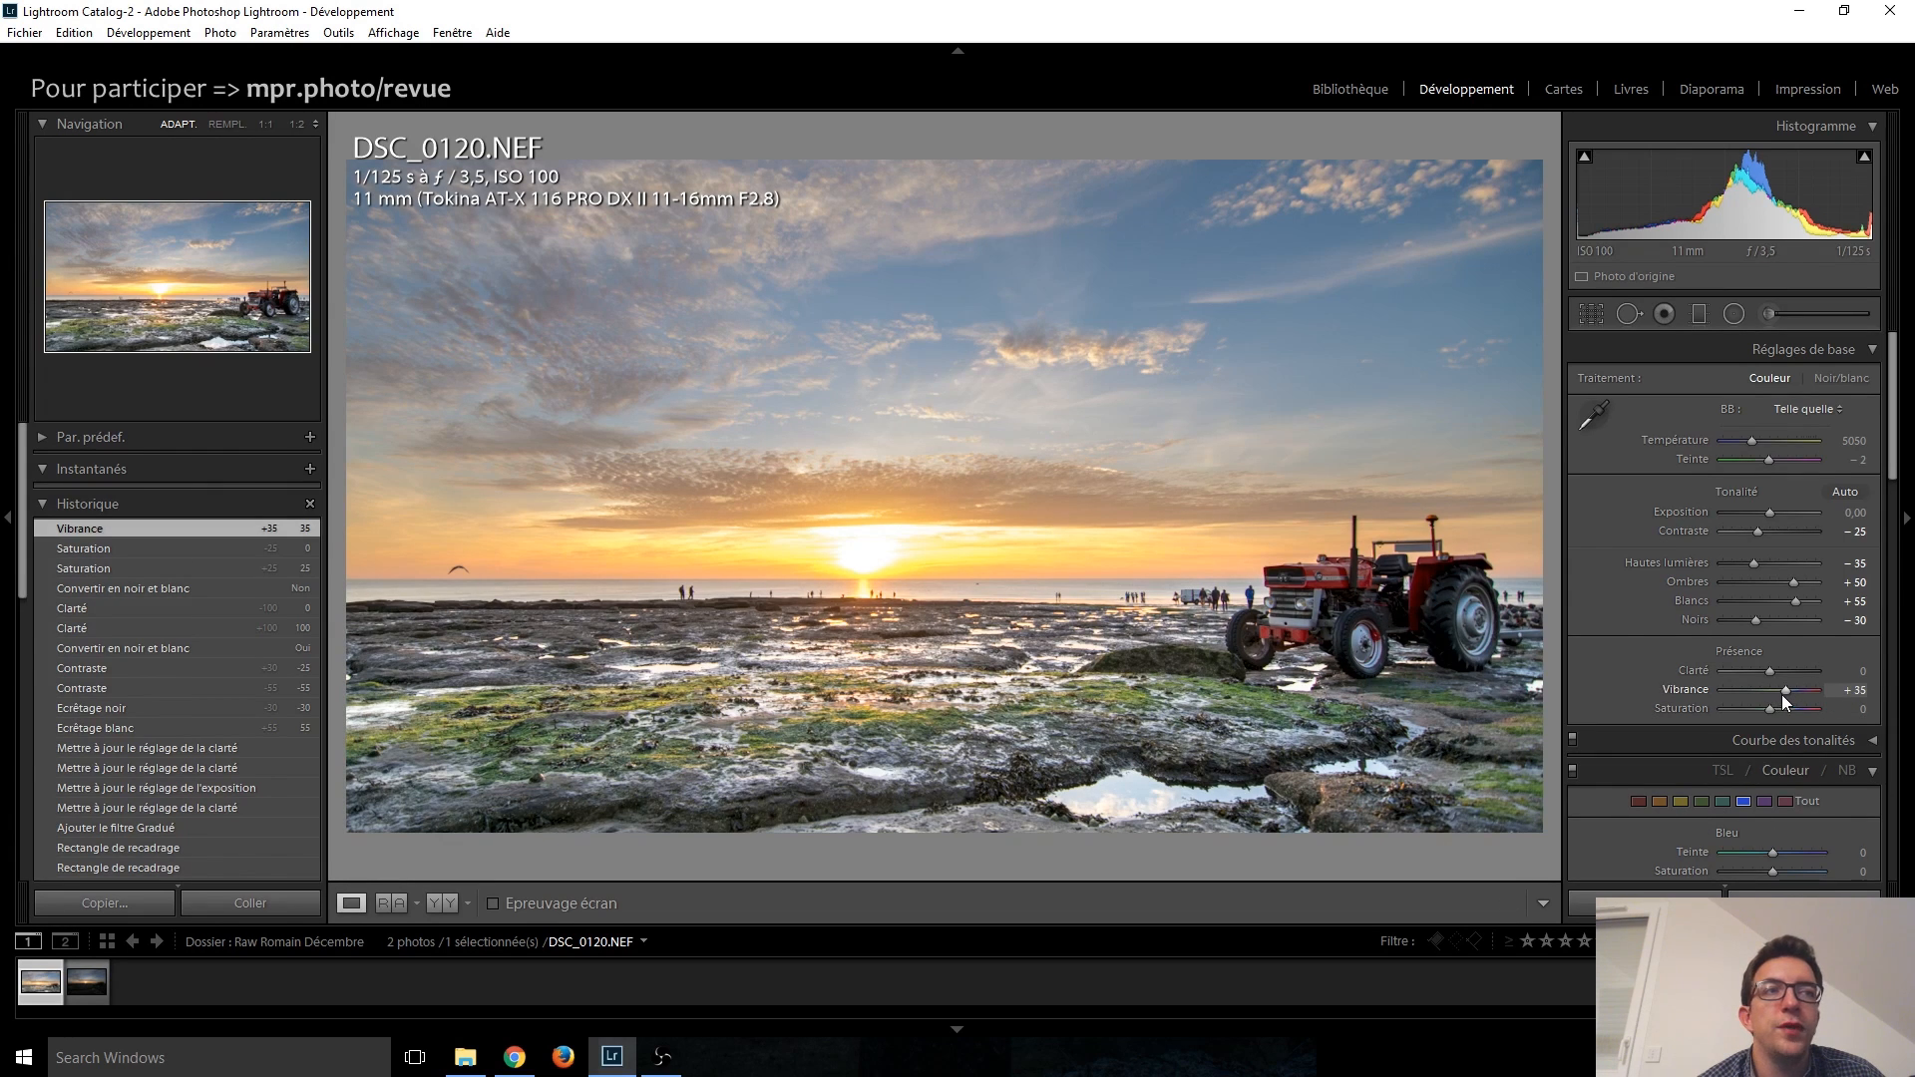
click(1786, 690)
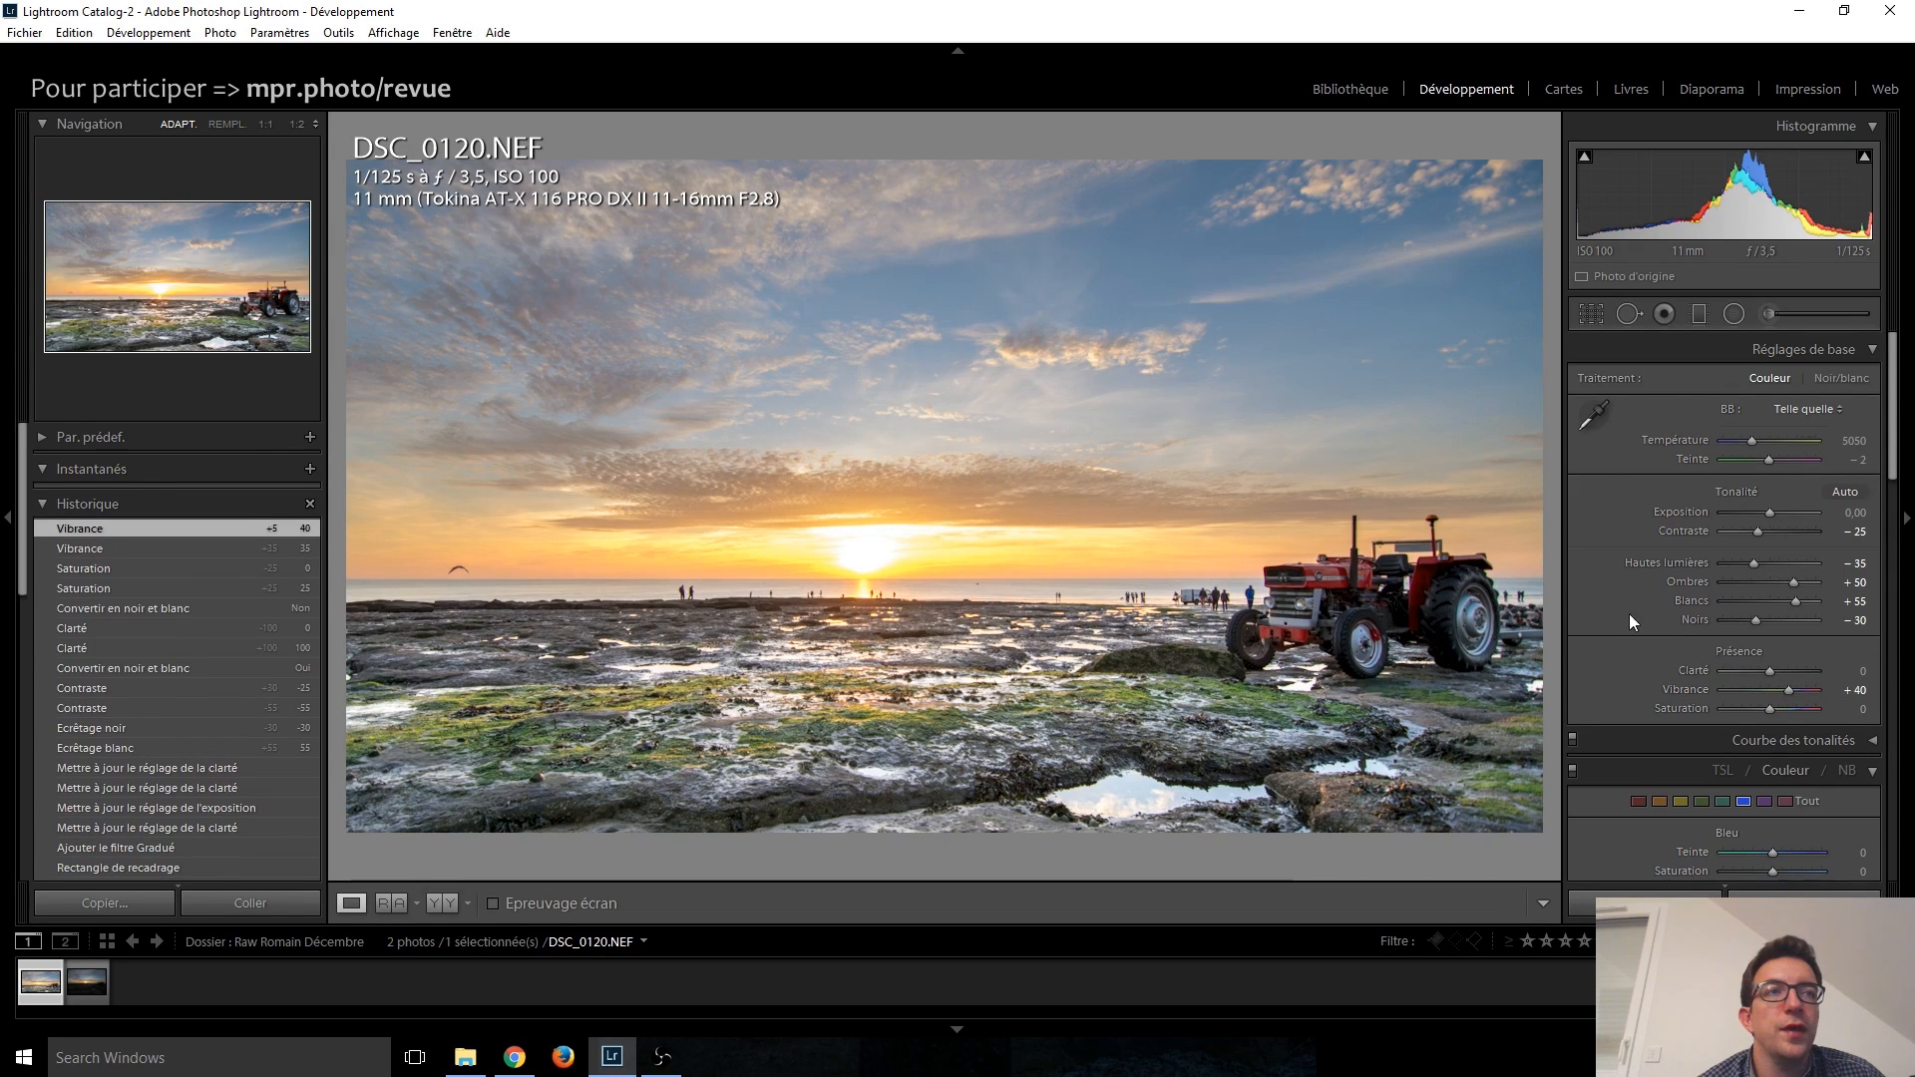
Step: Adjust the overall saturation, trying +15 and settling on +10
scroll(1630, 614, down, 3)
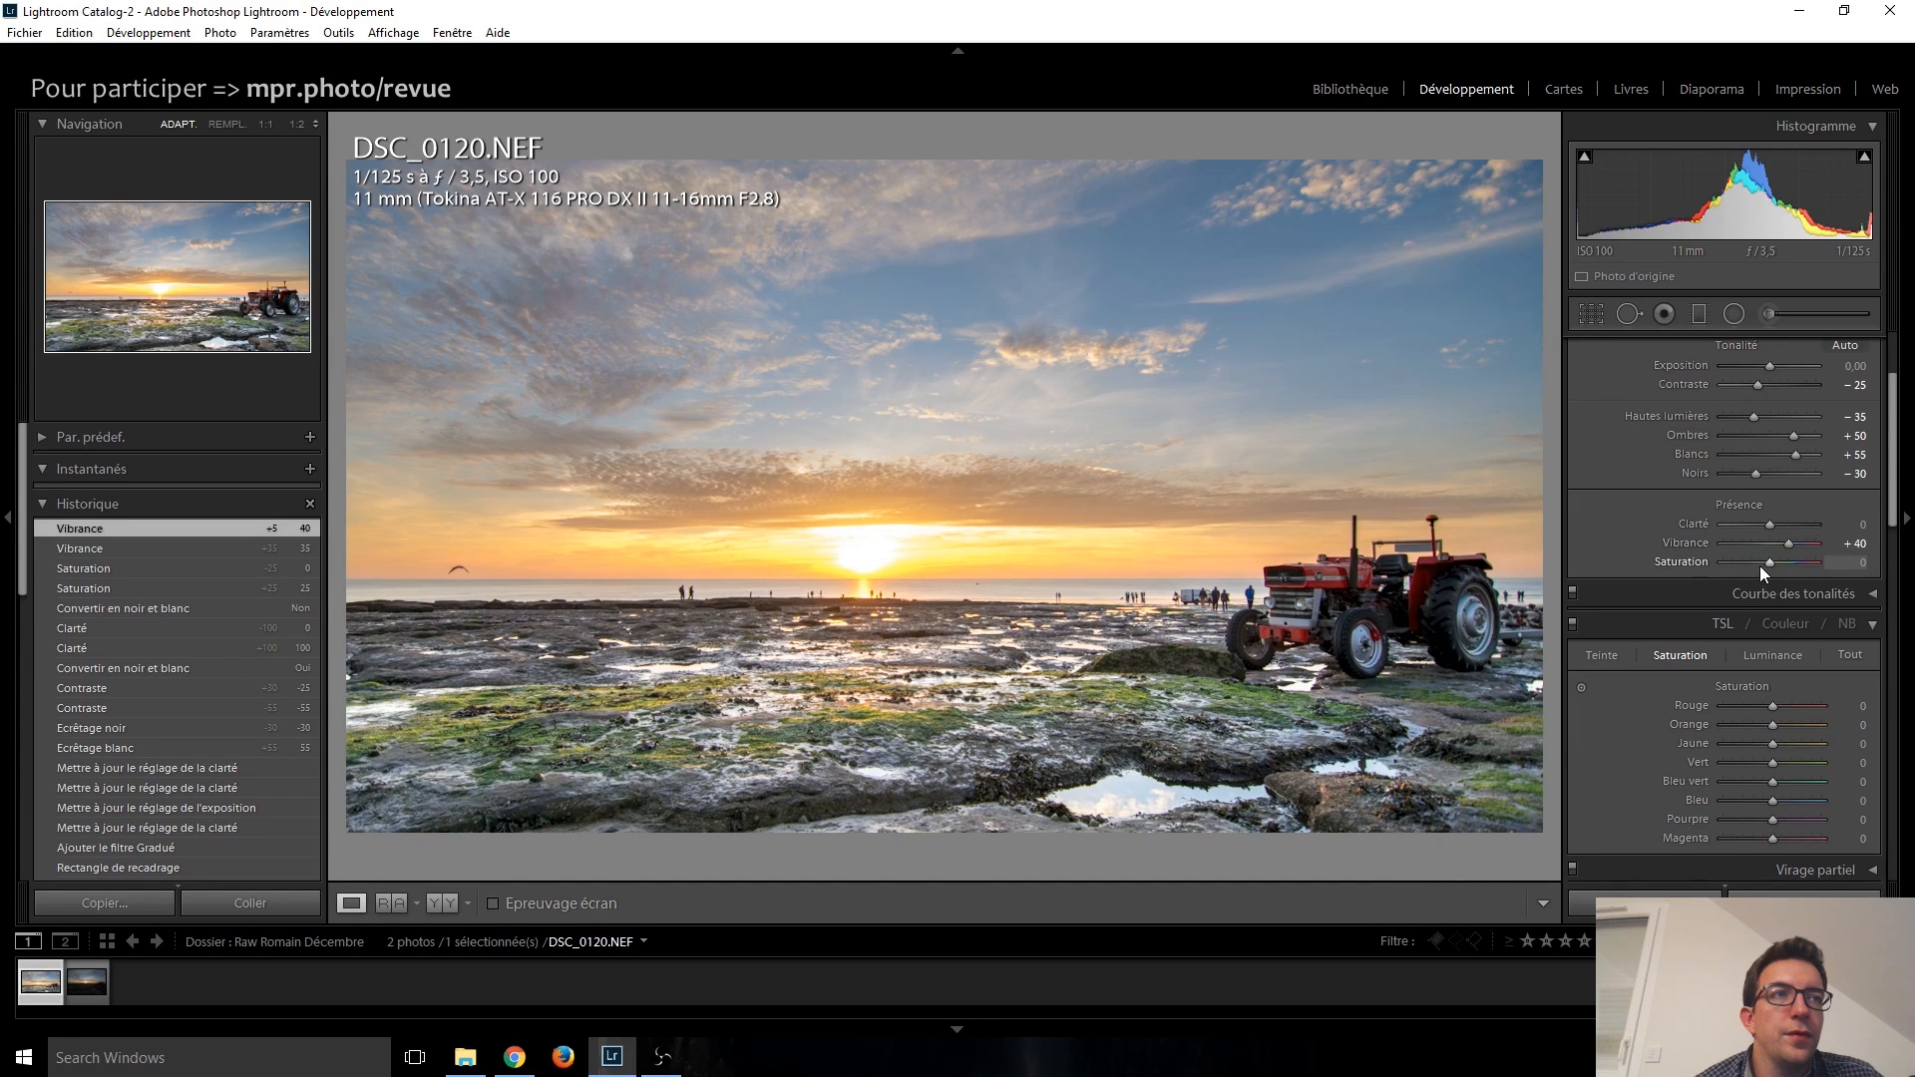
key(Up)
key(Up)
key(Up)
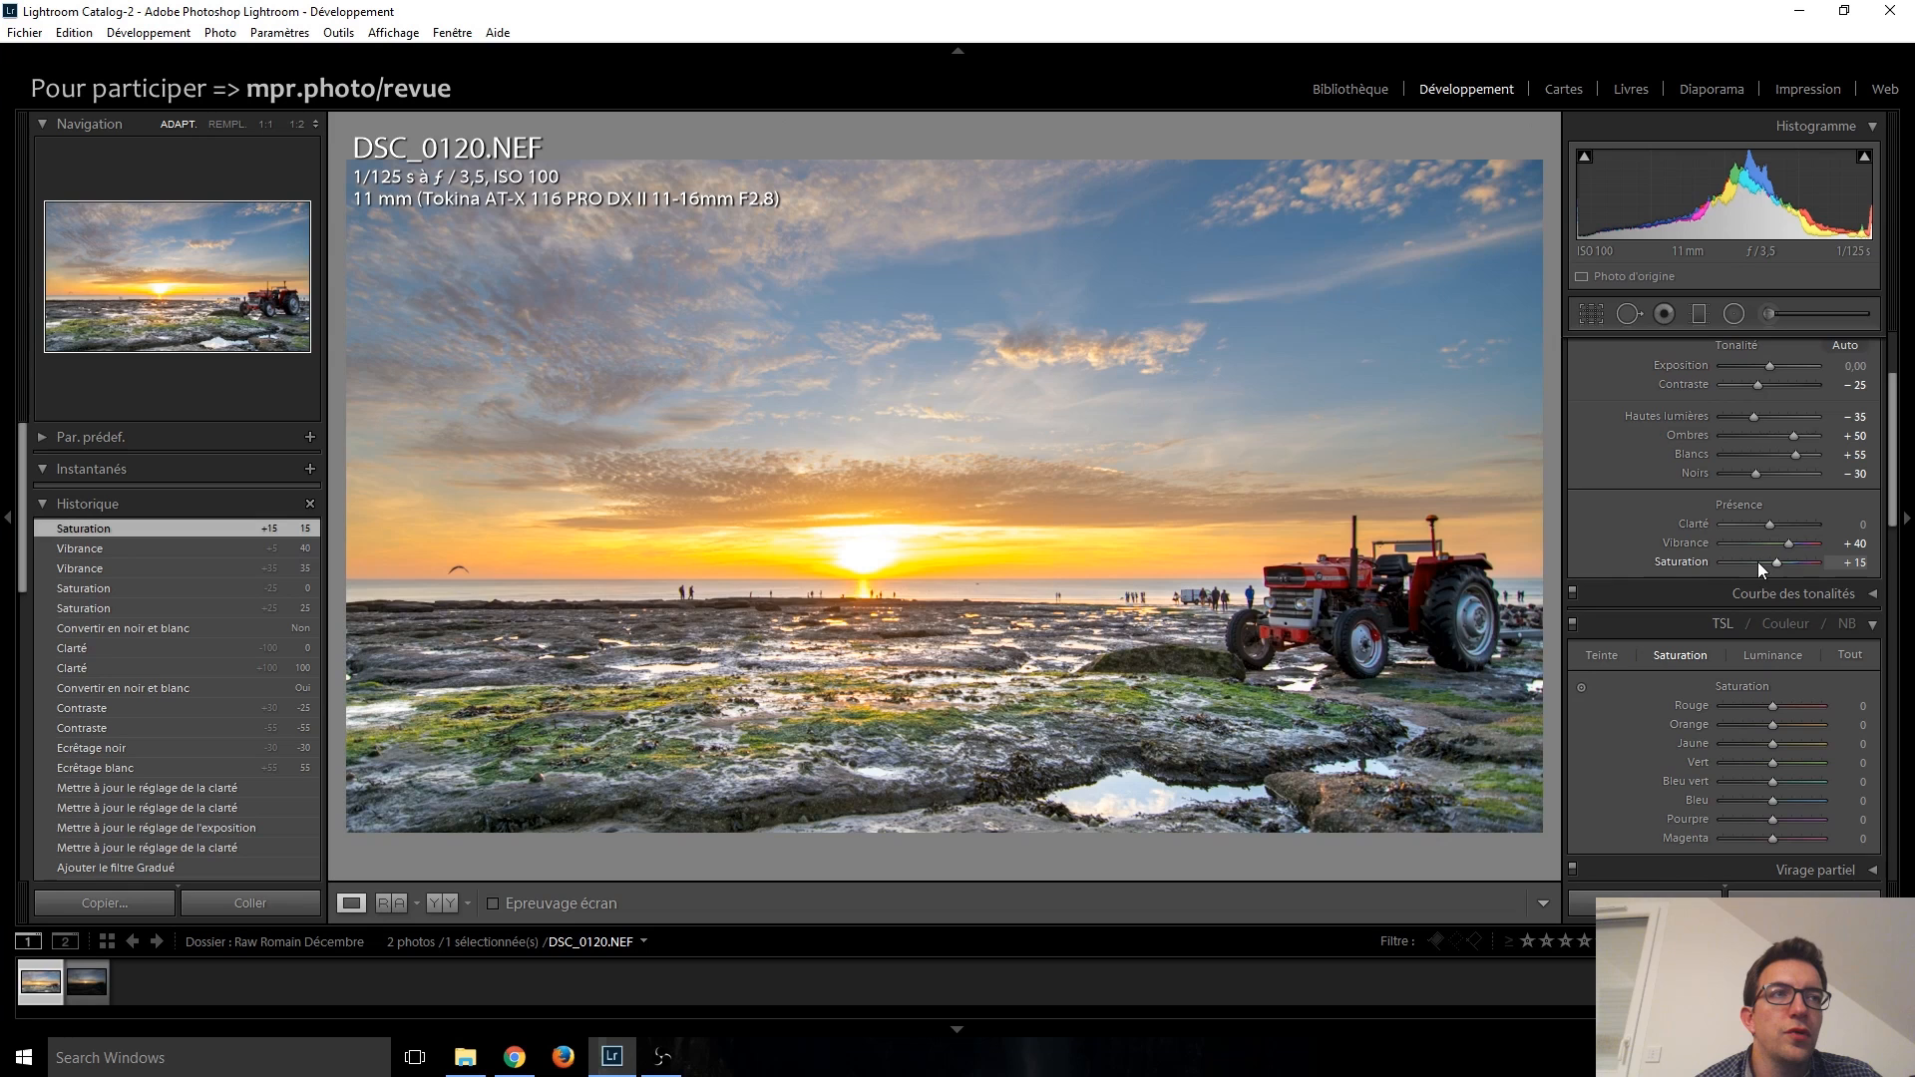
key(Down)
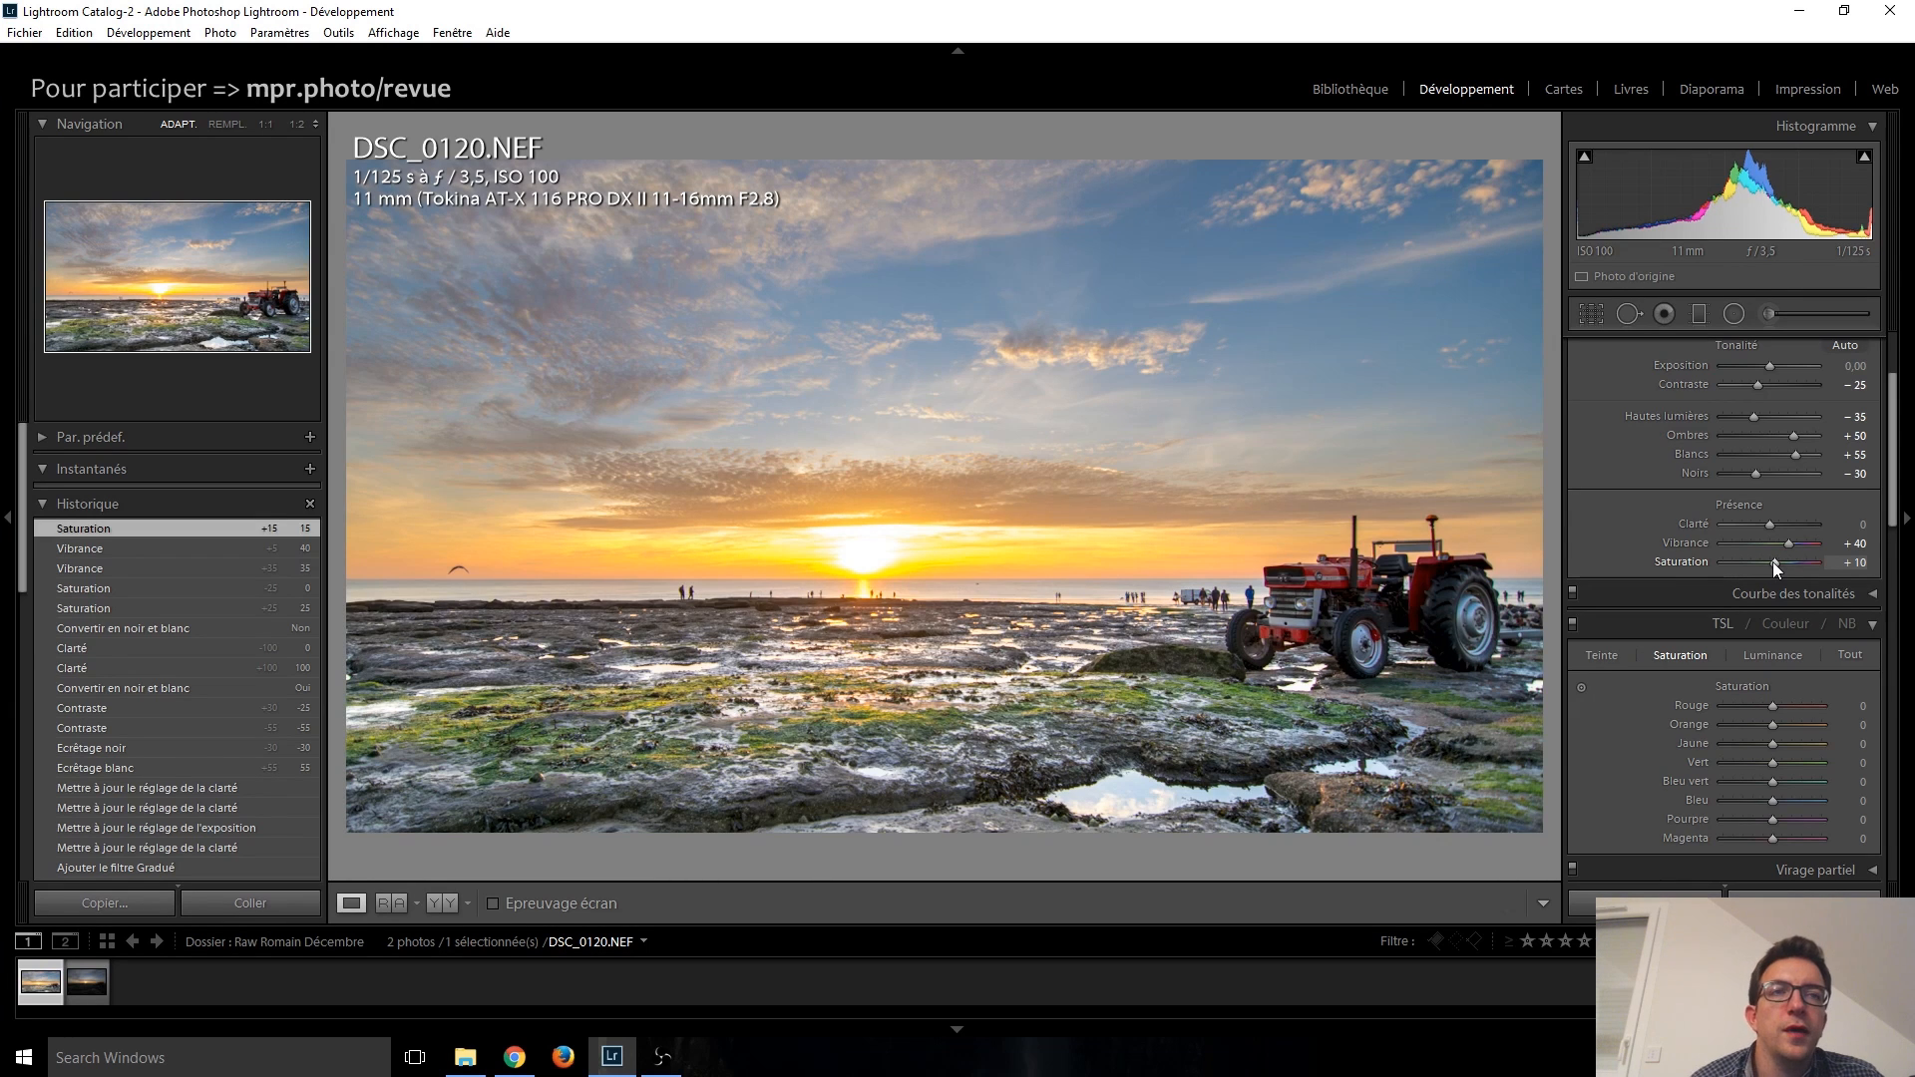
Step: Lower the saturation of the orange tones to −35
scroll(1626, 535, down, 5)
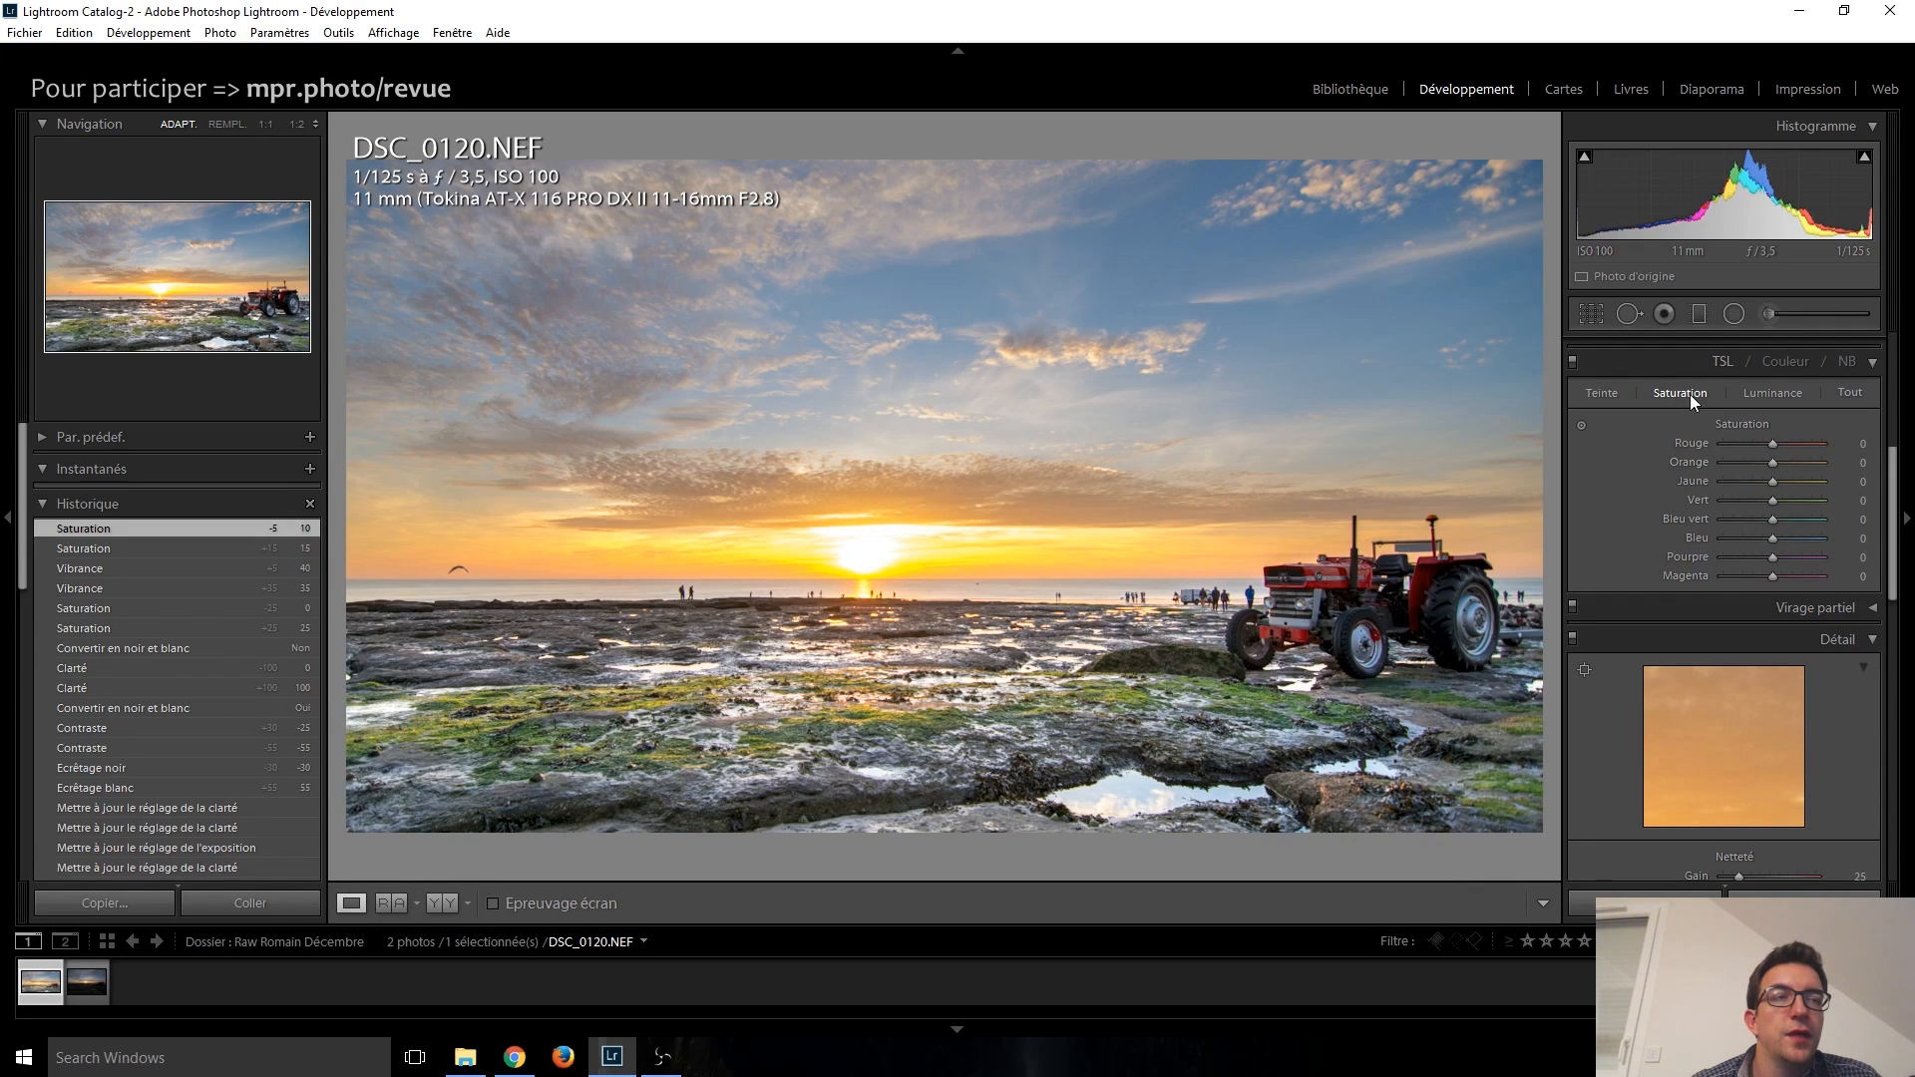
key(Down)
key(Down)
key(Down)
key(Down)
key(Down)
key(Down)
key(Down)
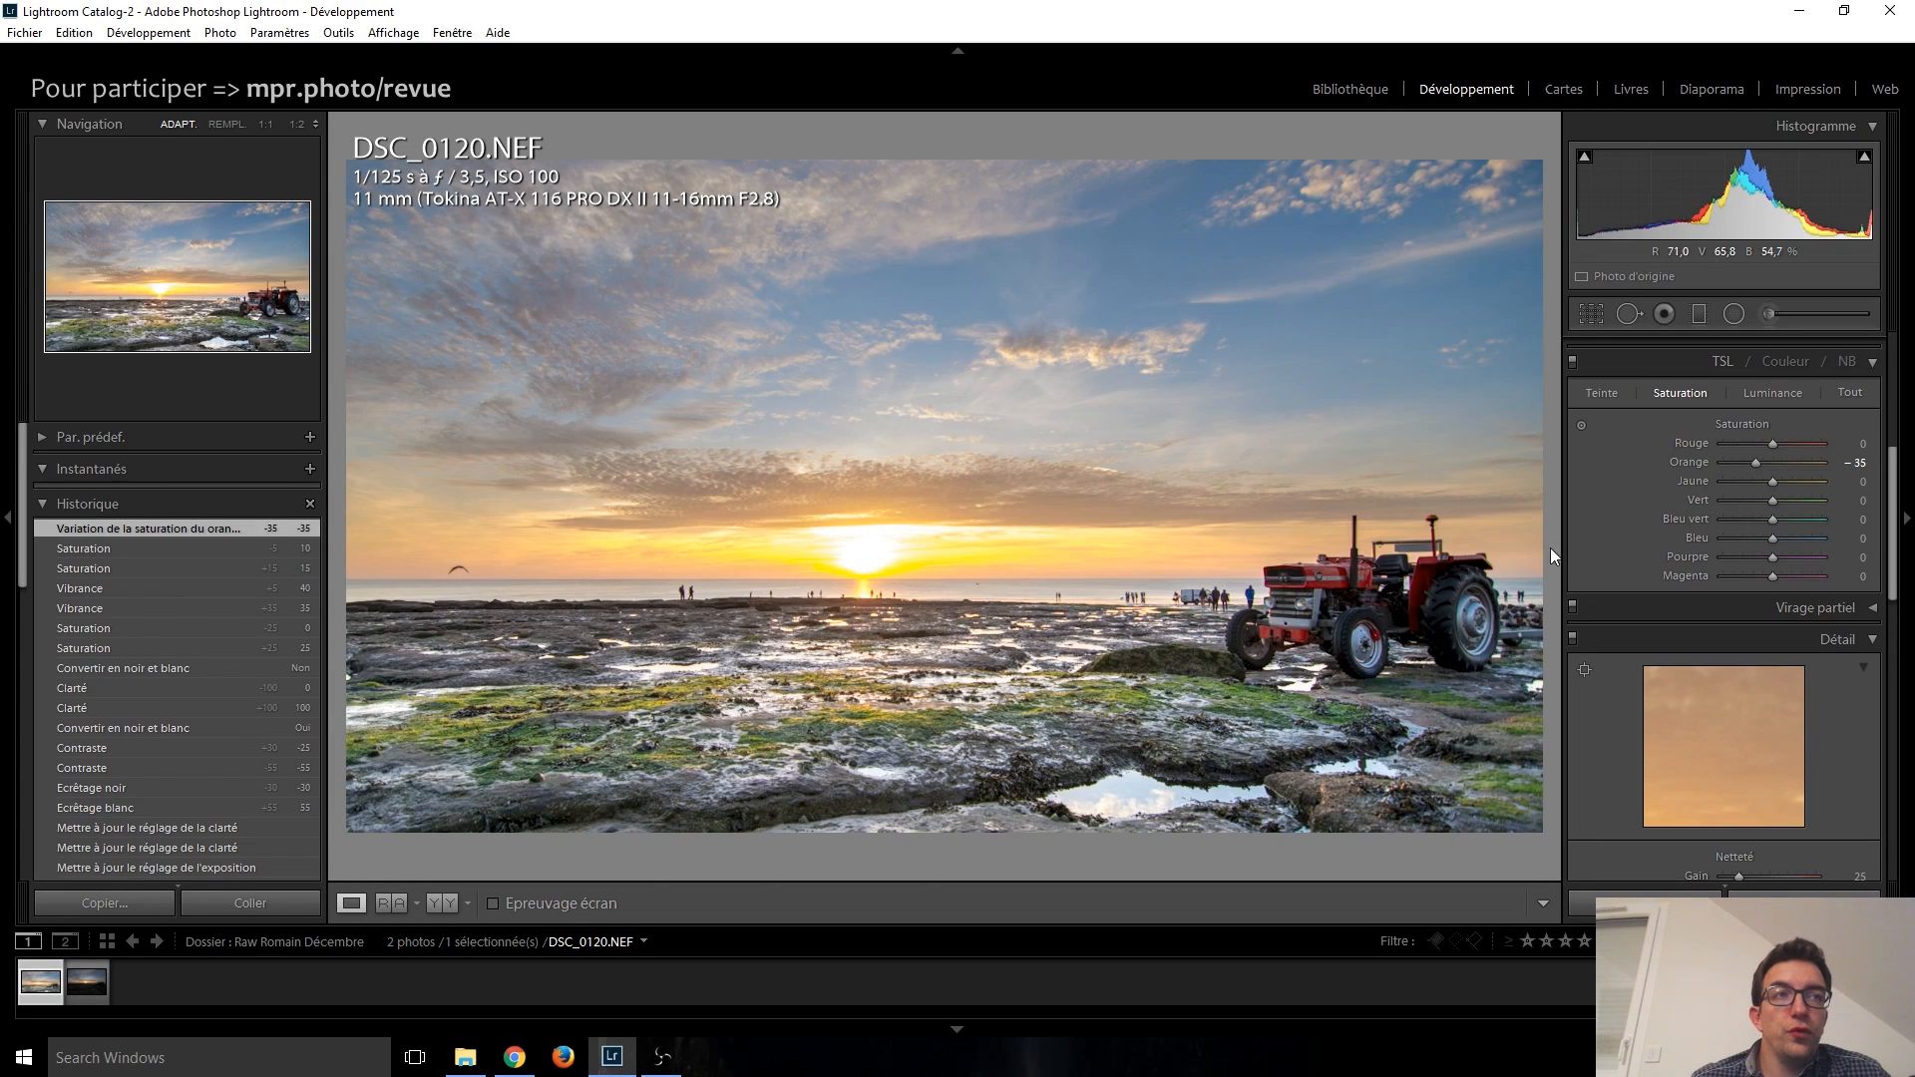
Step: Raise the sharpening amount to 90, trying 70 and 60 along the way
scroll(1601, 541, down, 2)
scroll(1606, 550, down, 2)
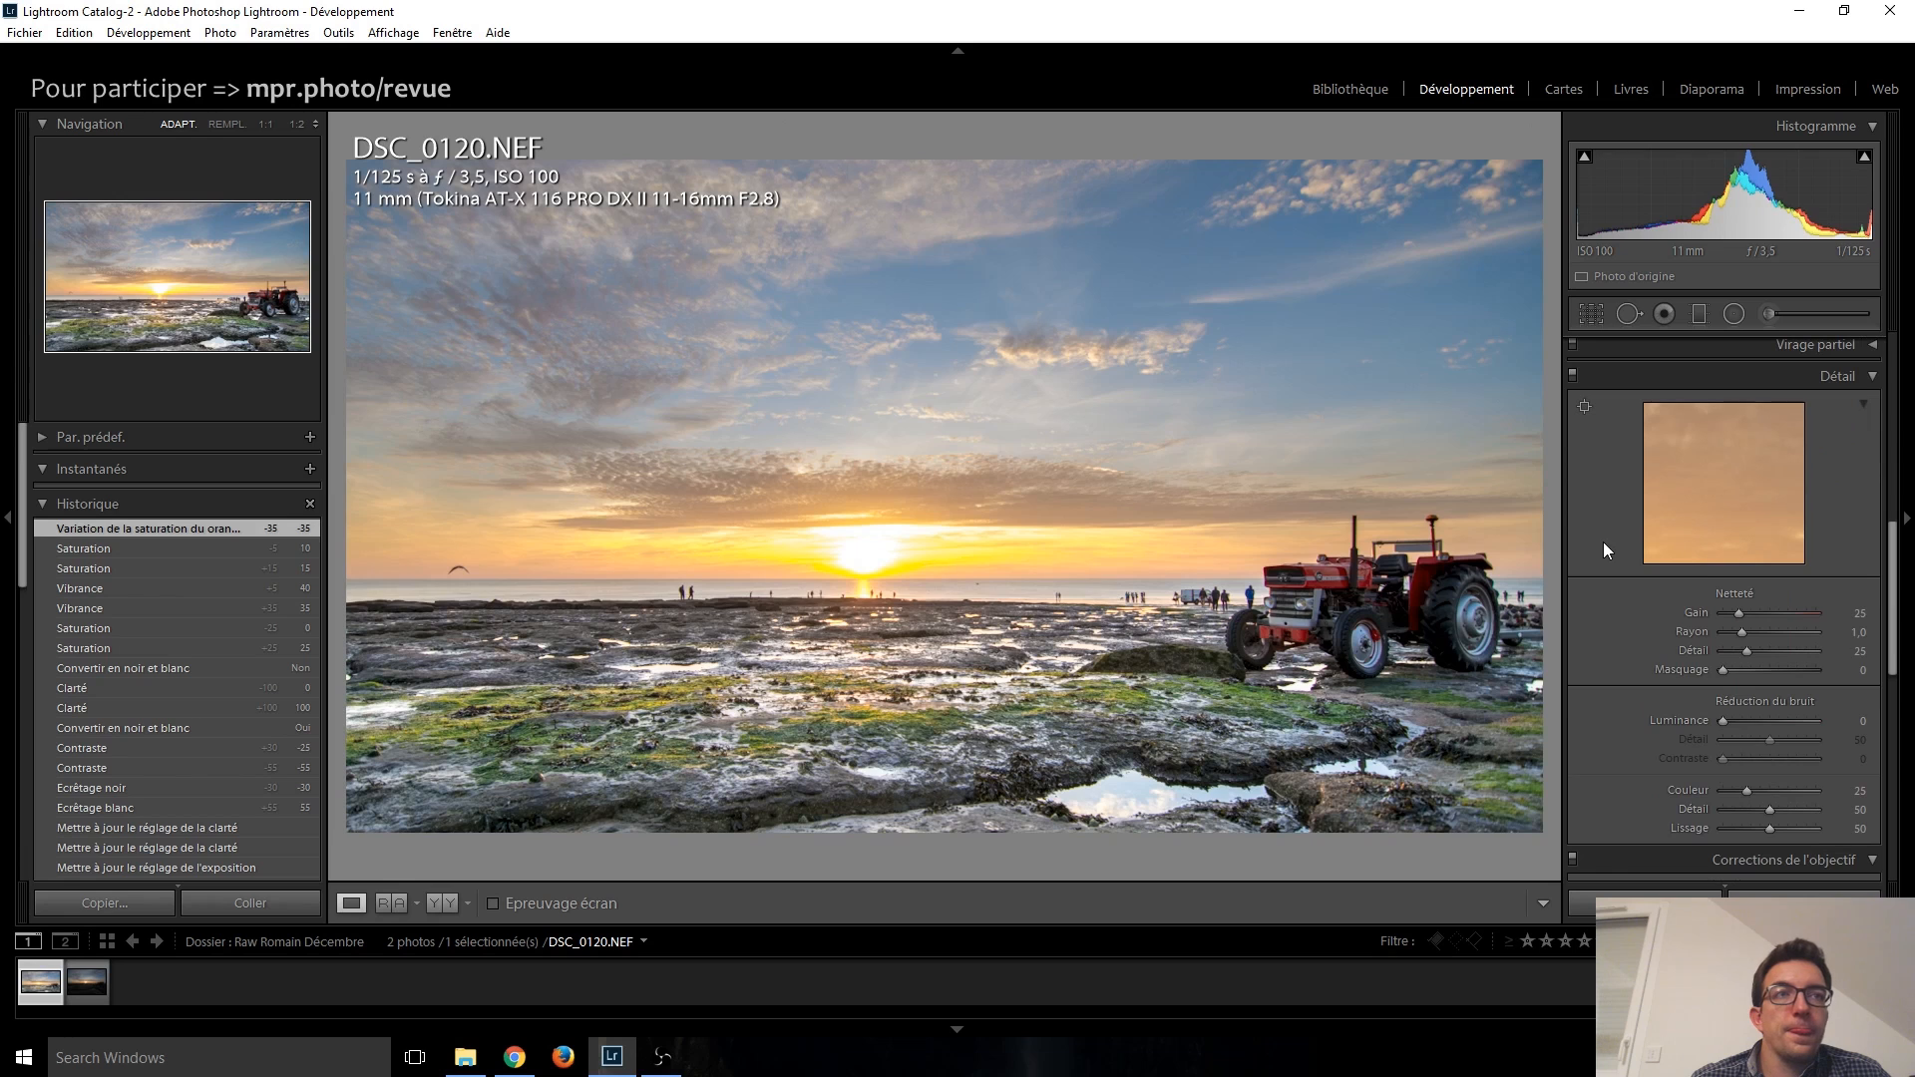
click(1741, 614)
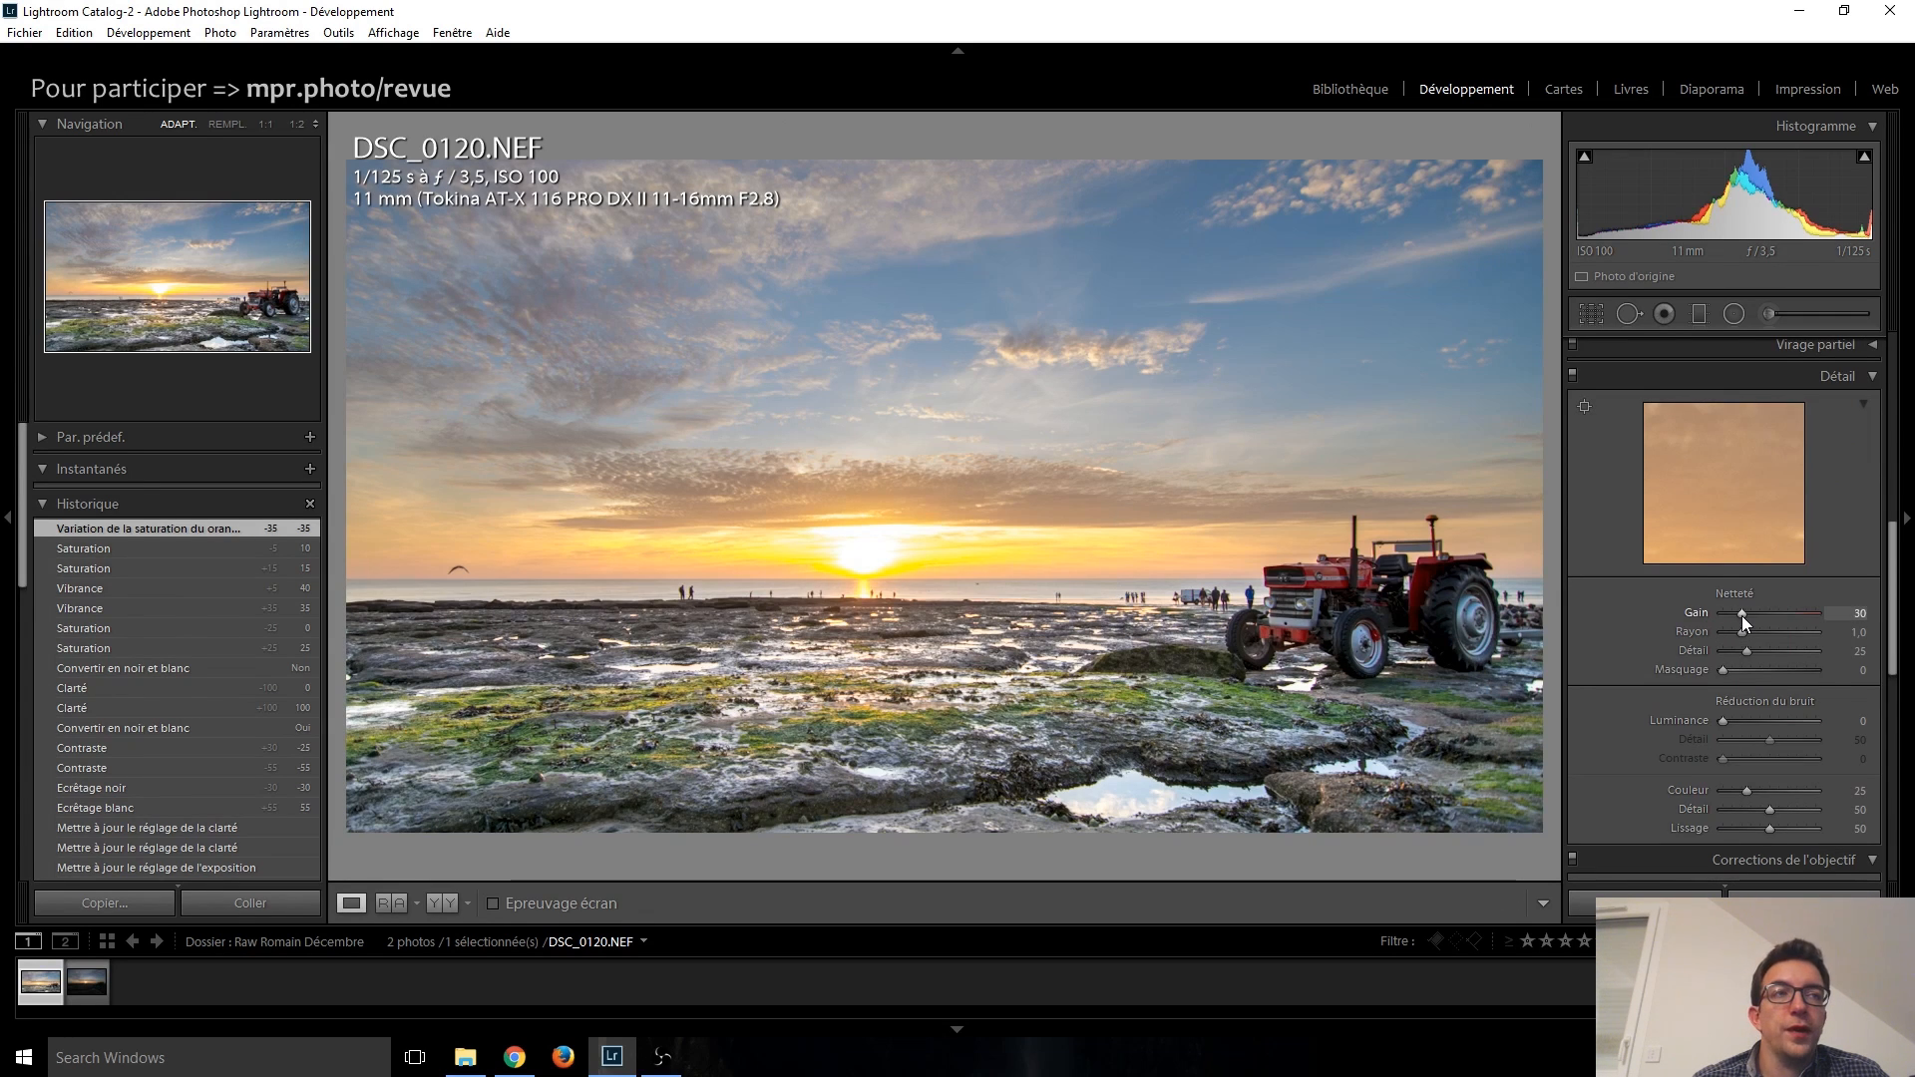
key(Up)
key(Up)
key(Up)
key(Up)
key(Up)
key(Up)
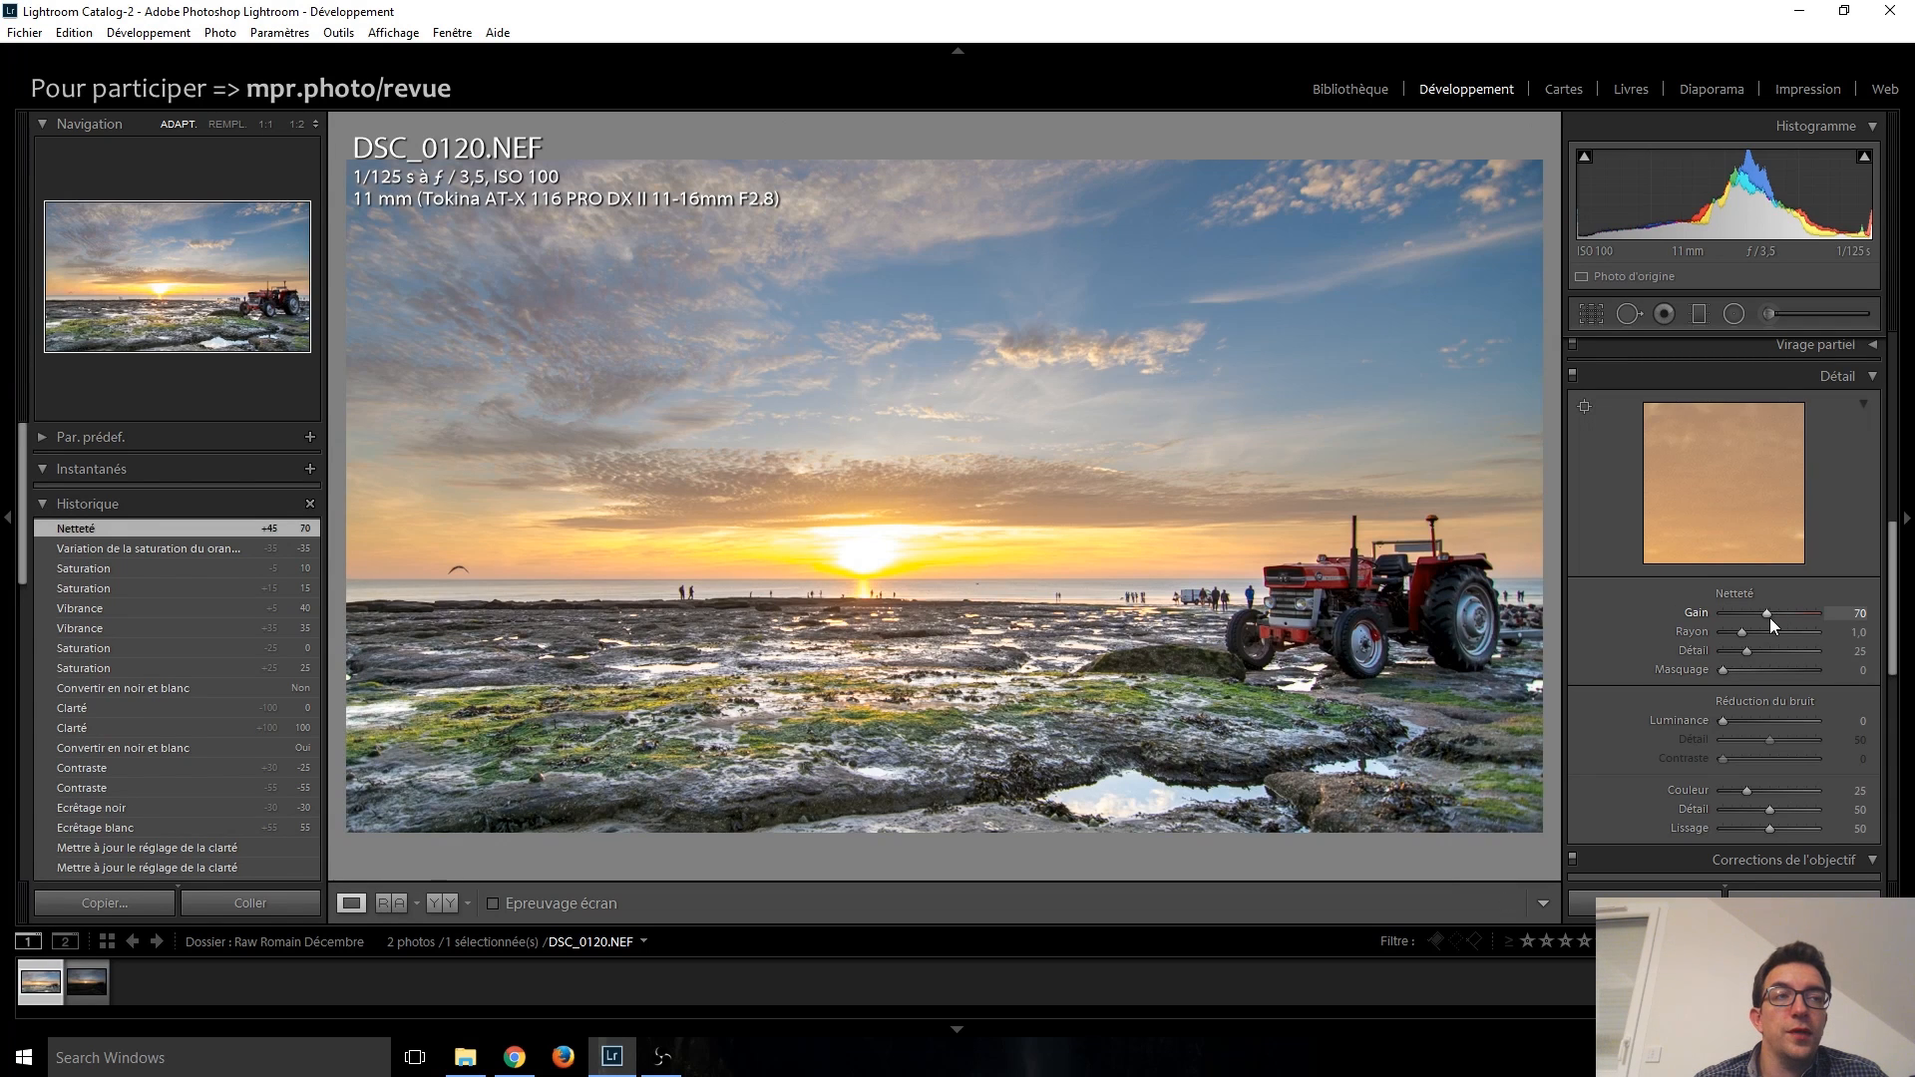
key(Down)
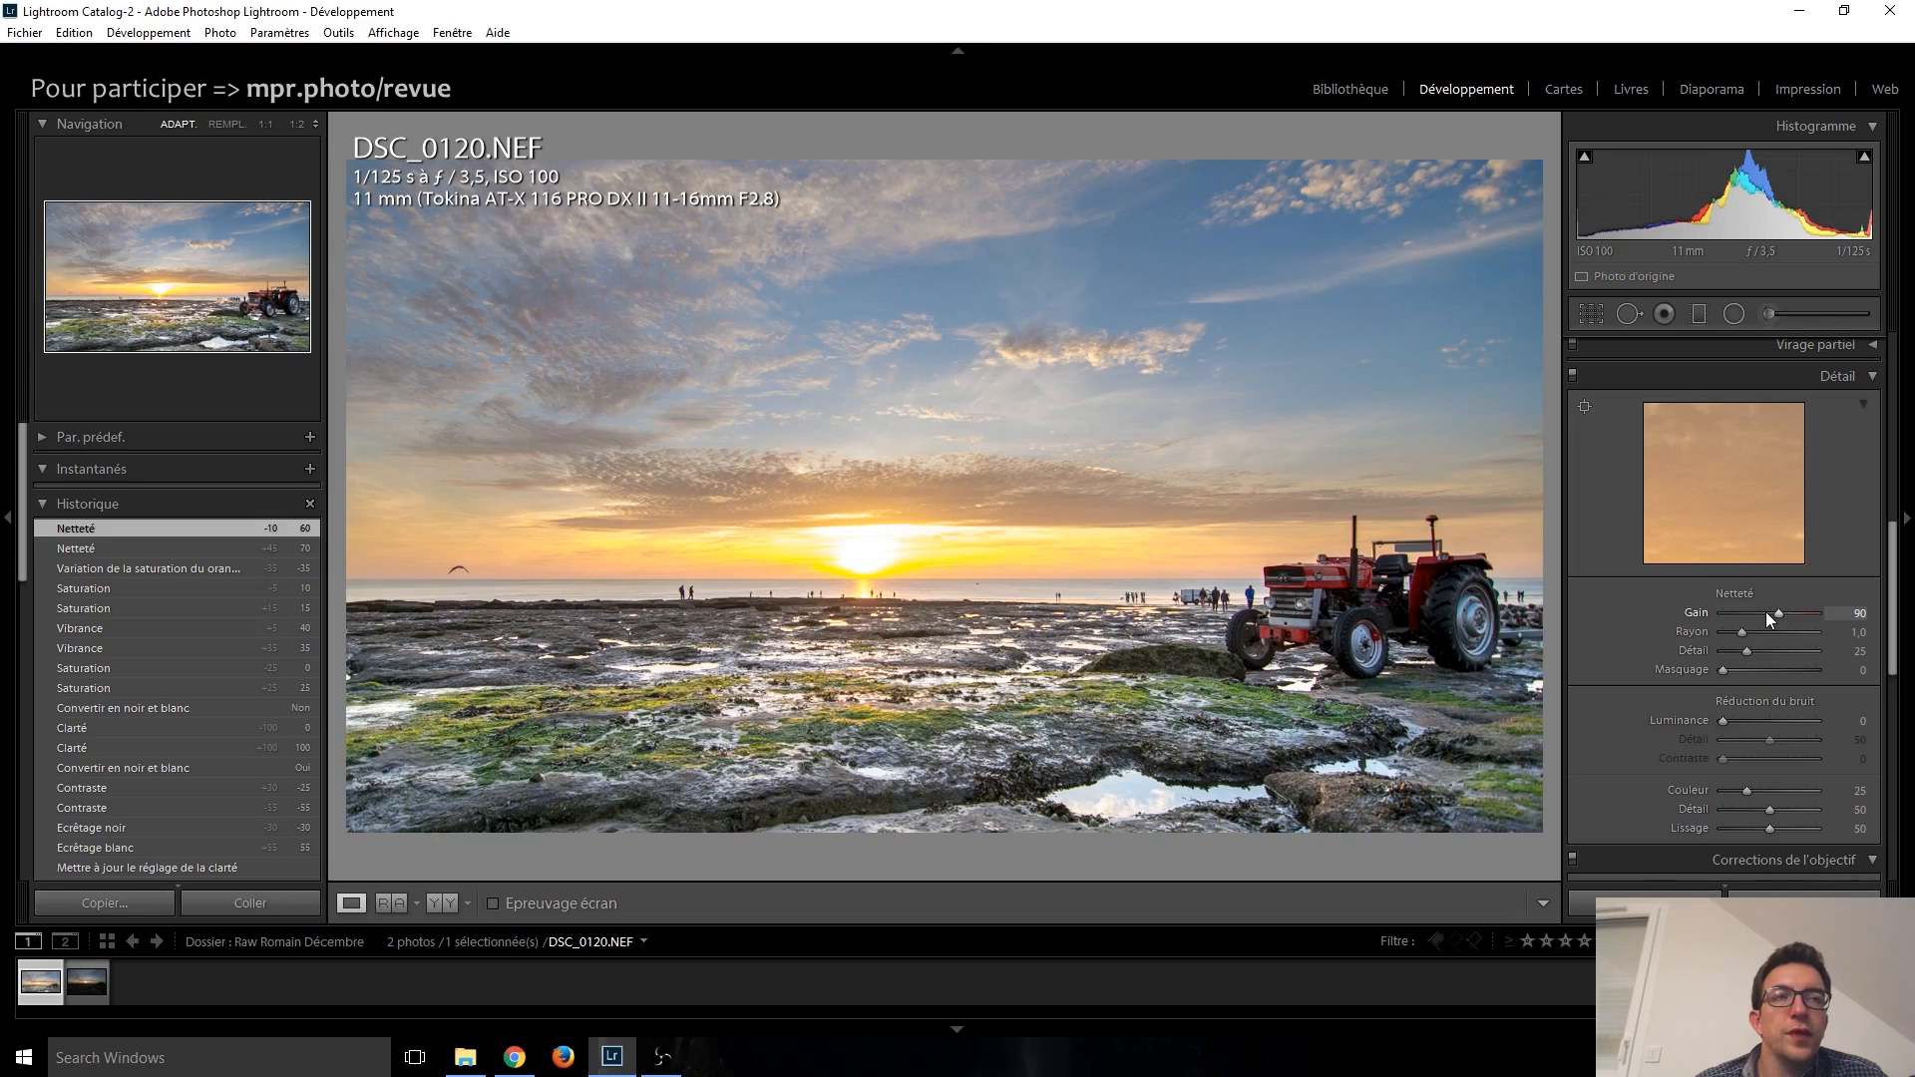
drag(1765, 613, 1766, 612)
Step: Examine the sharpened mossy rocks, the horizon figures, the sun and the clouds at 1:1 zoom
click(961, 652)
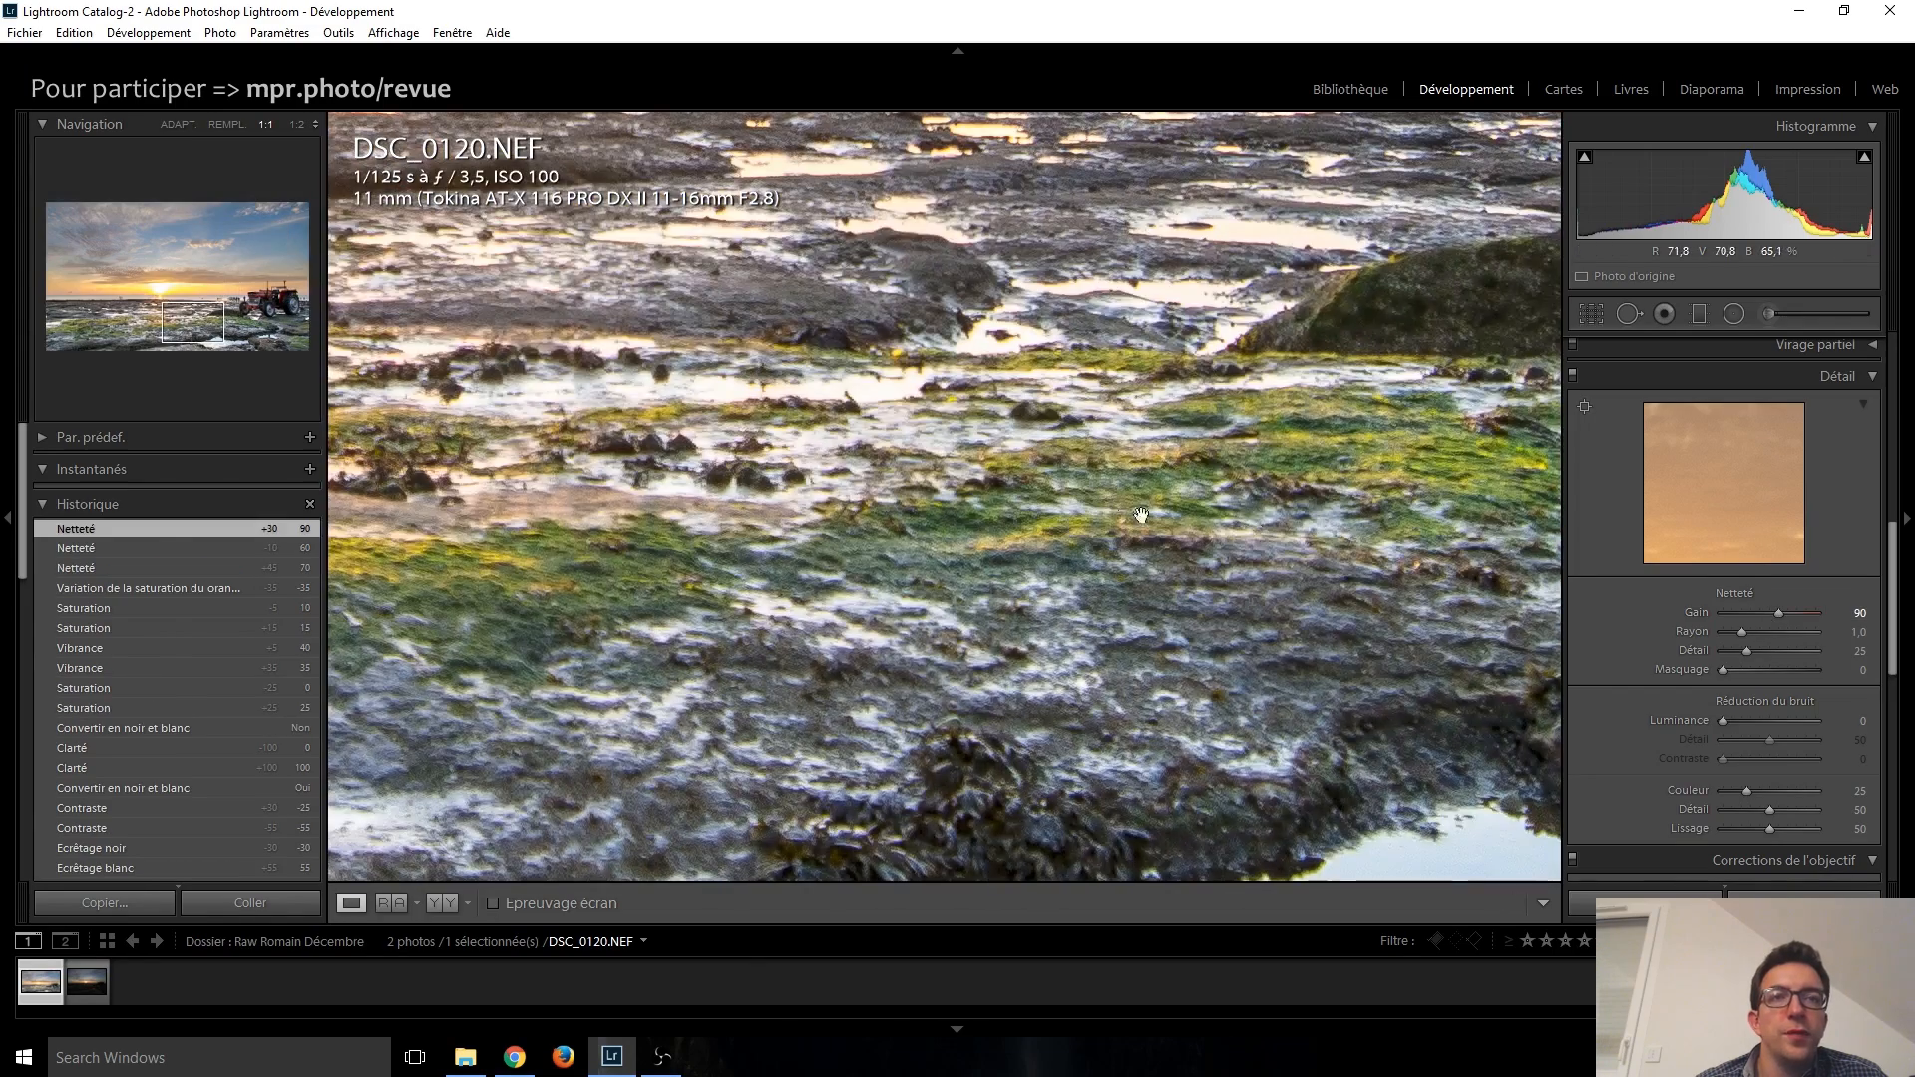
drag(961, 653, 1057, 436)
drag(703, 369, 838, 650)
drag(777, 334, 853, 662)
drag(797, 468, 900, 677)
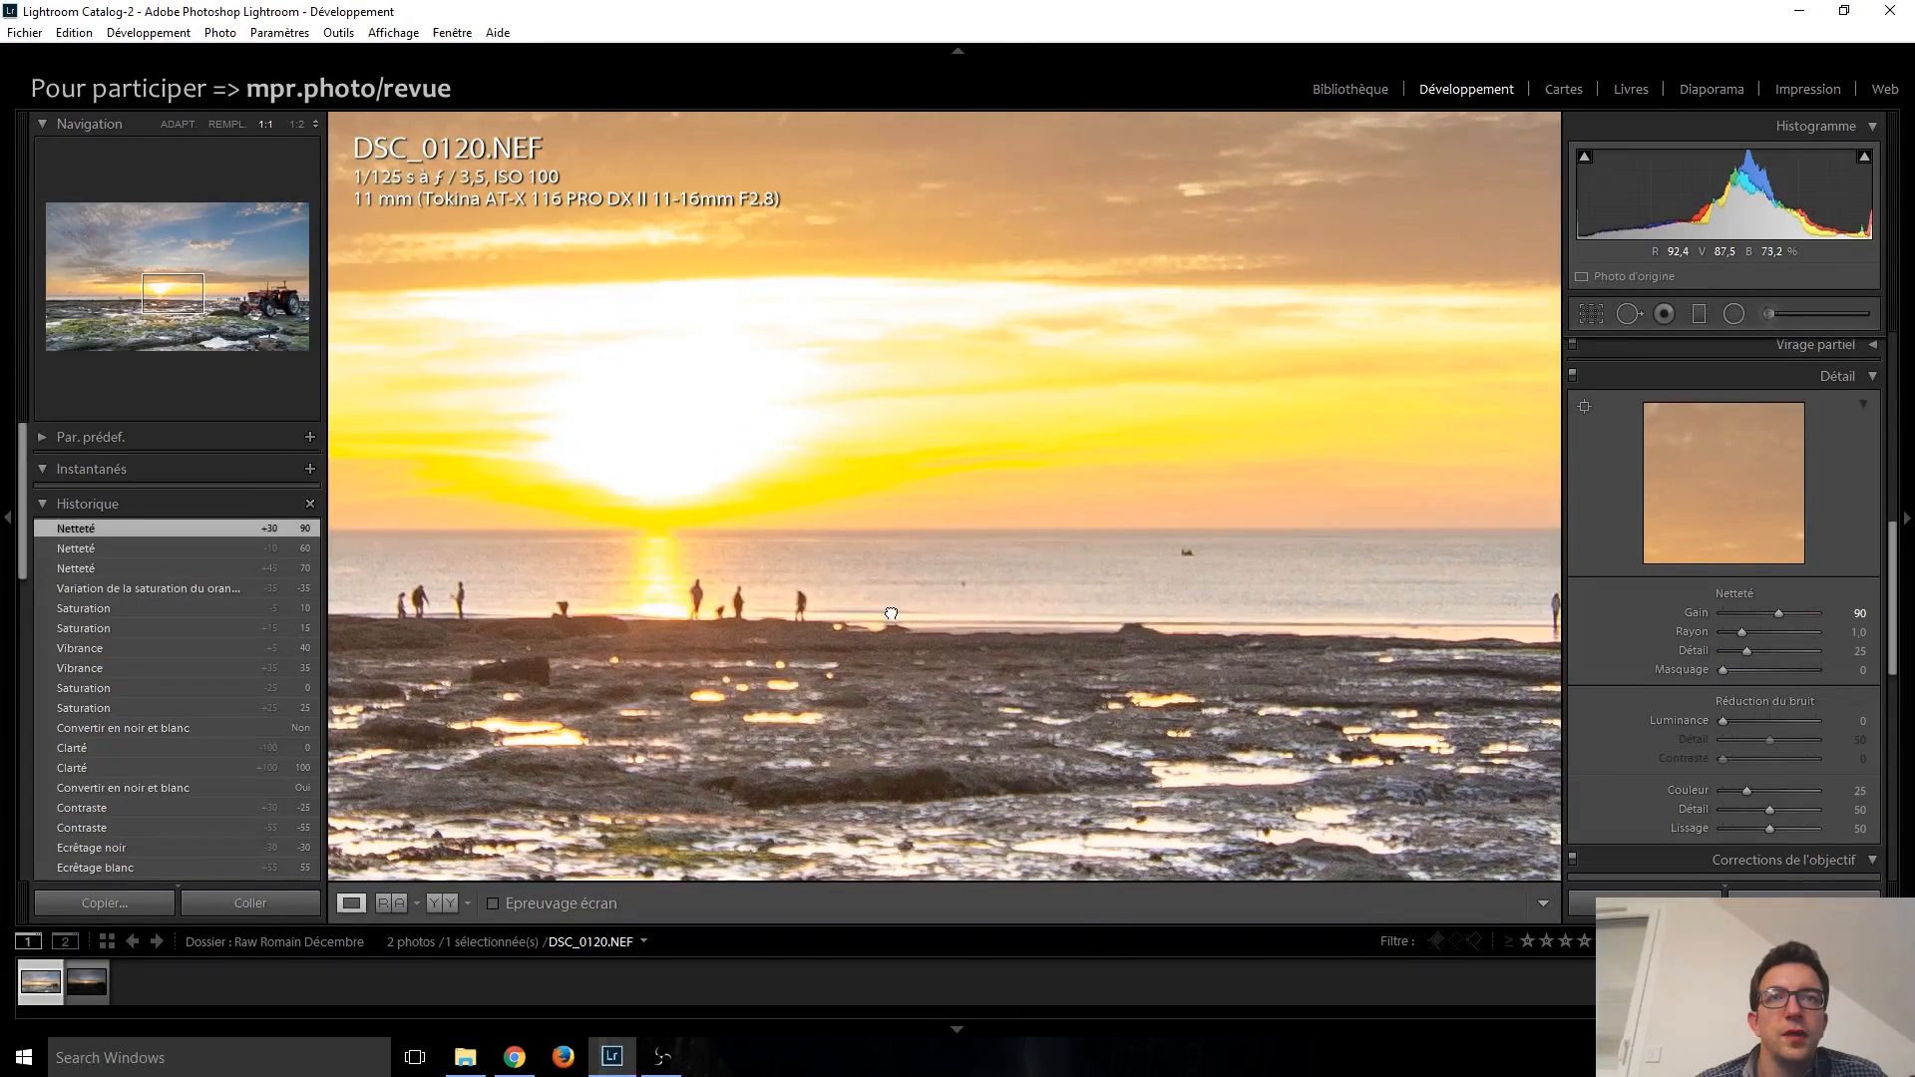
drag(736, 548, 1287, 529)
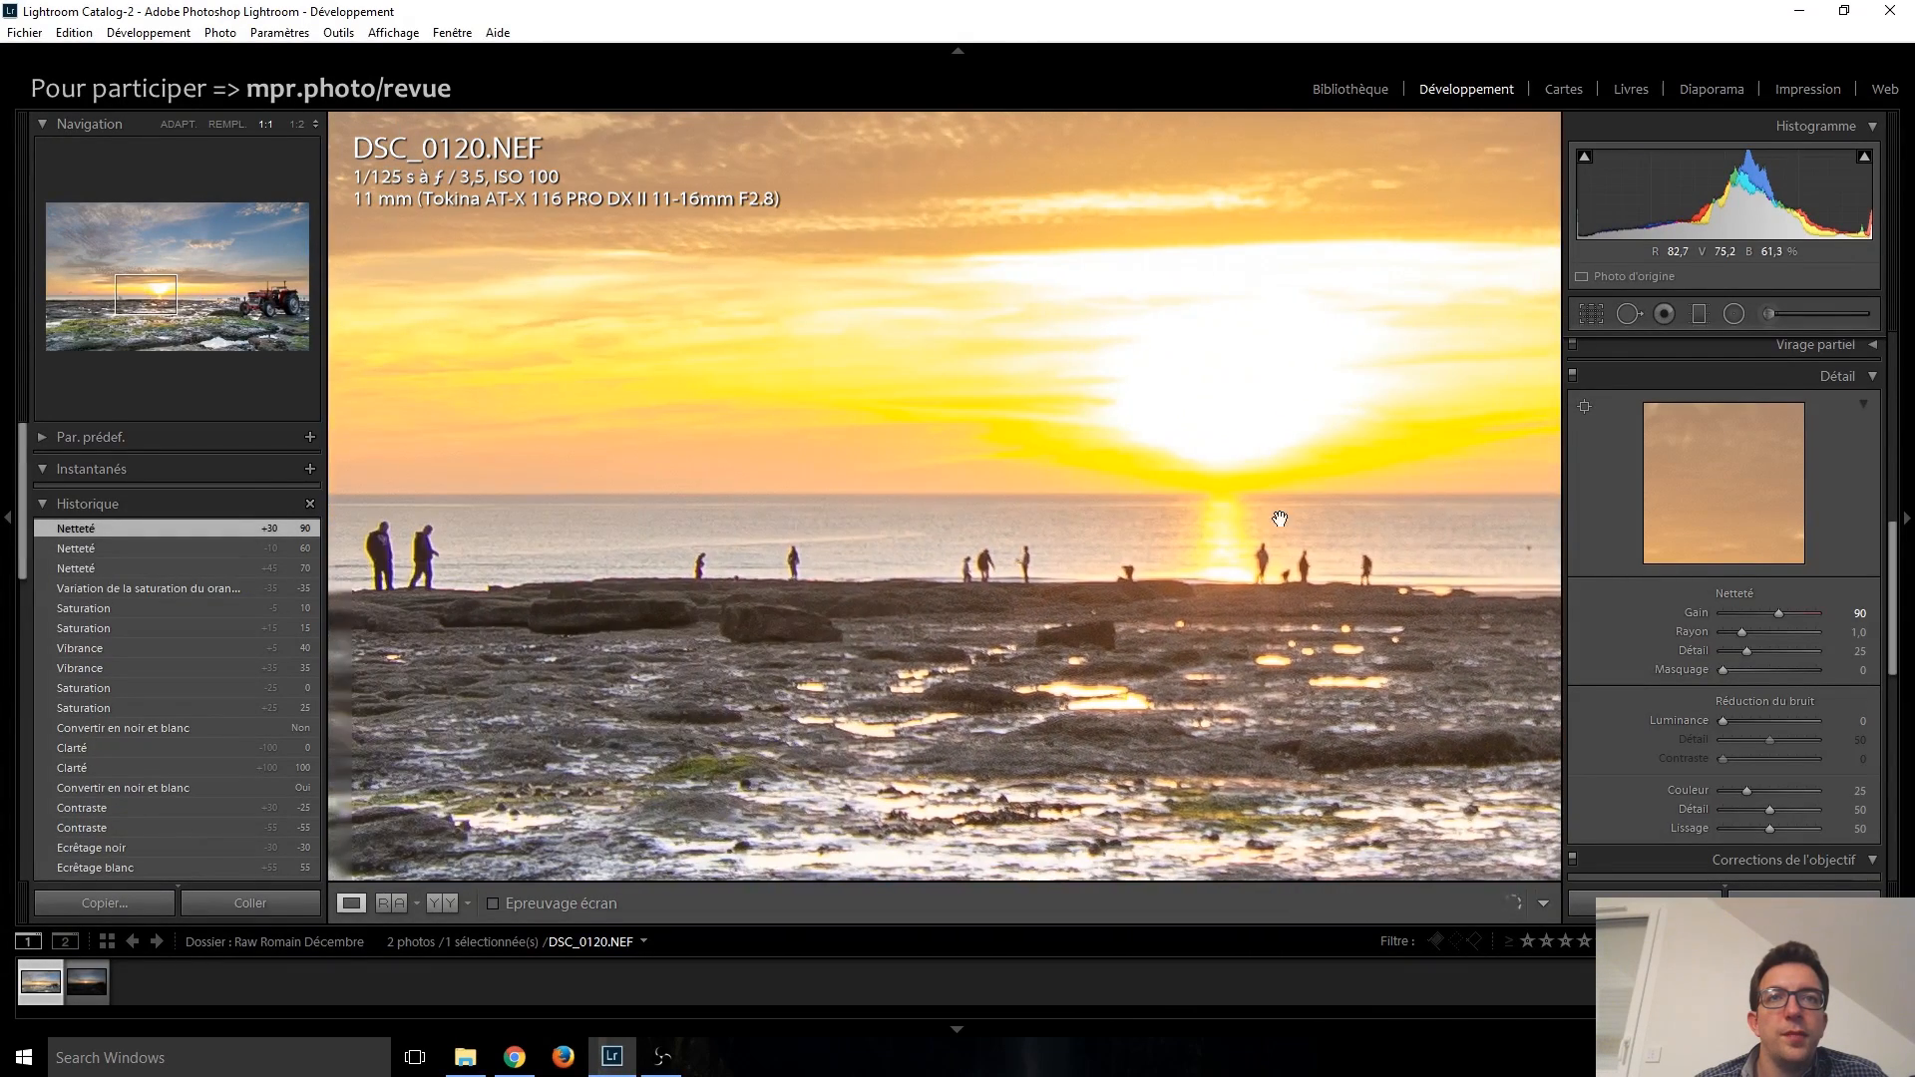
drag(892, 264, 919, 727)
drag(1287, 494, 487, 419)
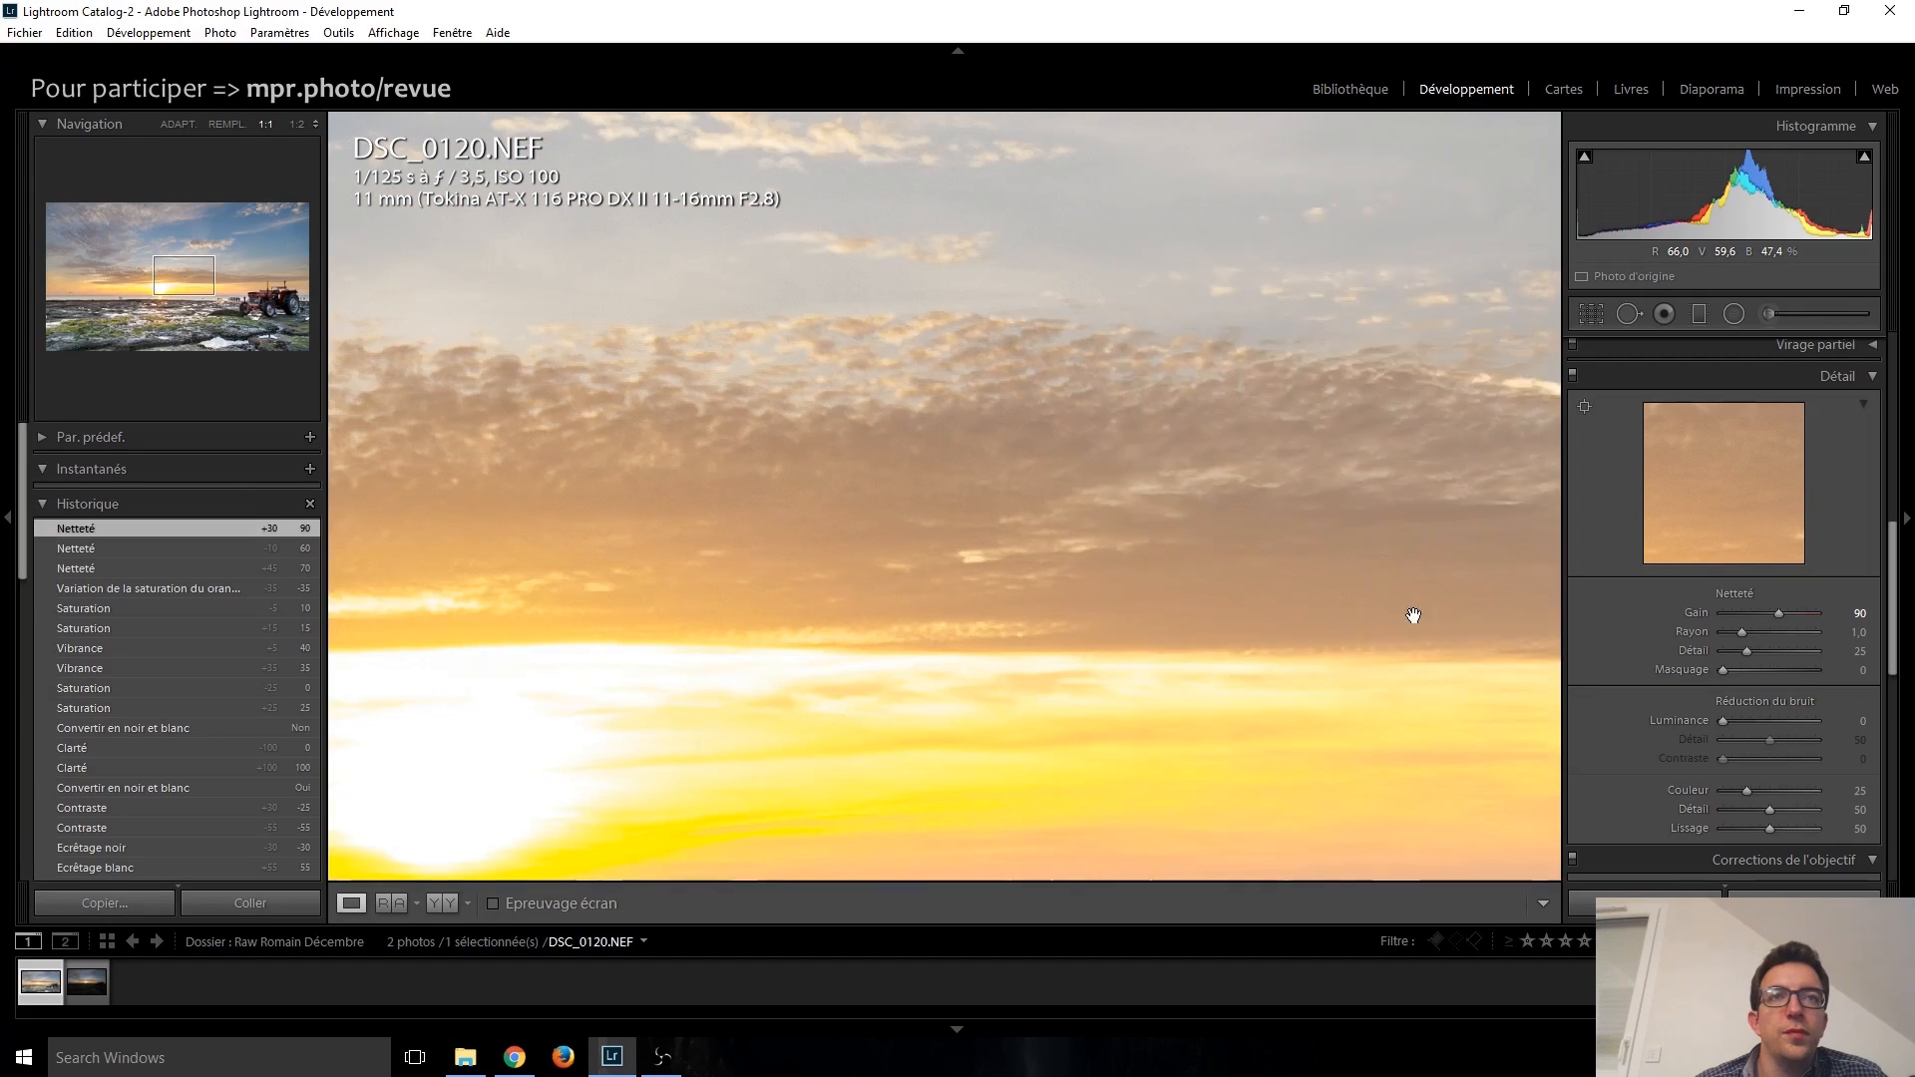
drag(1414, 615, 514, 321)
drag(1193, 556, 602, 368)
drag(1108, 559, 848, 303)
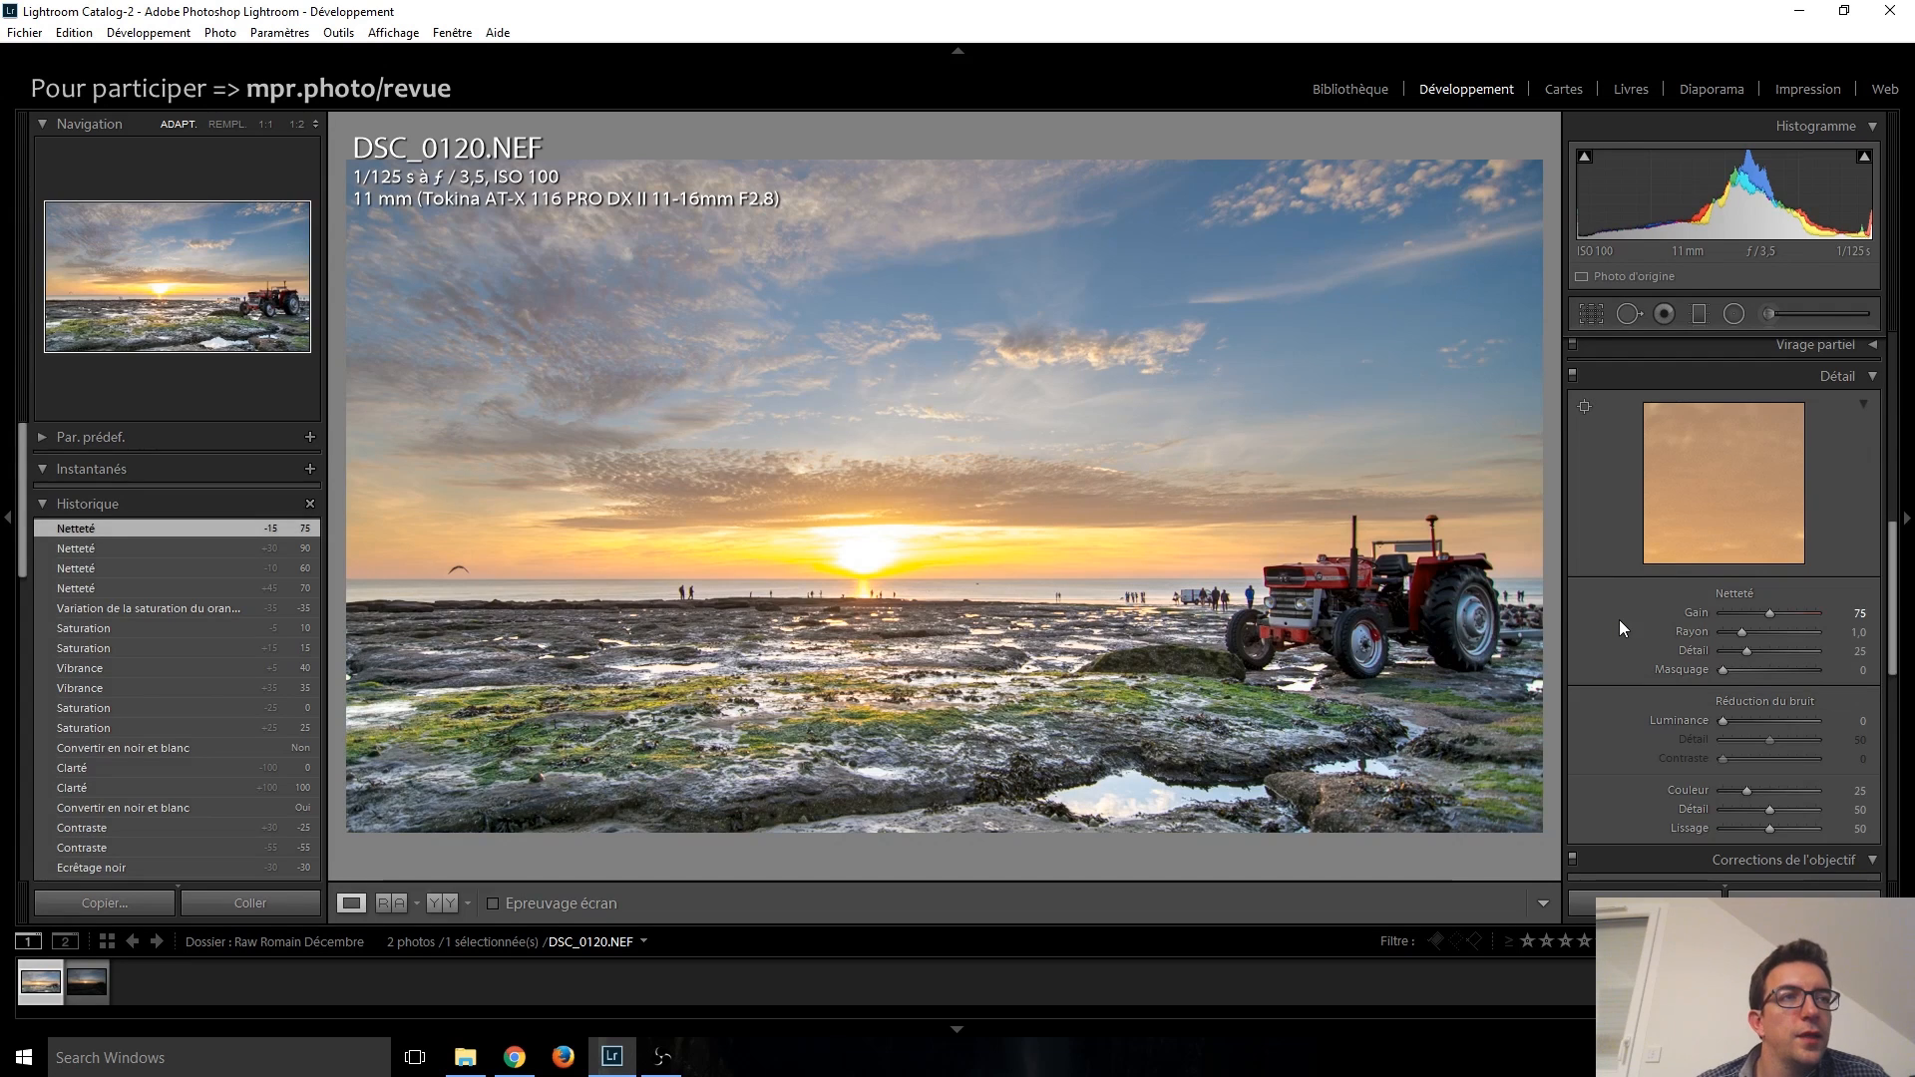
scroll(1618, 627, down, 3)
scroll(1618, 626, up, 3)
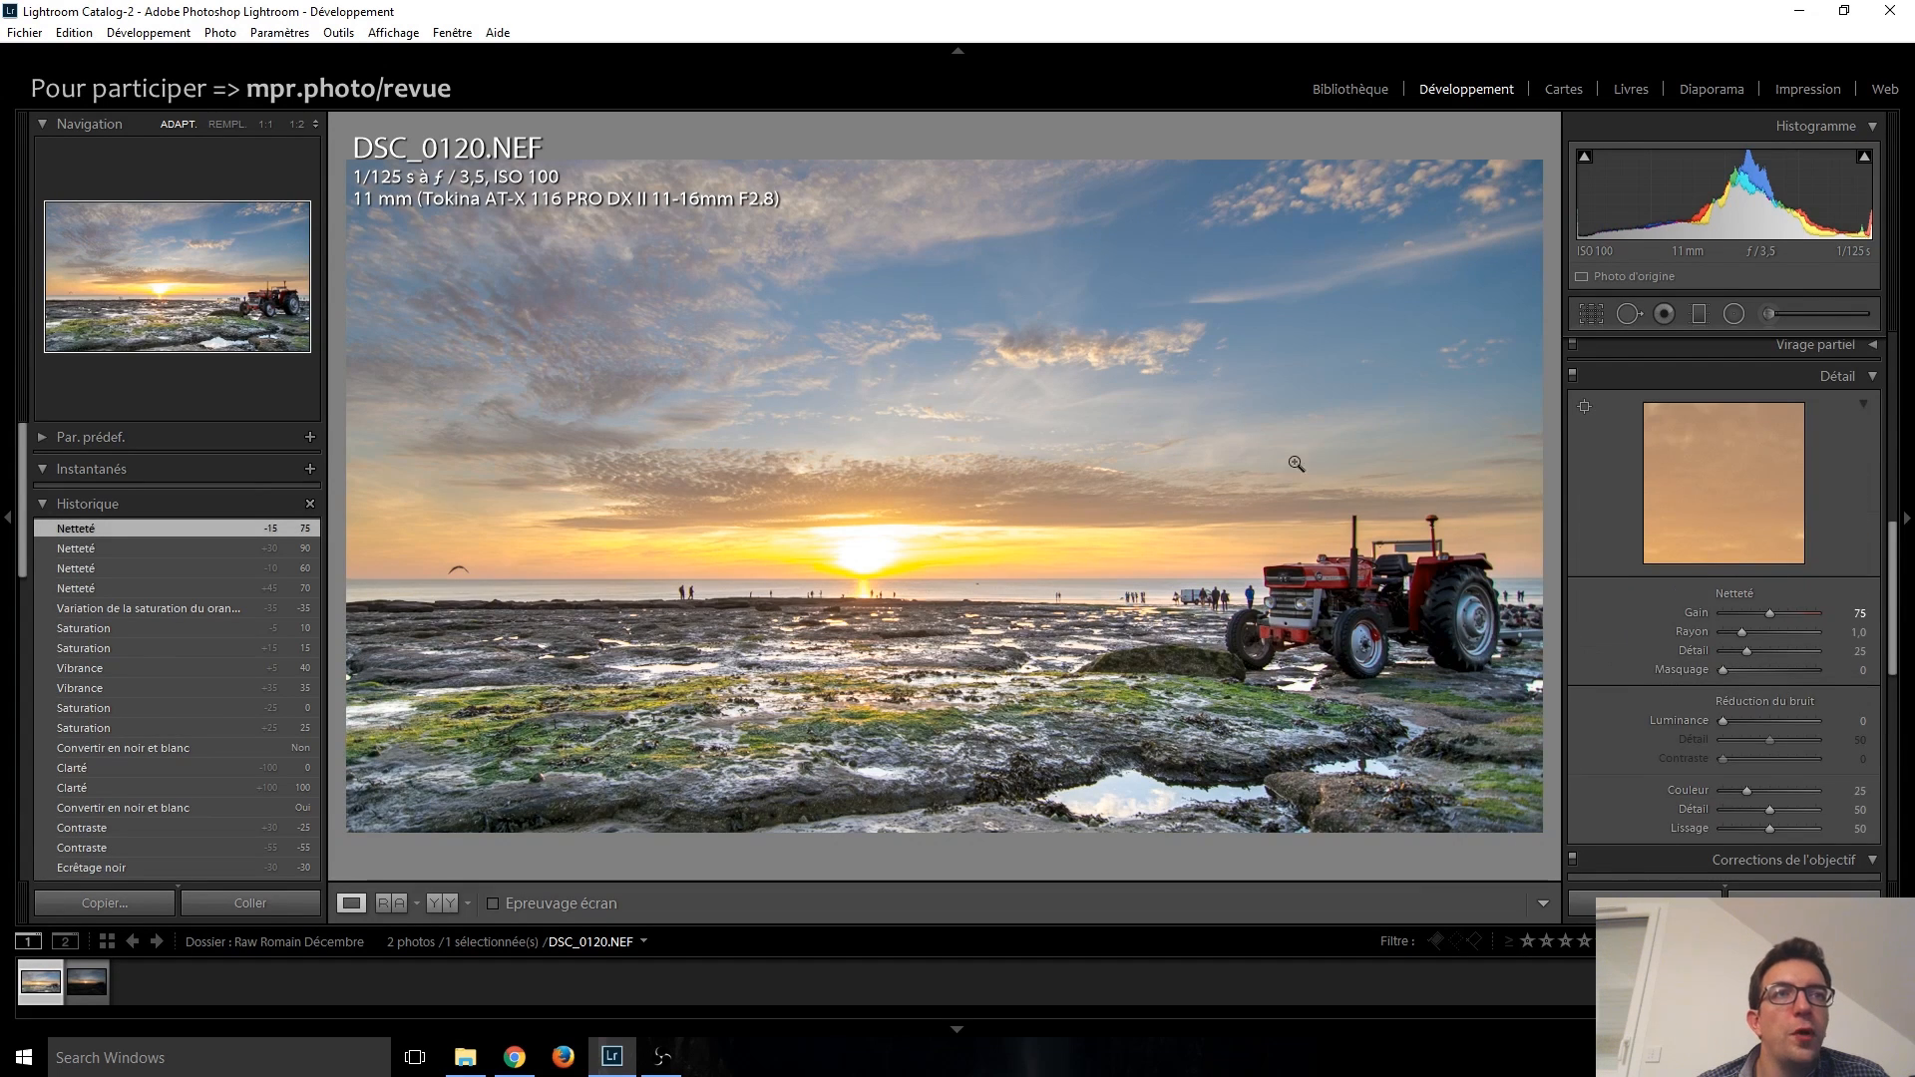
Step: Examine the blue sky and the sunlit clouds above the tractor at 1:1 zoom
click(1258, 342)
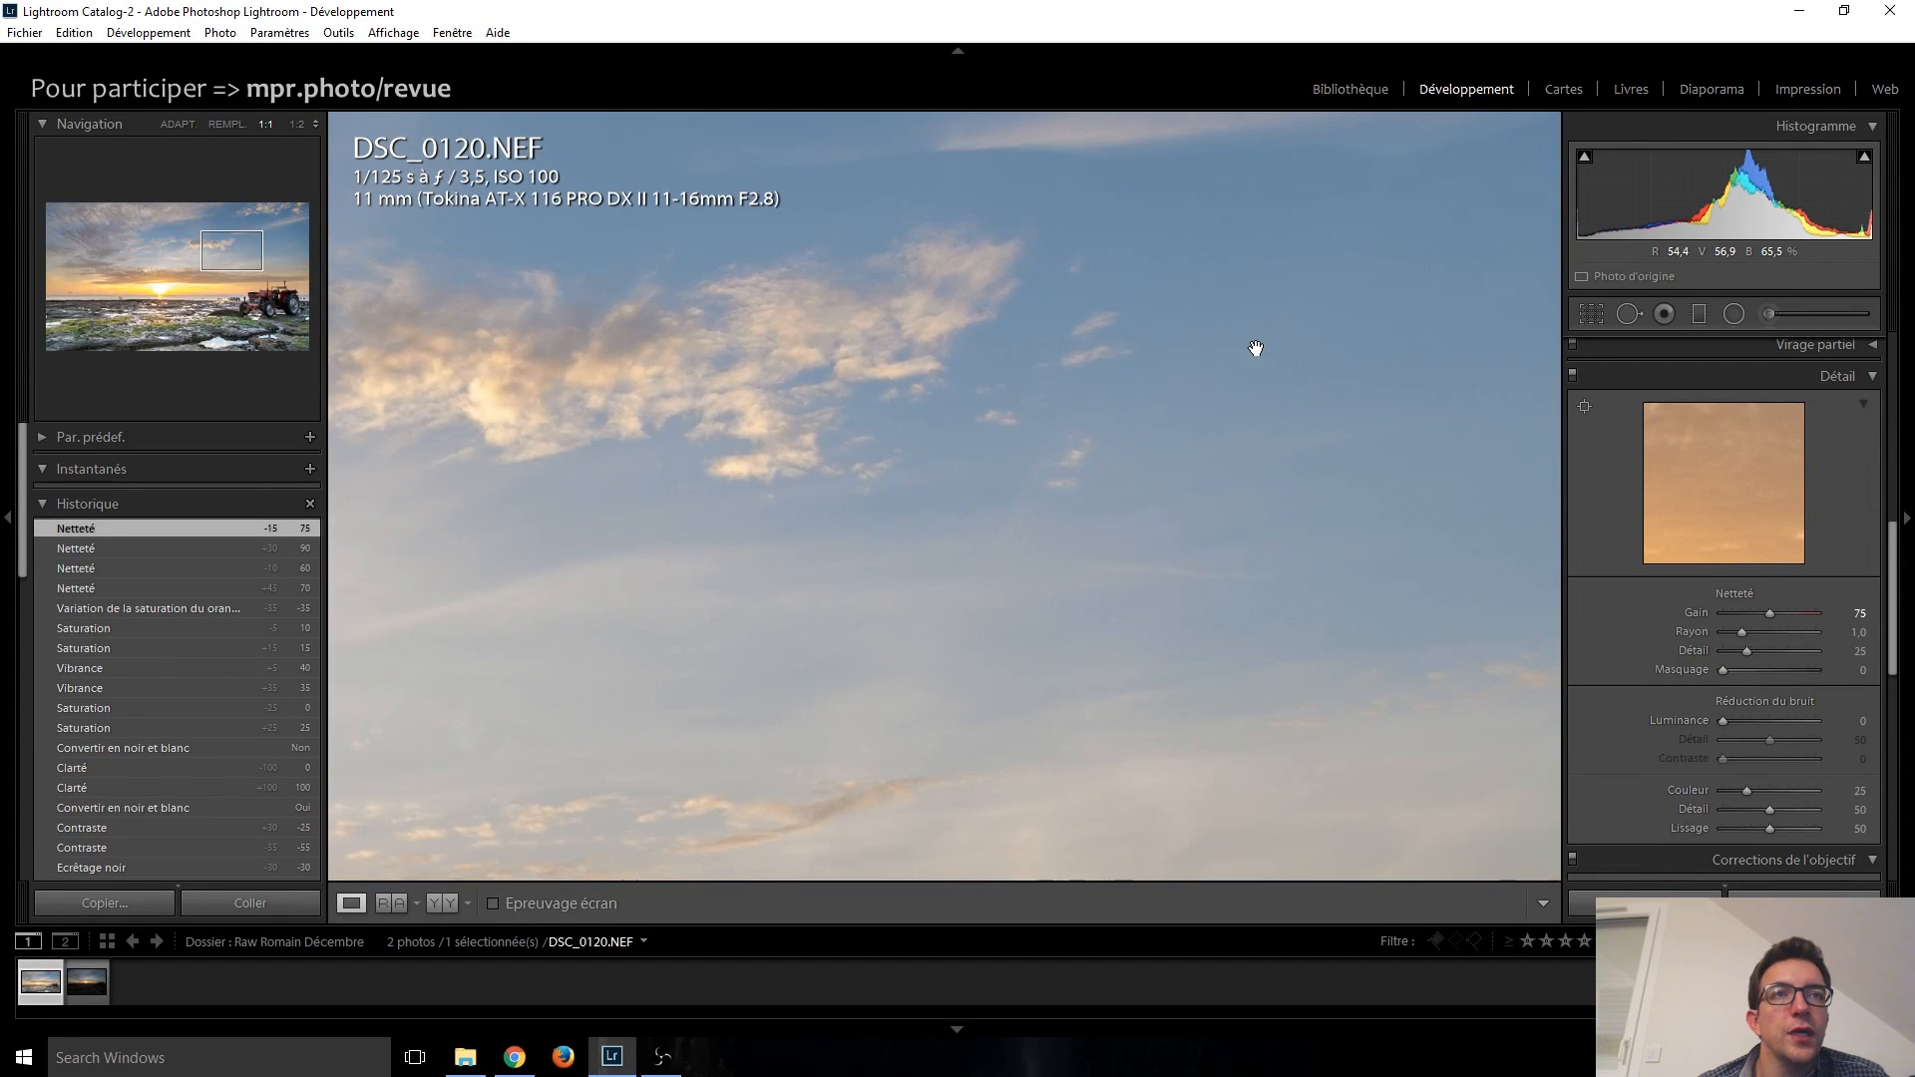
drag(1256, 348, 1174, 654)
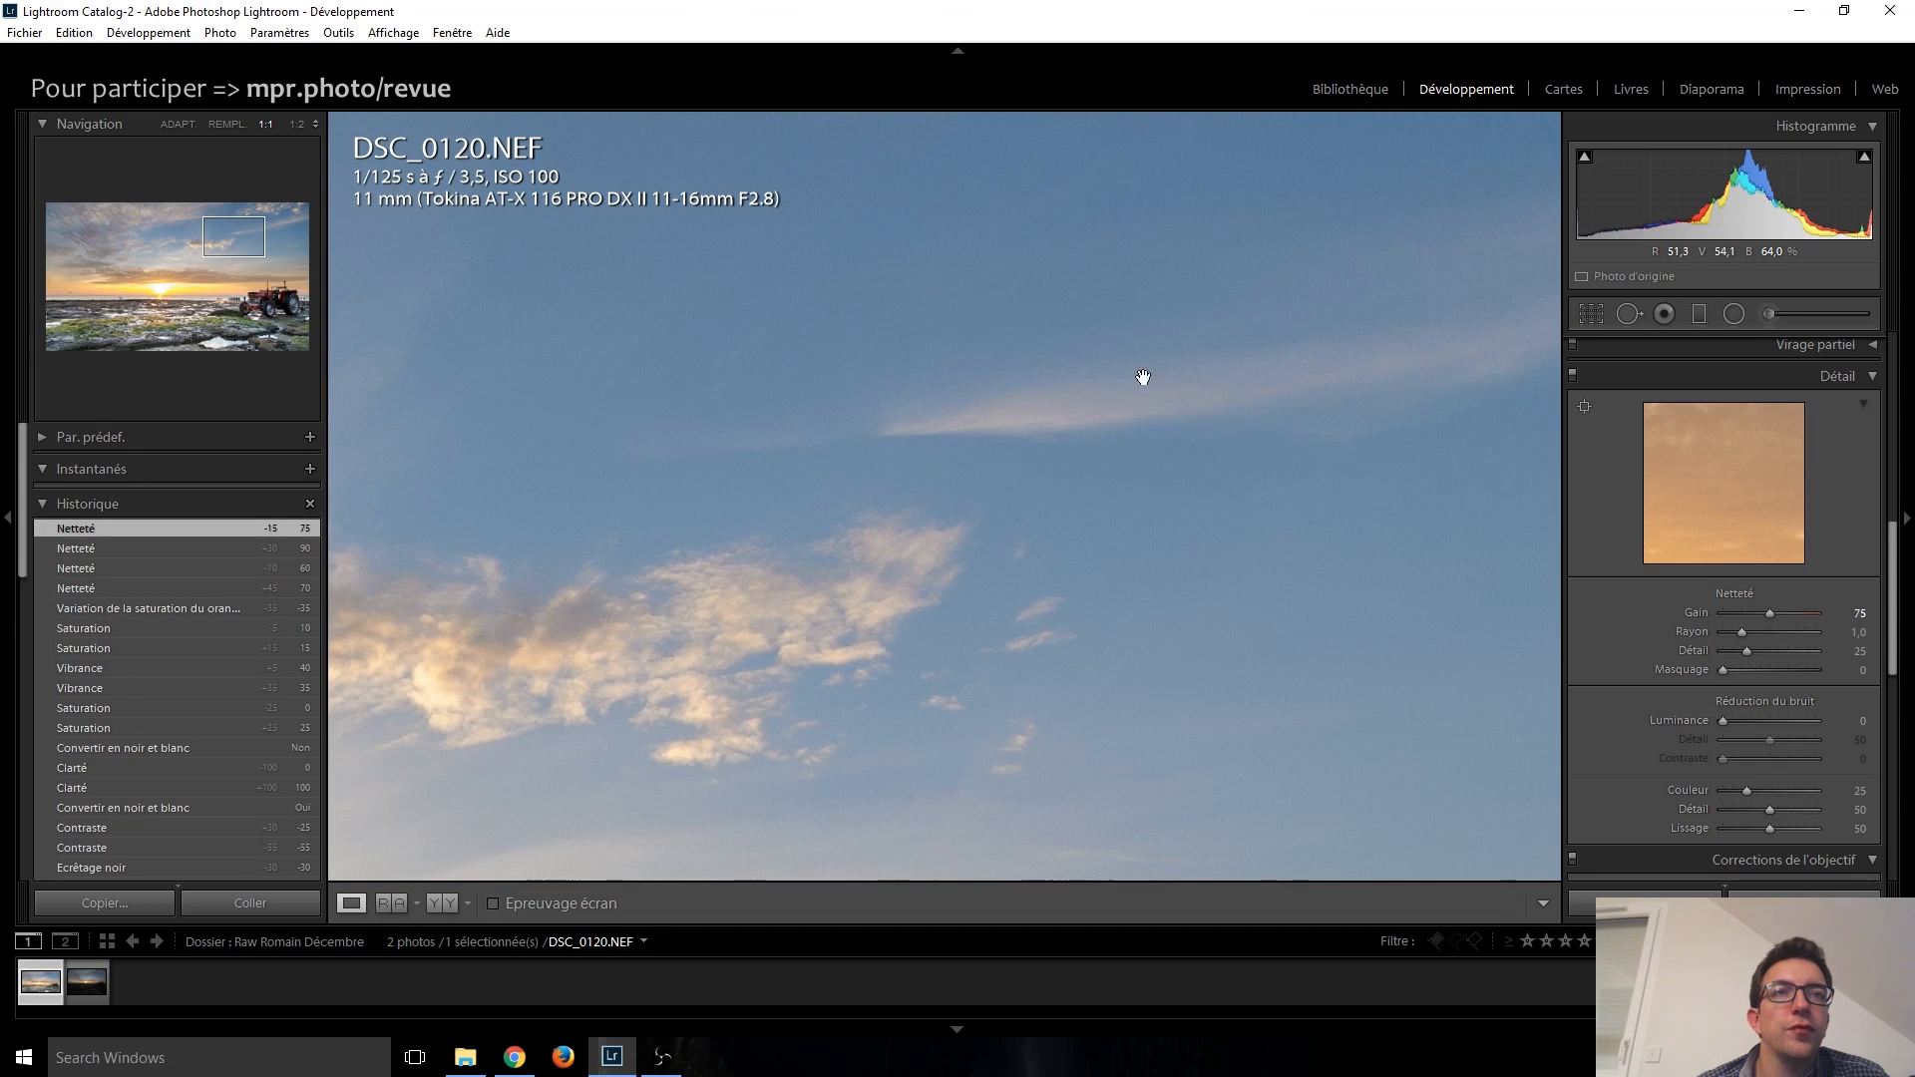
drag(1143, 377, 1064, 462)
drag(834, 594, 1086, 282)
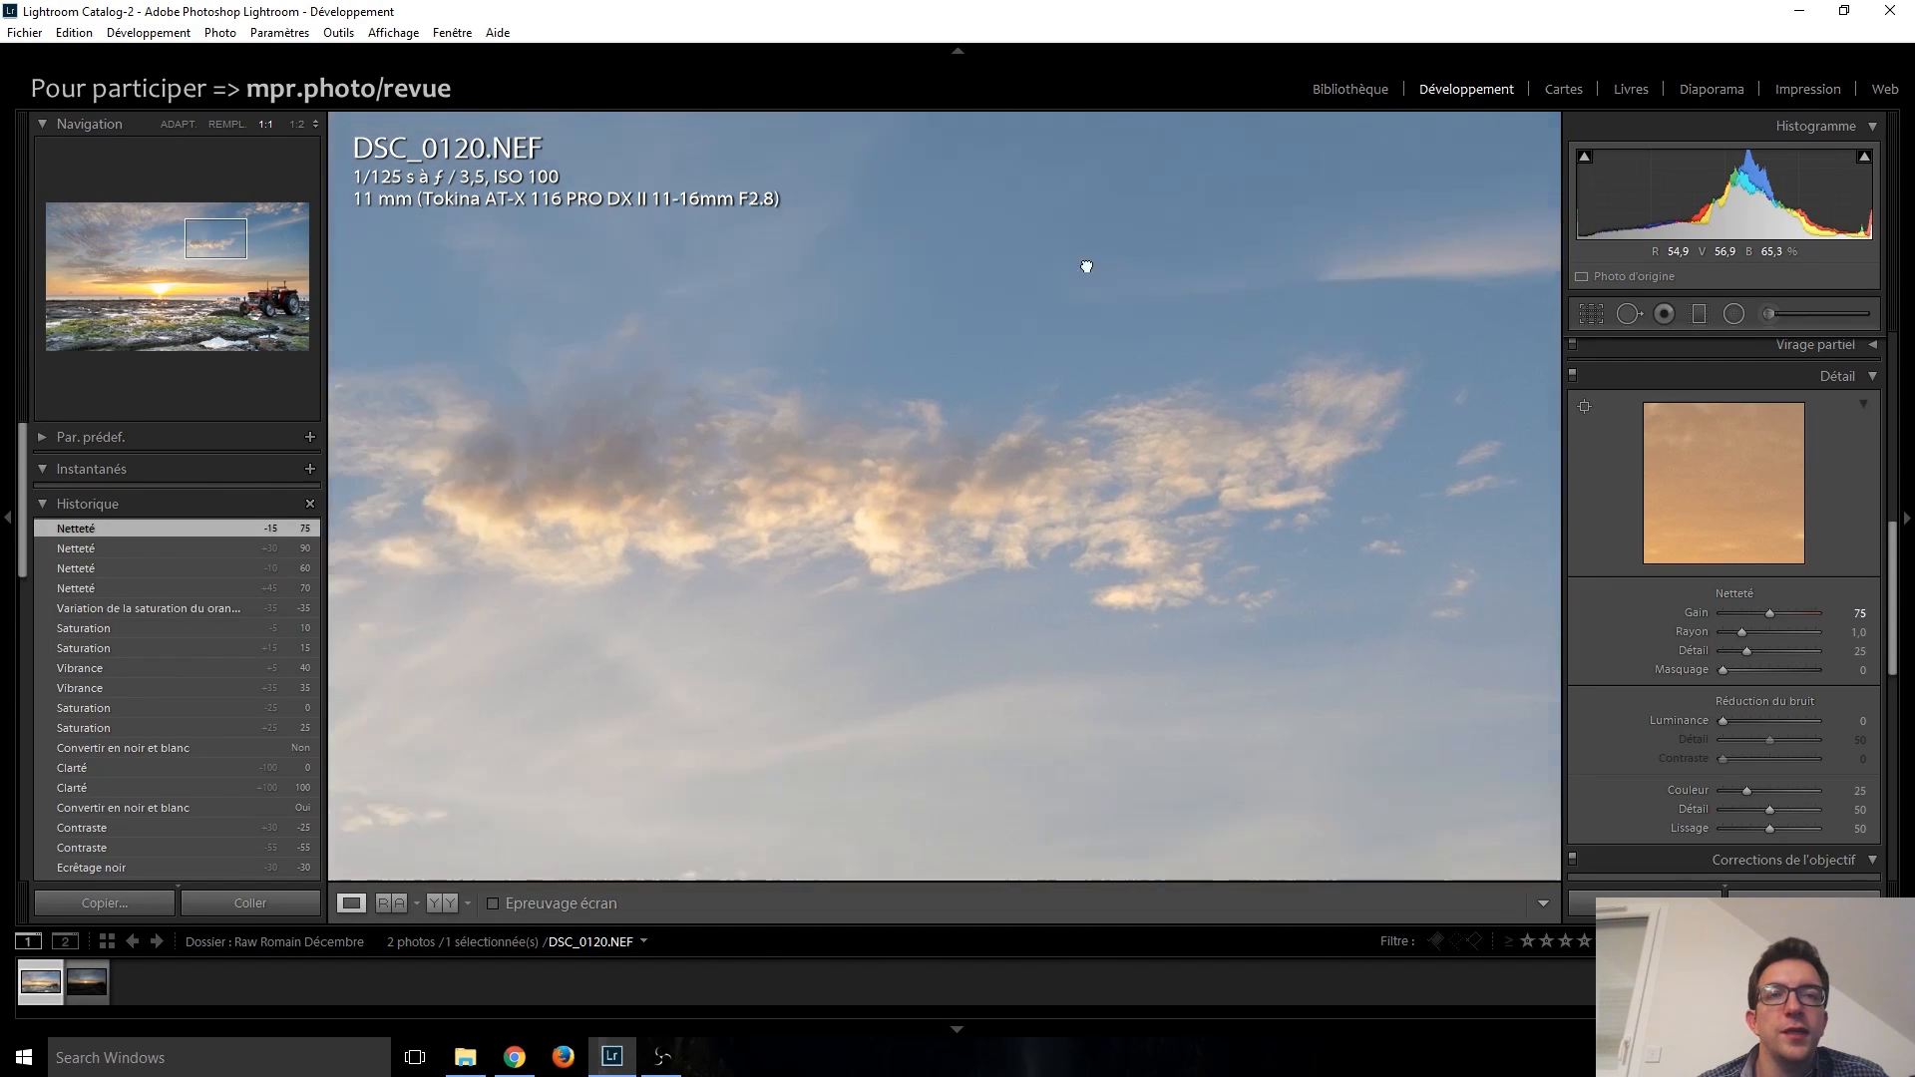
click(983, 569)
Step: Turn on chromatic aberration removal and the lens profile correction for the Tokina lens
scroll(1642, 690, down, 2)
scroll(1642, 690, down, 3)
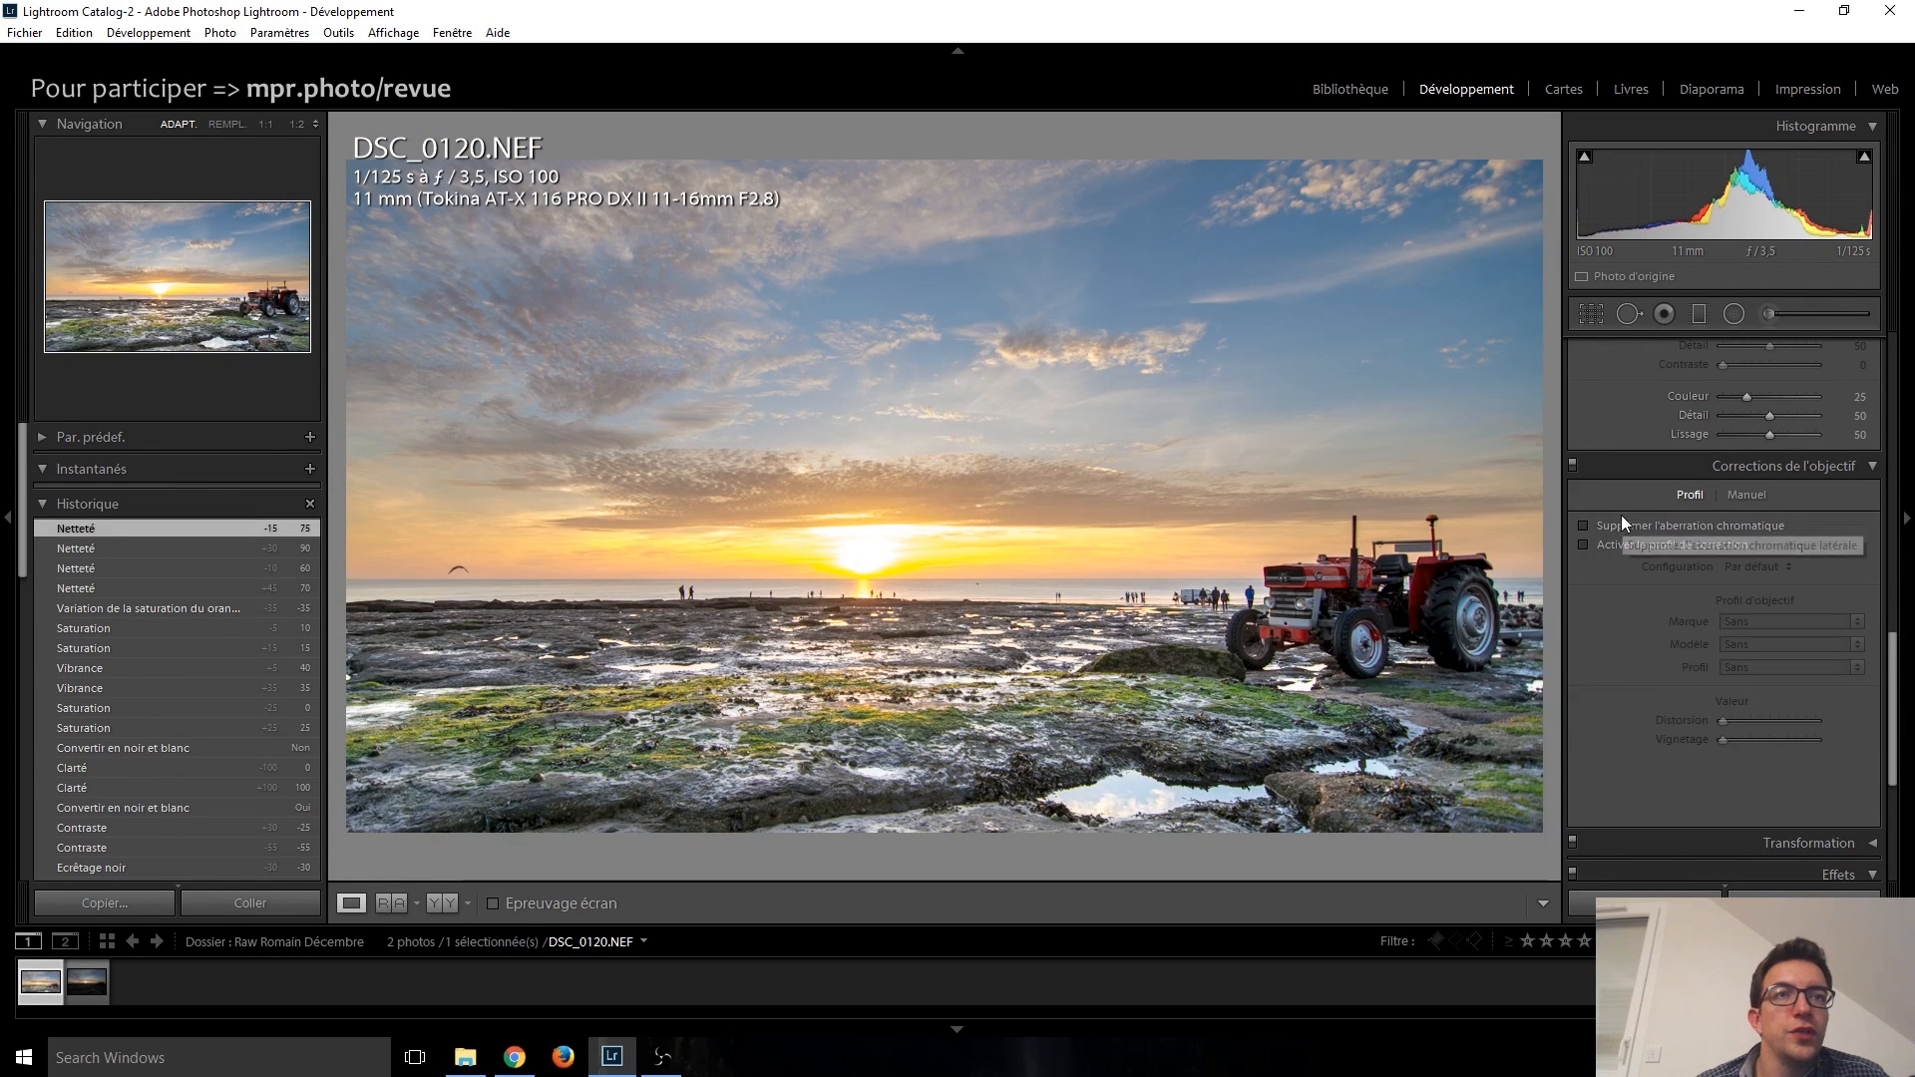
click(1606, 530)
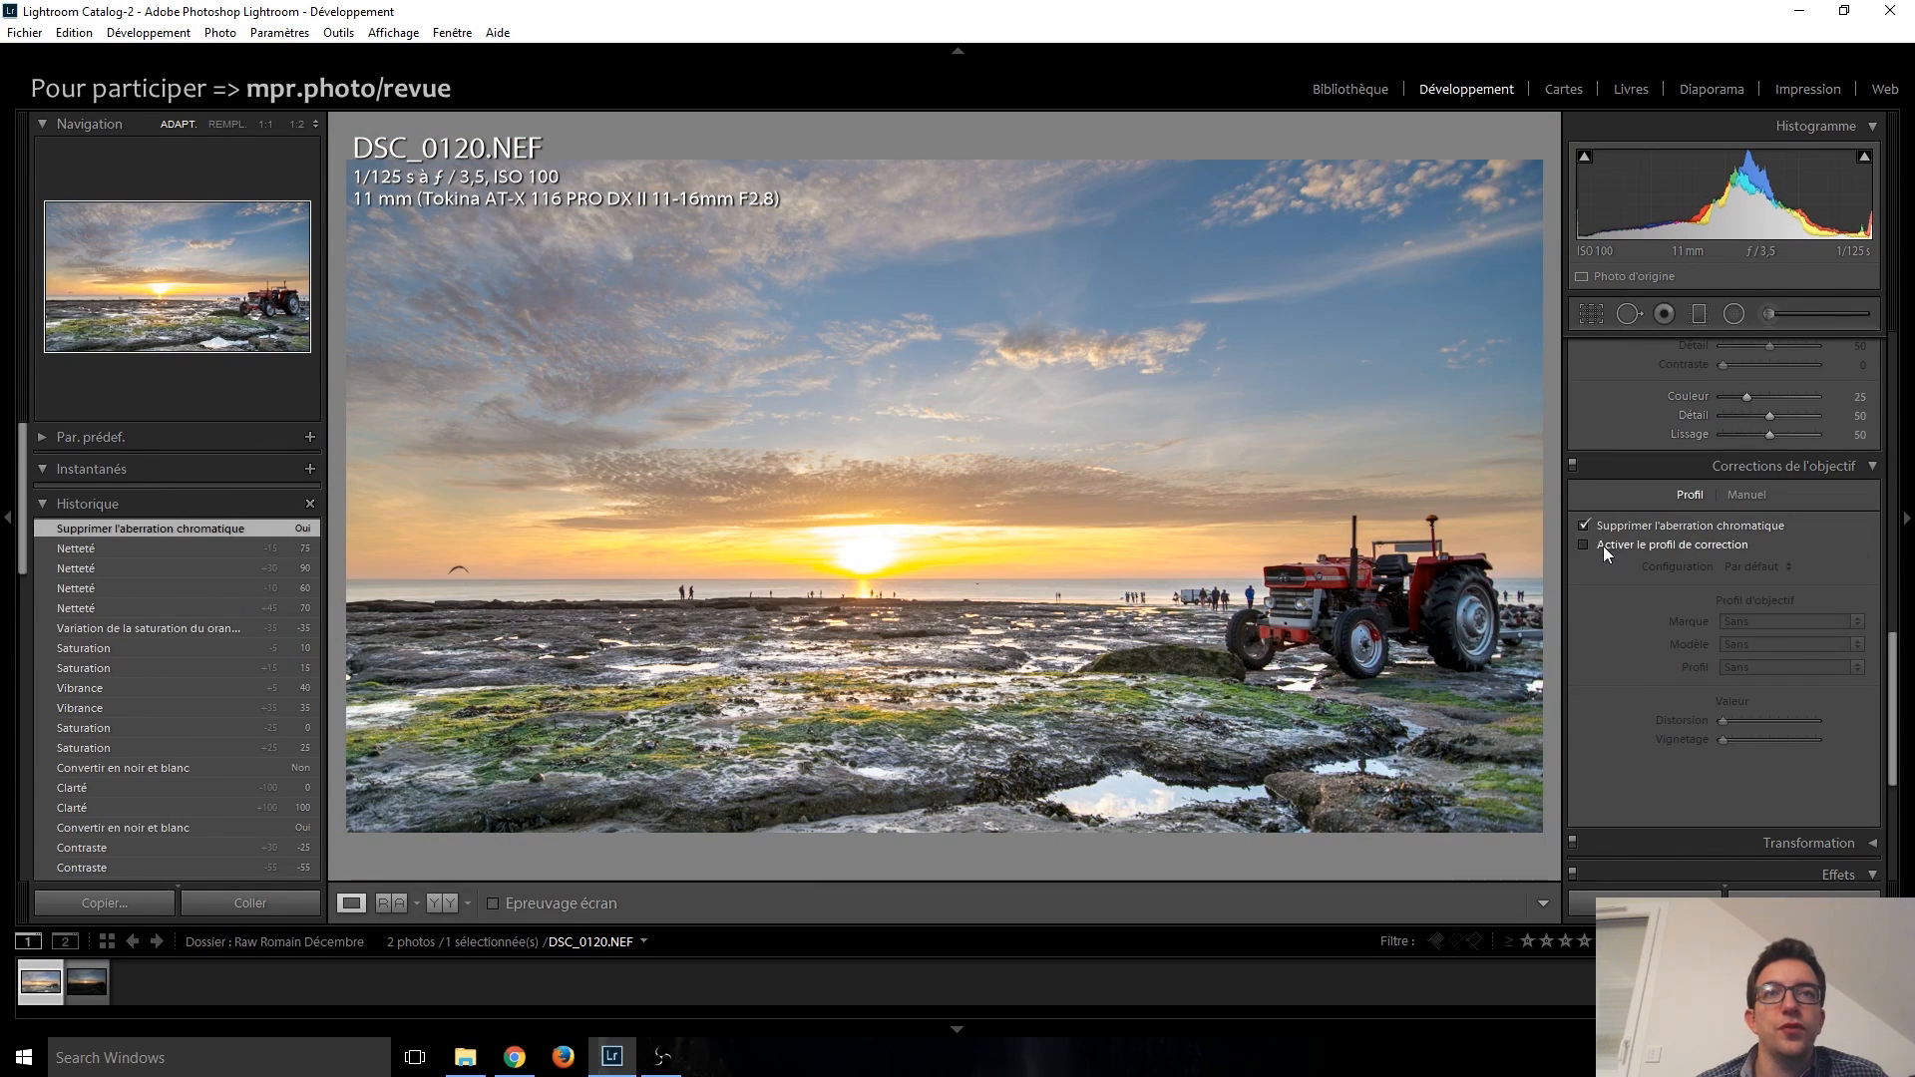
click(1604, 549)
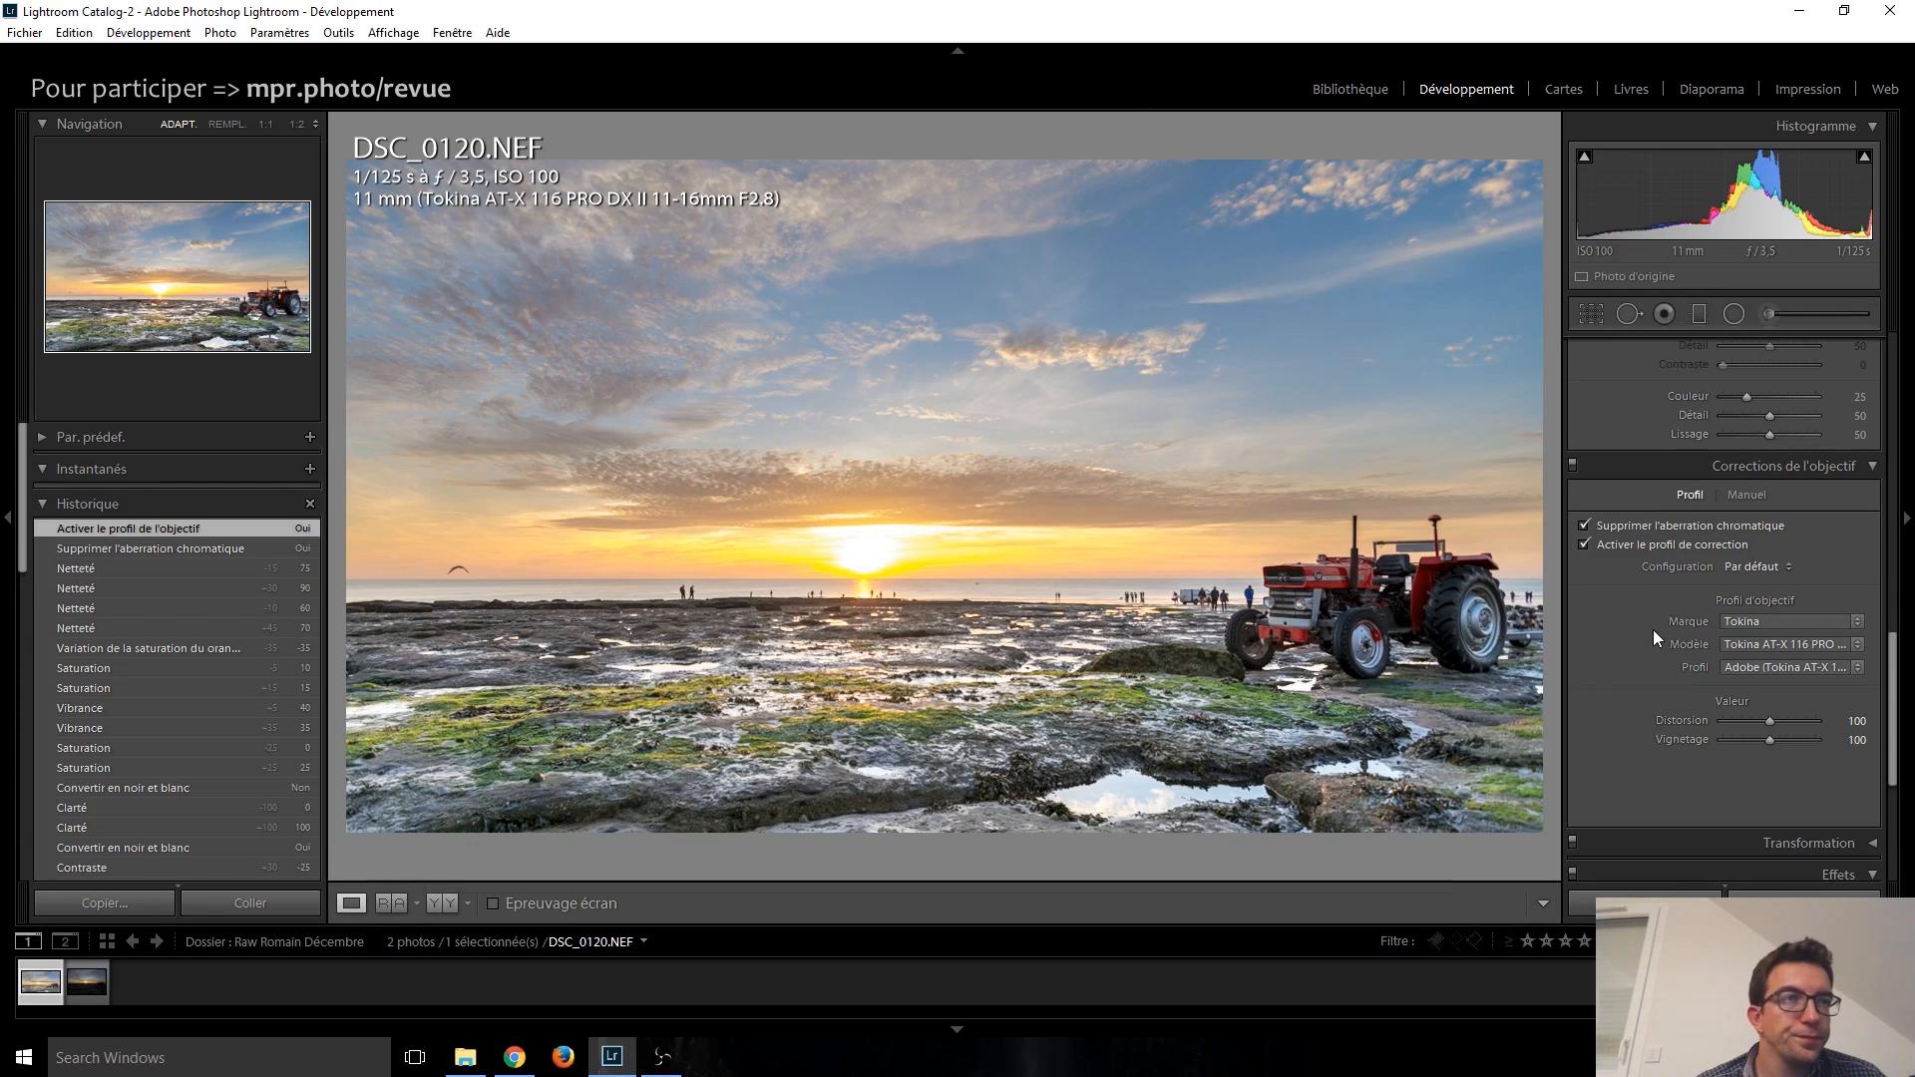
Step: Try dehaze levels of +30 and +40 on the whole photo, and reset the level to 0
scroll(1653, 630, down, 3)
scroll(1643, 622, down, 1)
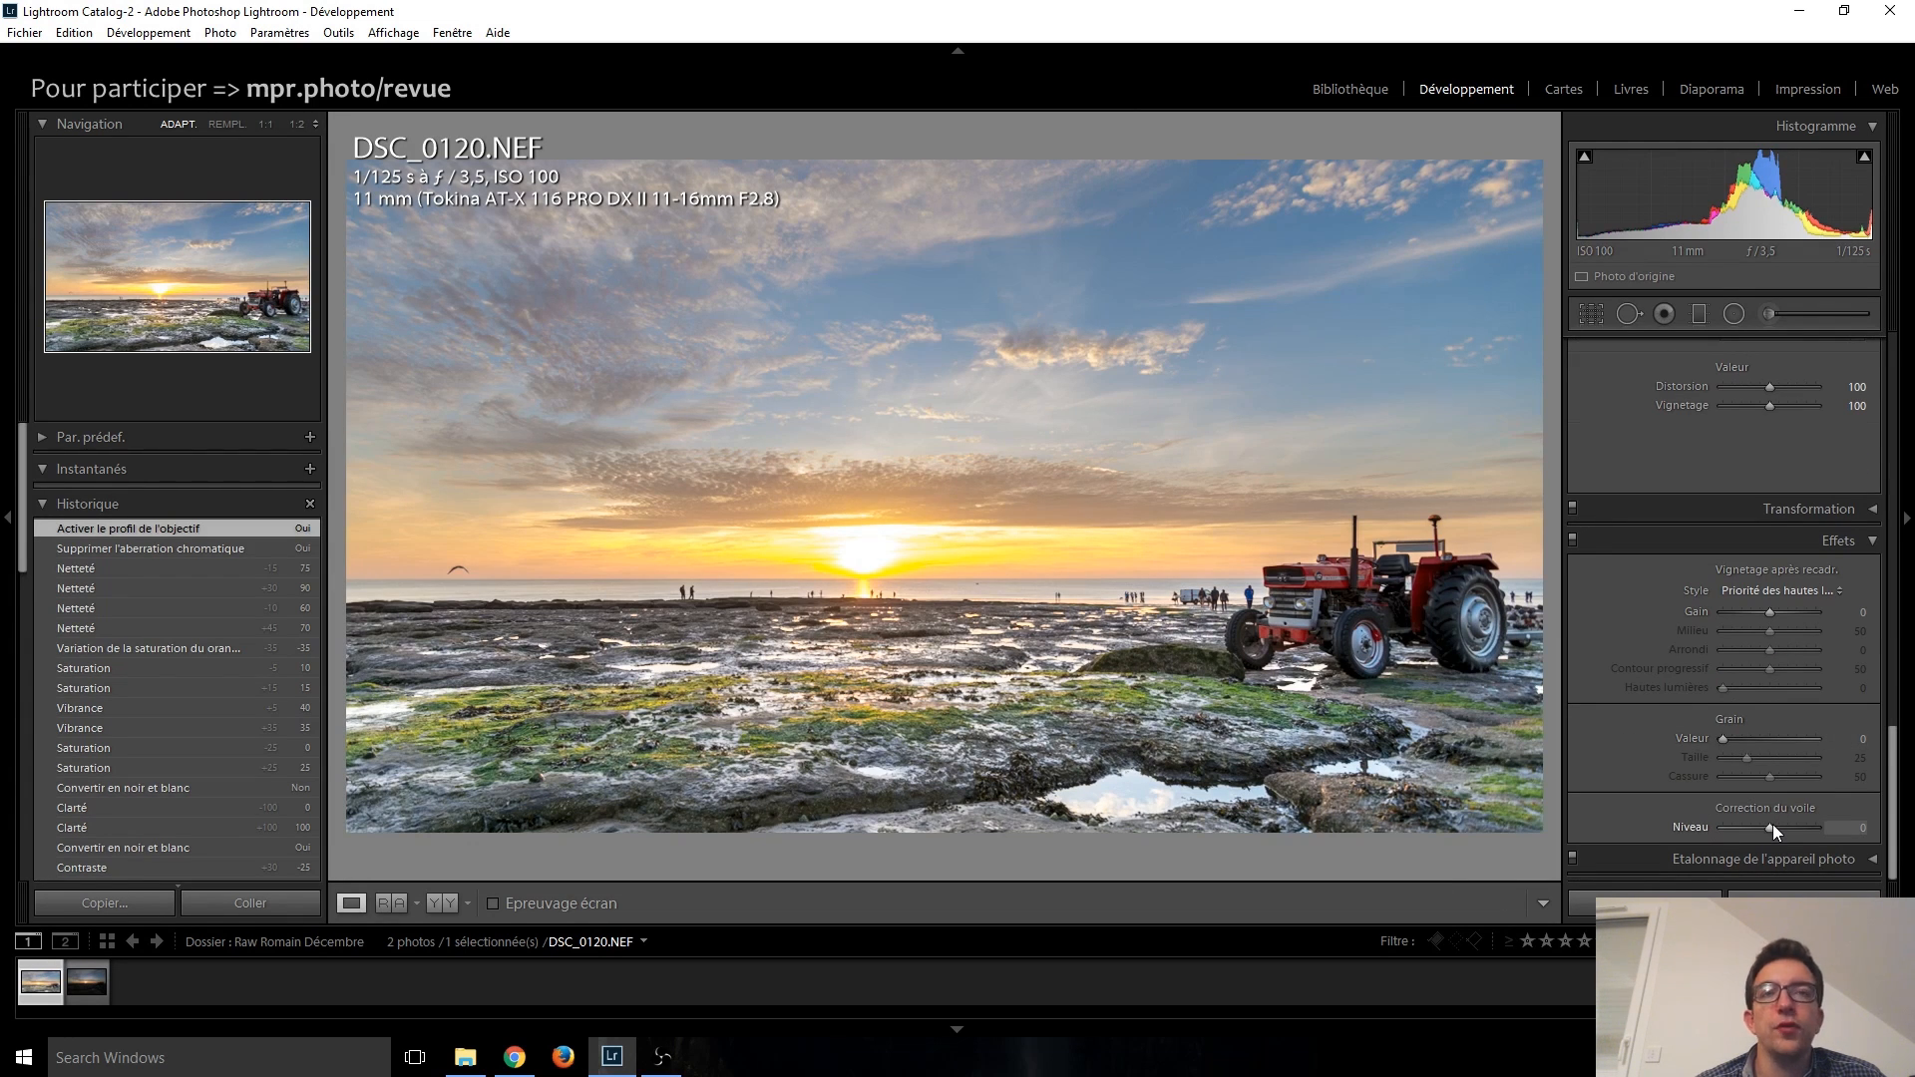
key(Up)
scroll(1773, 823, up, 8)
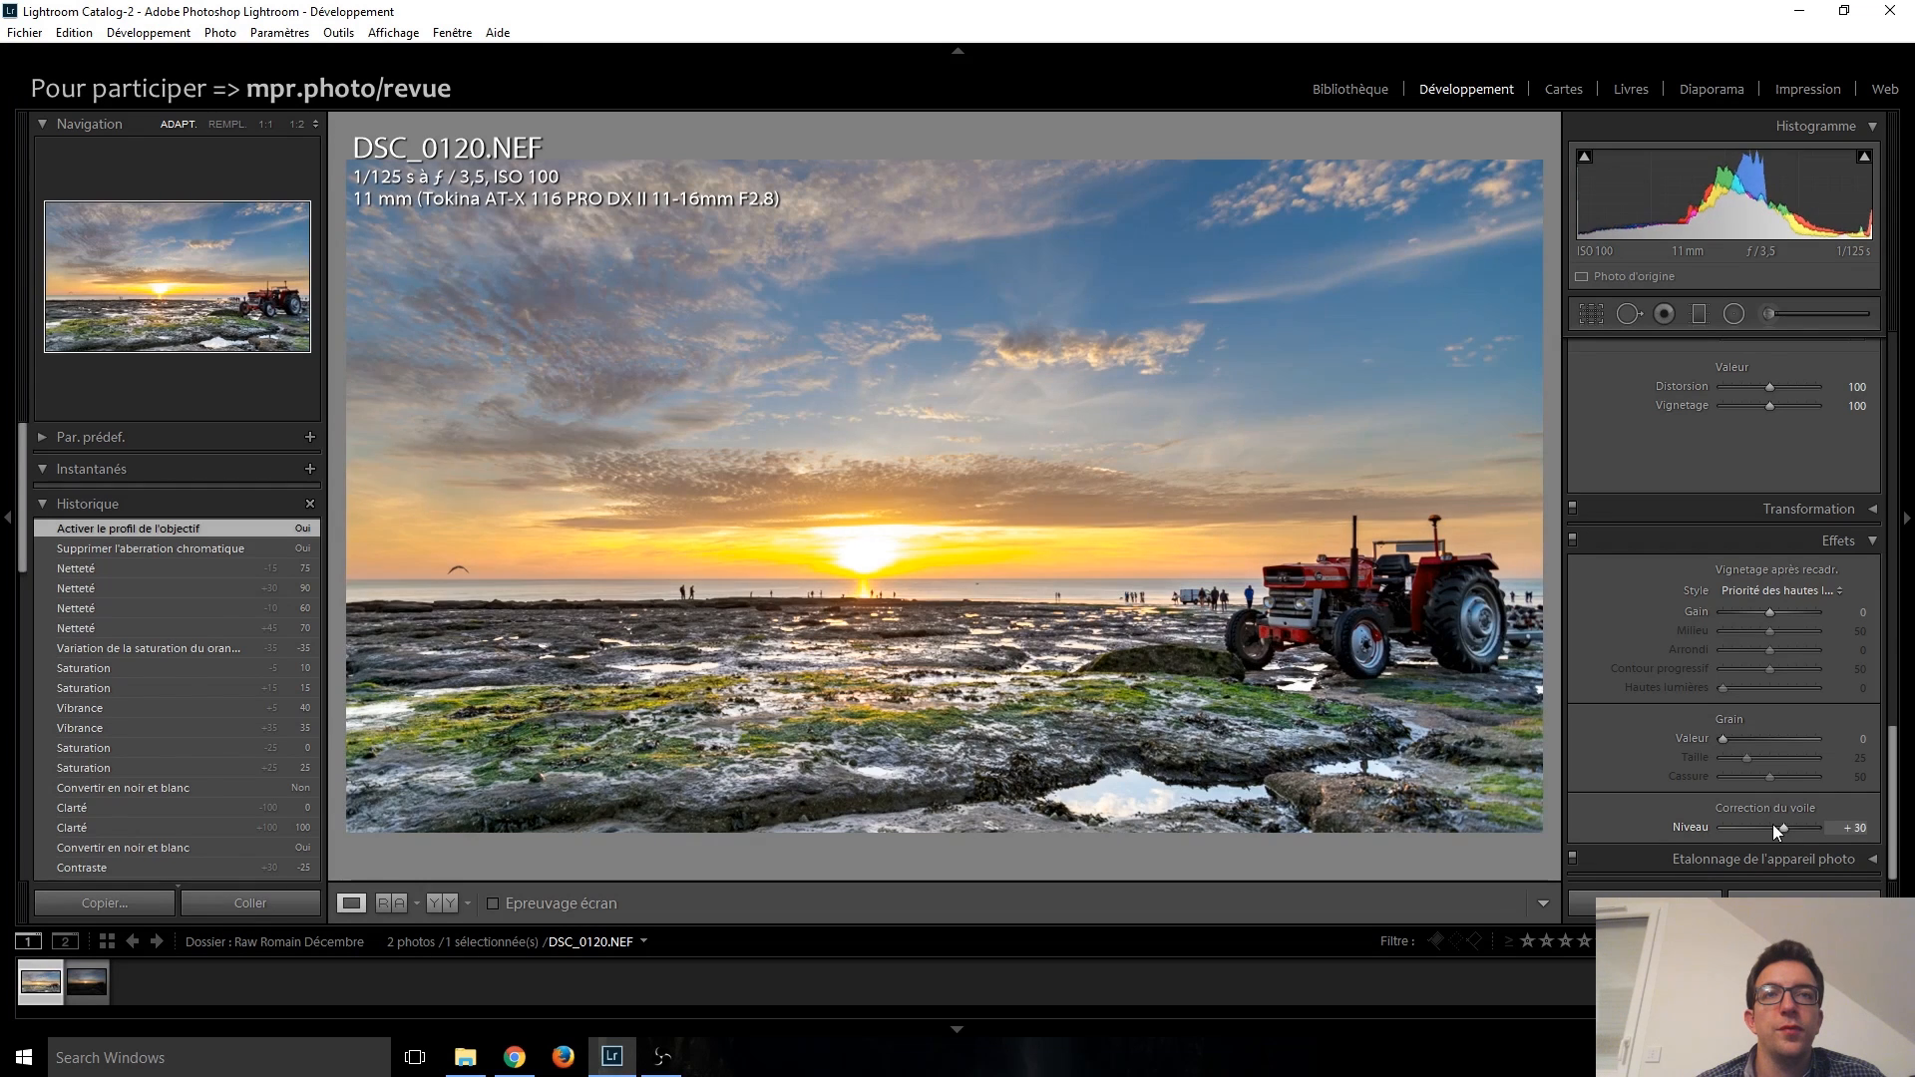
scroll(1773, 823, down, 1)
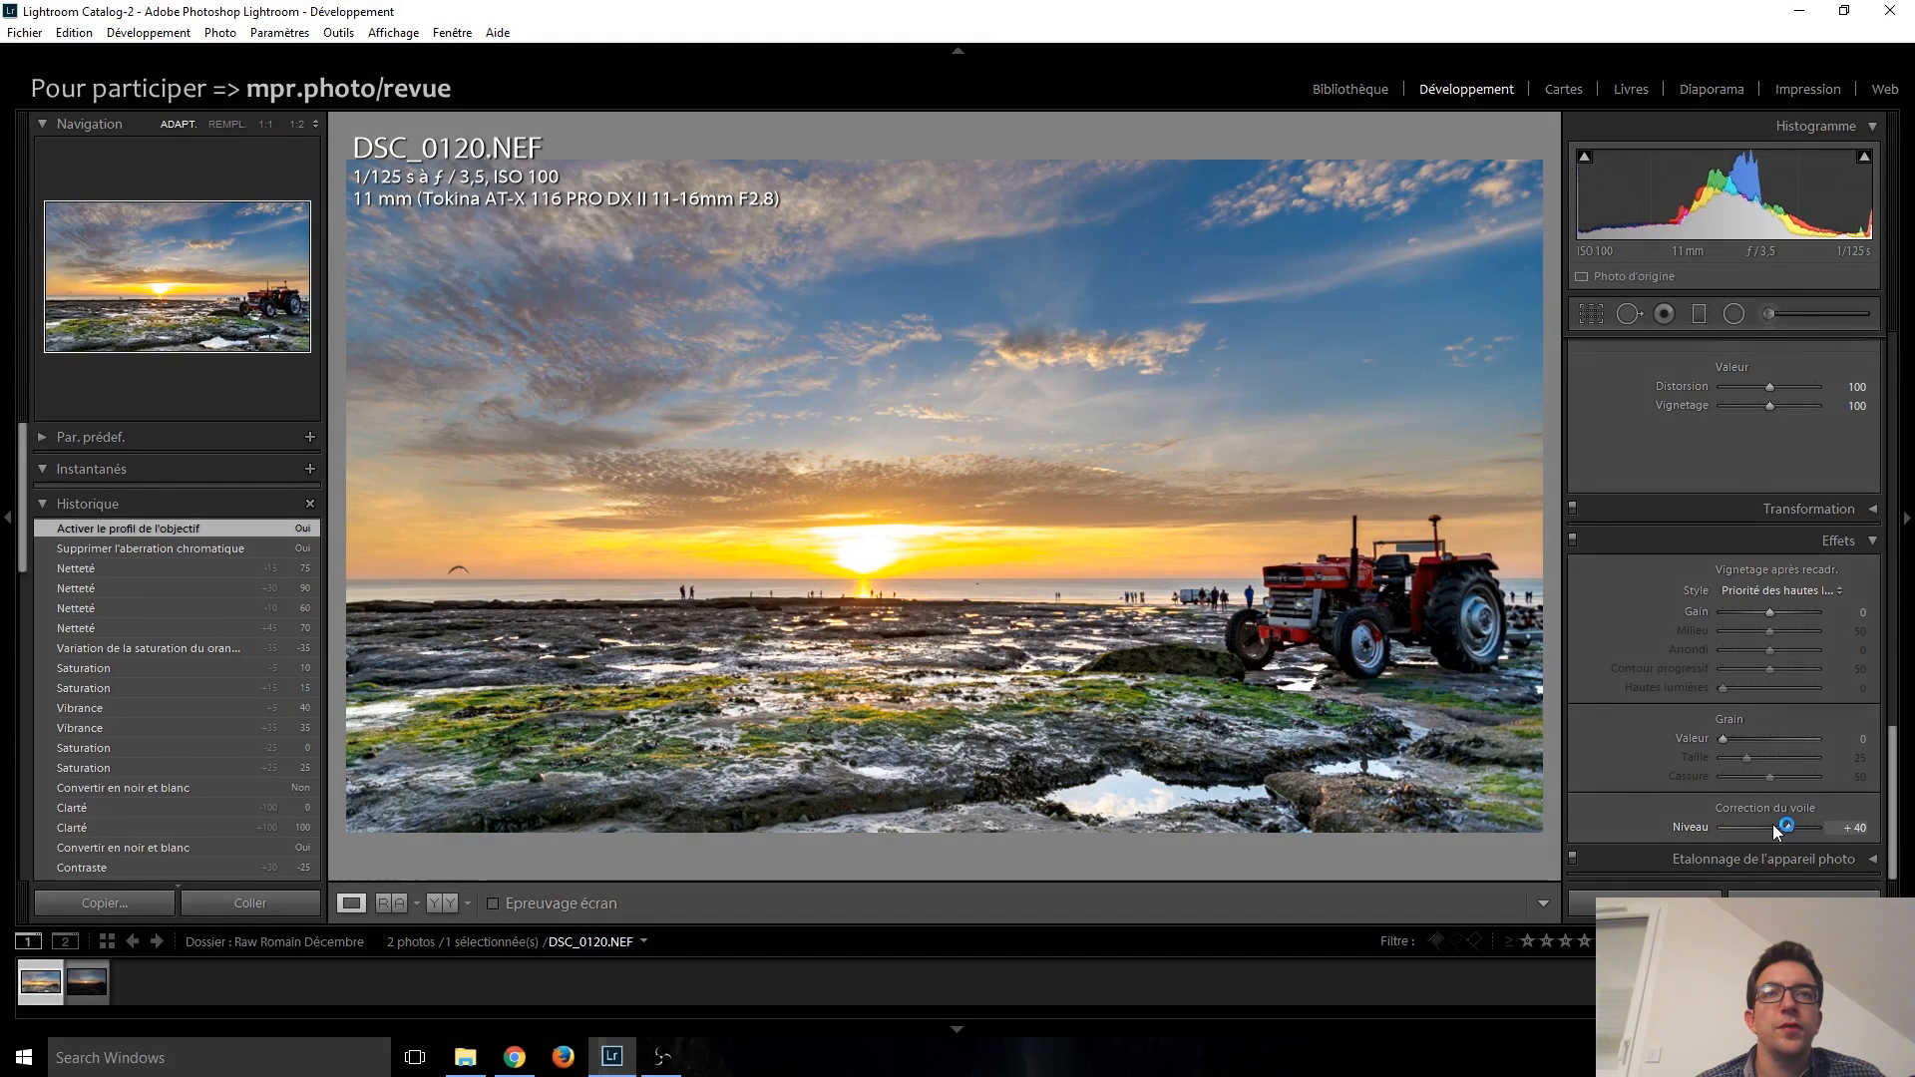
scroll(1773, 824, down, 5)
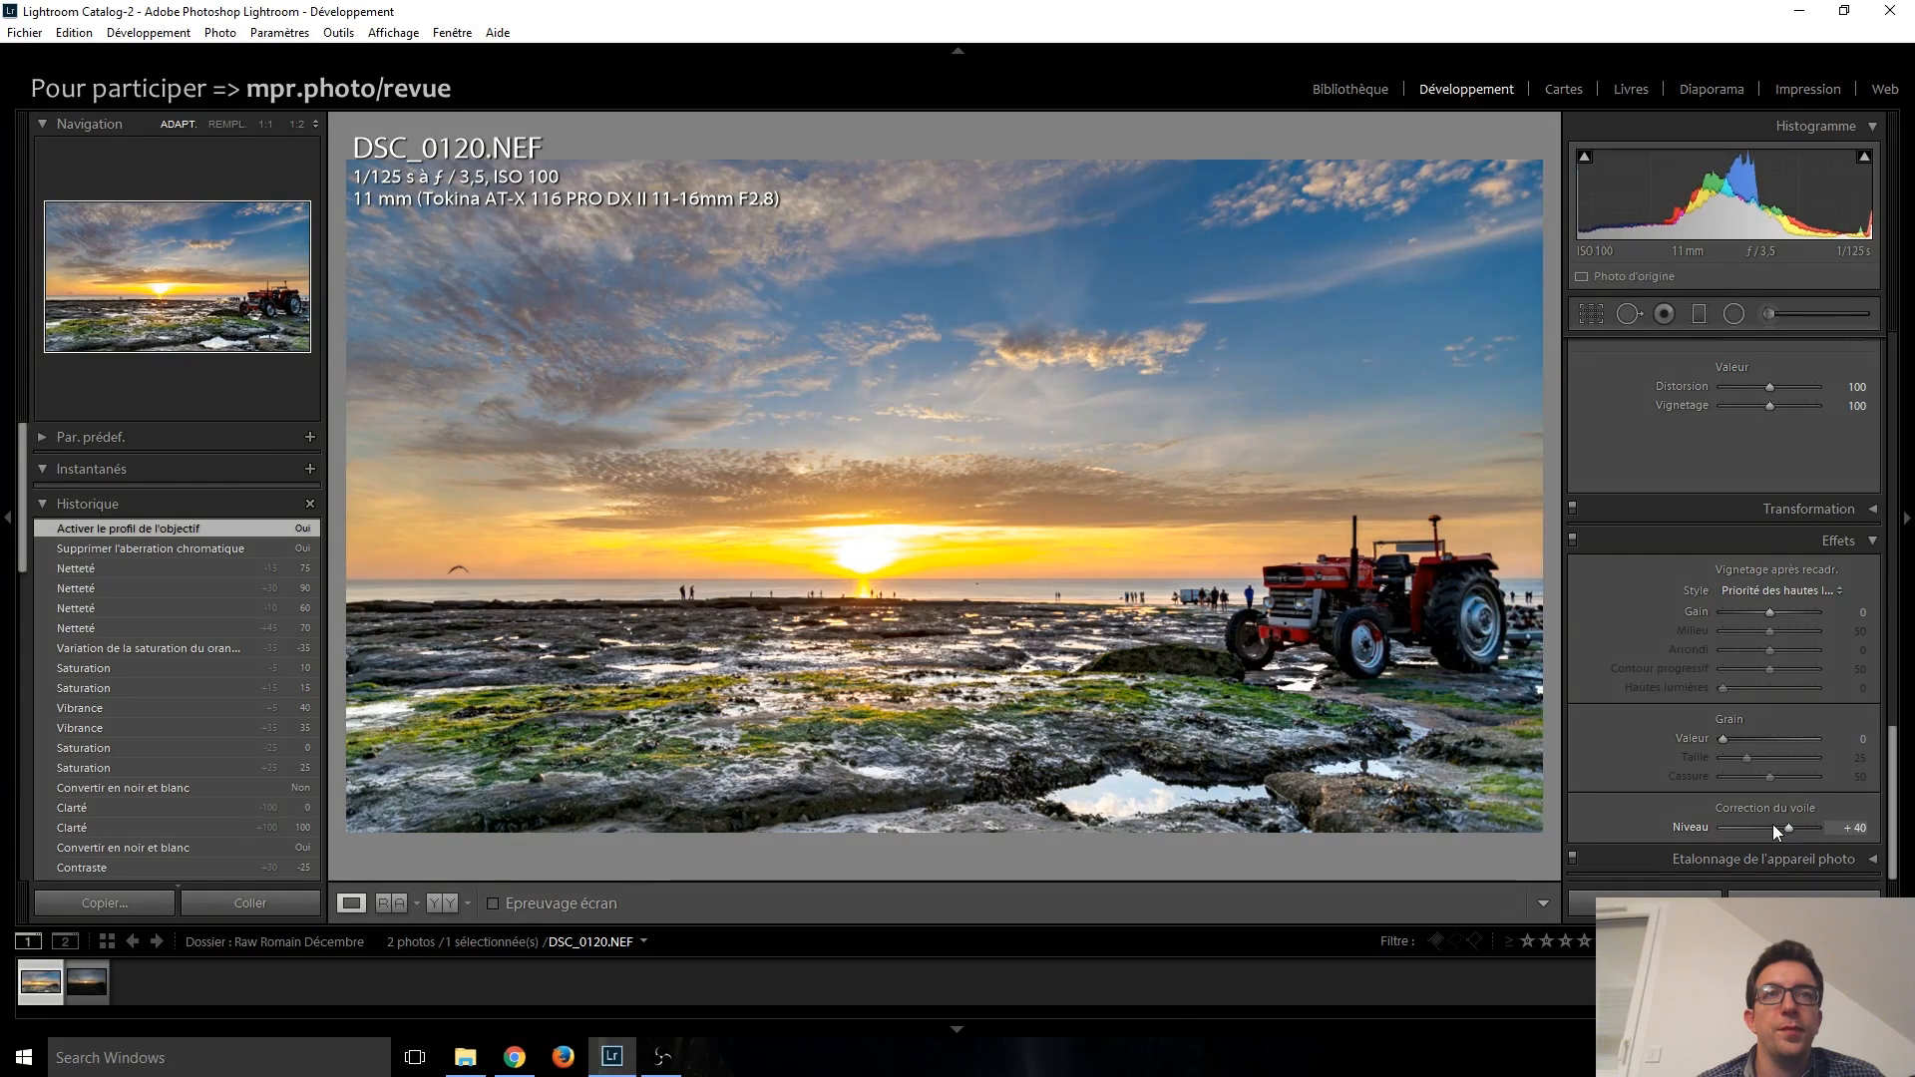
scroll(1773, 823, up, 5)
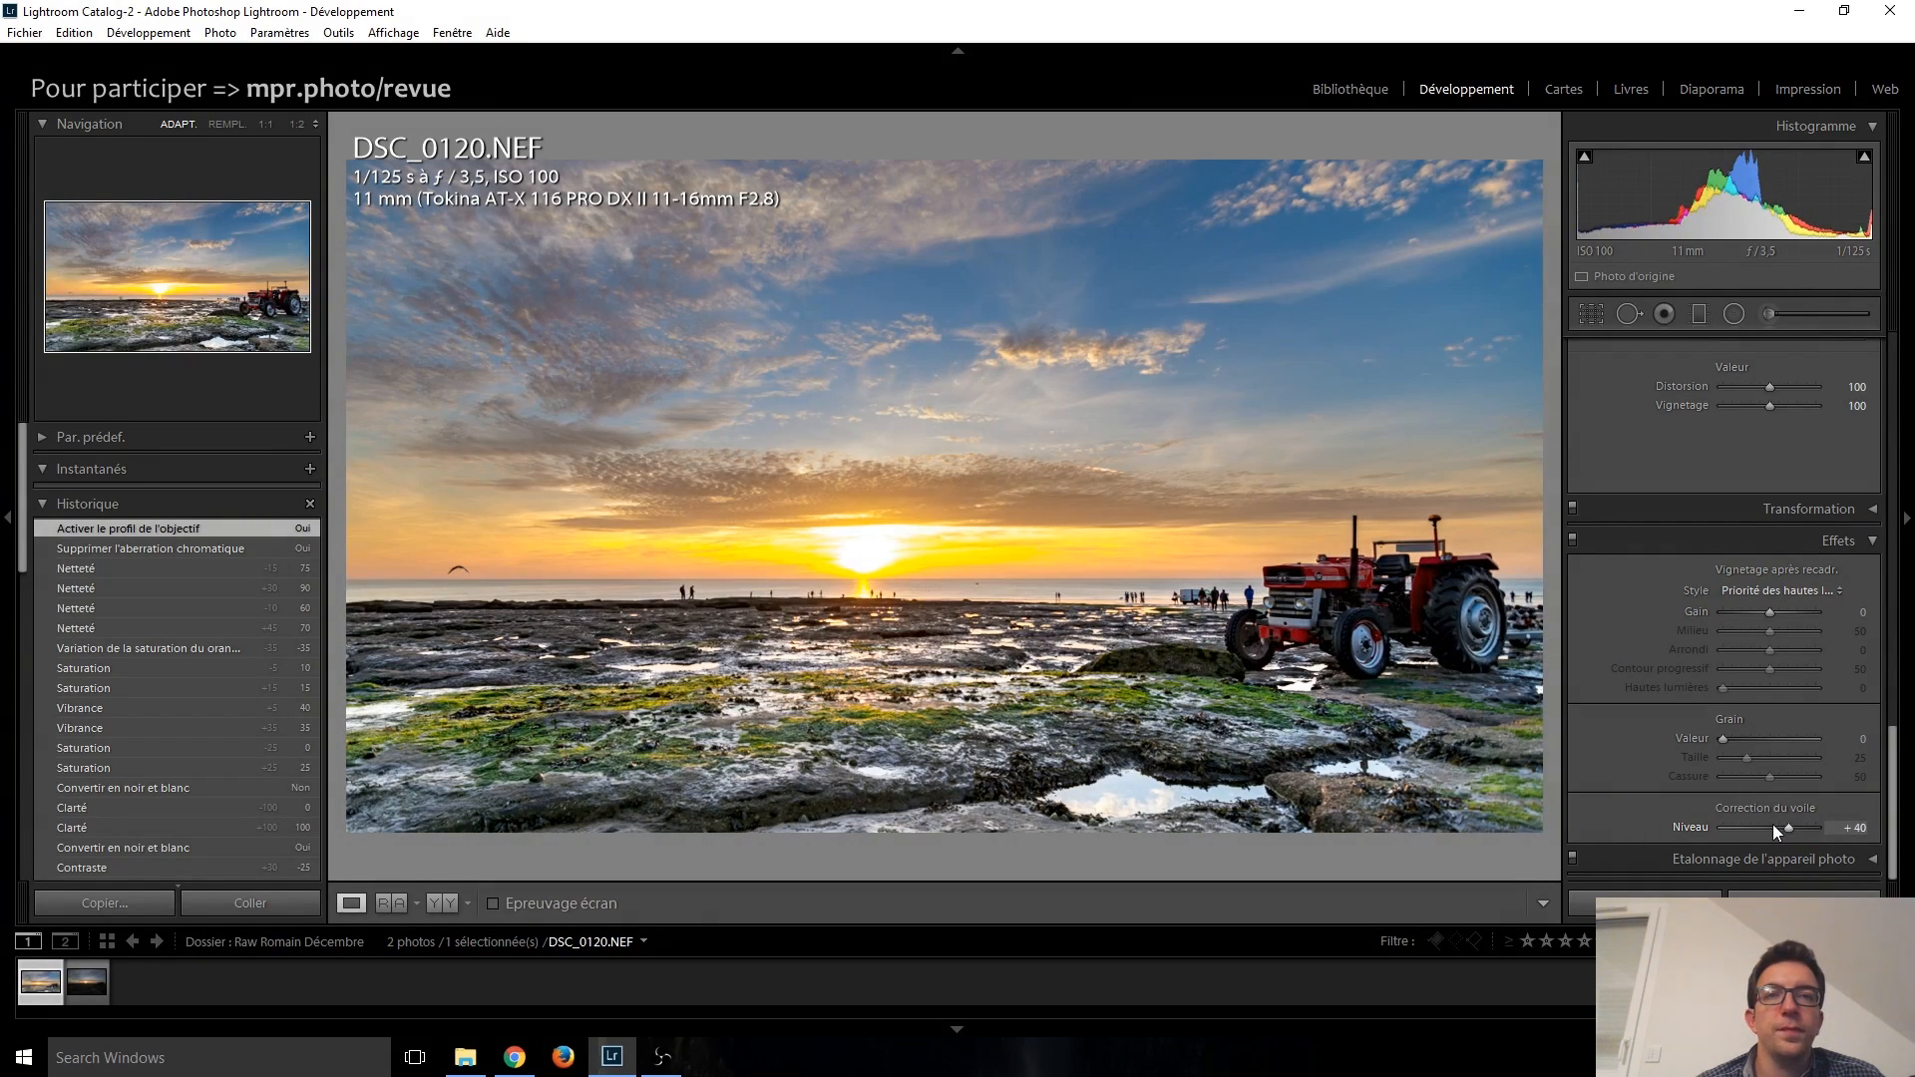
scroll(1774, 824, down, 1)
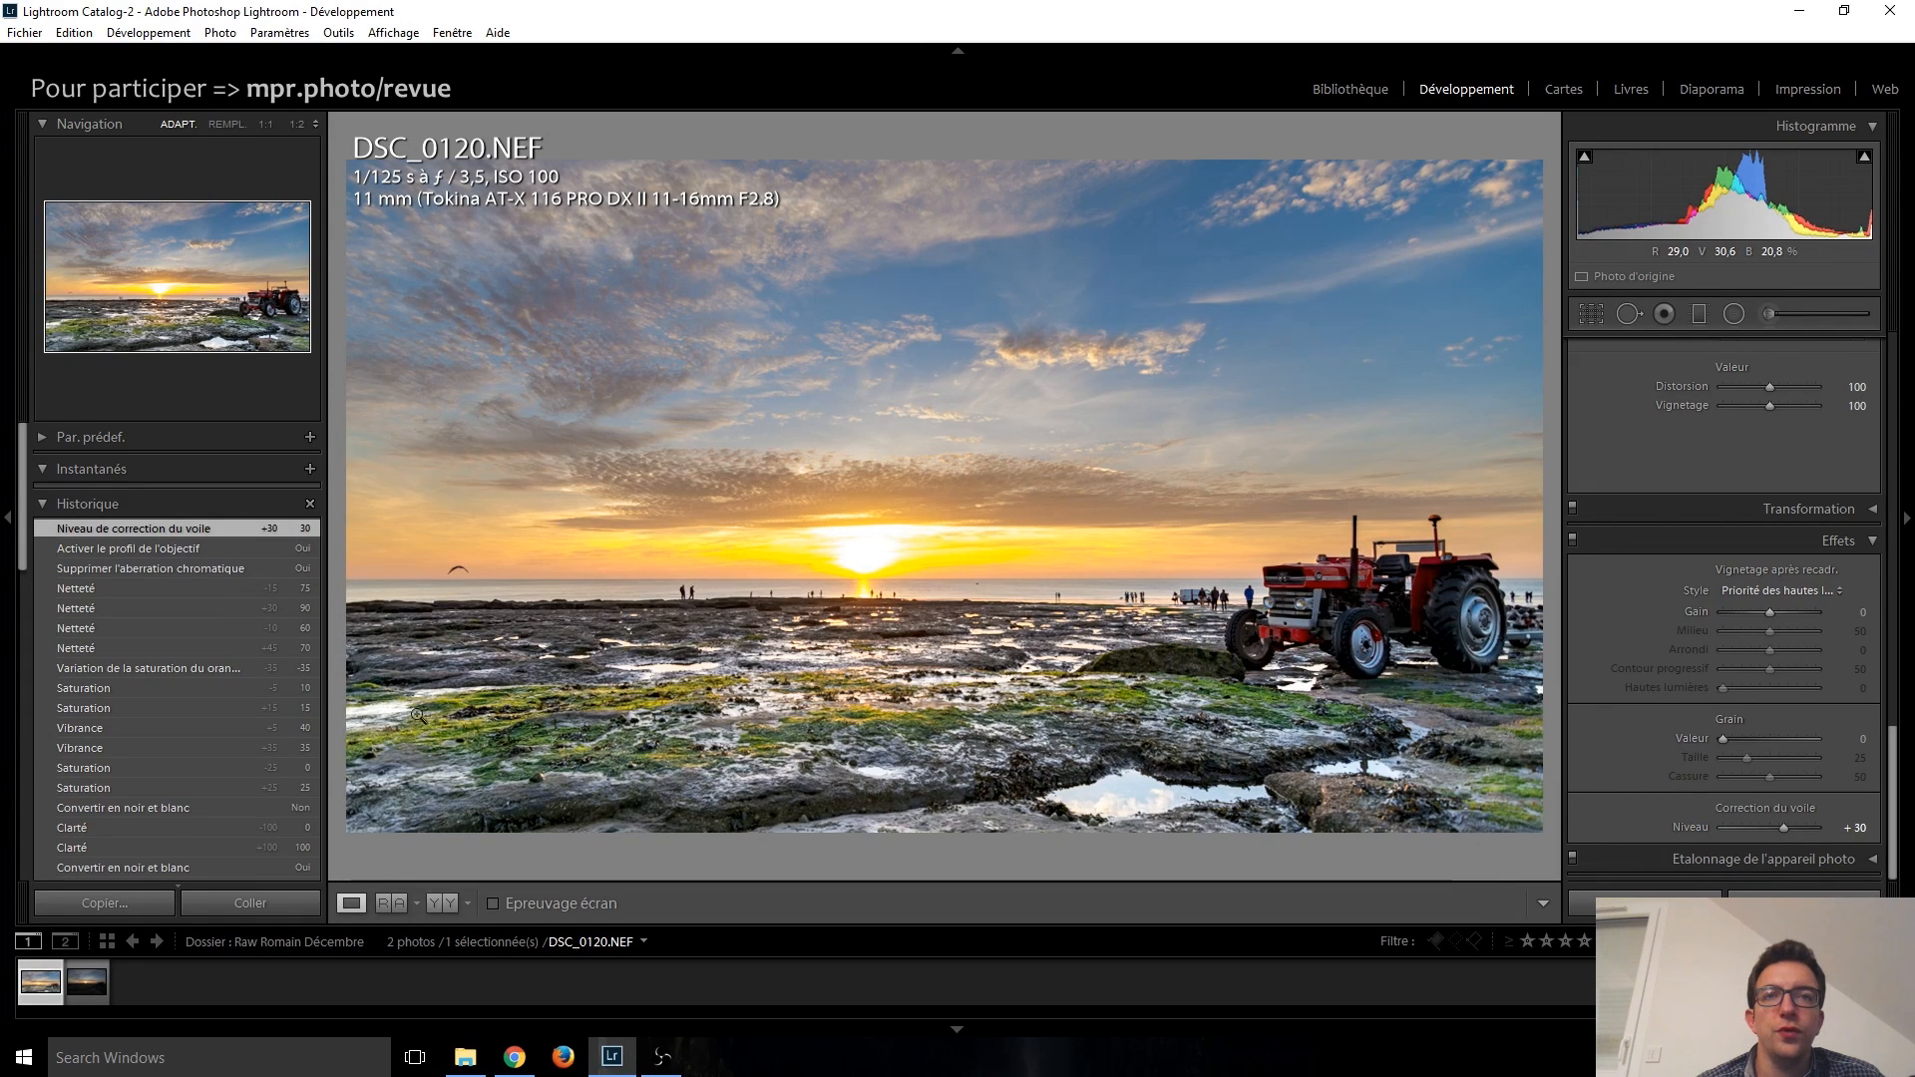
double_click(1784, 827)
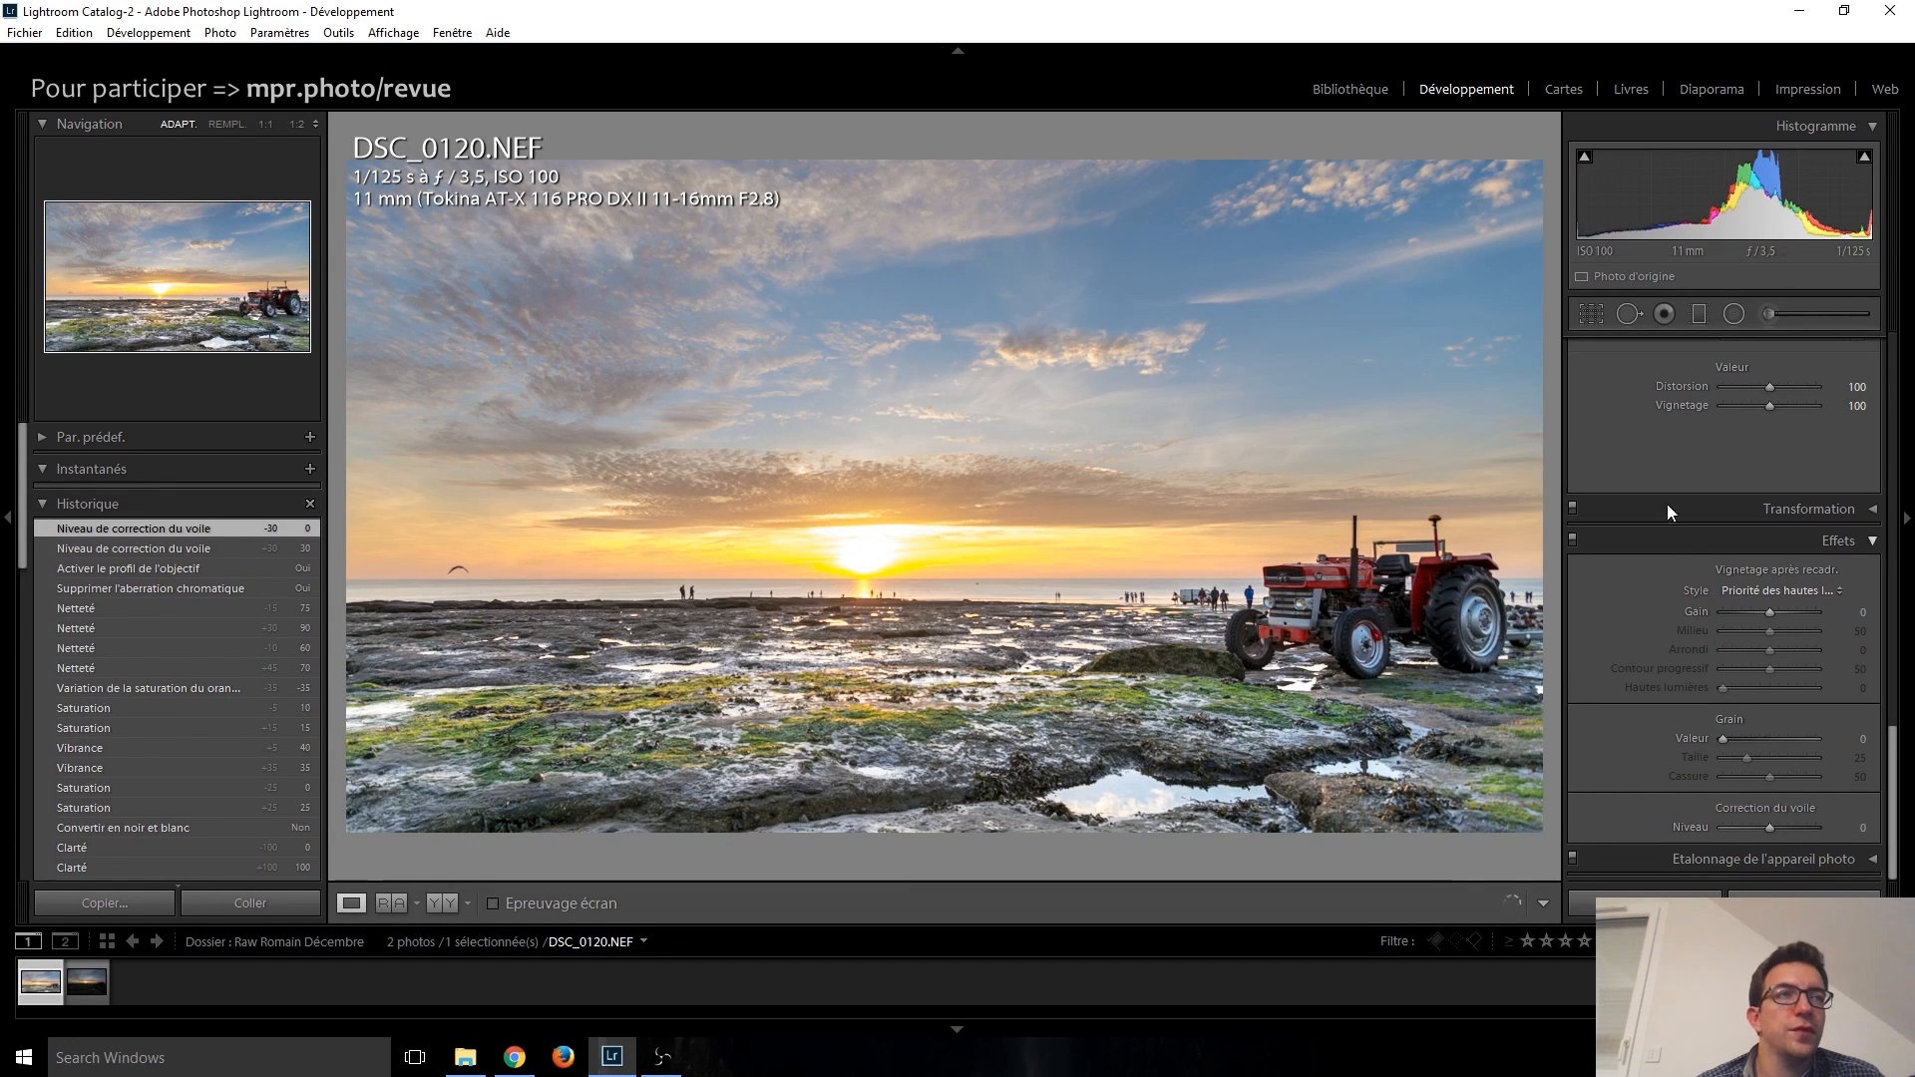
Step: Add a graduated filter over the rocky foreground with all sliders reset and only dehaze raised to 28
click(1699, 315)
mouse_move(1047, 559)
mouse_down()
mouse_move(1111, 631)
mouse_move(1067, 596)
mouse_up()
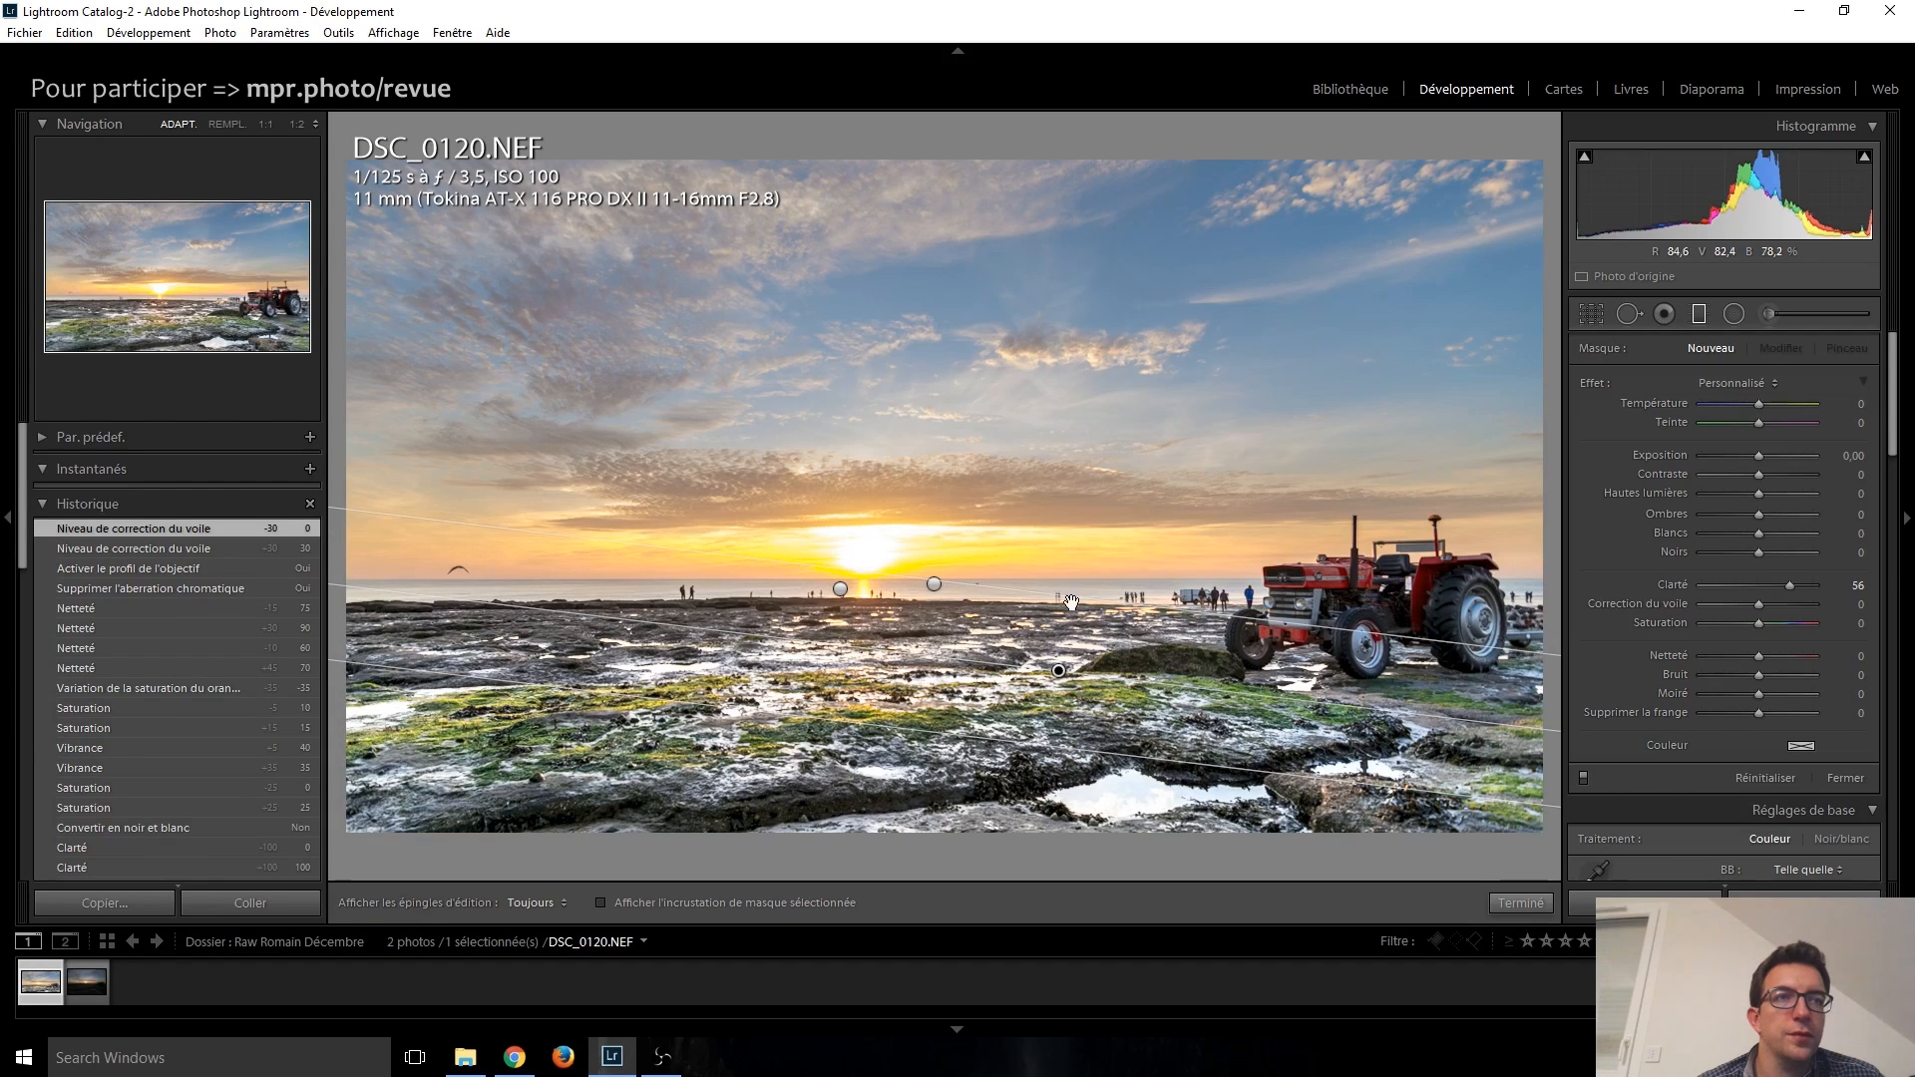
double_click(1604, 385)
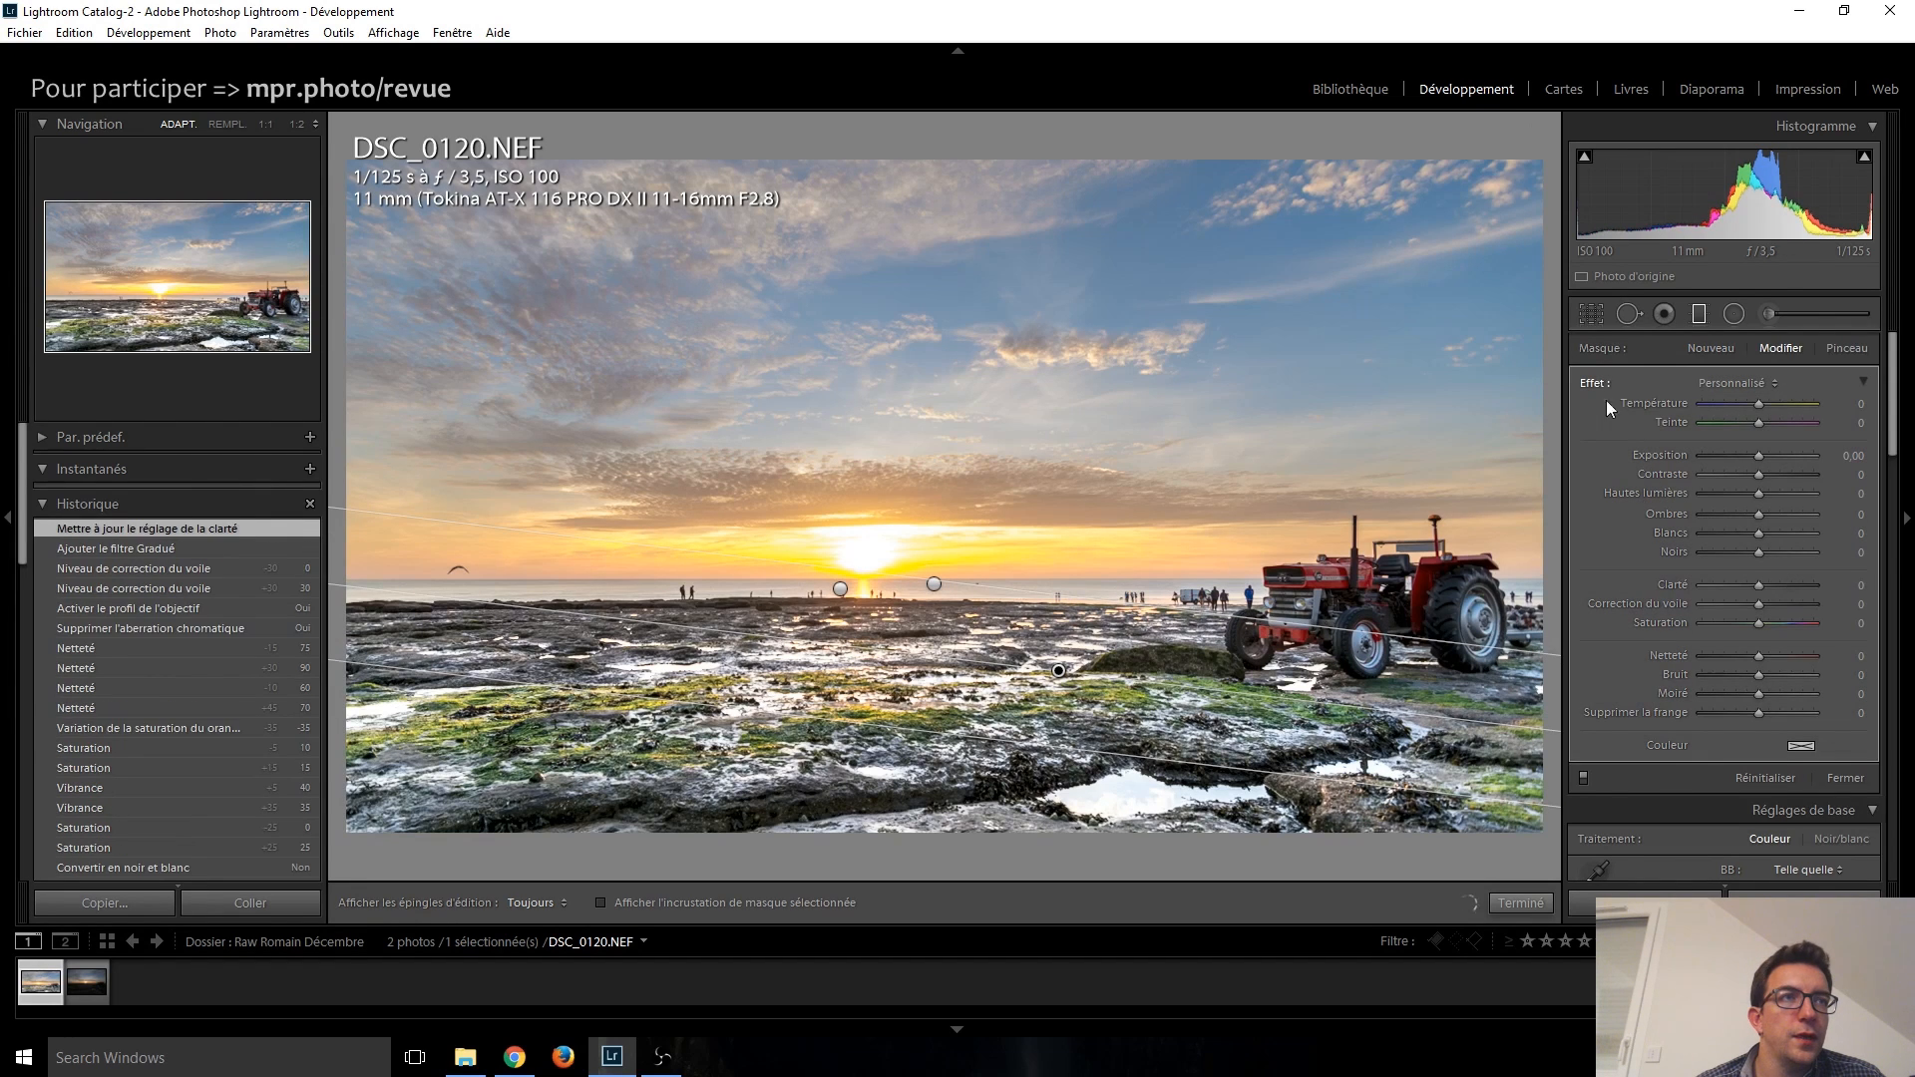
click(1761, 603)
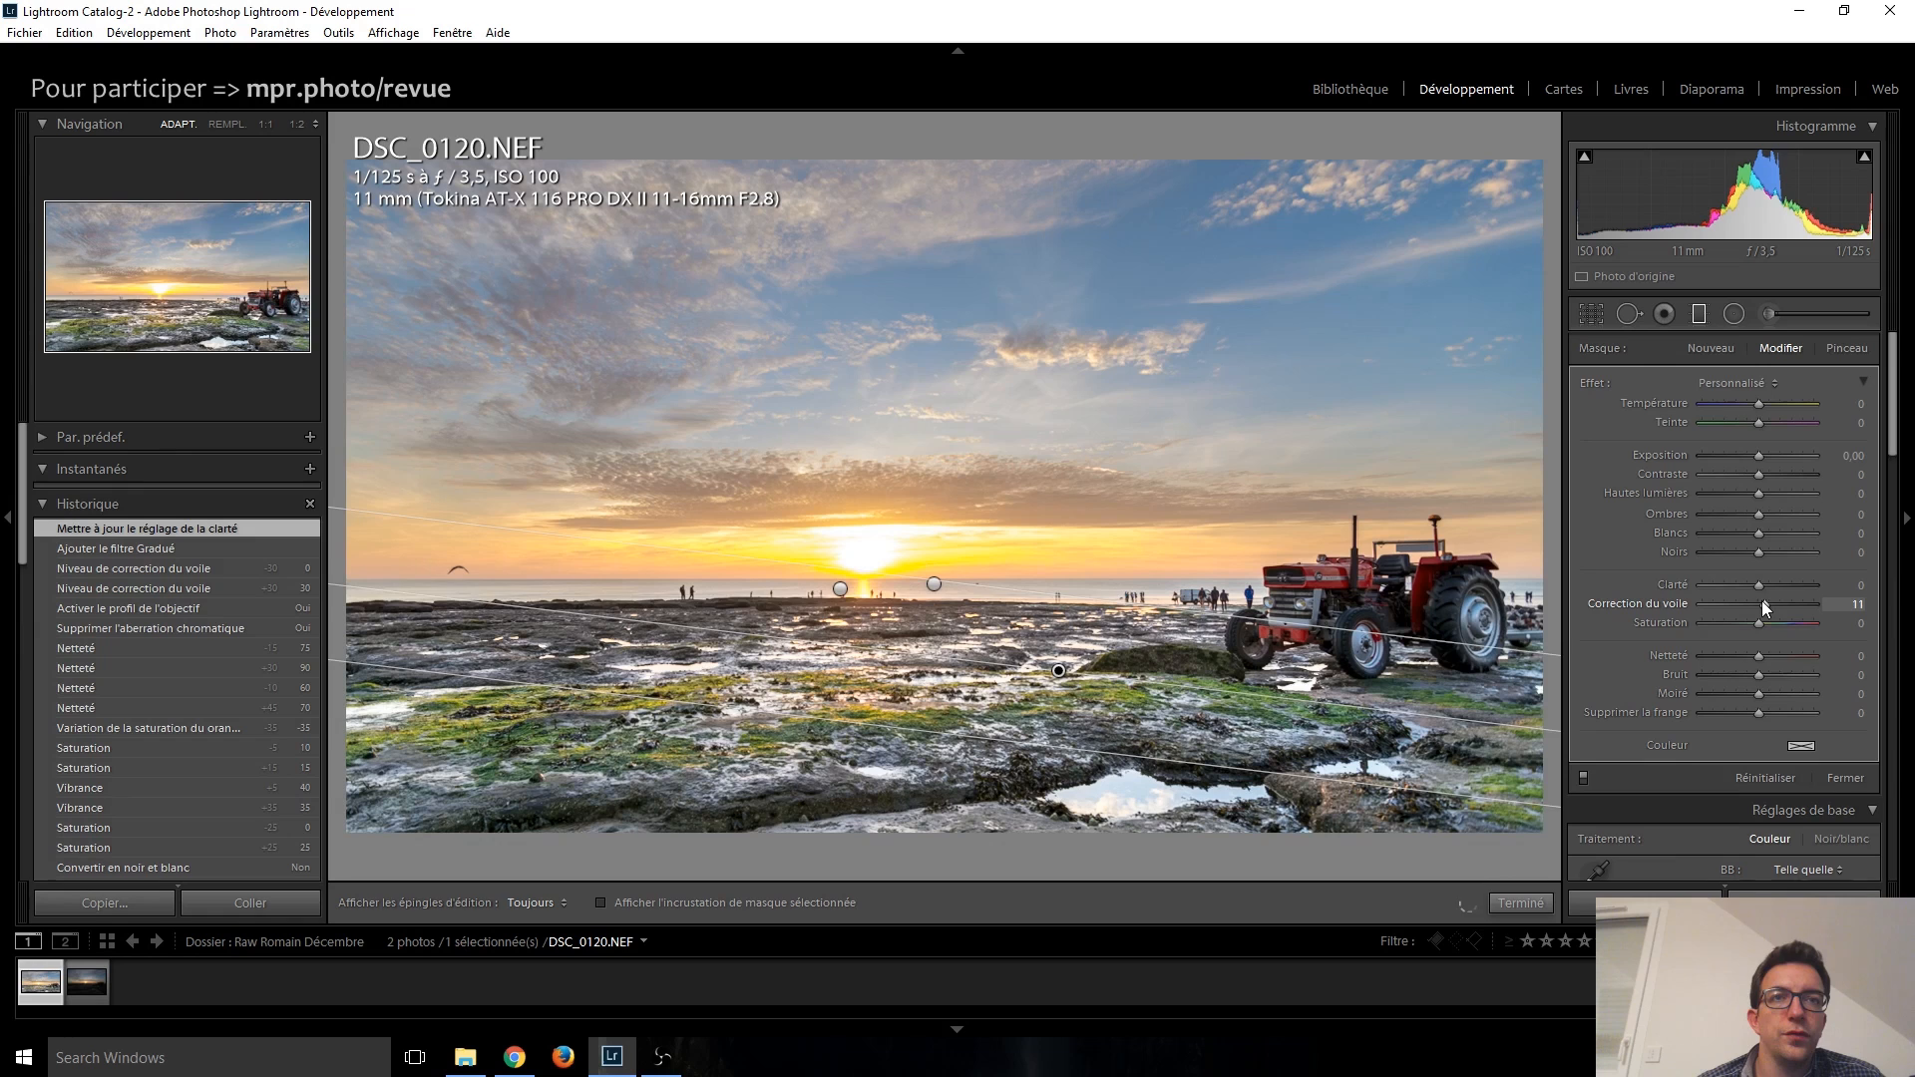
key(Up)
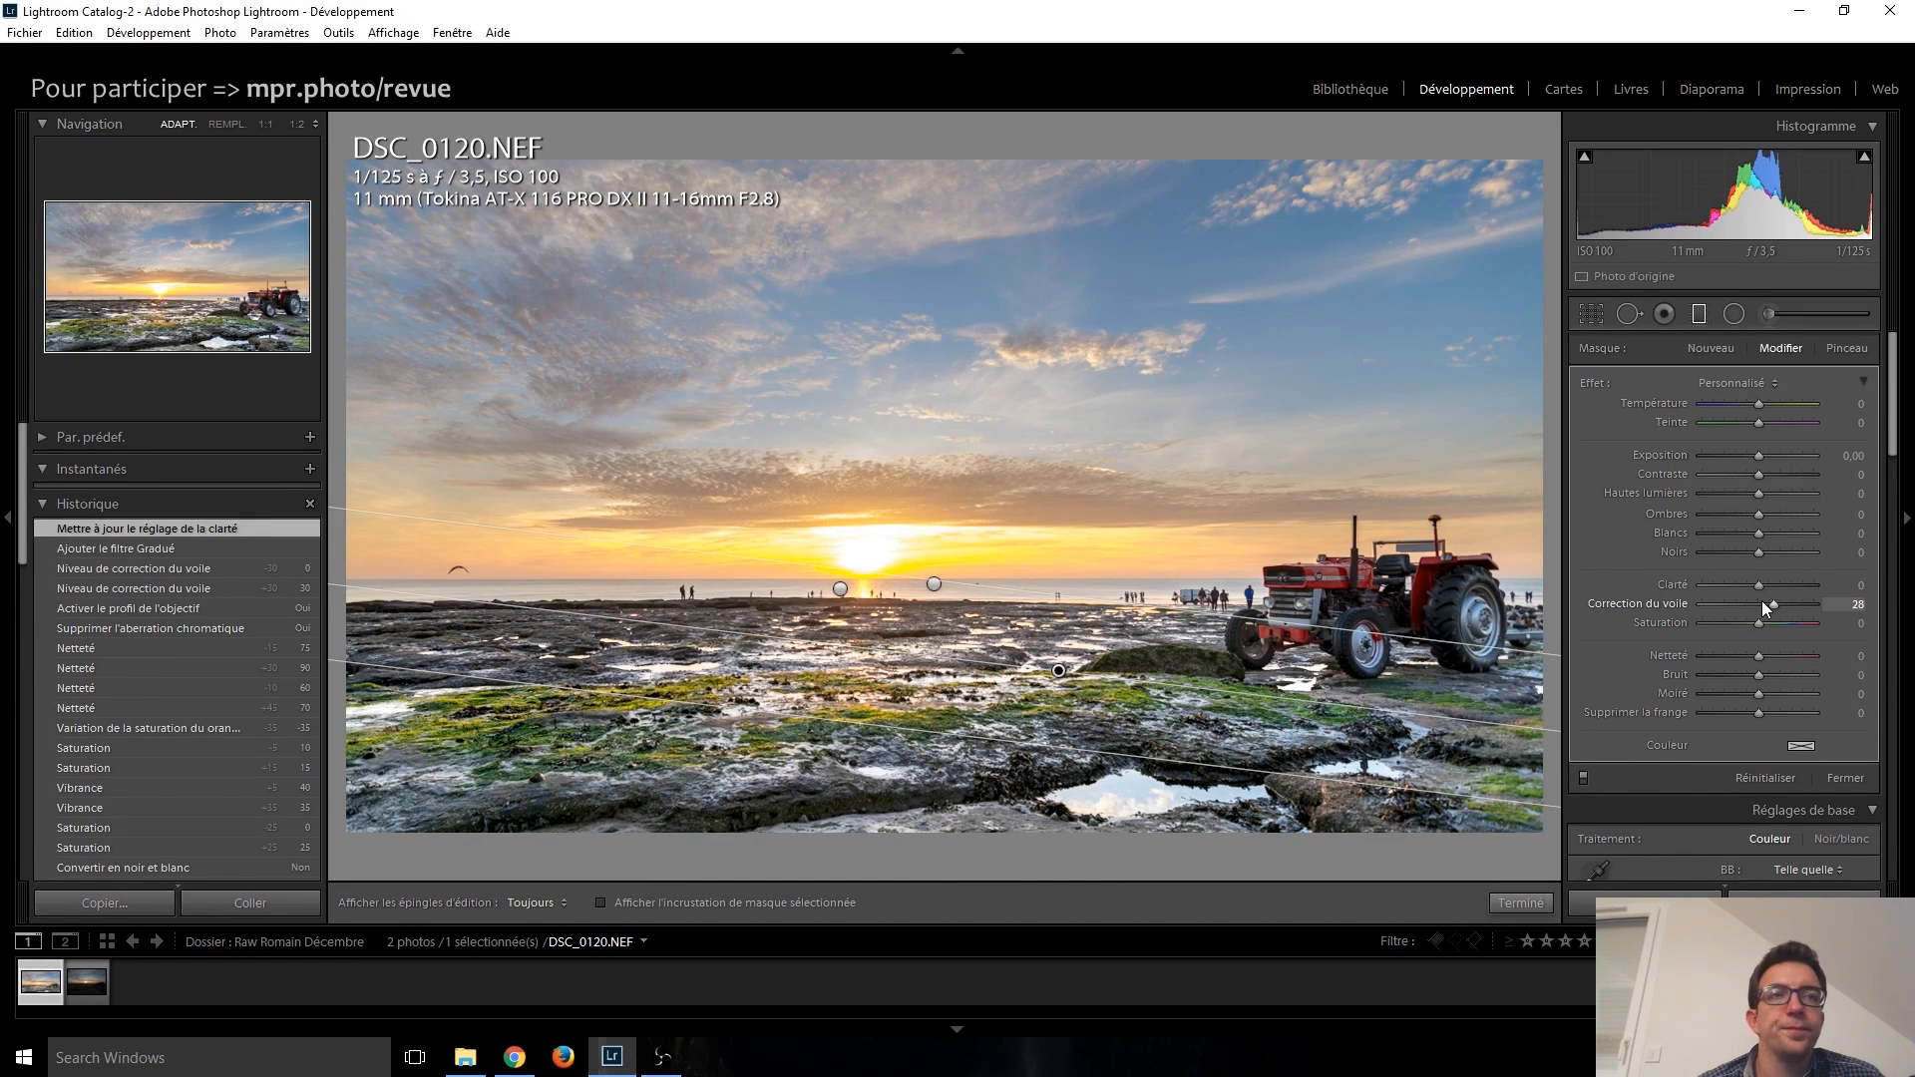
click(1698, 312)
Step: Darken the photo's edges with a post-crop vignette amount of −20
scroll(1651, 680, down, 10)
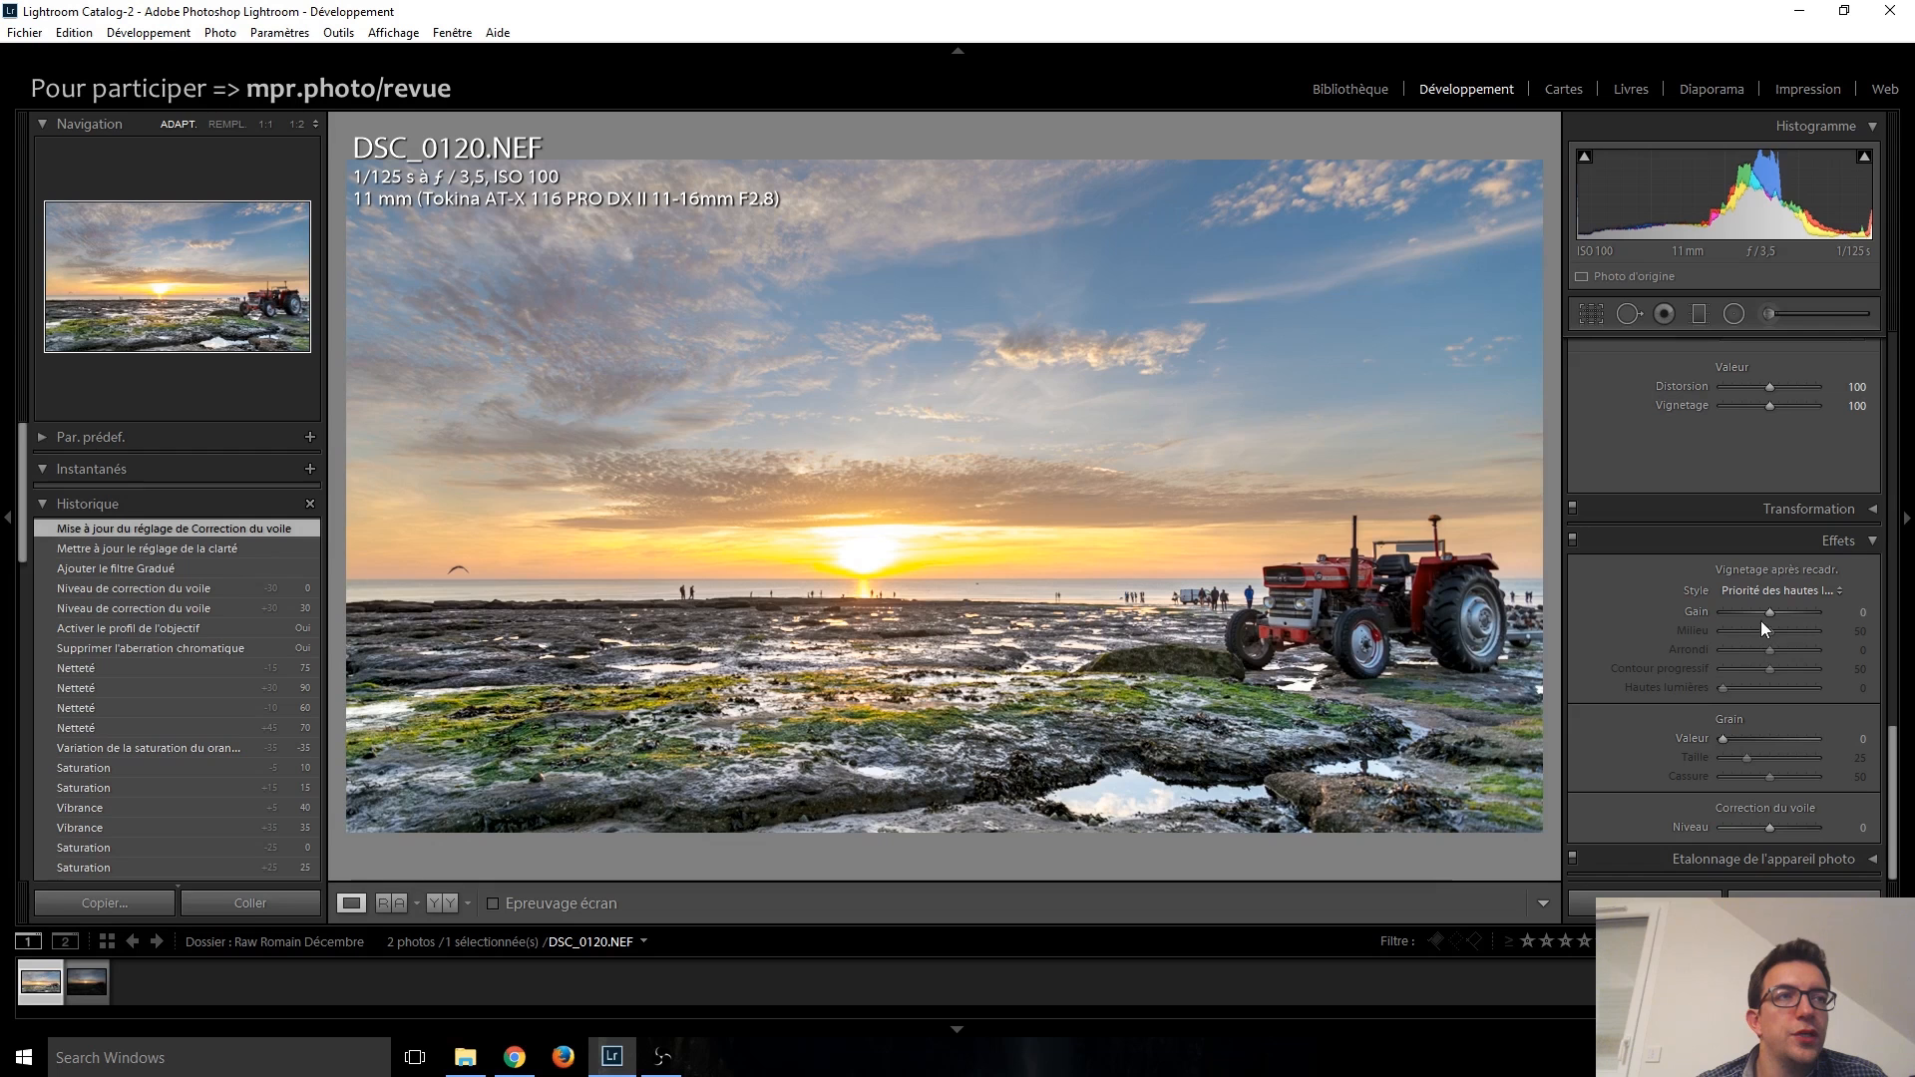
key(Down)
key(Down)
key(Down)
key(Down)
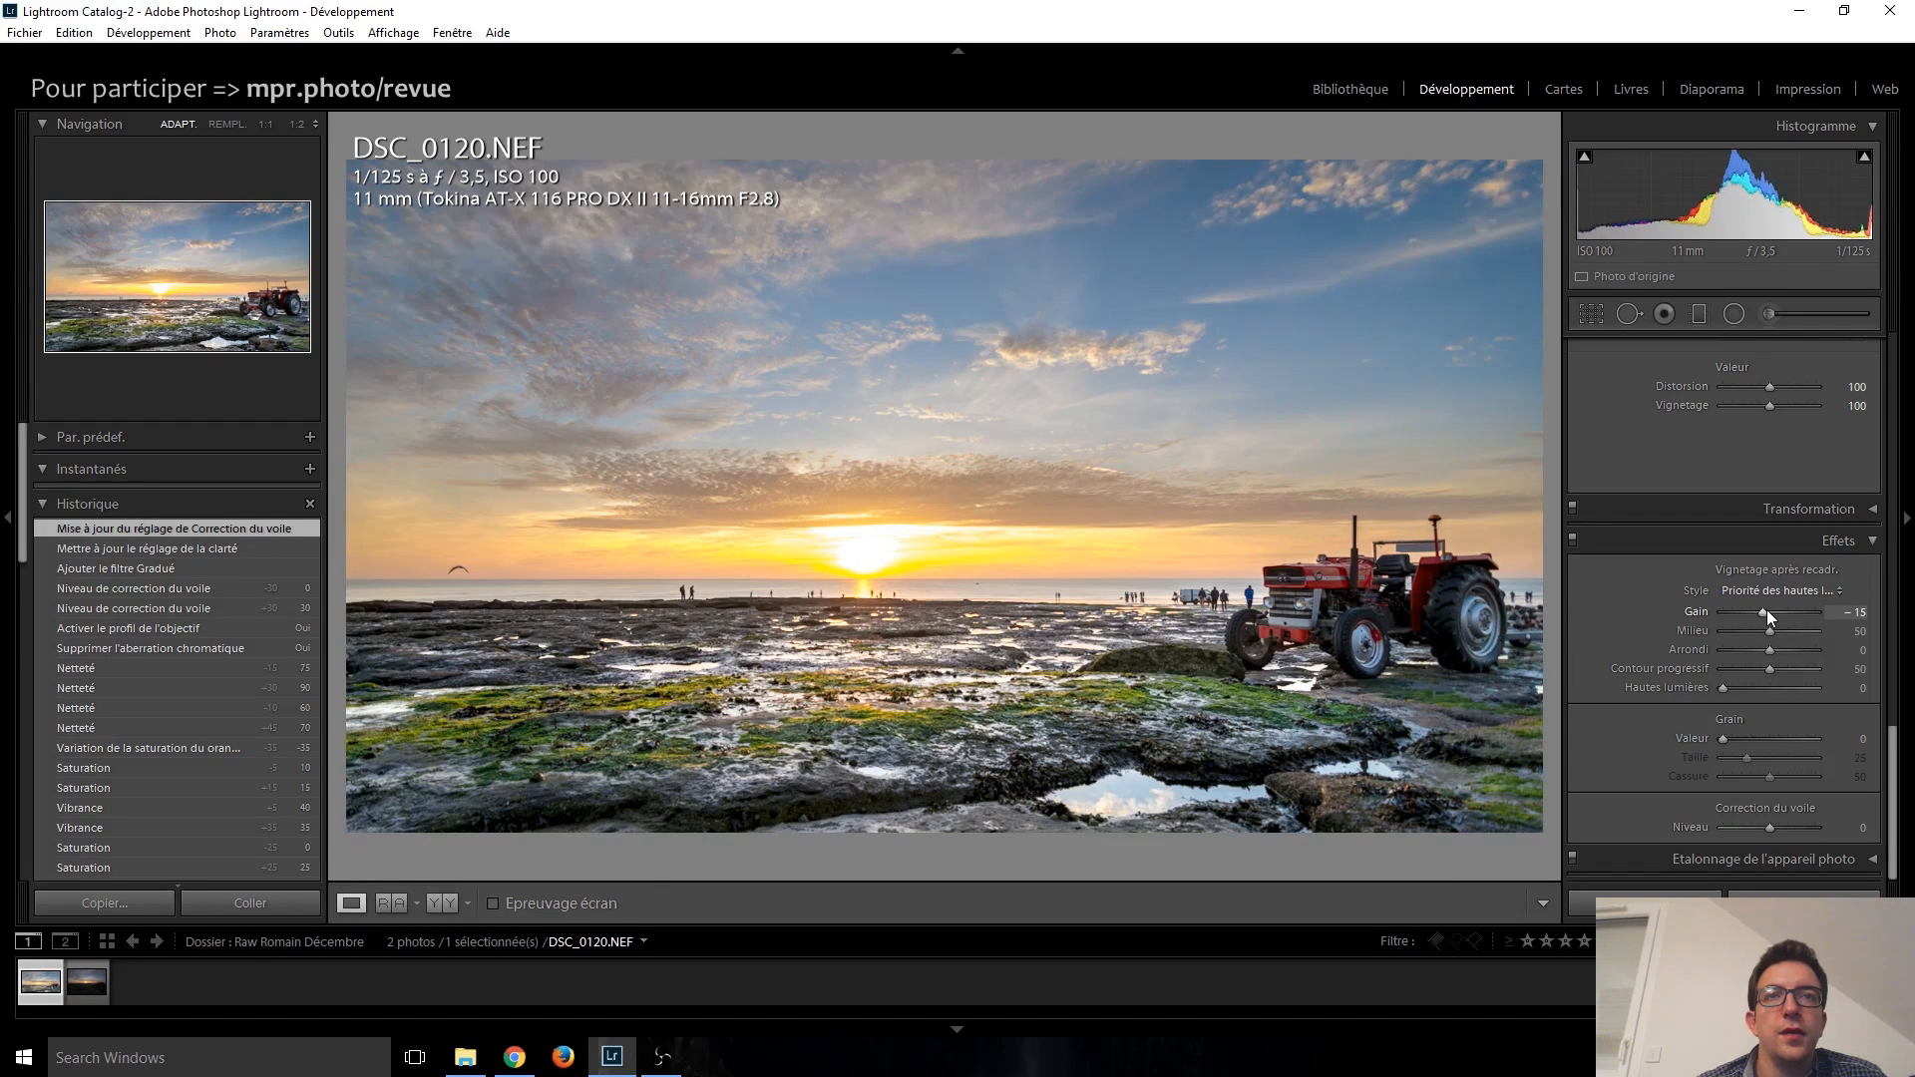
key(Down)
key(Up)
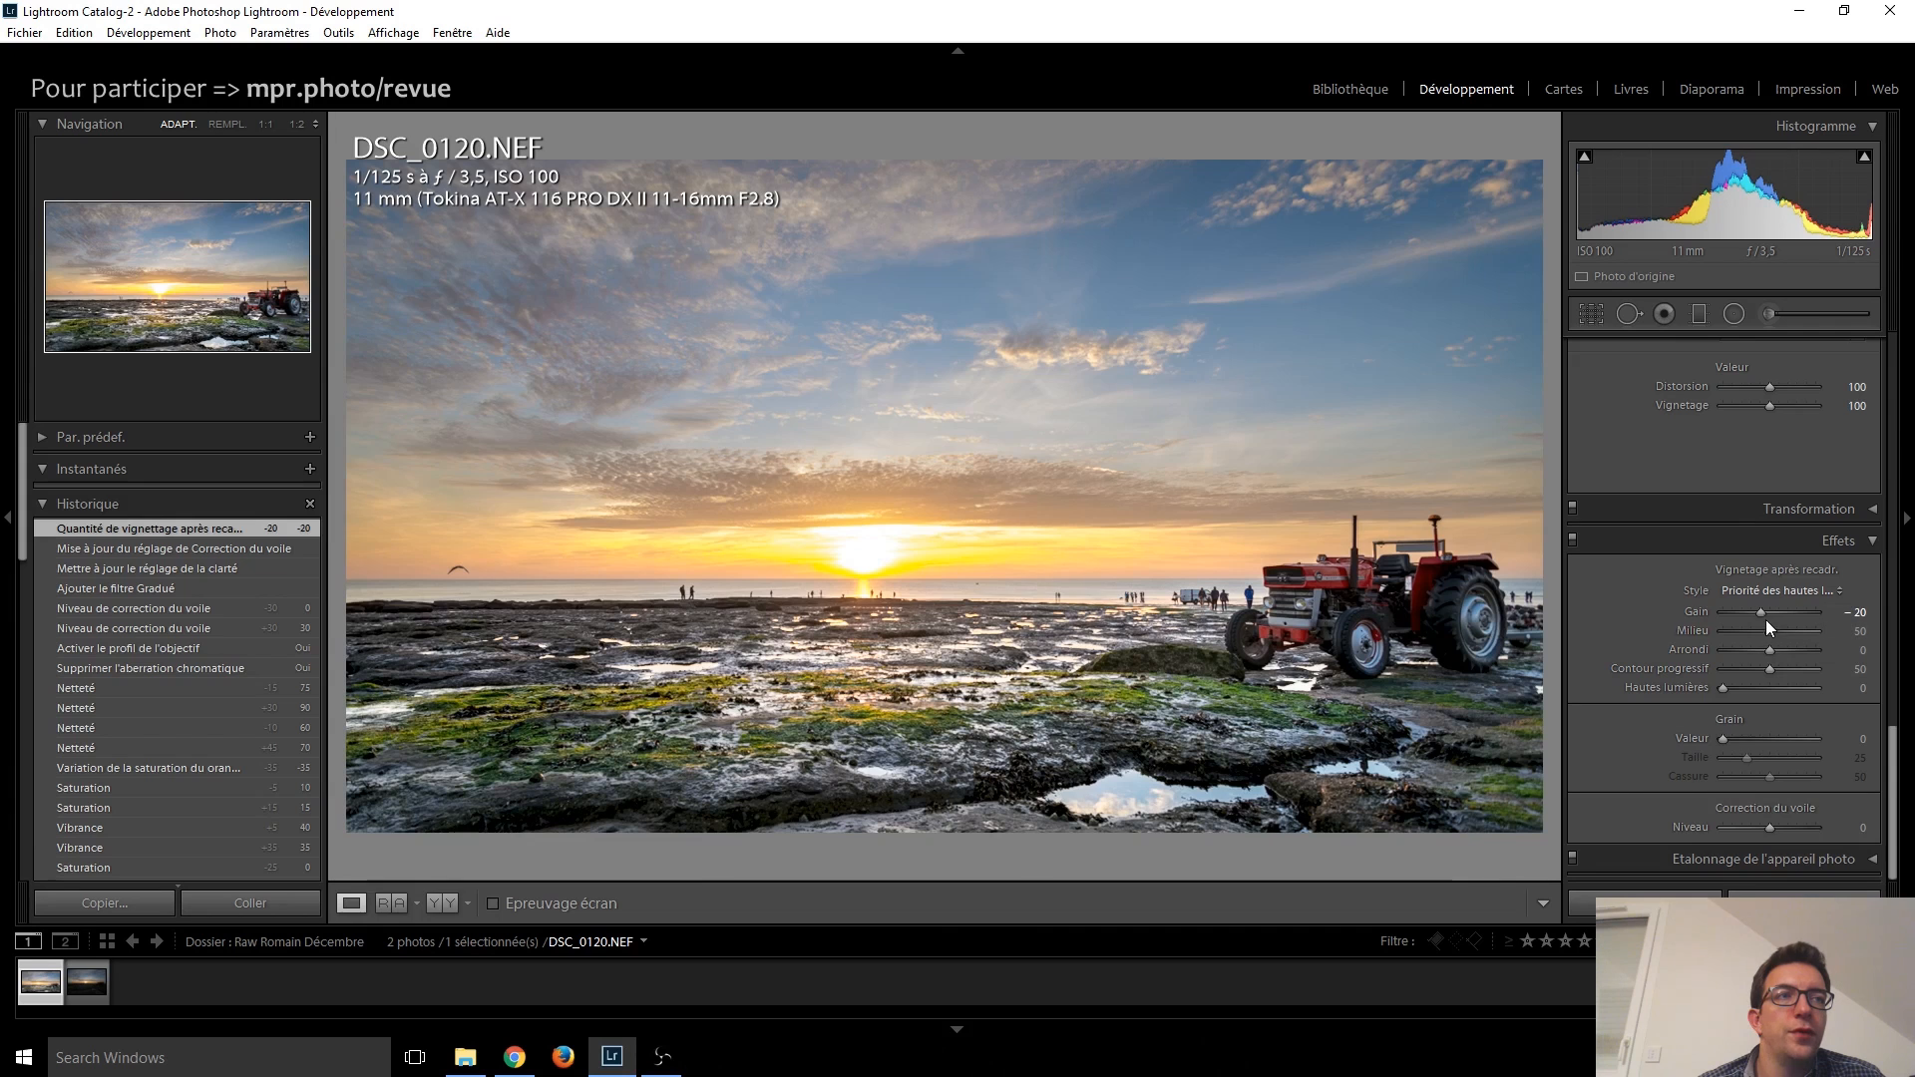
Step: Push the vignette amount to −100 to judge its extent, and set the midpoint to 73
drag(1765, 619, 1486, 479)
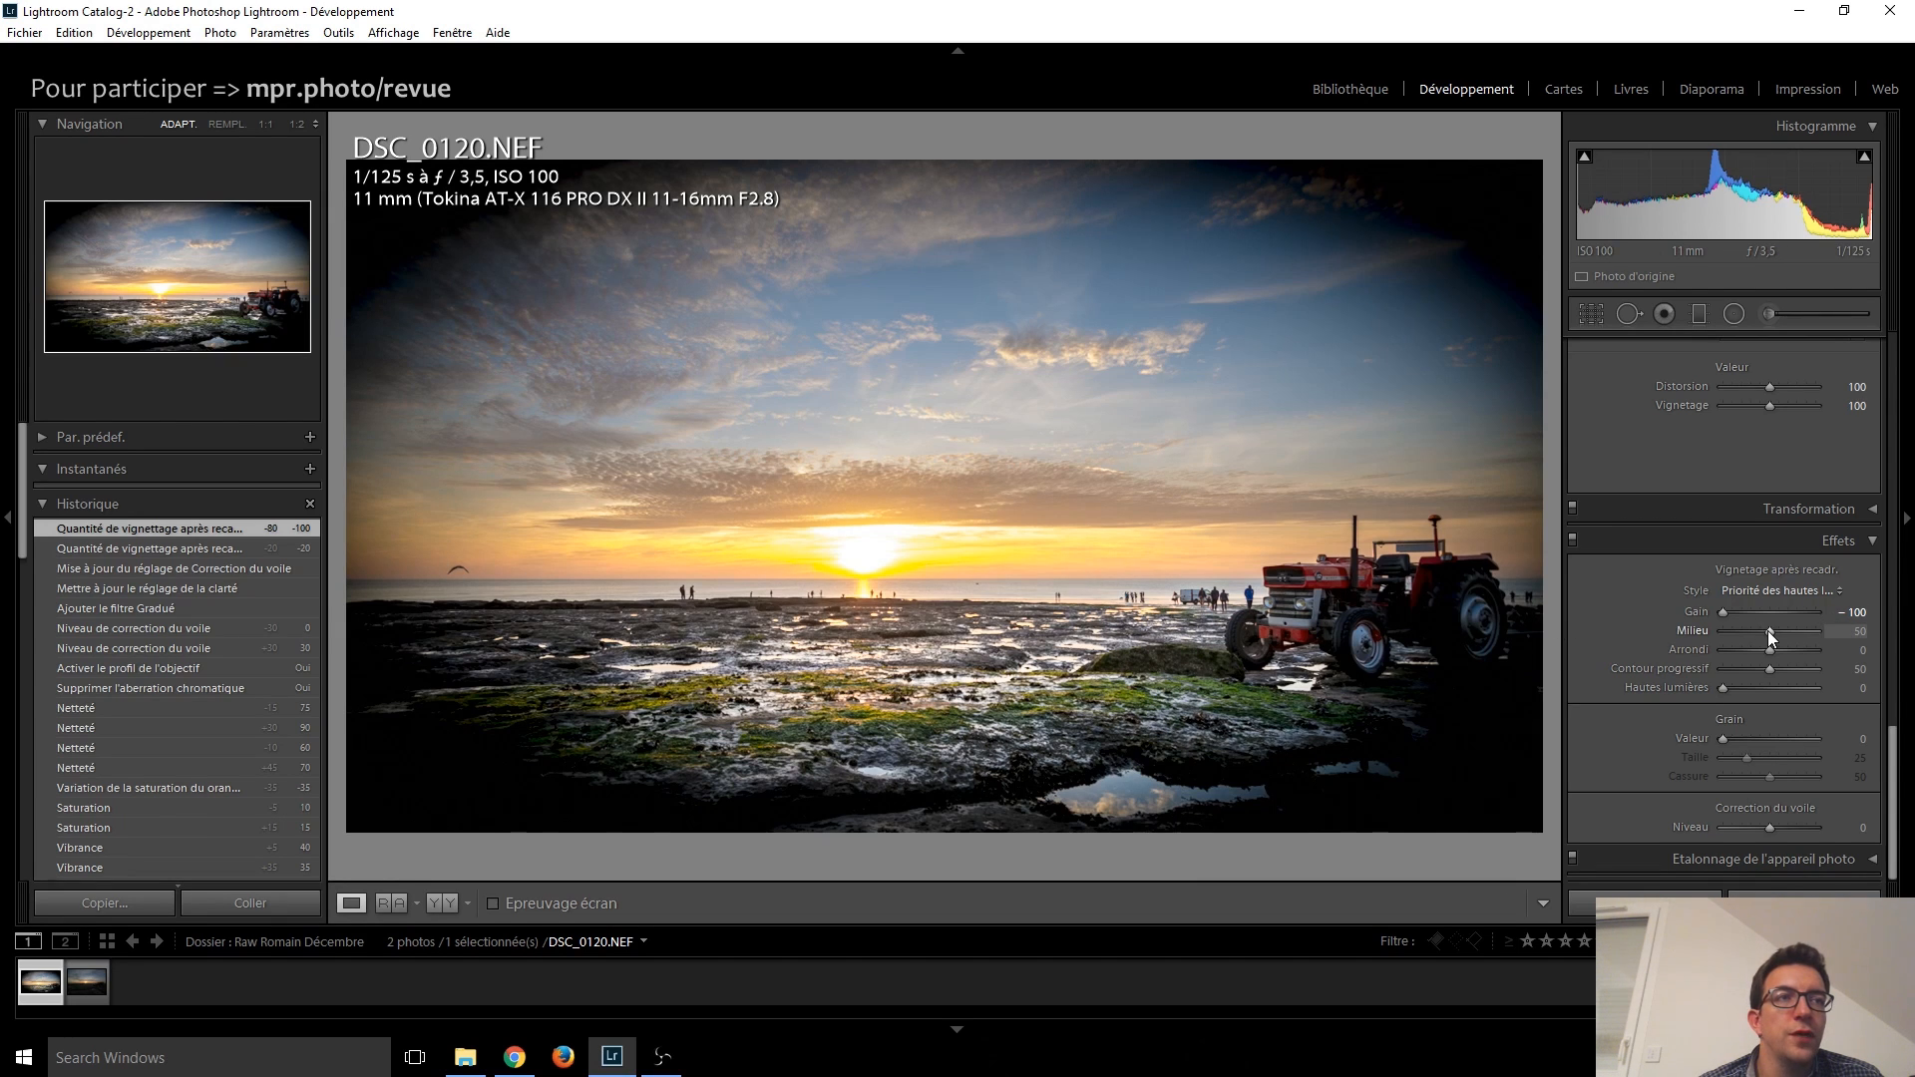
mouse_move(1767, 630)
mouse_down()
mouse_move(1727, 630)
mouse_move(1789, 637)
mouse_up()
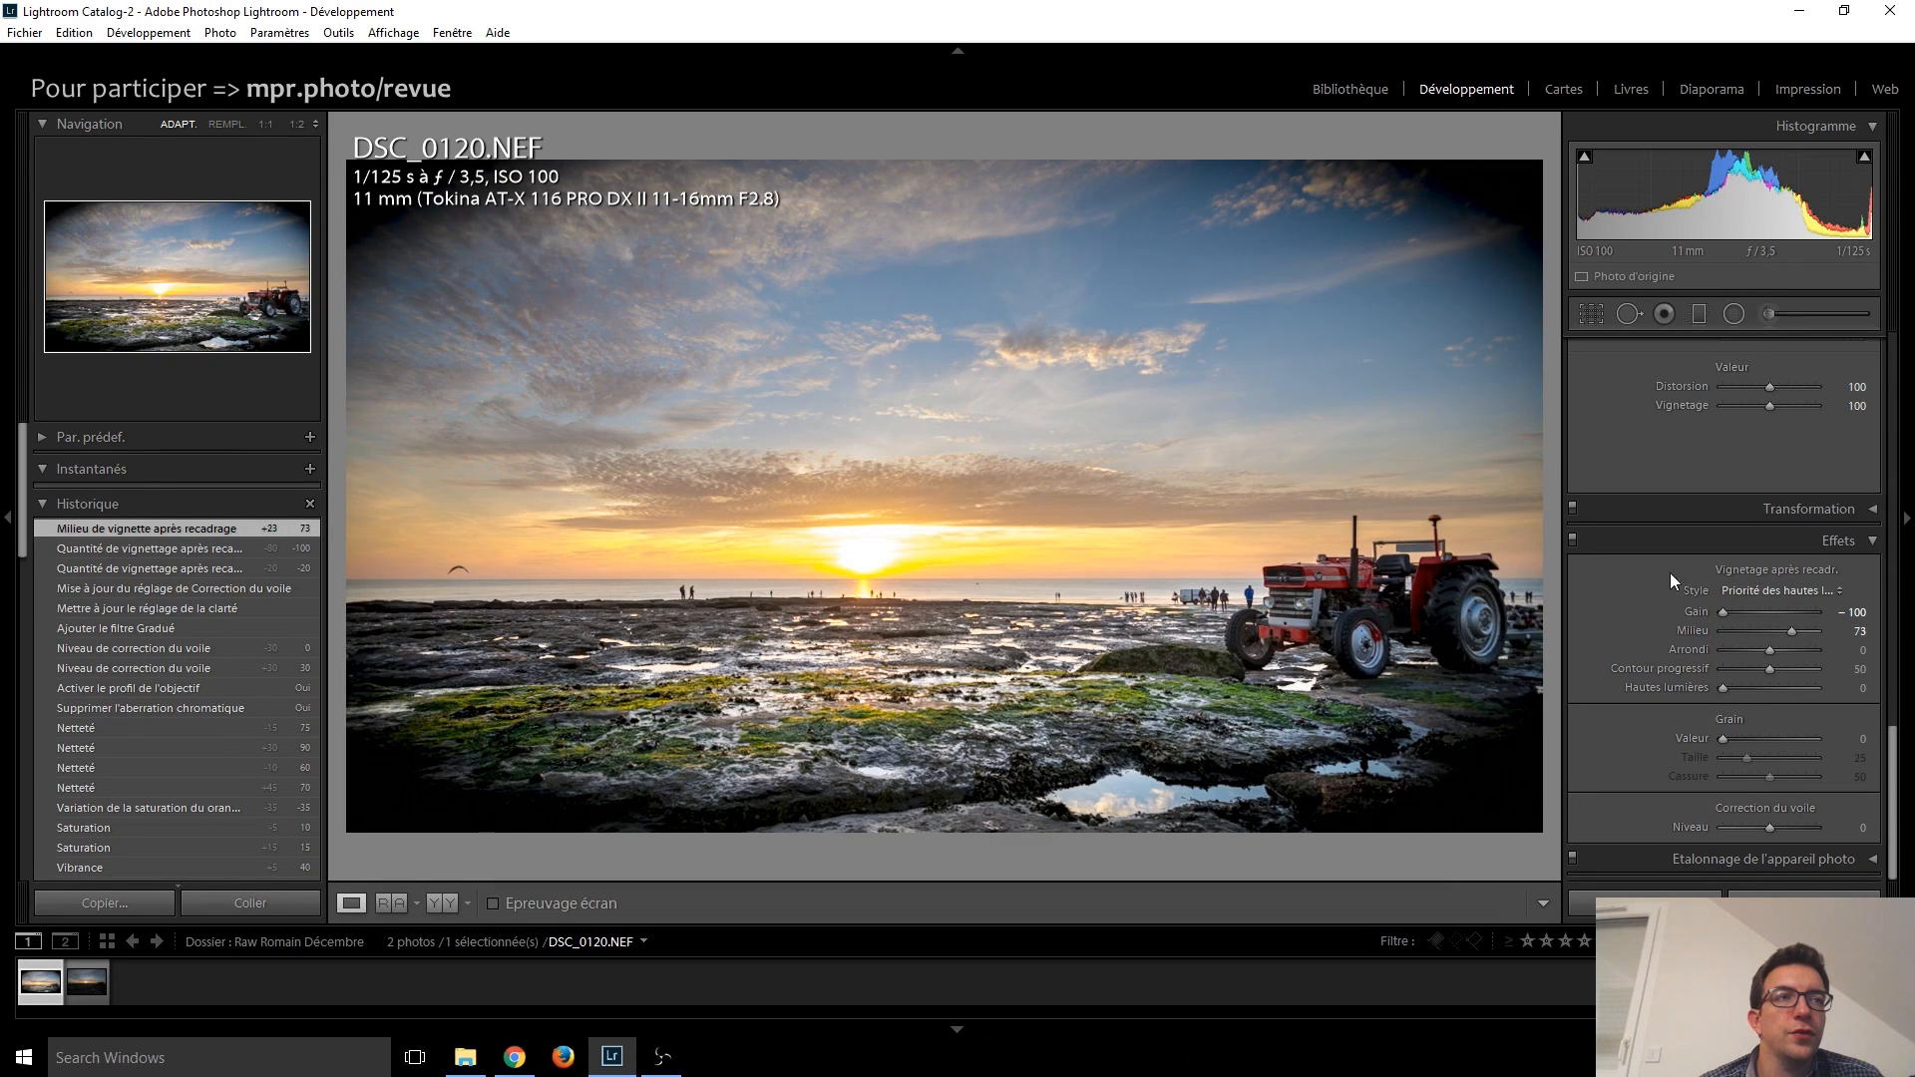
Step: Weaken the vignette amount to −15, trying −20 along the way
key(Up)
key(Up)
key(Up)
key(Up)
key(Up)
key(Up)
key(Up)
key(Up)
key(Up)
key(Up)
key(Up)
key(Up)
key(Up)
key(Up)
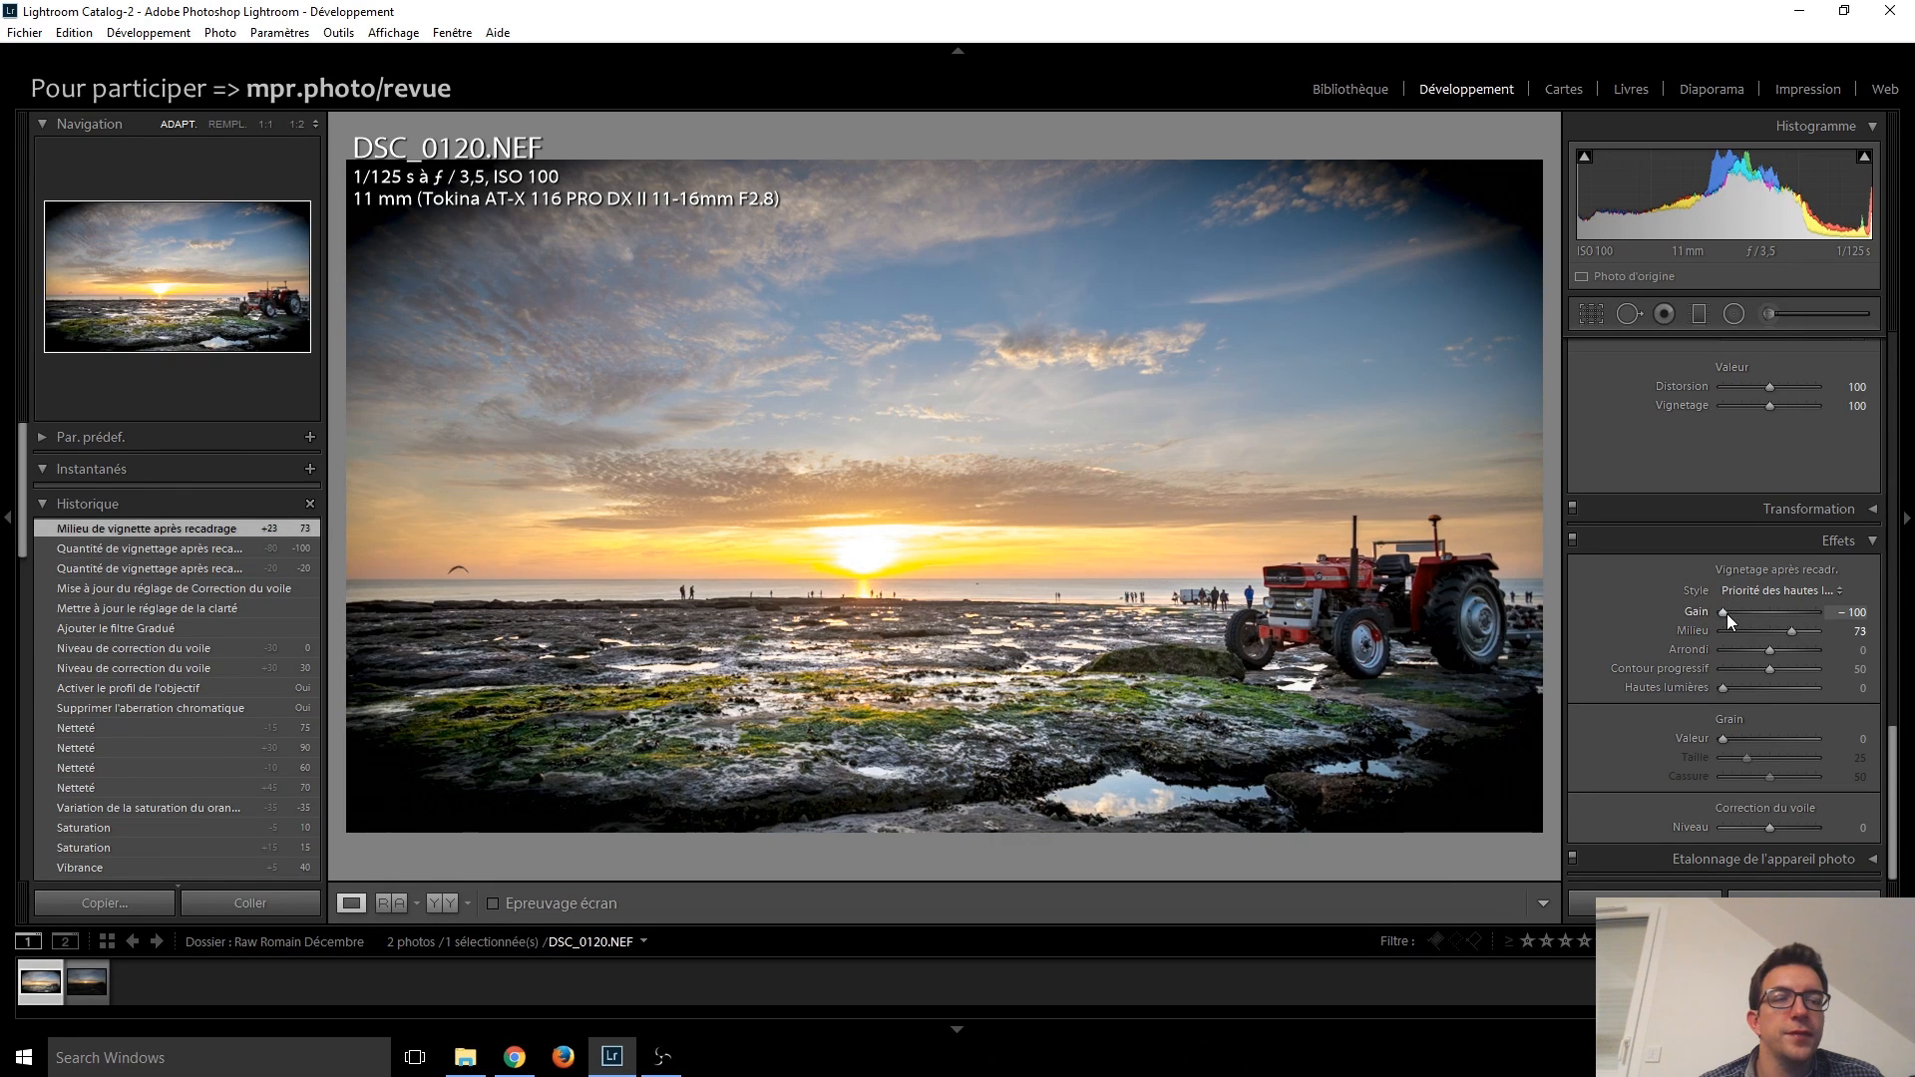
key(Up)
key(Up)
key(Up)
key(Up)
key(Up)
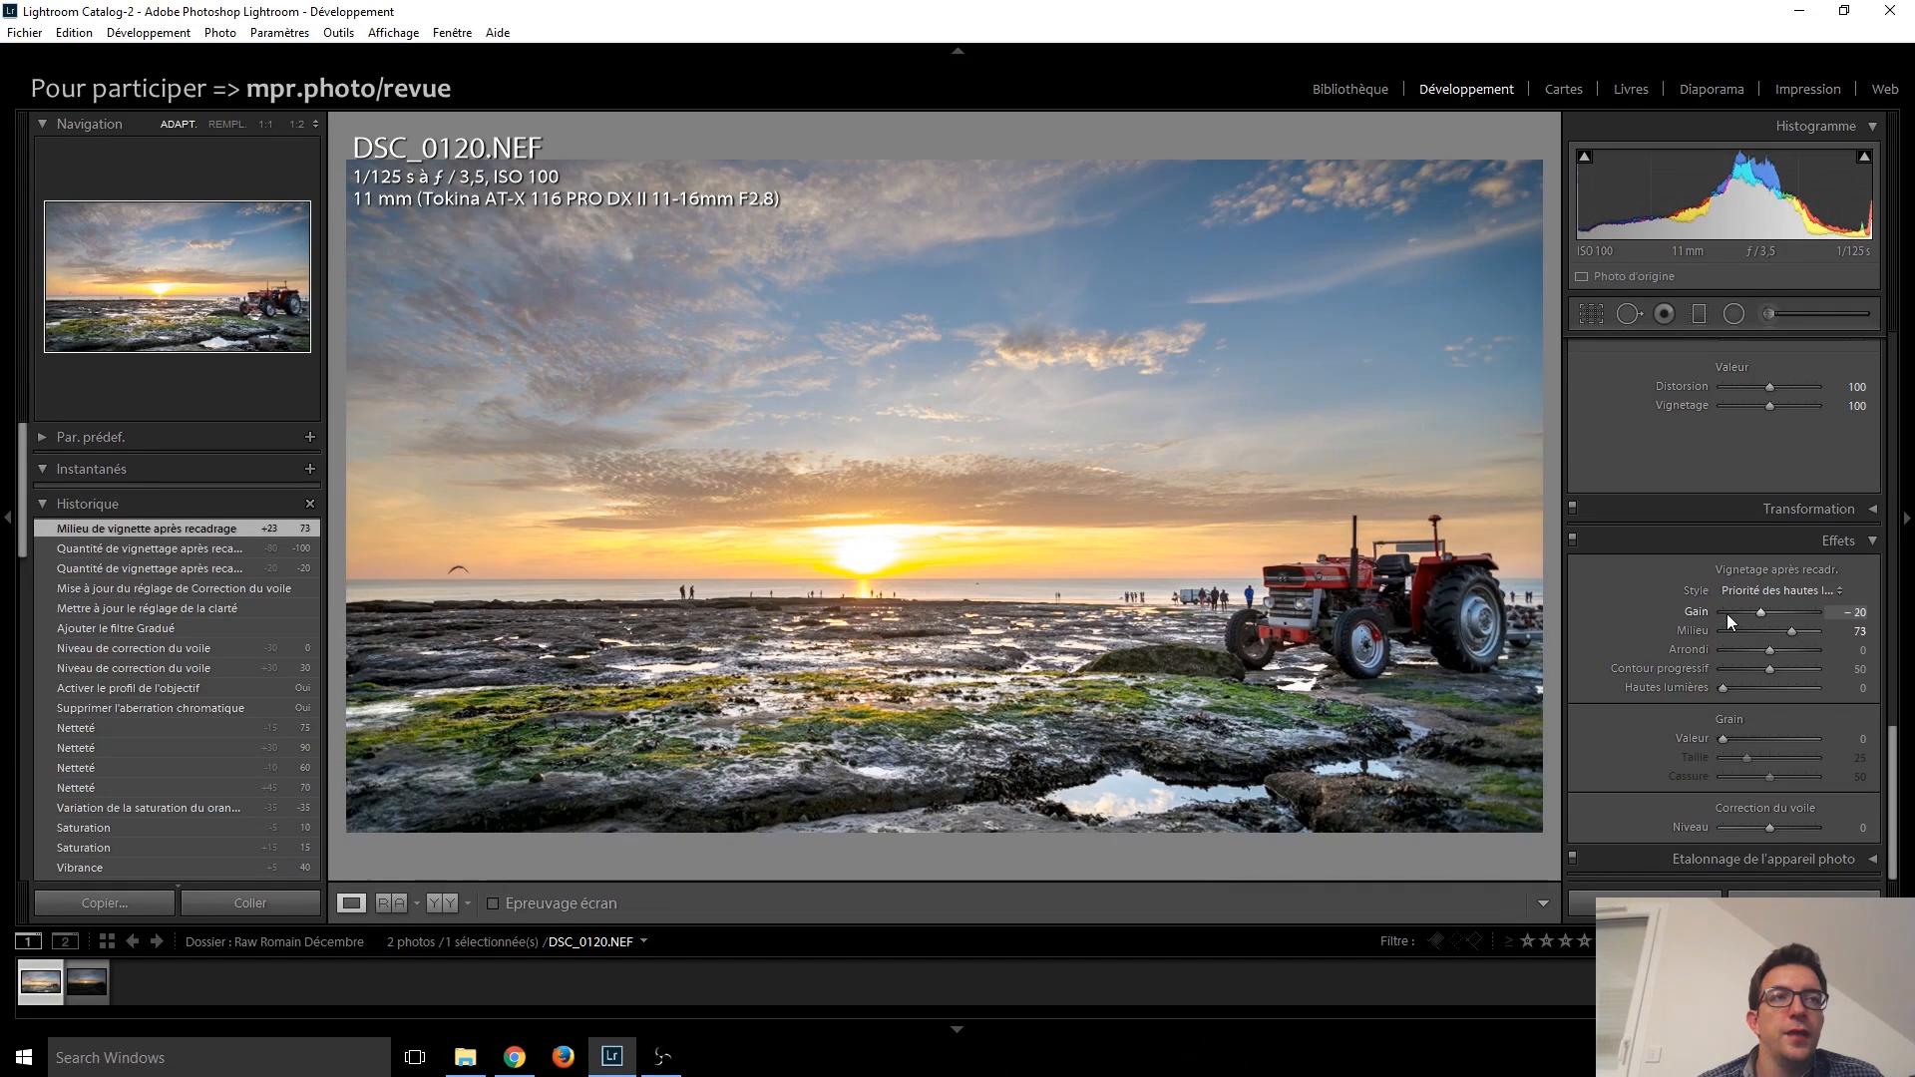
key(Down)
key(Down)
key(Down)
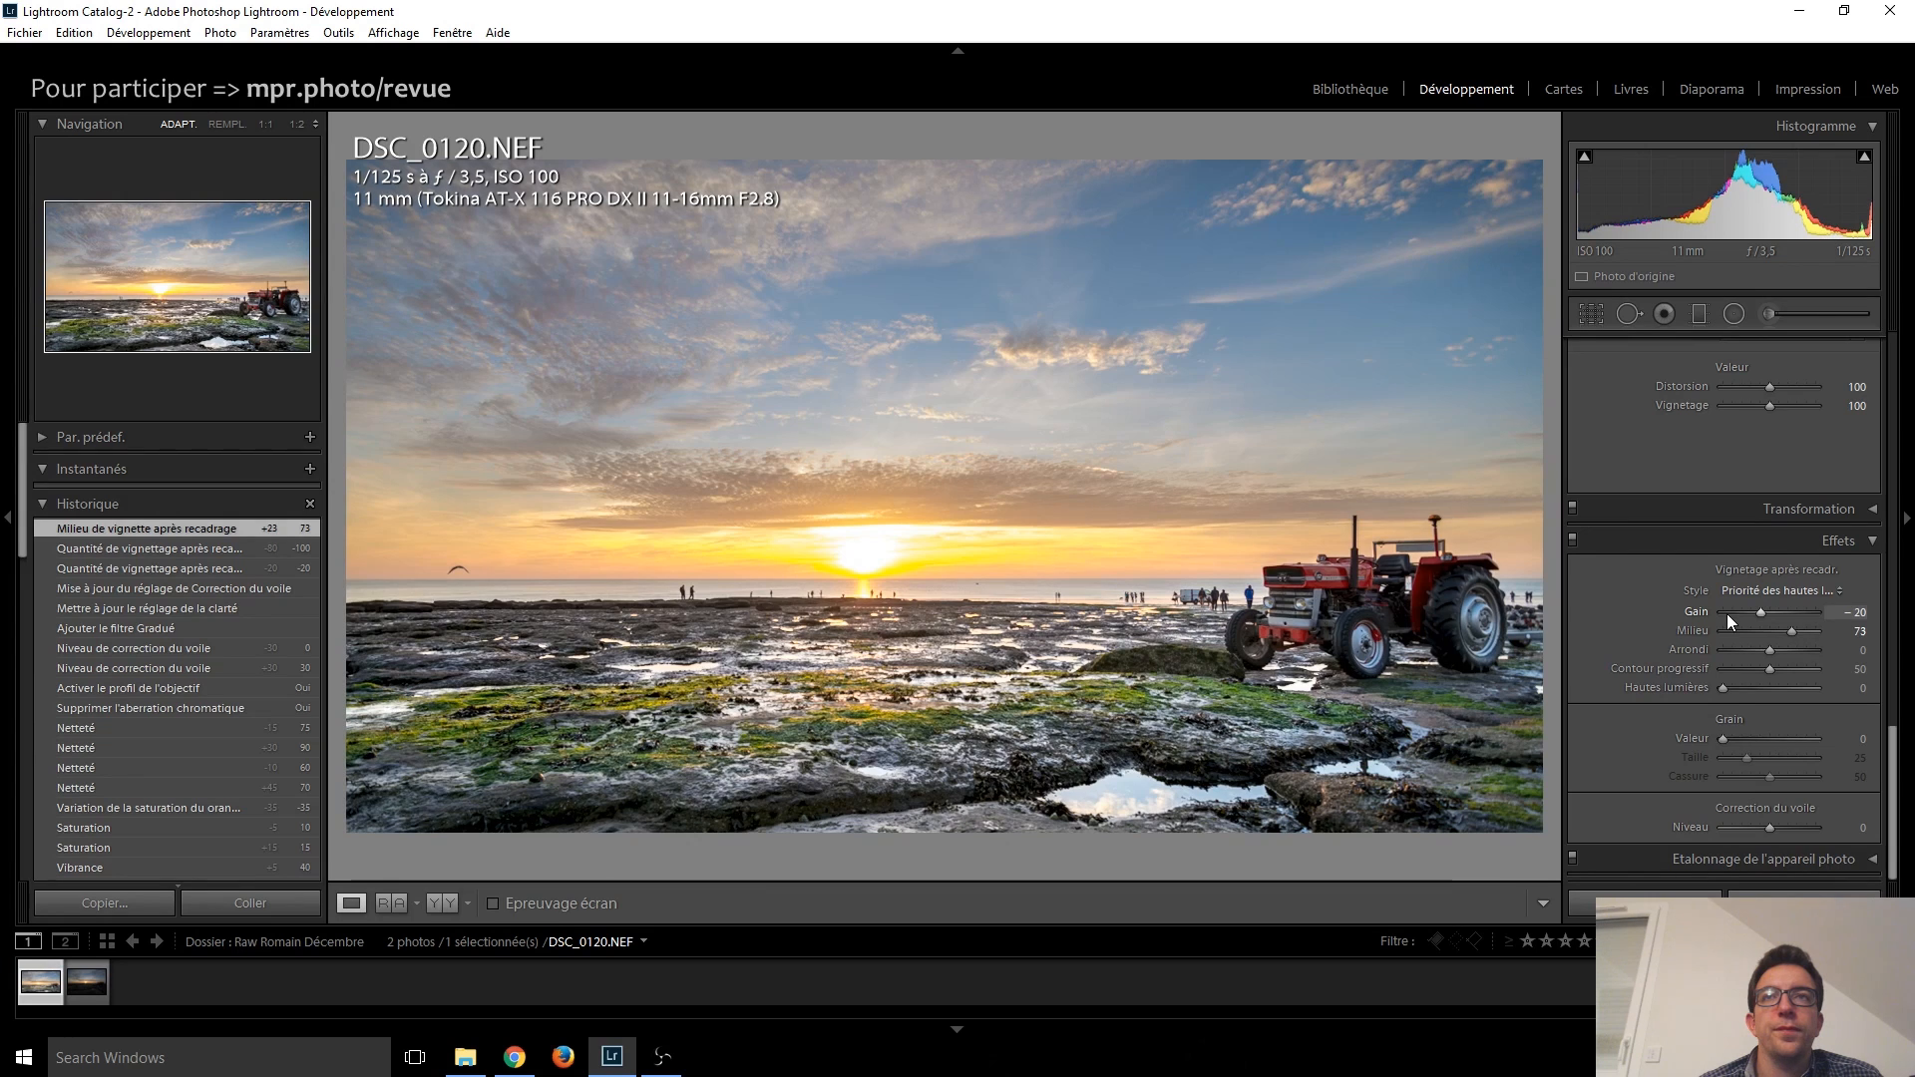
key(Up)
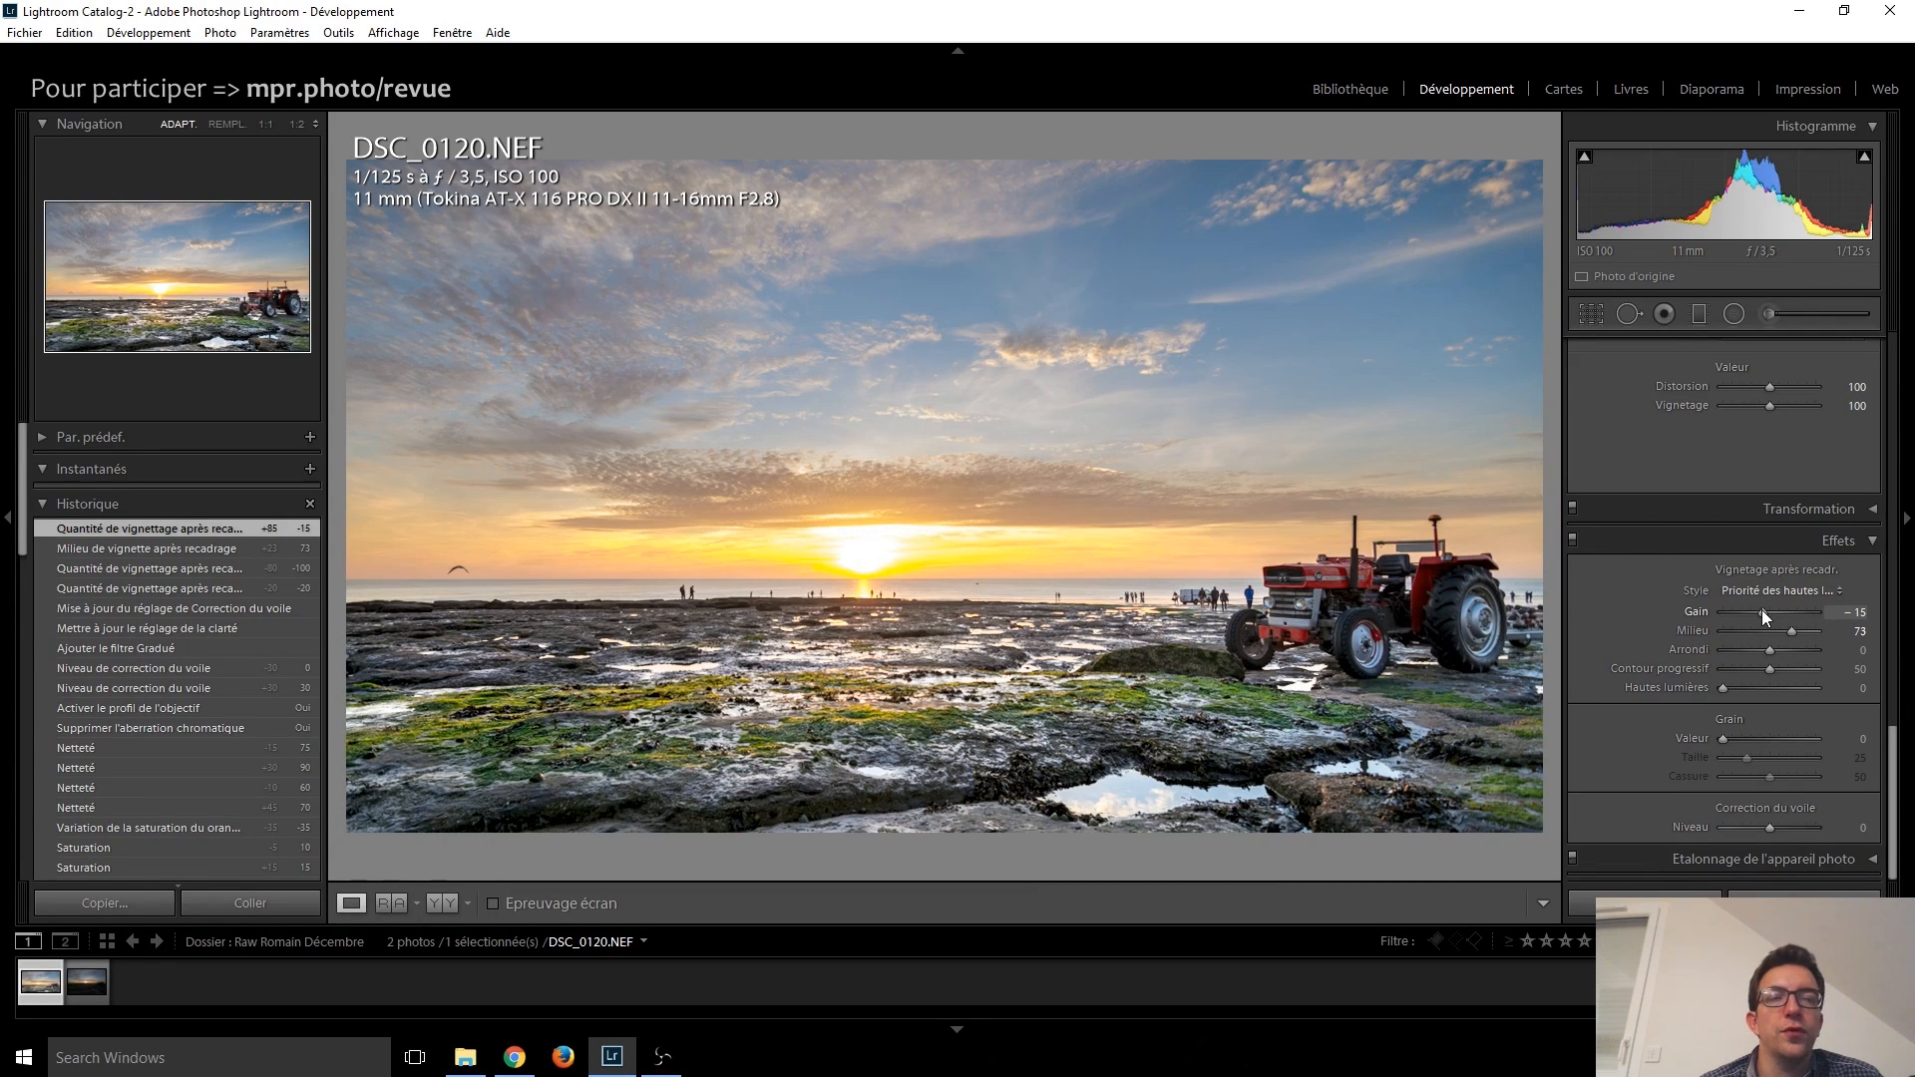
Step: Fine-tune the vignette amount, trying −35 and settling on −19
key(Down)
key(Down)
key(Down)
key(Down)
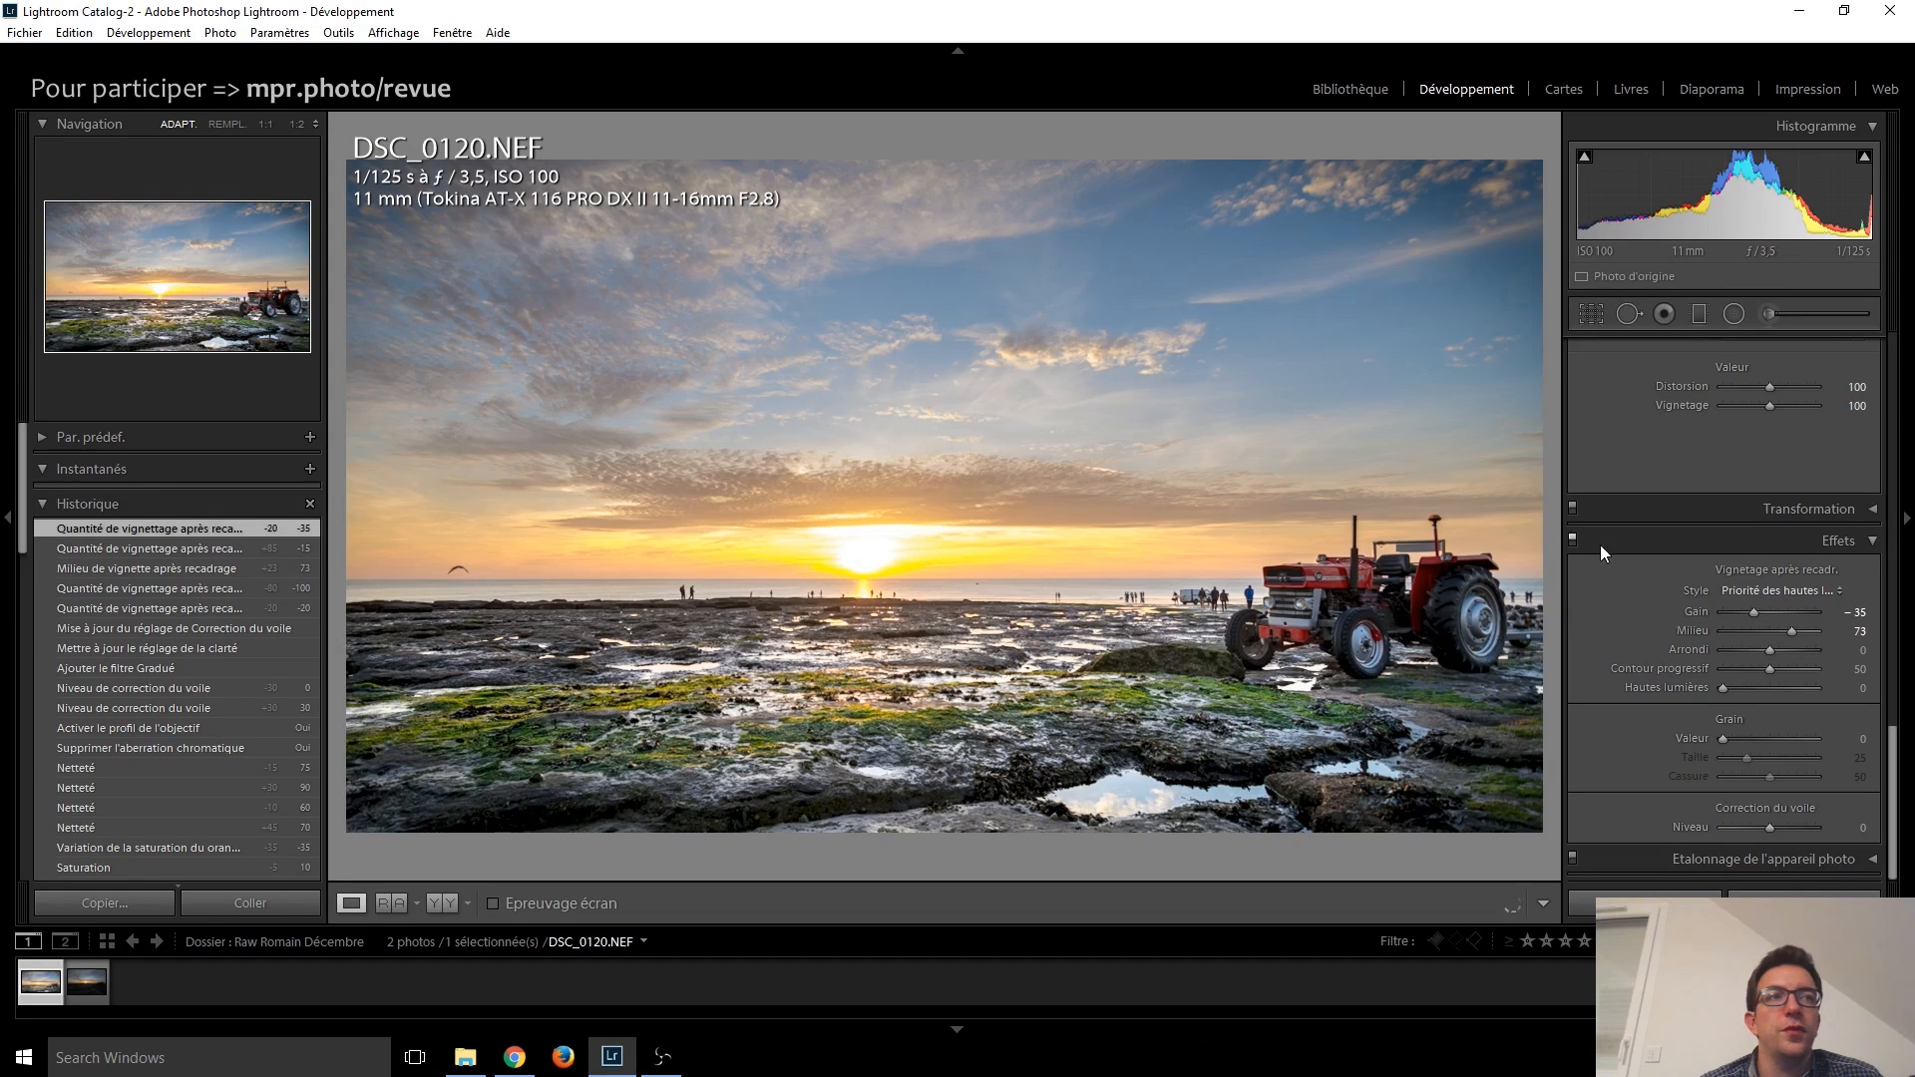
scroll(1755, 612, up, 11)
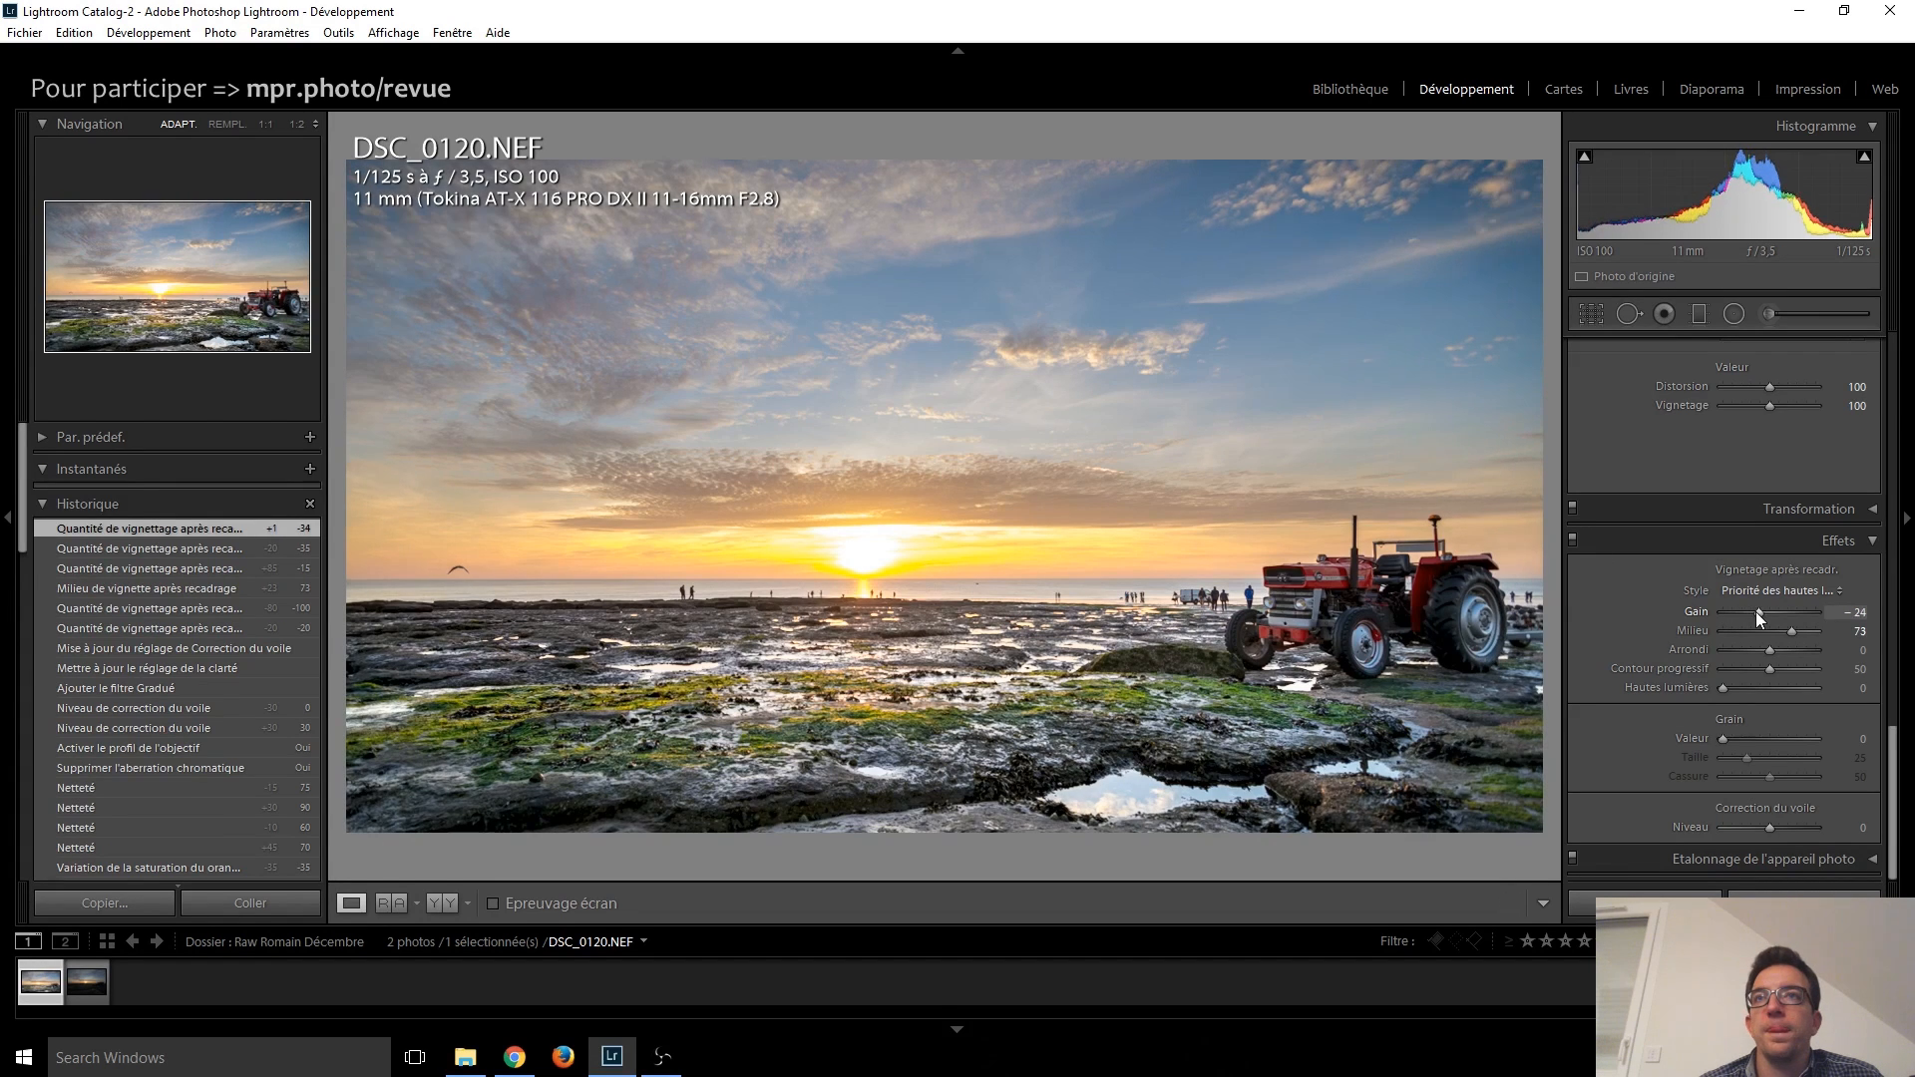
scroll(1756, 612, up, 5)
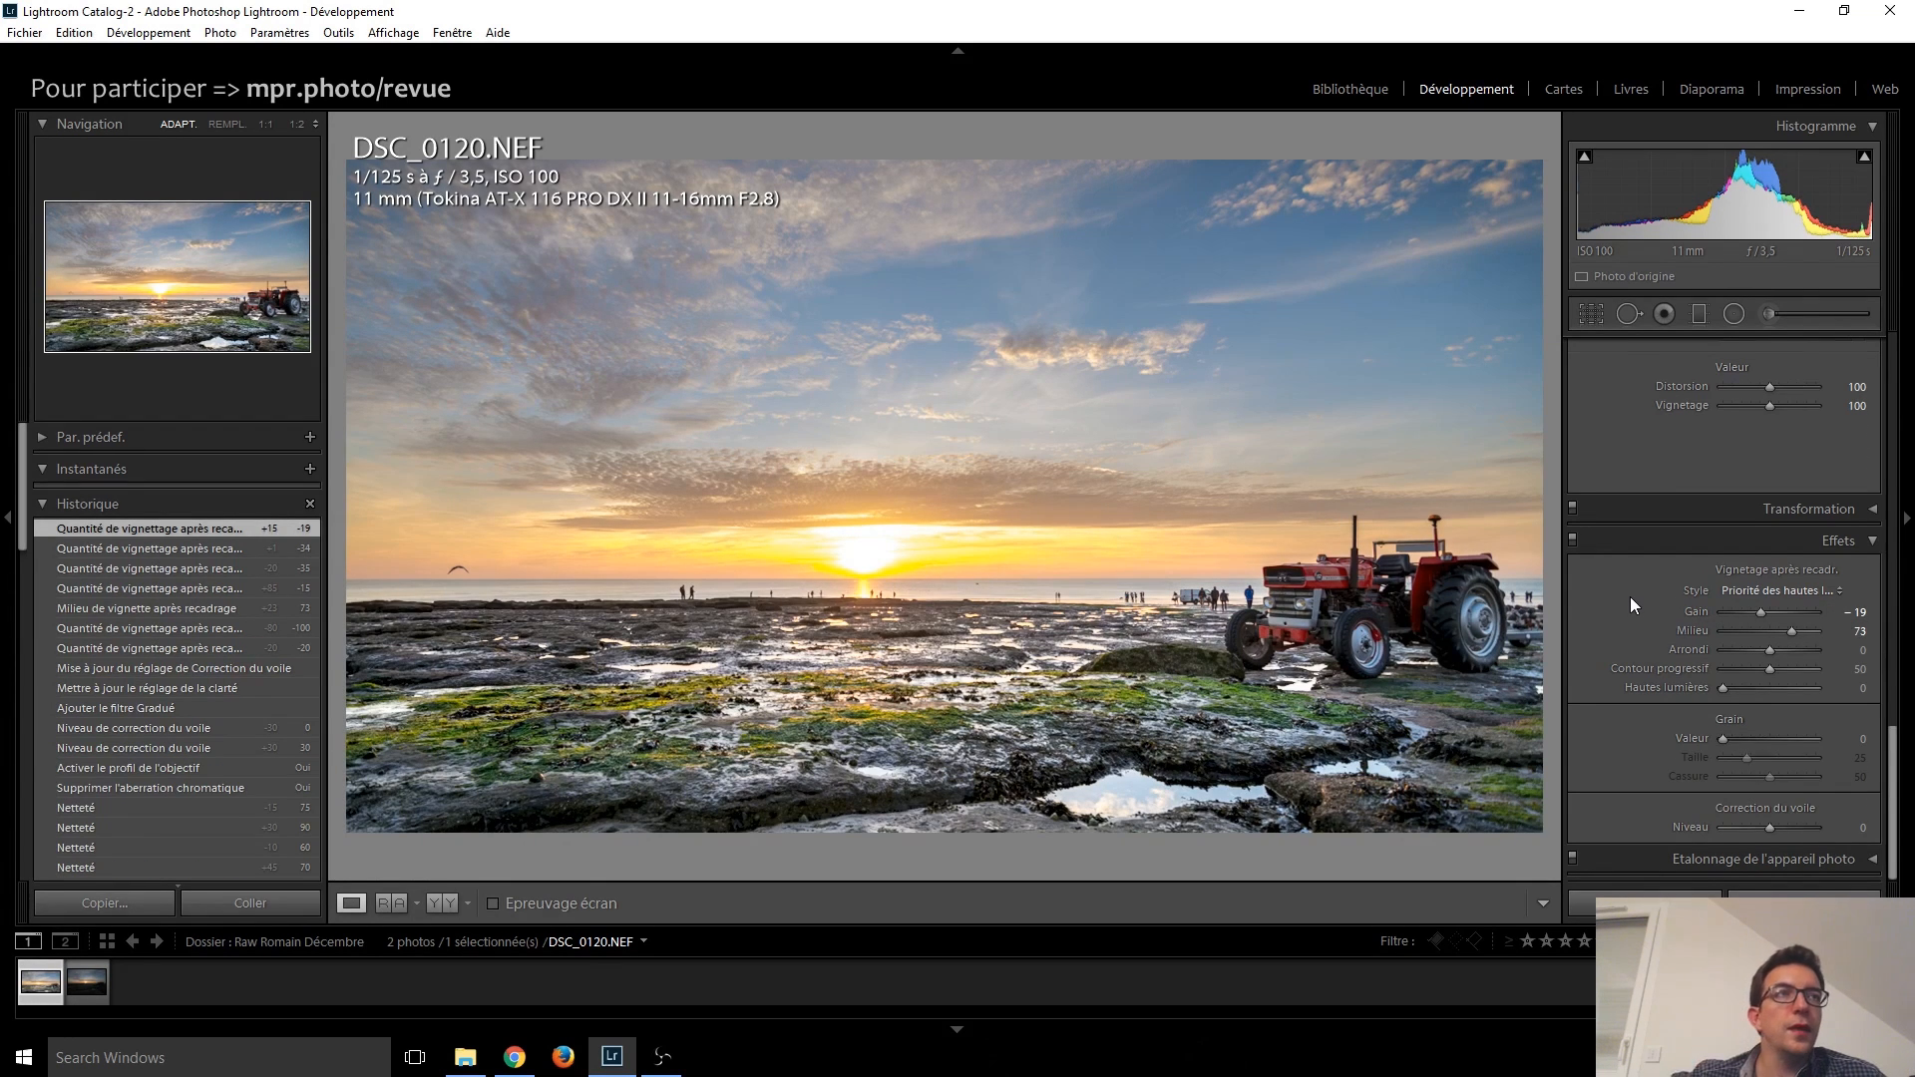
Step: Raise the blacks to −20 and compare the developed photo with its unedited version
scroll(1630, 597, up, 10)
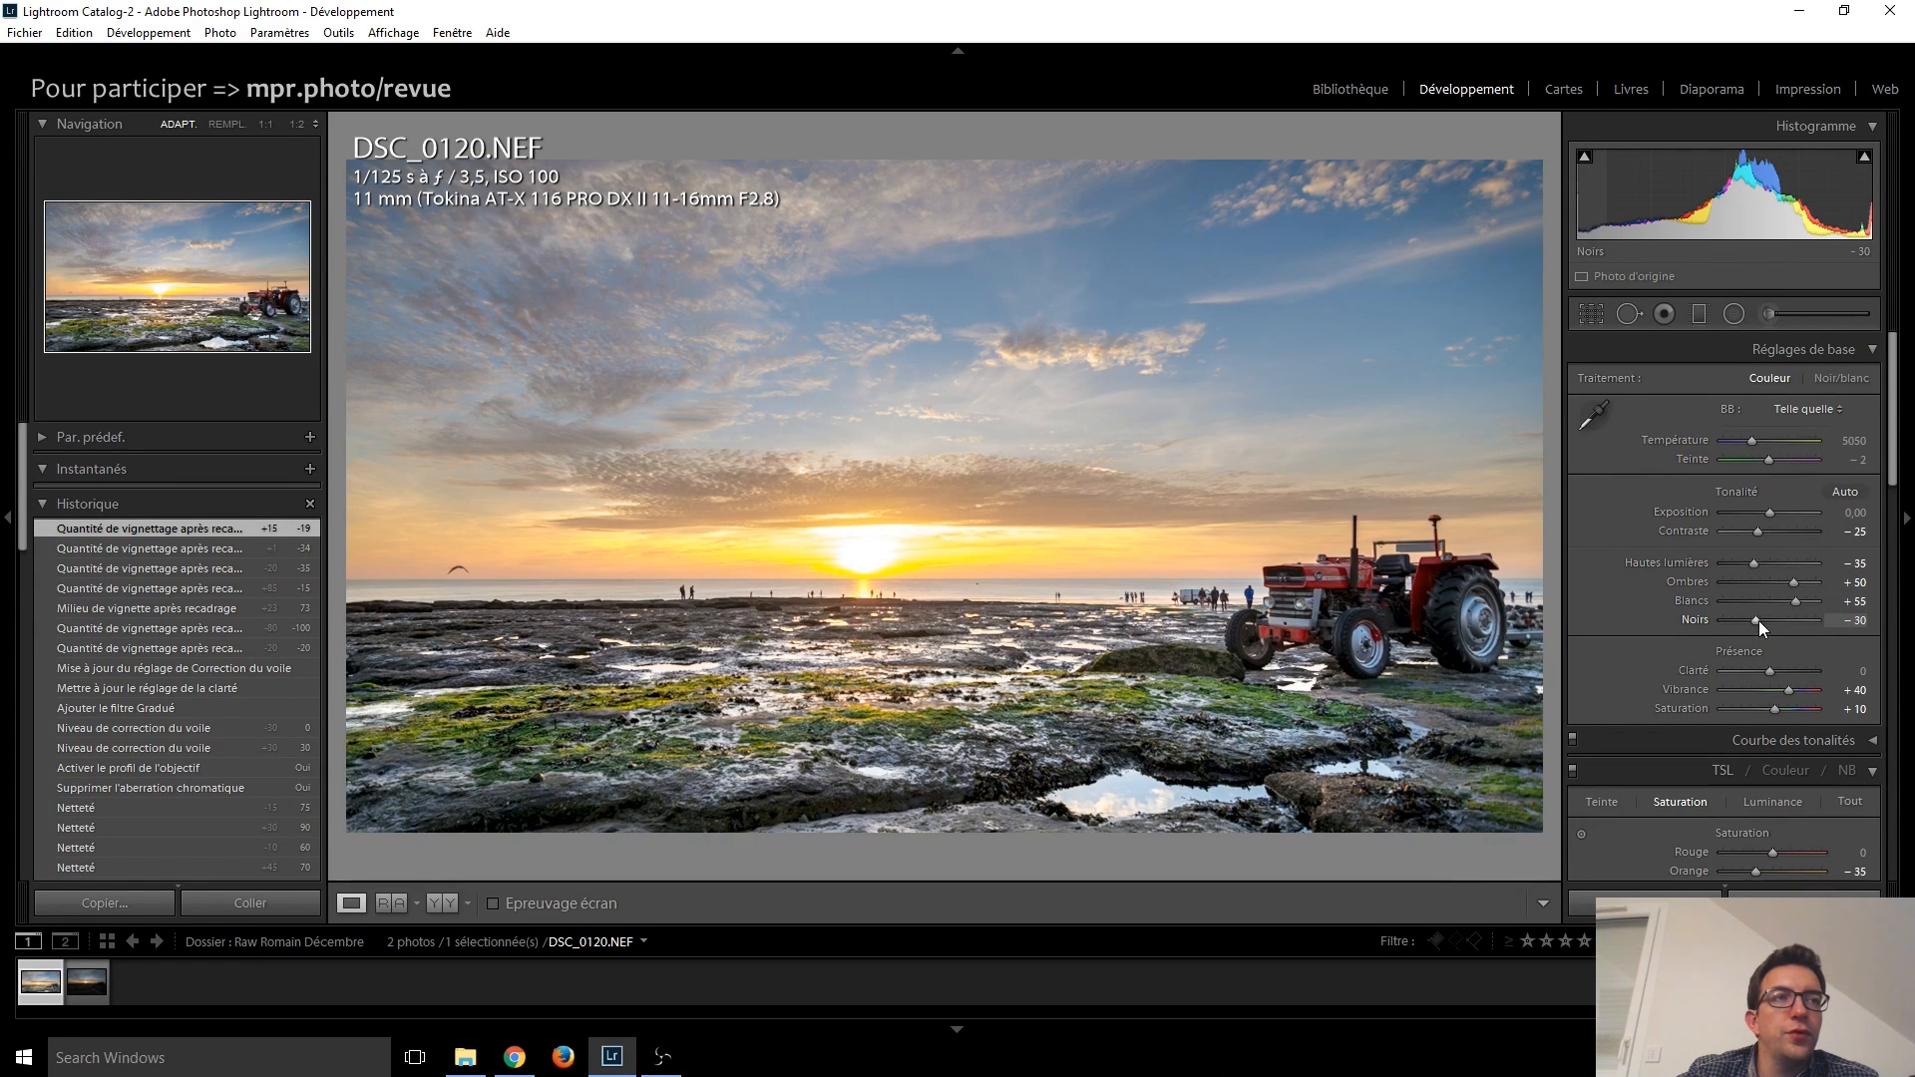
scroll(1757, 620, up, 2)
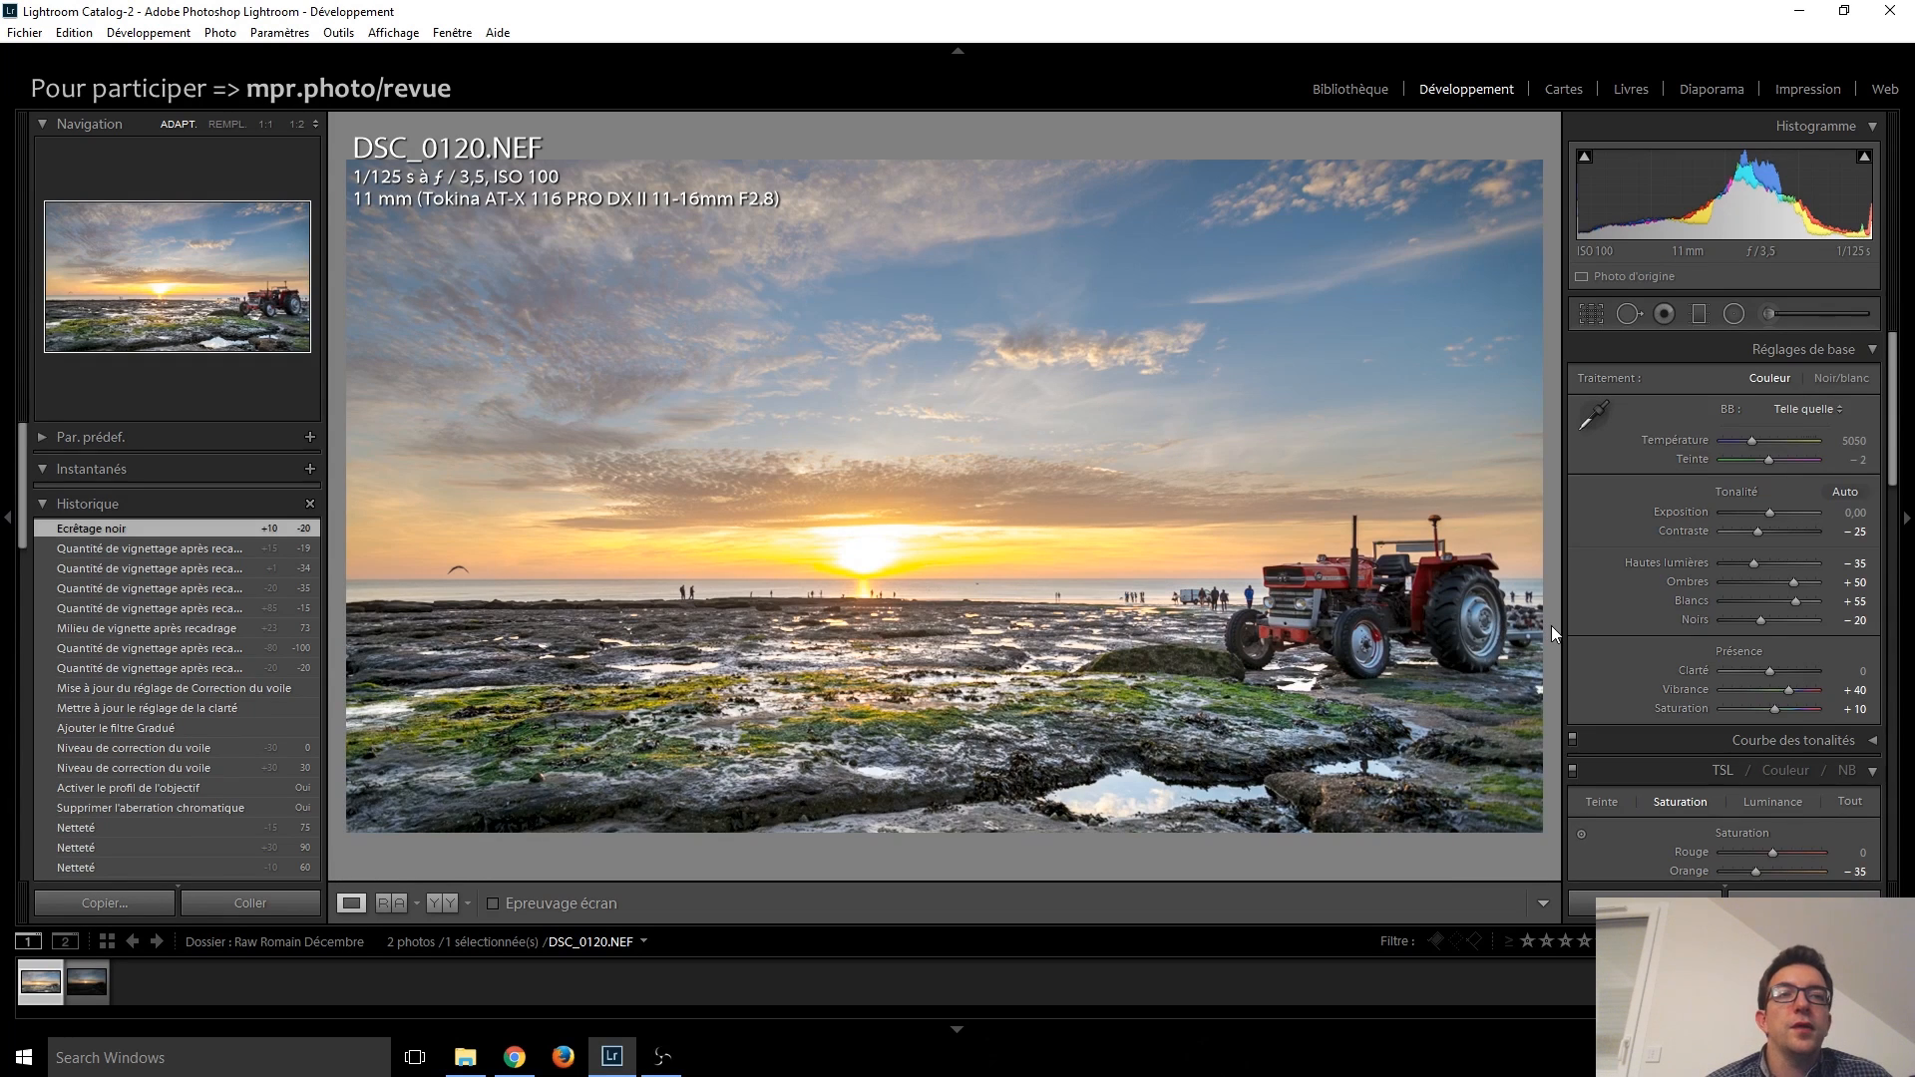
key(backslash)
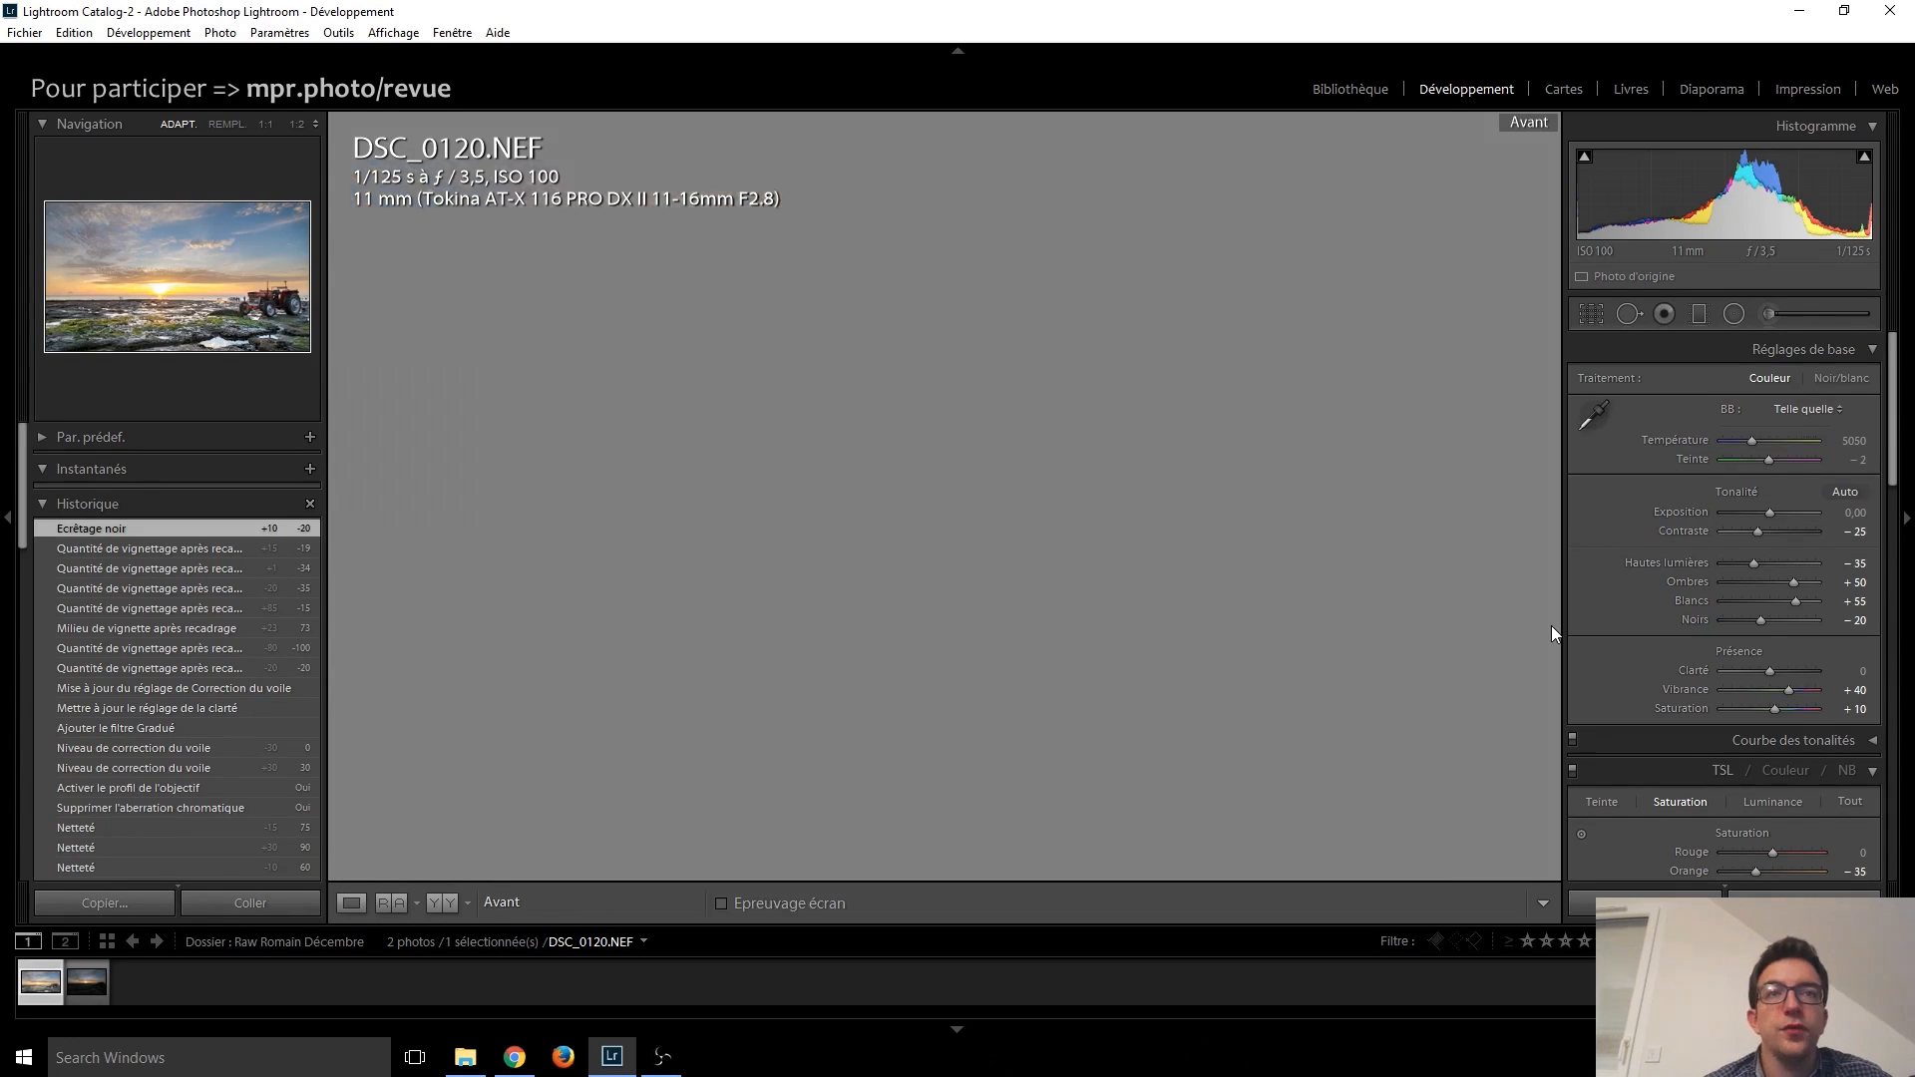
key(backslash)
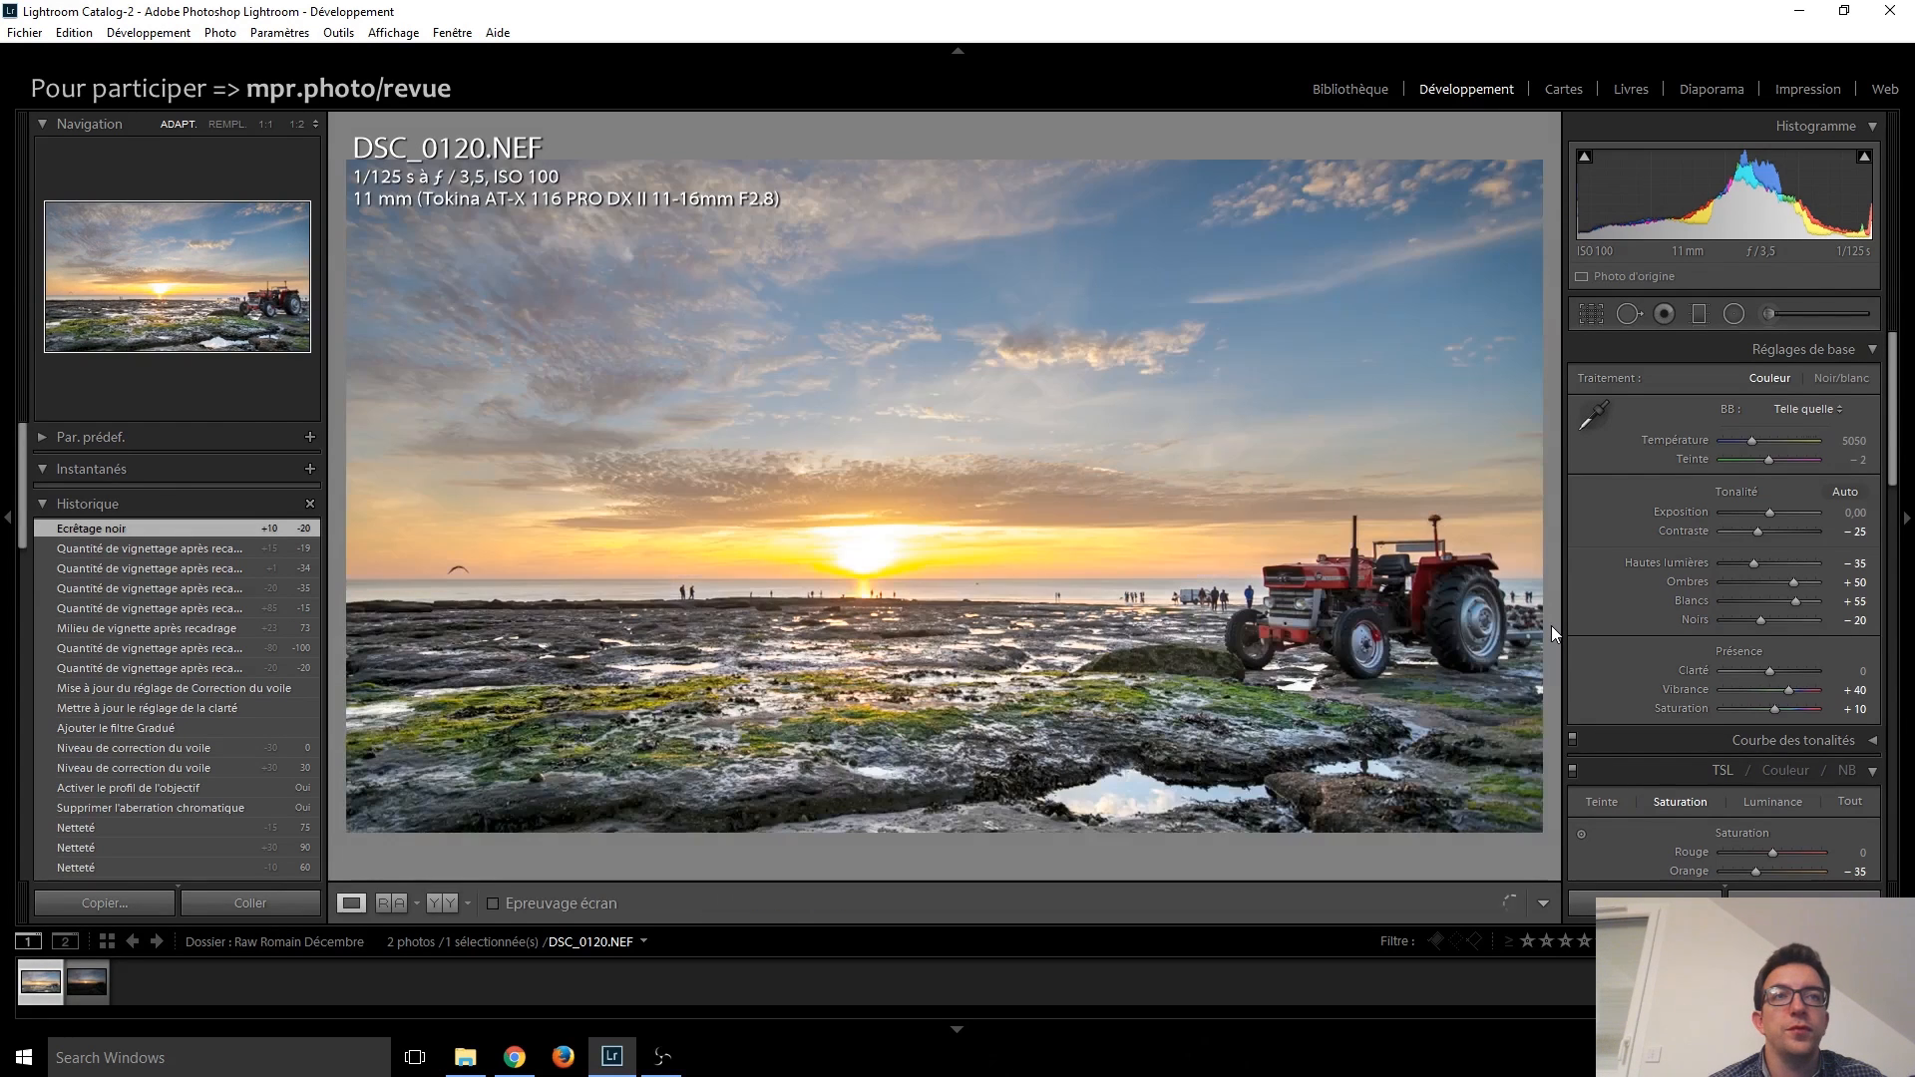